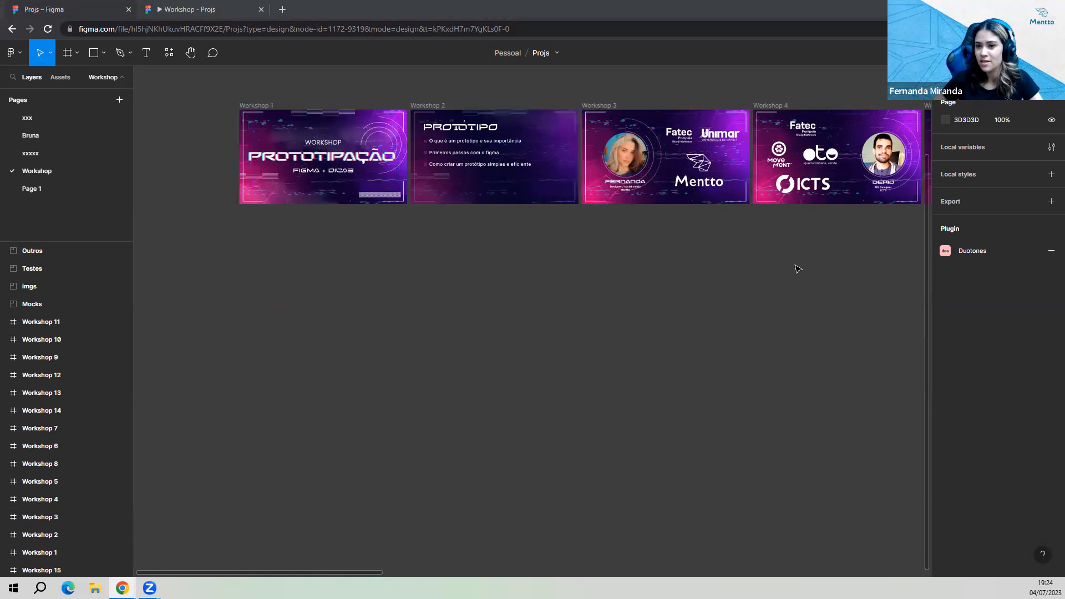
pyautogui.moveTo(642, 326); pyautogui.dragTo(601, 354)
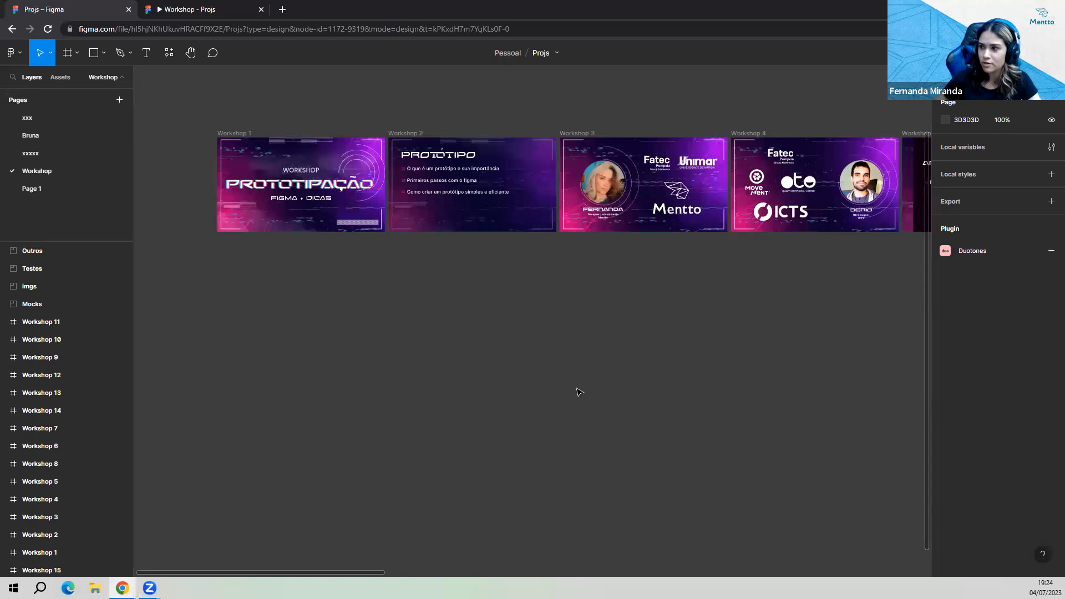
pyautogui.scroll(-1, 335, 405)
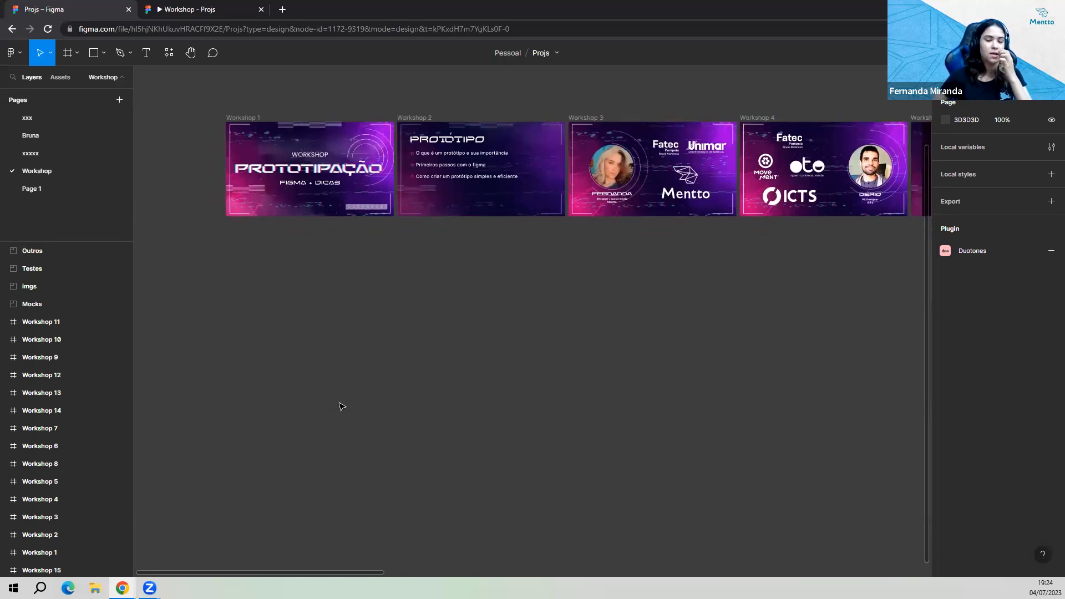
pyautogui.moveTo(420, 414); pyautogui.dragTo(367, 294)
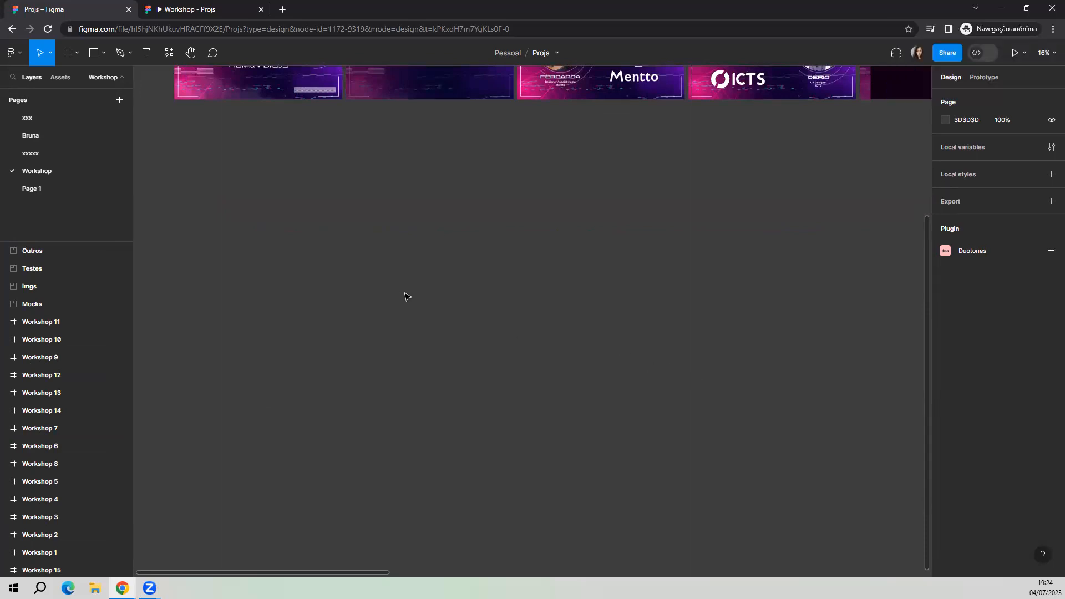
pyautogui.moveTo(258, 334); pyautogui.dragTo(269, 319)
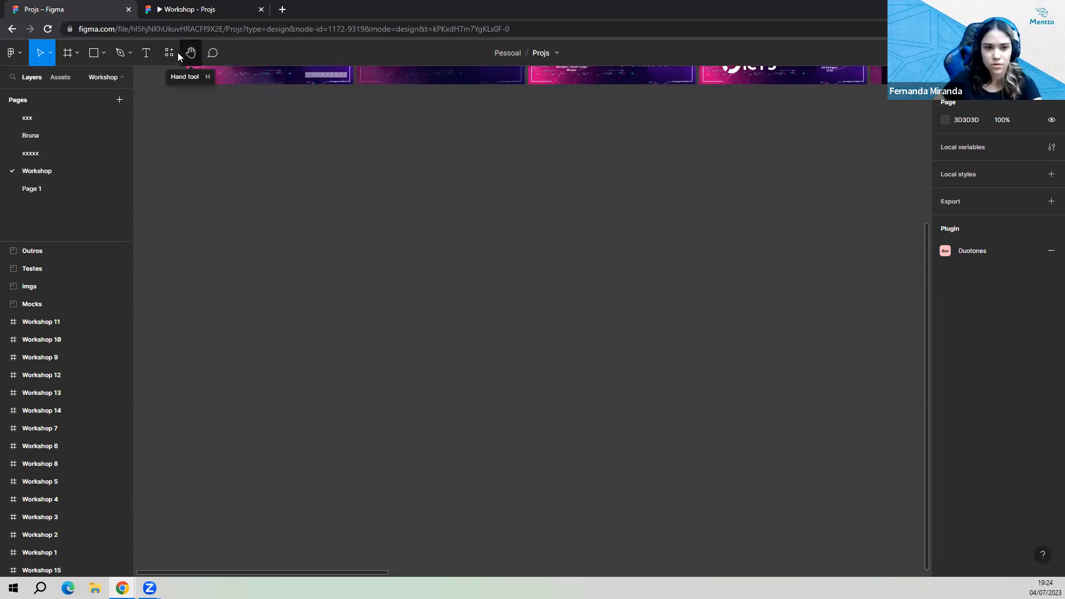
# Review the frame size presets and create an iPhone SE frame (320 × 568) on the empty canvas below the Workshop slides.
pyautogui.click(73, 55)
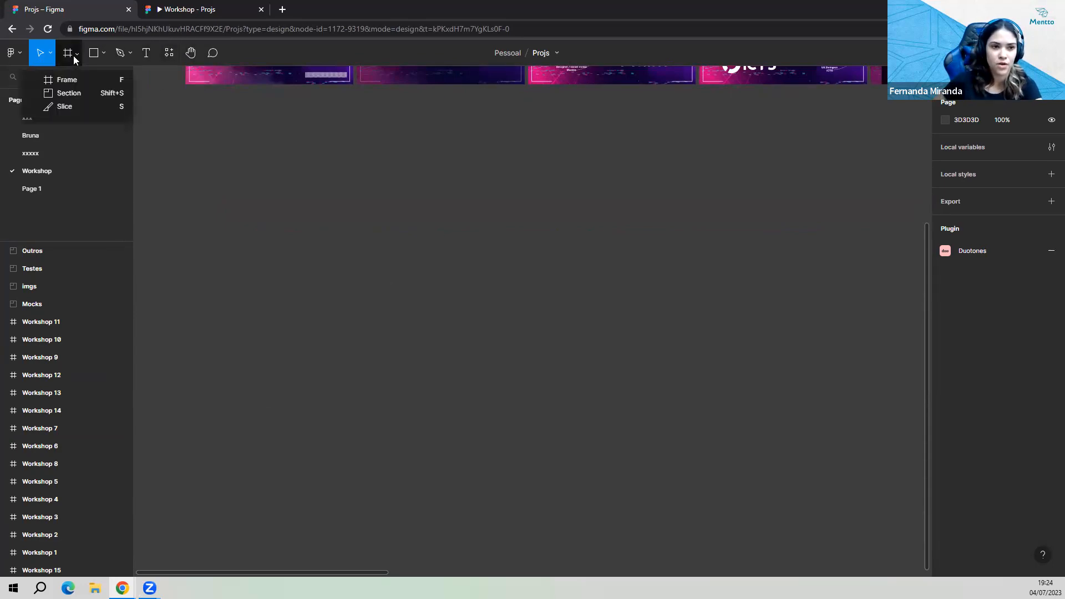
pyautogui.click(69, 79)
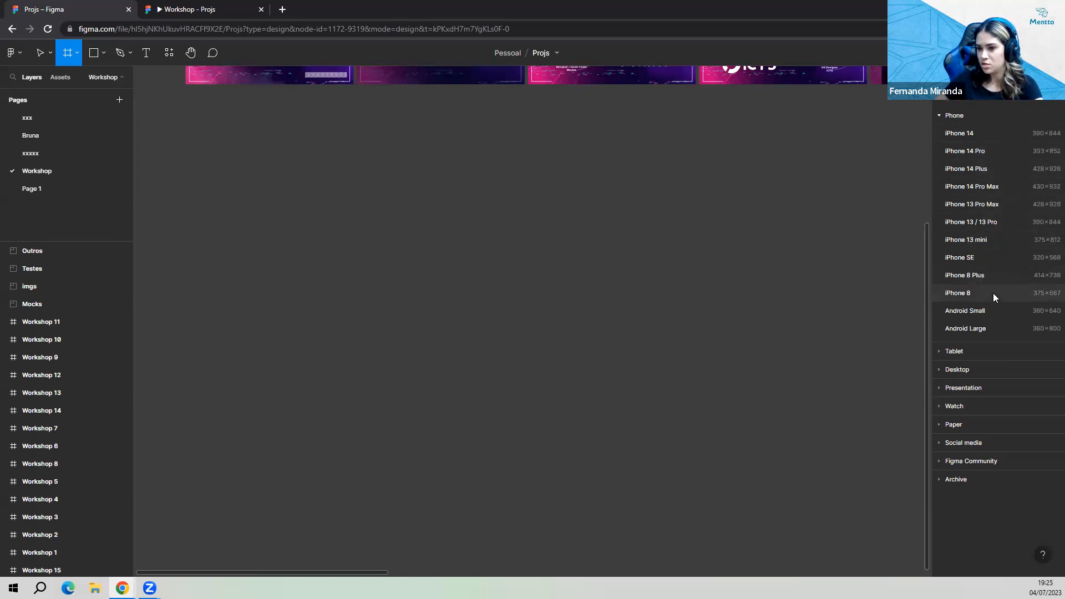
pyautogui.click(959, 356)
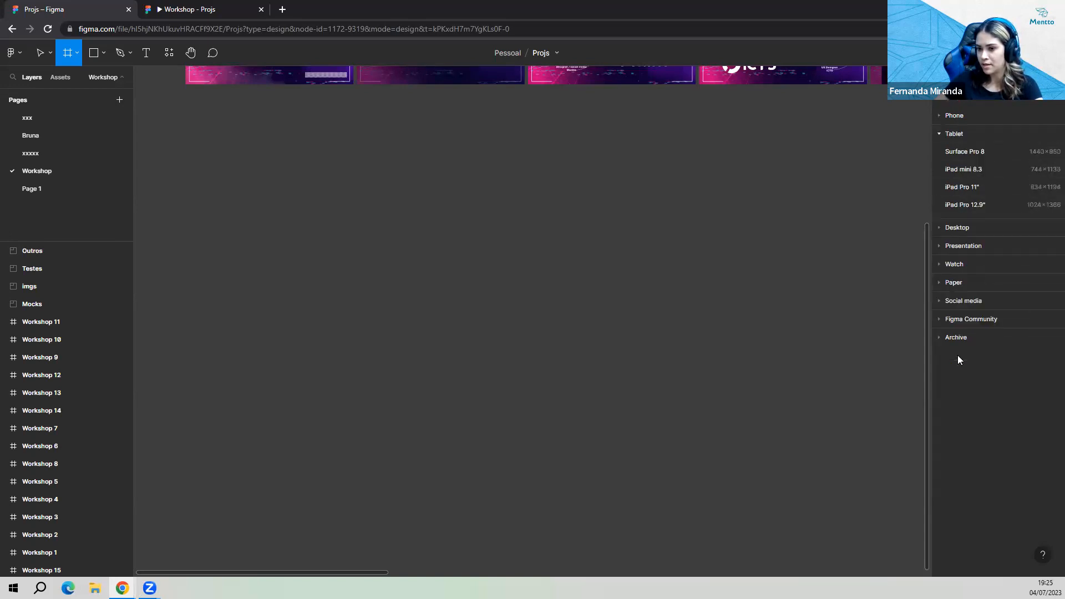
pyautogui.click(958, 226)
pyautogui.click(973, 282)
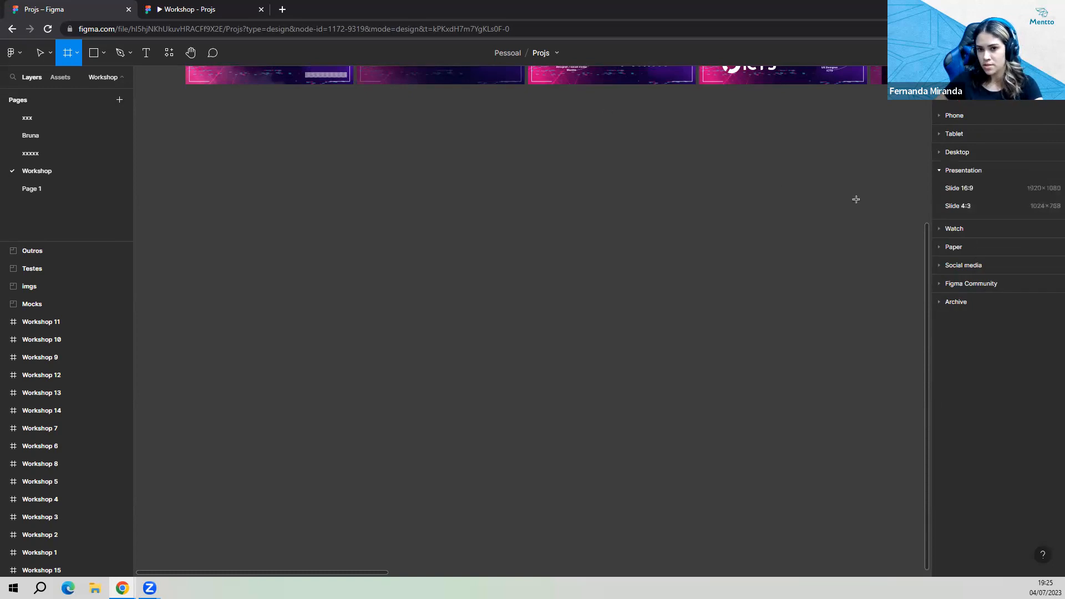
pyautogui.click(961, 264)
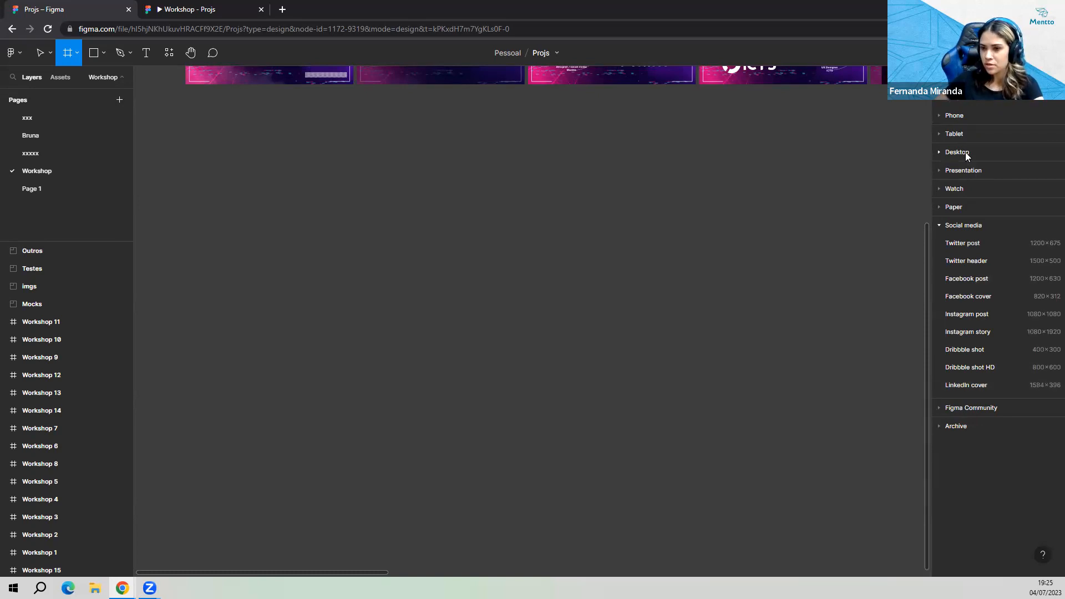
pyautogui.click(961, 118)
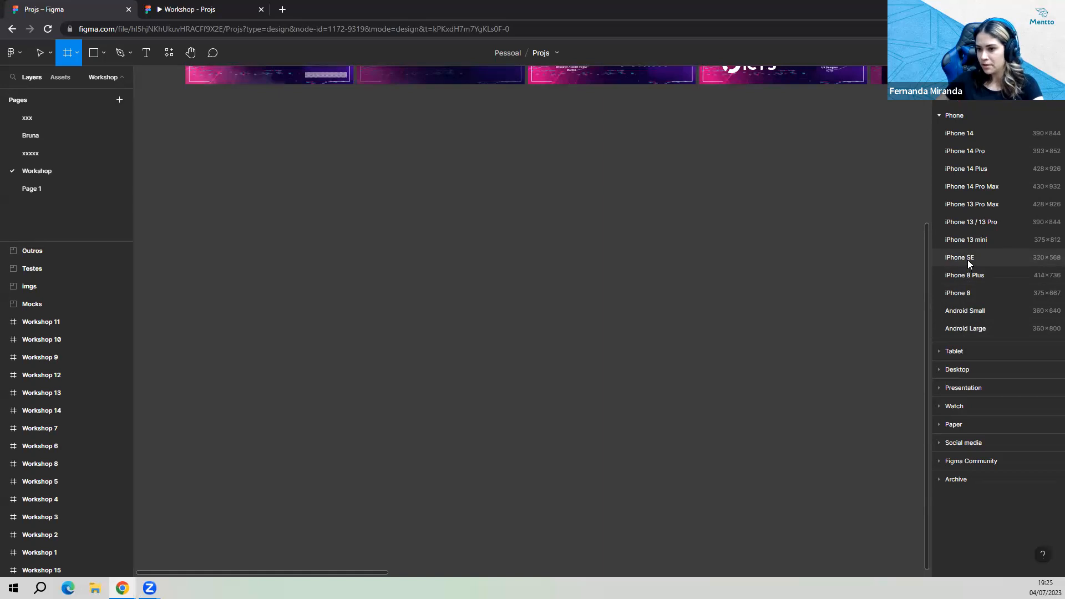
pyautogui.click(1004, 259)
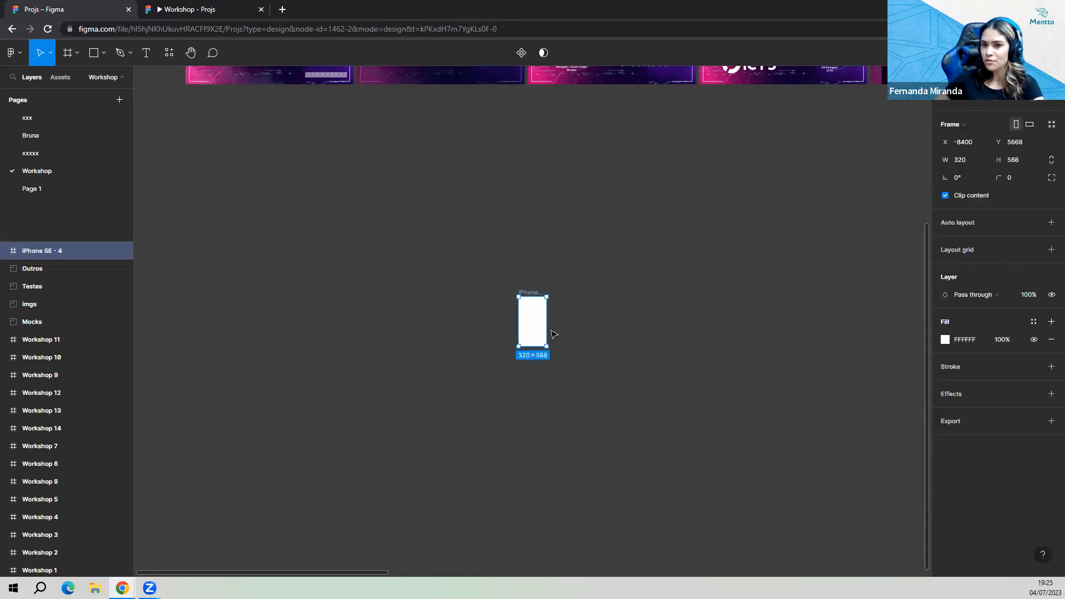
# Move the new iPhone SE frame beneath the first Workshop slides, to about X -12214, Y 4670.
pyautogui.moveTo(533, 326); pyautogui.dragTo(219, 242)
pyautogui.hscroll(-3, 416, 266)
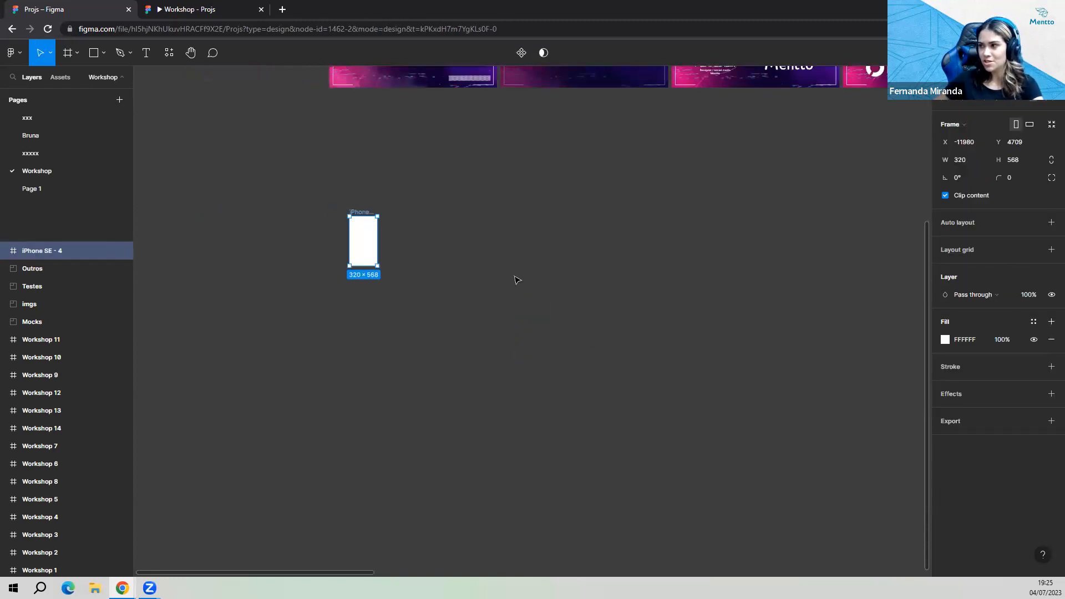
pyautogui.hscroll(-3, 520, 281)
pyautogui.scroll(1, 521, 281)
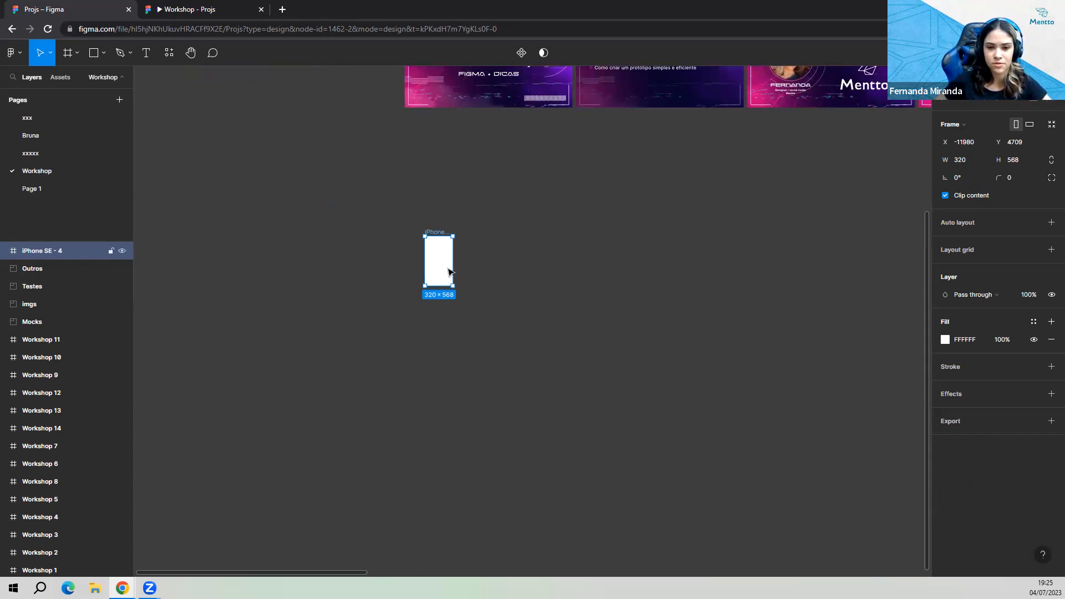
pyautogui.scroll(6, 448, 272)
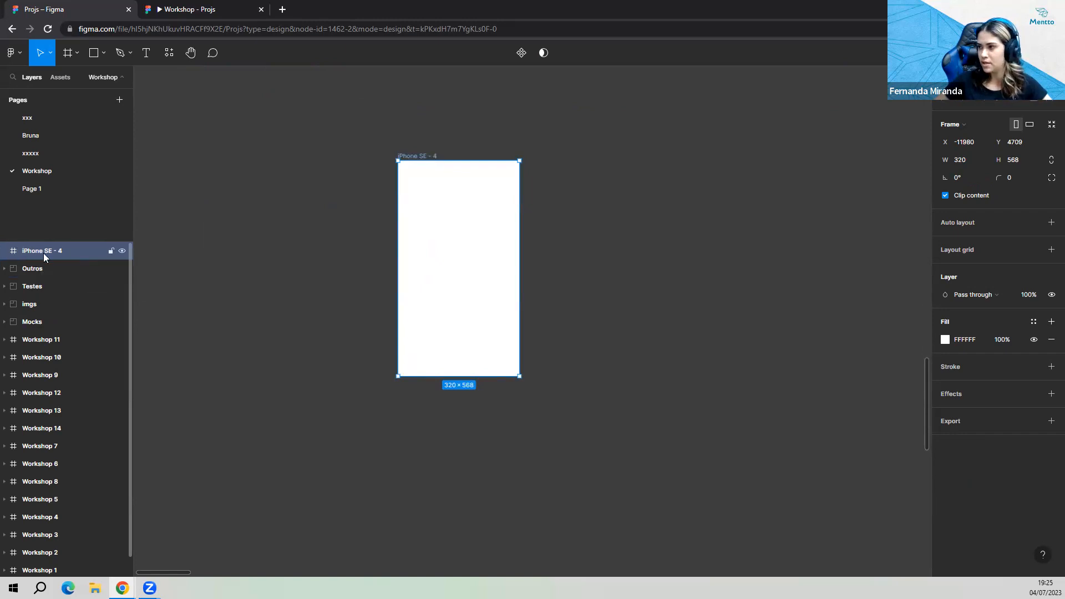
pyautogui.moveTo(426, 242); pyautogui.dragTo(337, 226)
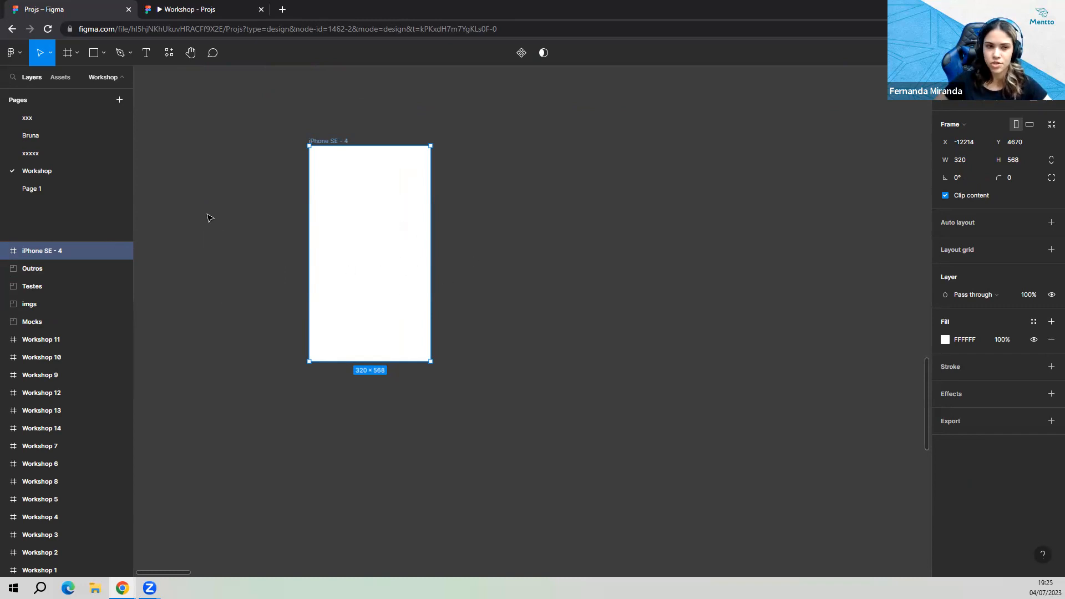
# Draw a rectangle about 277 × 62 near the top of the iPhone SE frame.
pyautogui.click(104, 53)
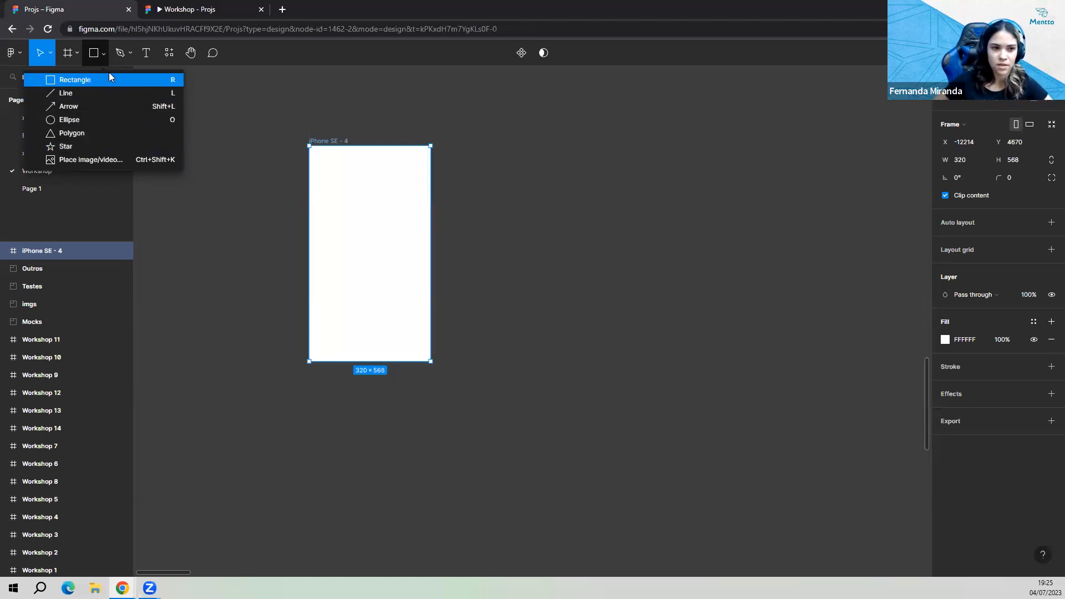
pyautogui.click(87, 80)
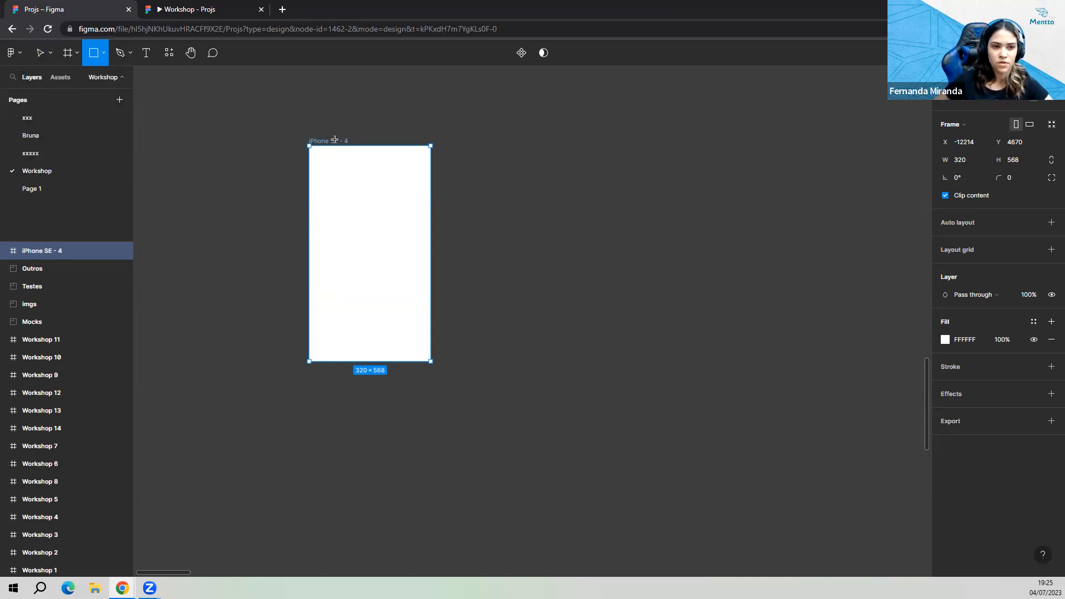
pyautogui.moveTo(318, 163); pyautogui.dragTo(424, 187)
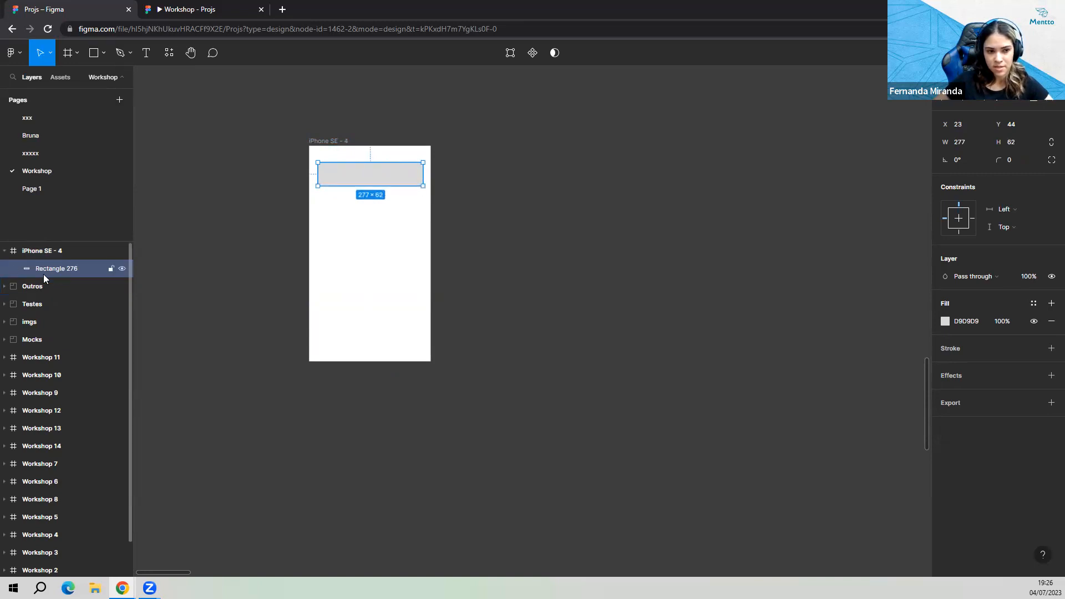
# Move the iPhone SE frame with its nested rectangle slightly to the left, to about X -12284, Y 4674.
pyautogui.click(48, 250)
pyautogui.click(54, 269)
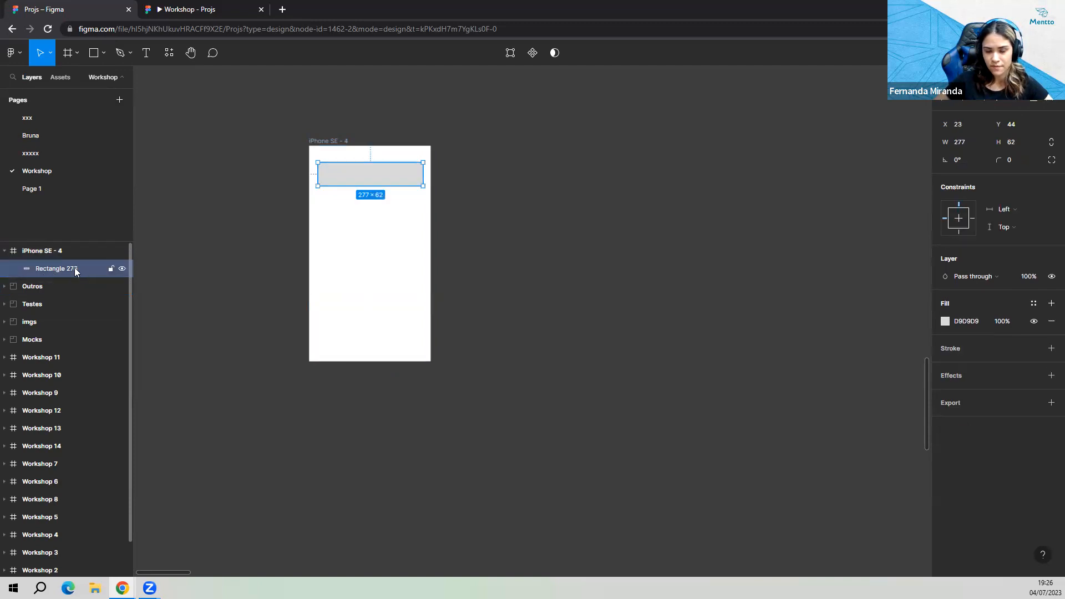
pyautogui.click(335, 261)
pyautogui.moveTo(346, 142); pyautogui.dragTo(320, 146)
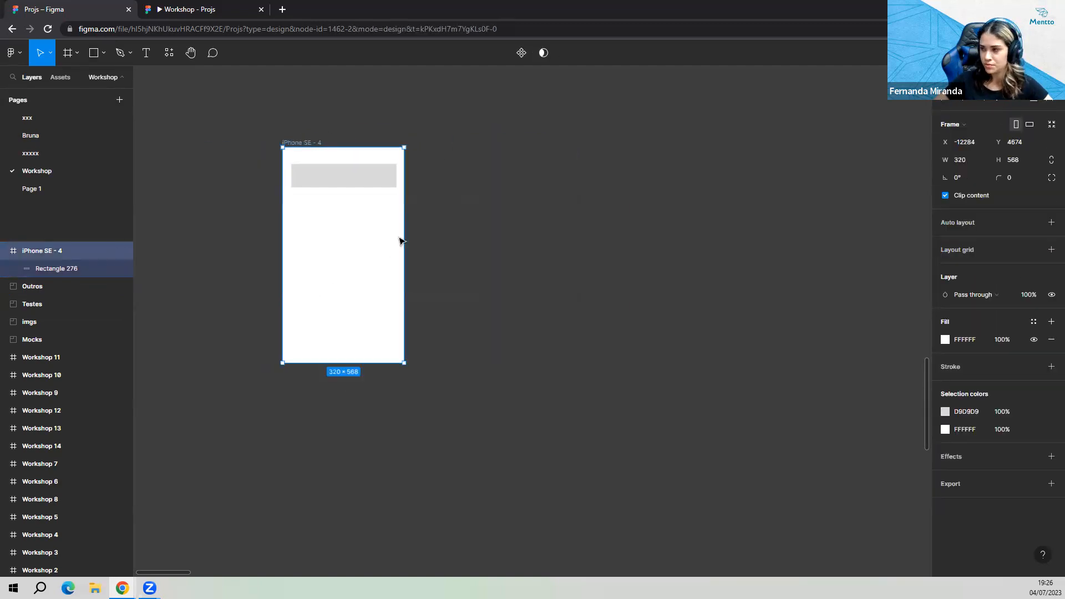
# Set the rectangle's fill to dark red 9C3333 and check which colour code formats are available.
pyautogui.click(361, 181)
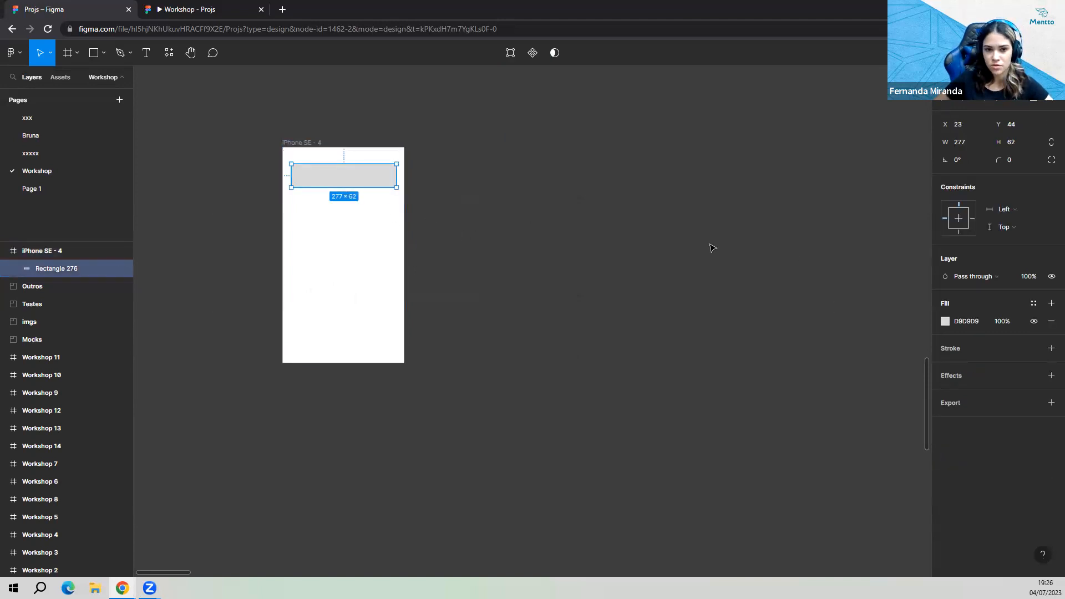
pyautogui.click(947, 323)
pyautogui.moveTo(860, 355); pyautogui.dragTo(888, 346)
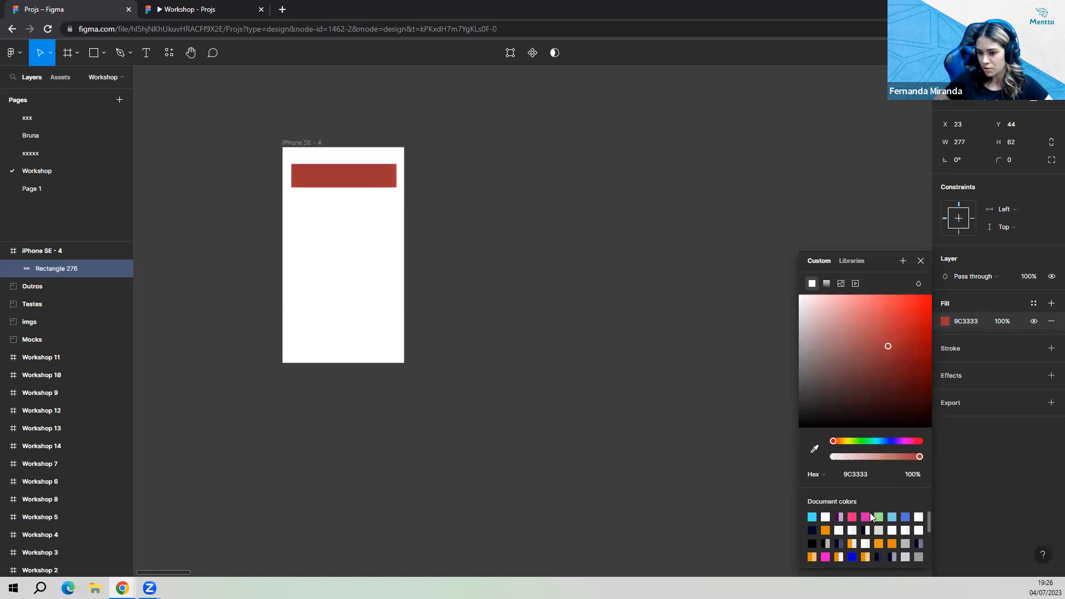
pyautogui.click(869, 473)
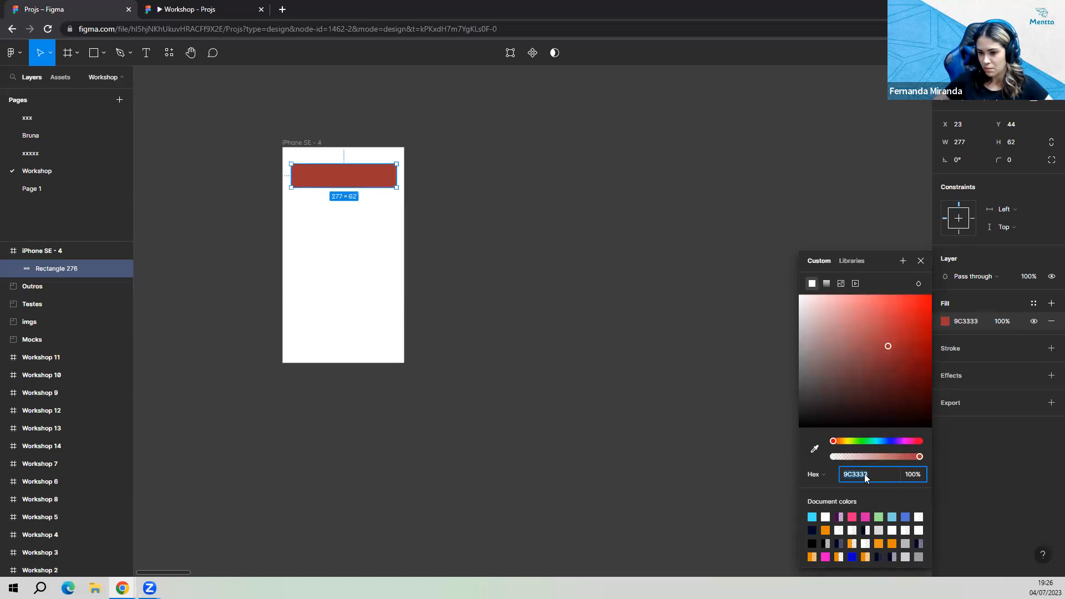
pyautogui.click(822, 475)
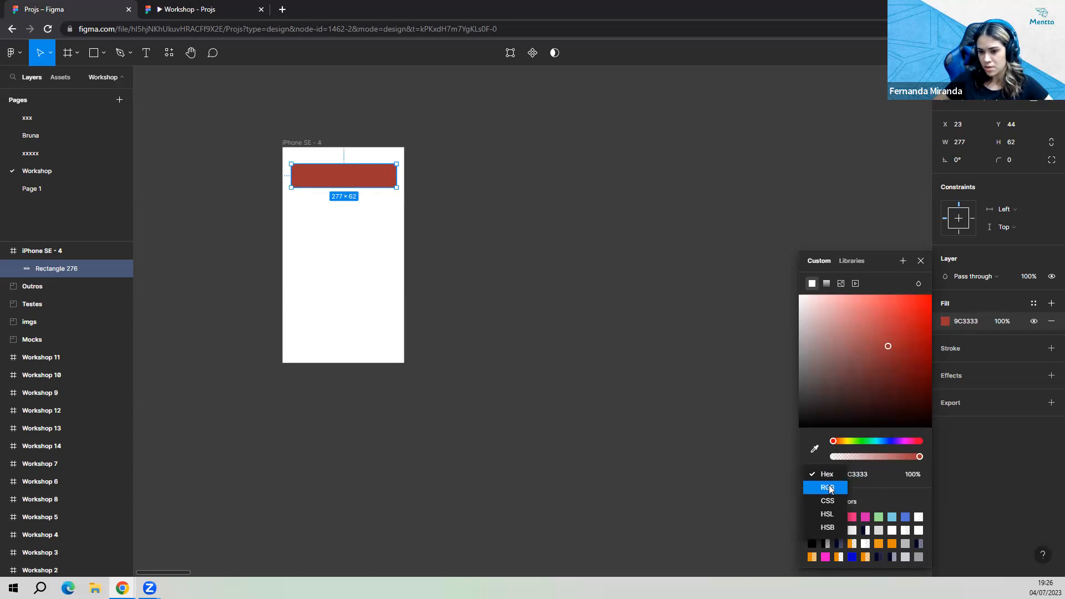
pyautogui.click(879, 496)
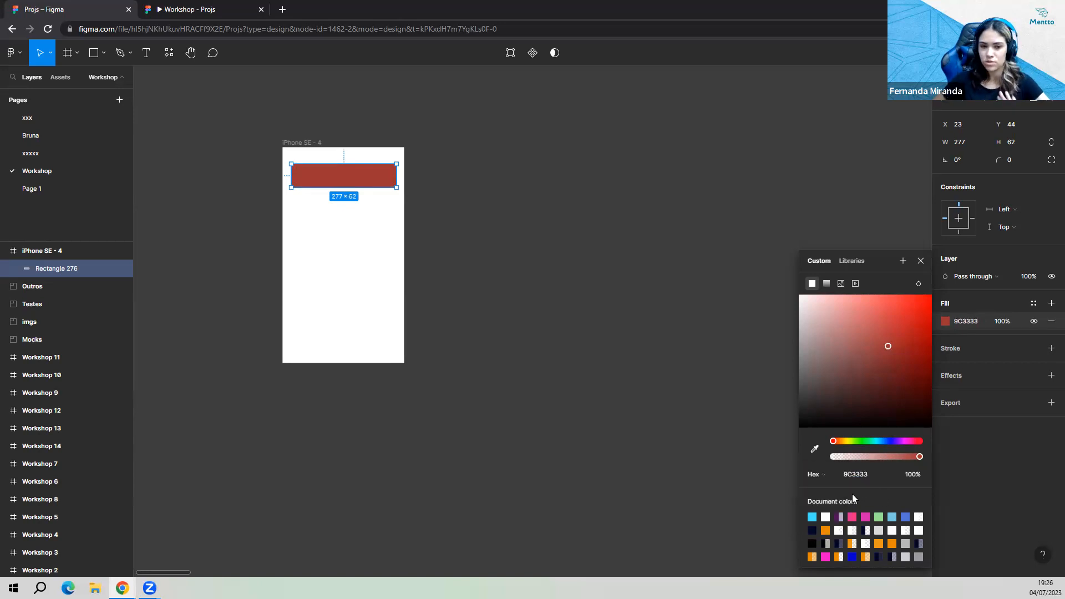
# Change the rectangle's fill to the light blue 77CADF from the document colours.
pyautogui.click(879, 516)
pyautogui.click(892, 516)
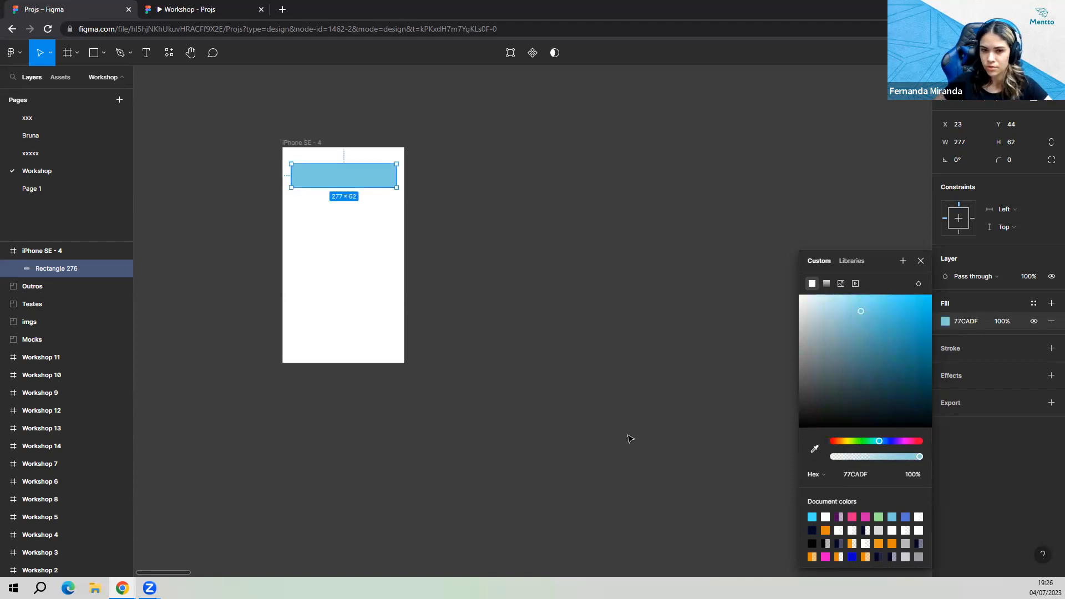
pyautogui.click(641, 434)
# Add the text "Teste" inside the iPhone SE frame, below the blue rectangle, at about X 43, Y 196.
pyautogui.moveTo(517, 405); pyautogui.dragTo(568, 408)
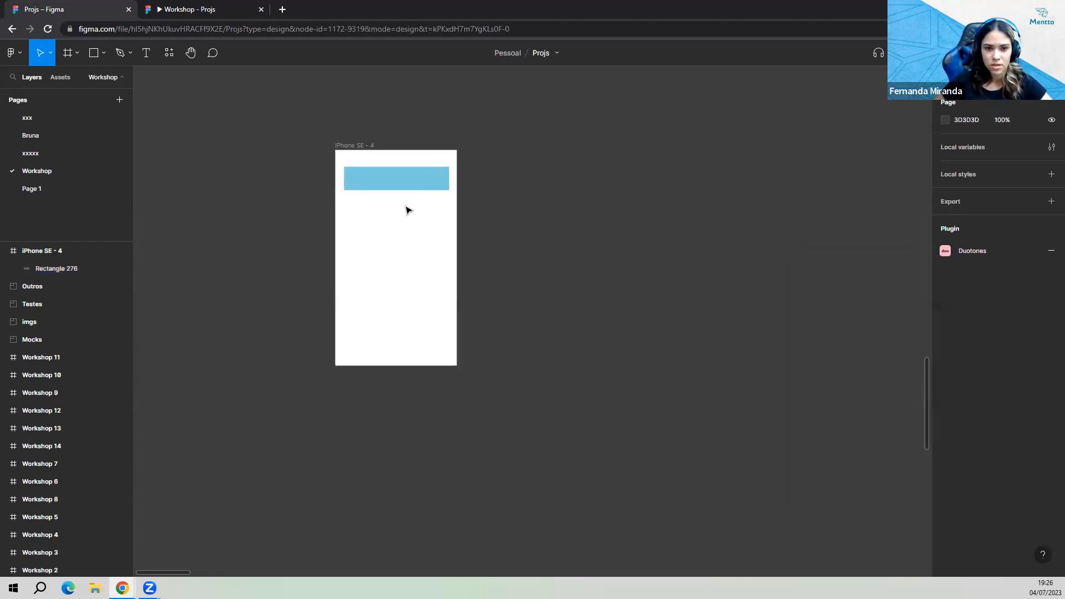
pyautogui.scroll(5, 408, 177)
pyautogui.moveTo(580, 292); pyautogui.dragTo(567, 256)
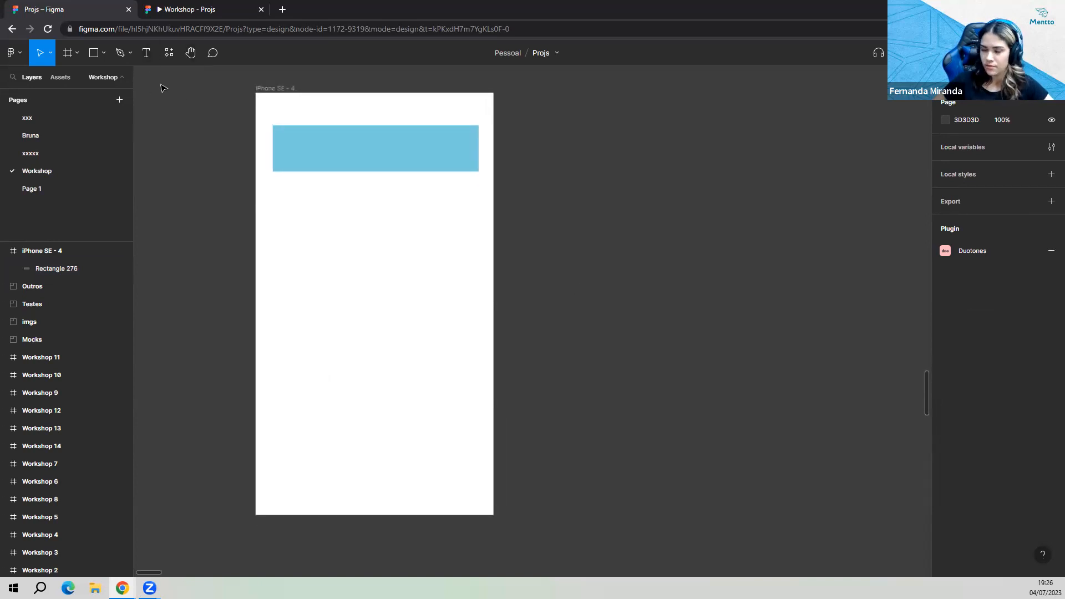
pyautogui.click(148, 56)
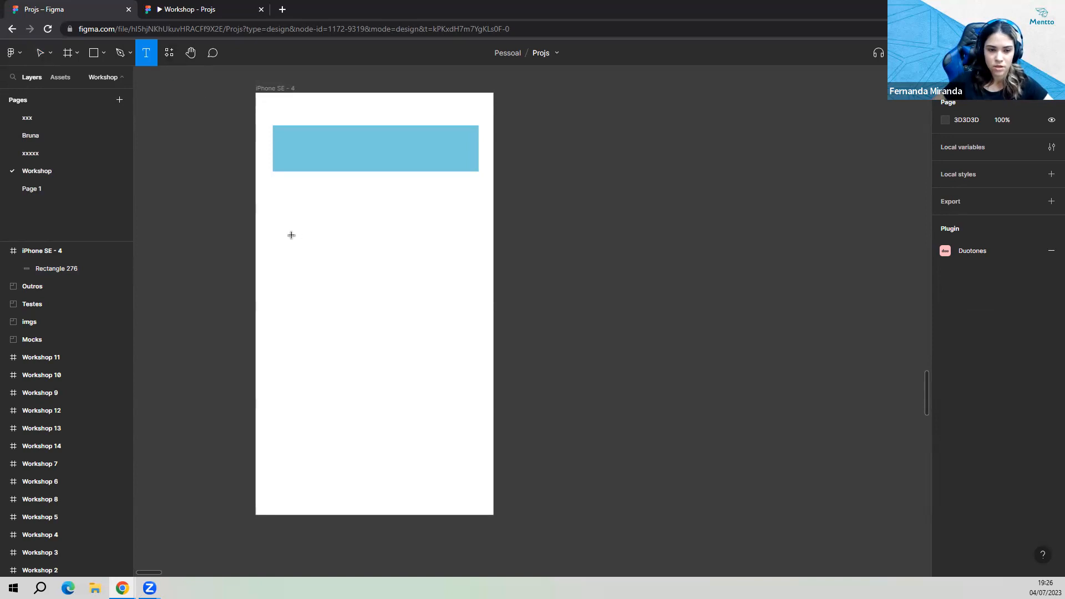
pyautogui.click(288, 239)
pyautogui.write('Teste')
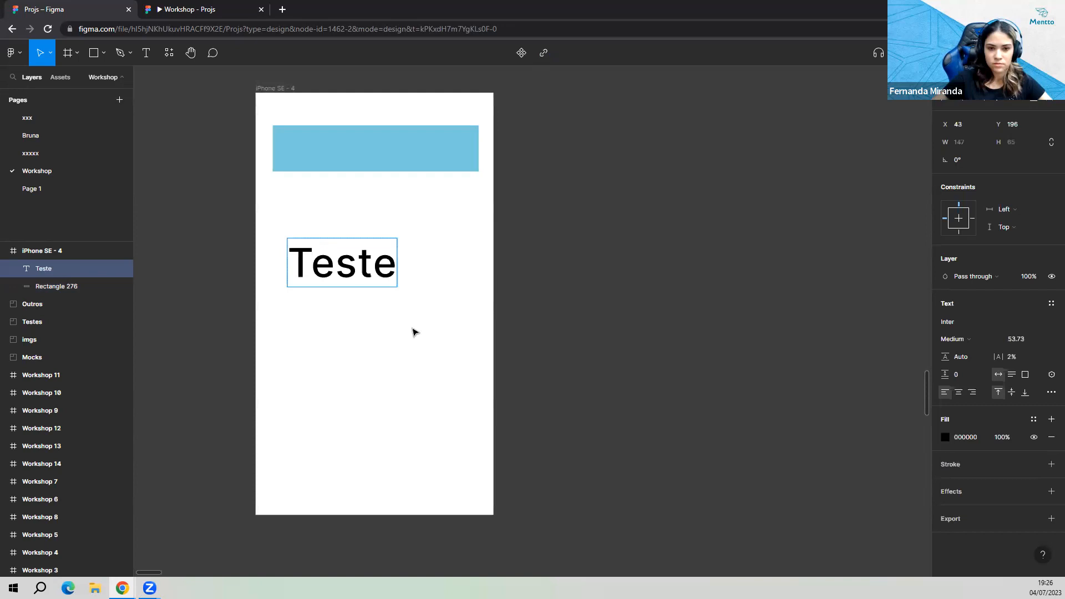
pyautogui.press('Escape')
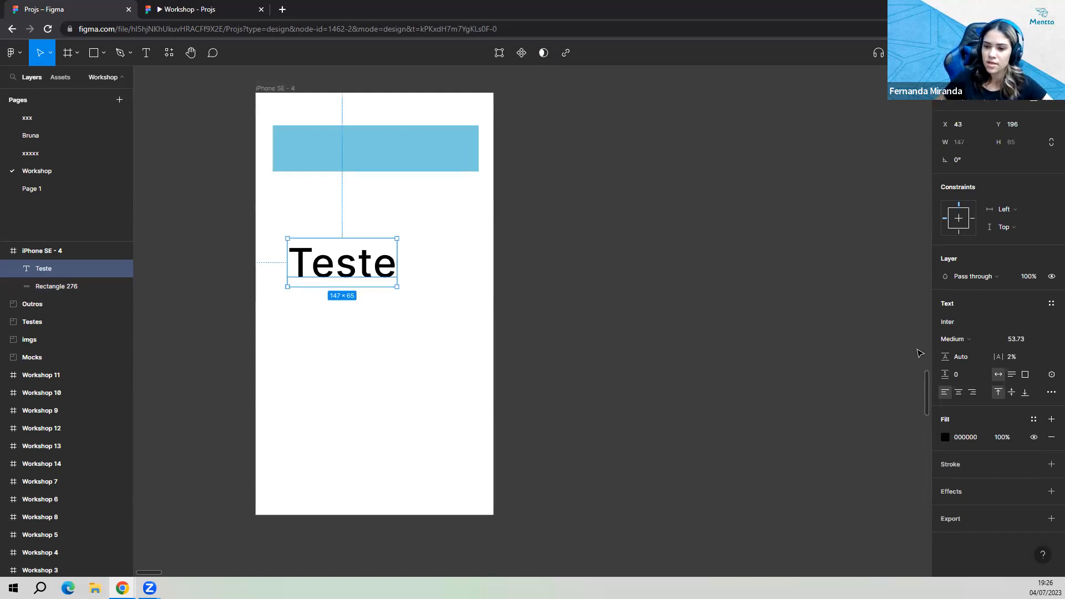
# Change the "Teste" text's font to Istok Web and move it closer beneath the blue rectangle, to about X 37, Y 131.
pyautogui.click(961, 321)
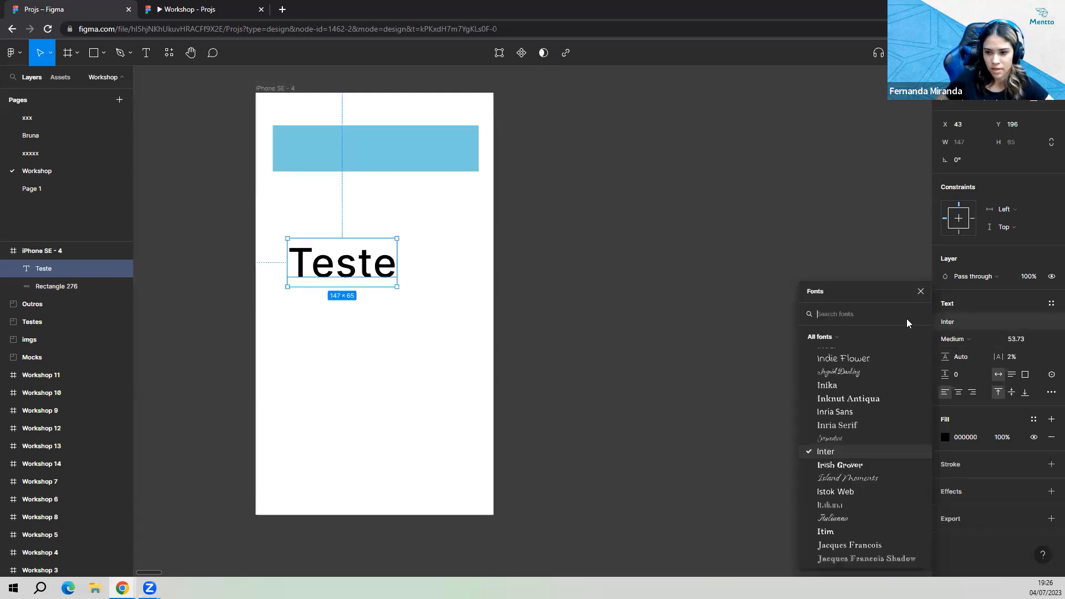
pyautogui.scroll(-4, 867, 377)
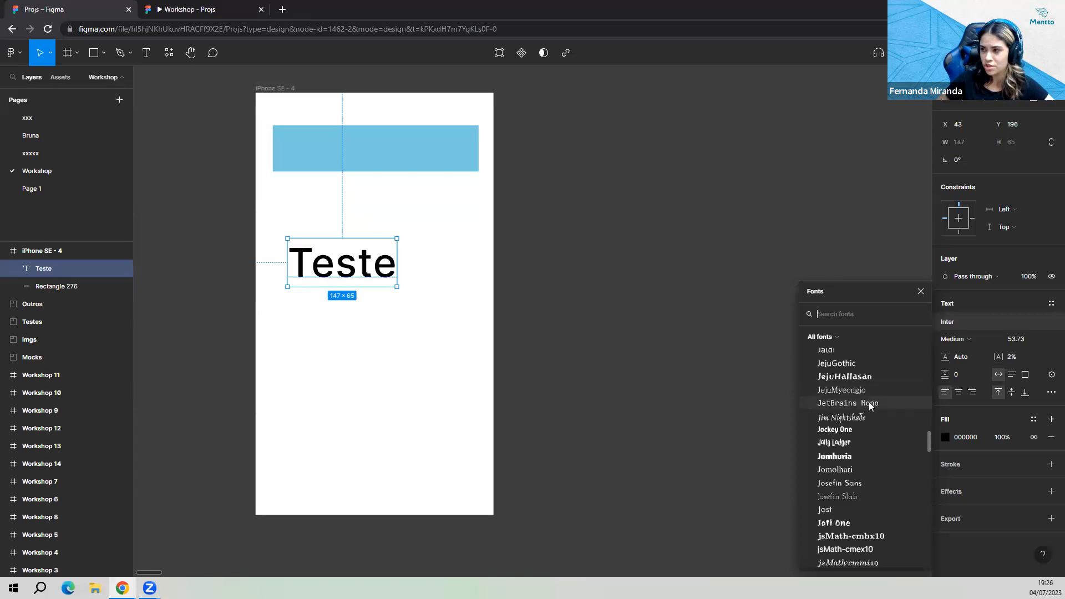
pyautogui.scroll(-6, 869, 416)
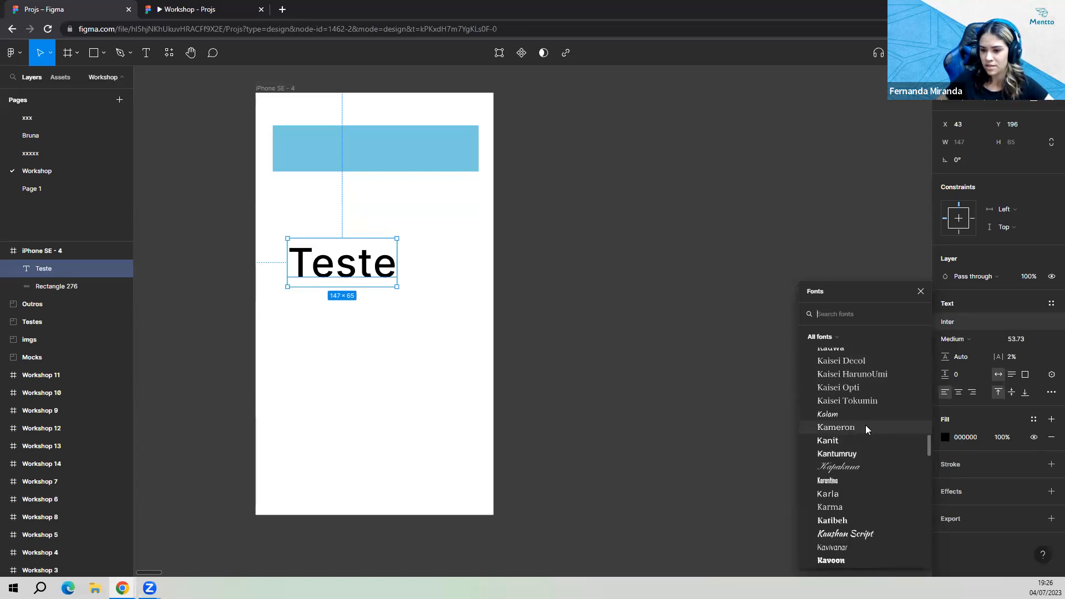
pyautogui.scroll(8, 859, 465)
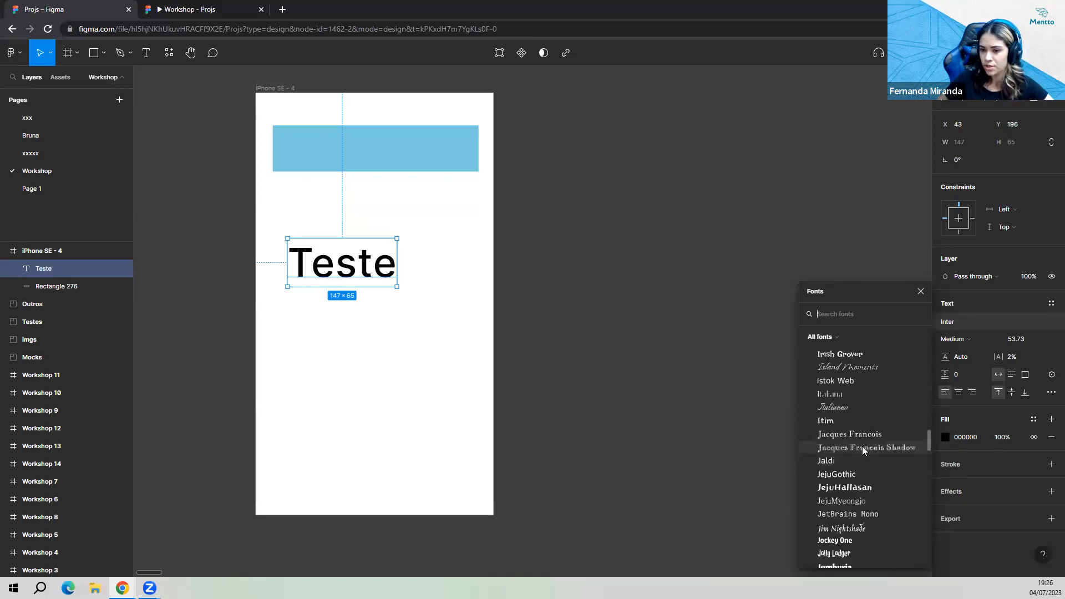
pyautogui.click(852, 383)
pyautogui.click(464, 381)
pyautogui.moveTo(358, 268); pyautogui.dragTo(360, 219)
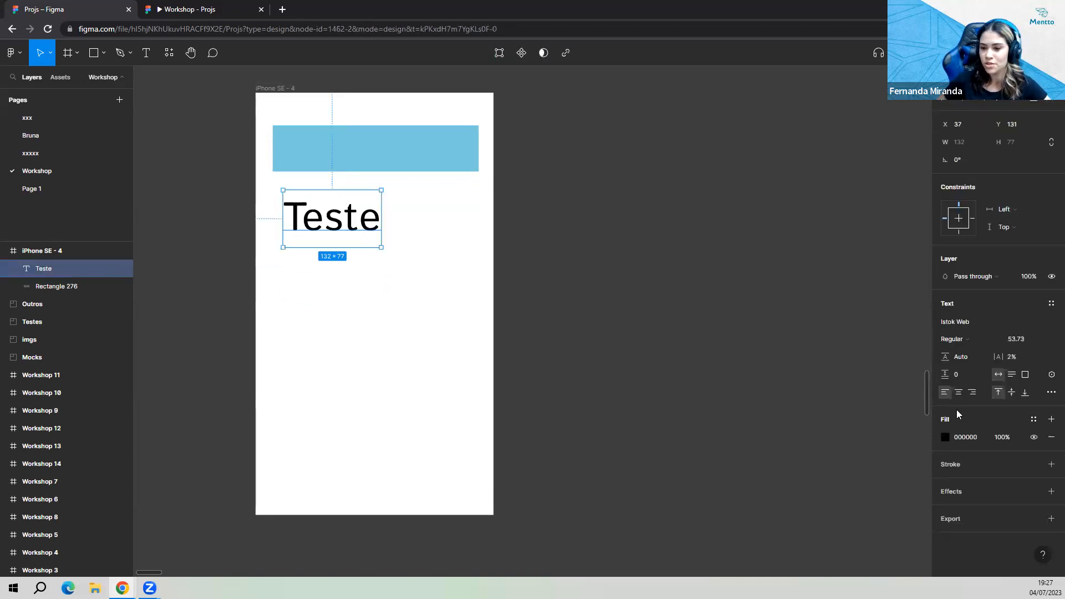
# Set the "Teste" text's fill to the pink EA2986.
pyautogui.click(944, 436)
pyautogui.moveTo(884, 393); pyautogui.dragTo(896, 351)
pyautogui.click(852, 517)
pyautogui.moveTo(833, 428); pyautogui.dragTo(842, 386)
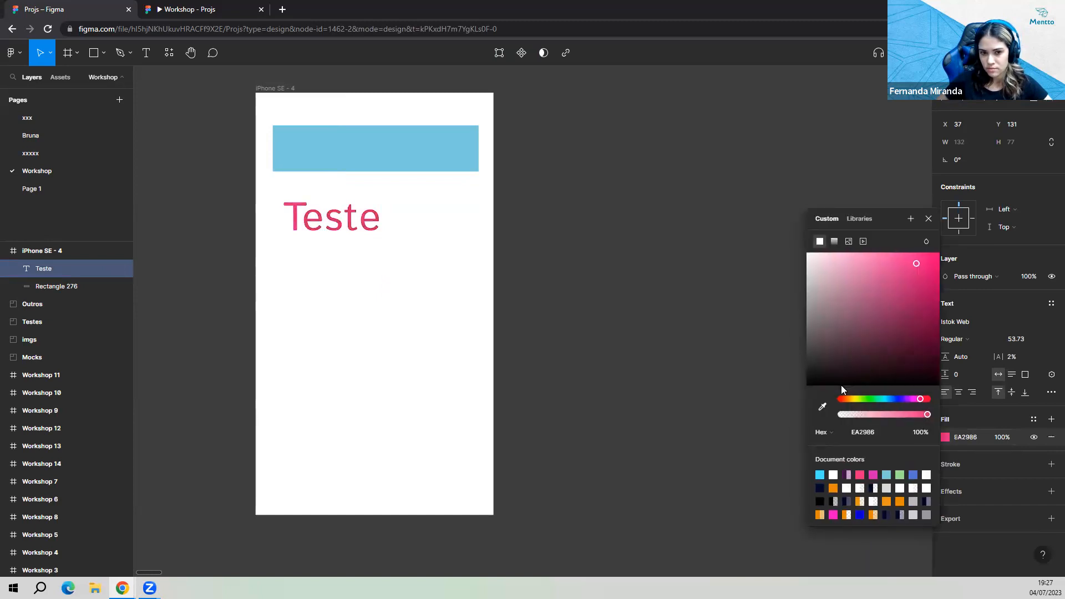
pyautogui.click(929, 221)
pyautogui.click(743, 283)
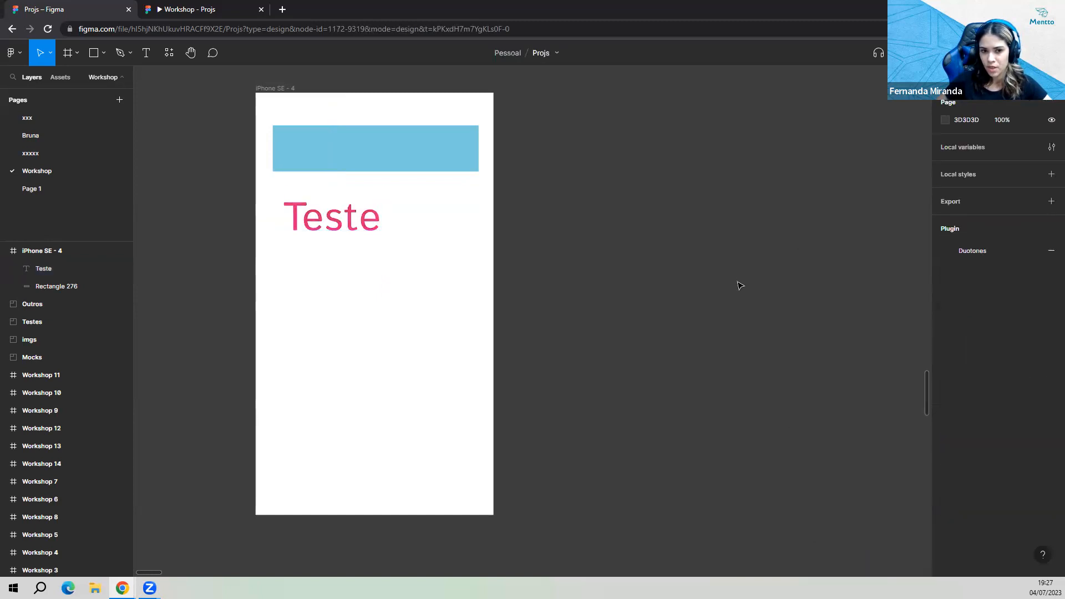
# Find the Unsplash plugin by searching for "uns", run it and move its window clear of the iPhone SE frame.
pyautogui.hscroll(2, 549, 308)
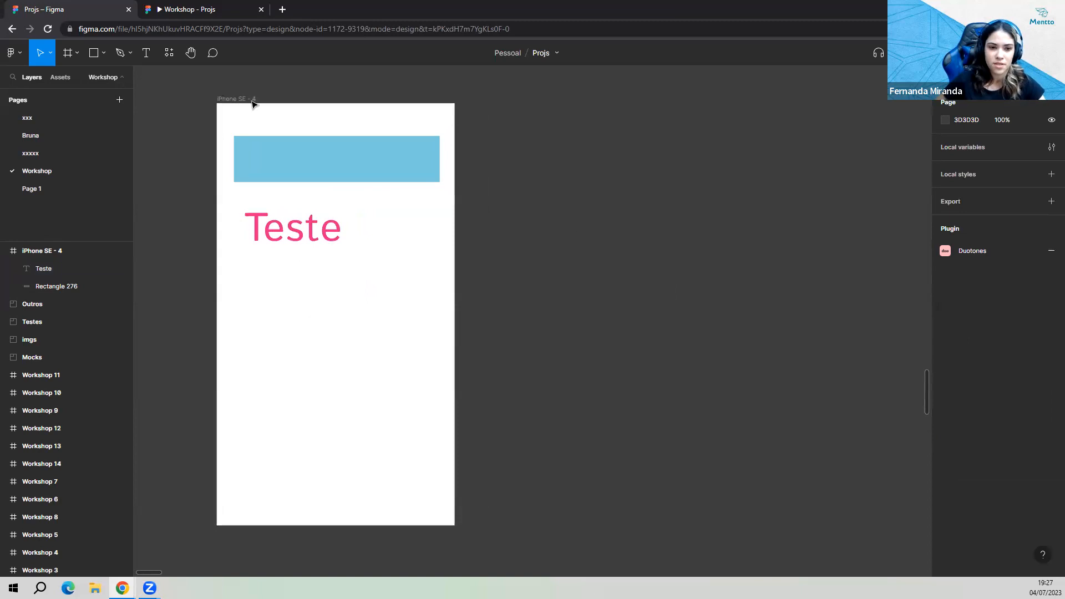
pyautogui.click(169, 55)
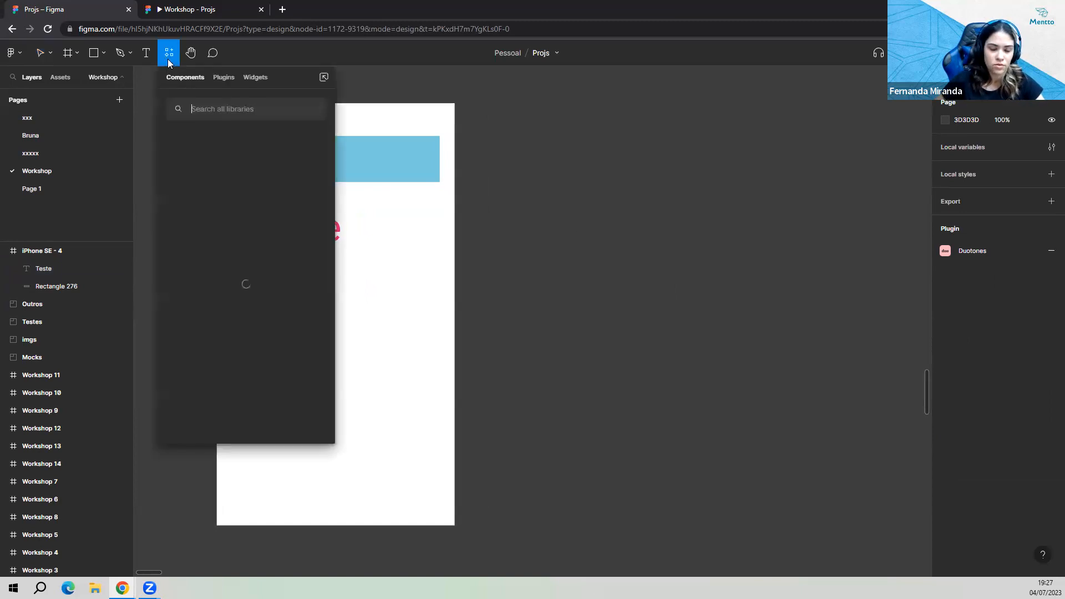
pyautogui.click(219, 78)
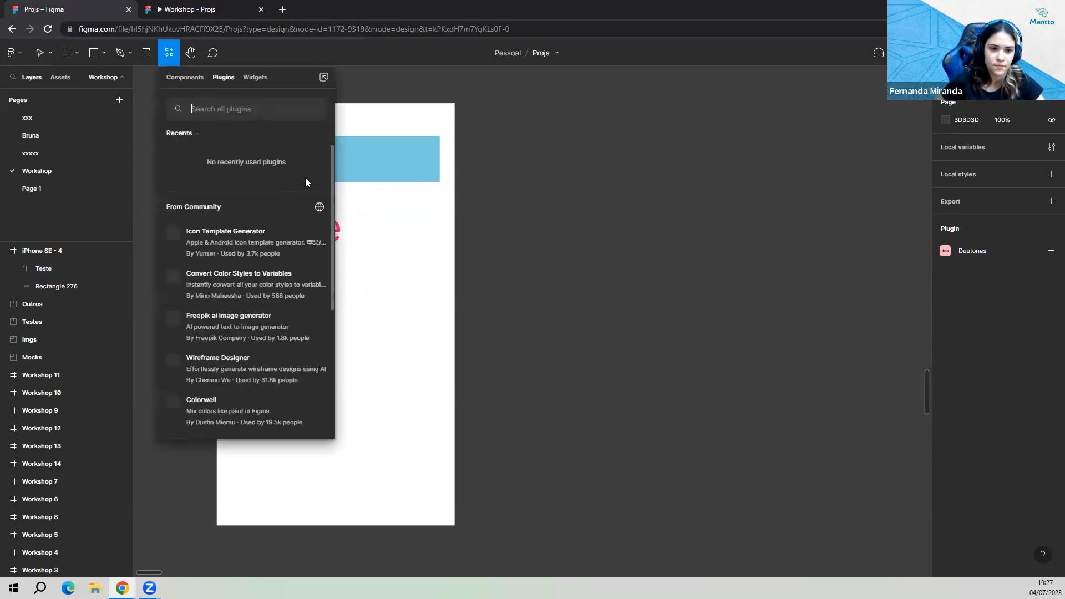
pyautogui.write('uns')
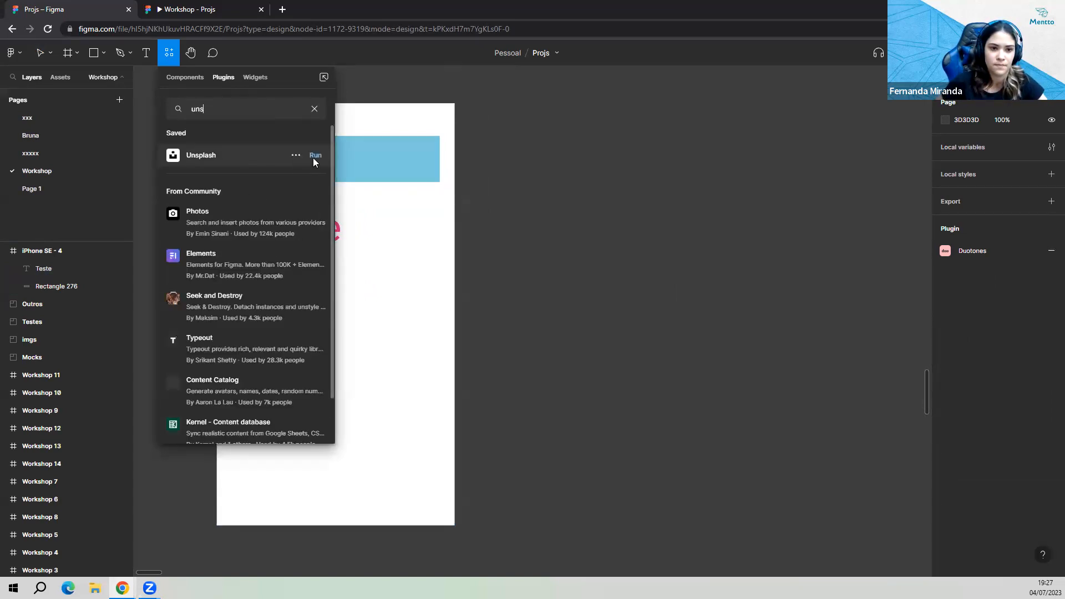
pyautogui.click(313, 157)
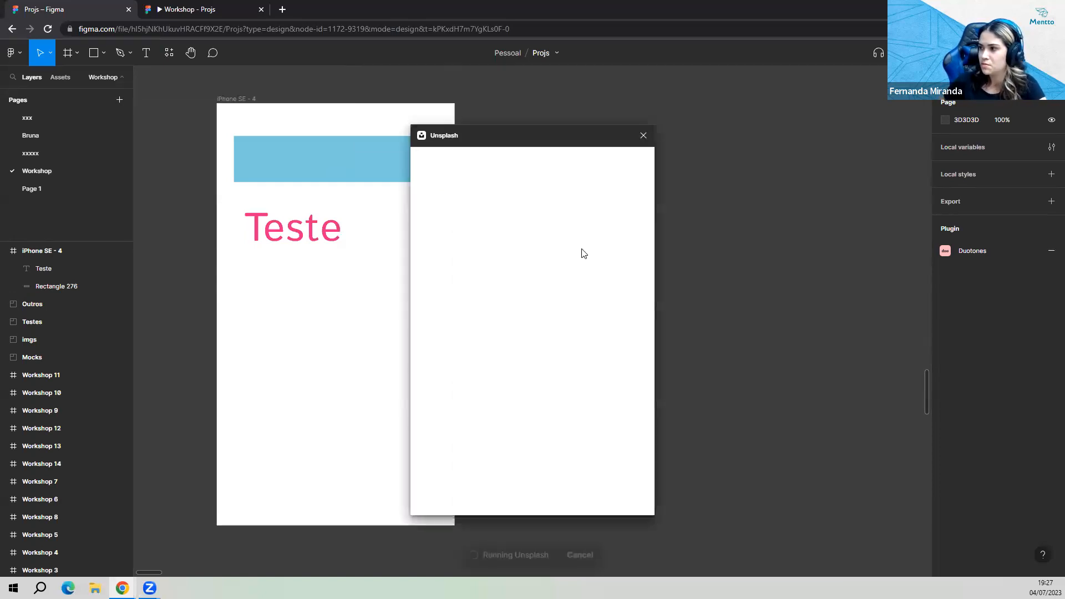
pyautogui.moveTo(520, 133); pyautogui.dragTo(706, 107)
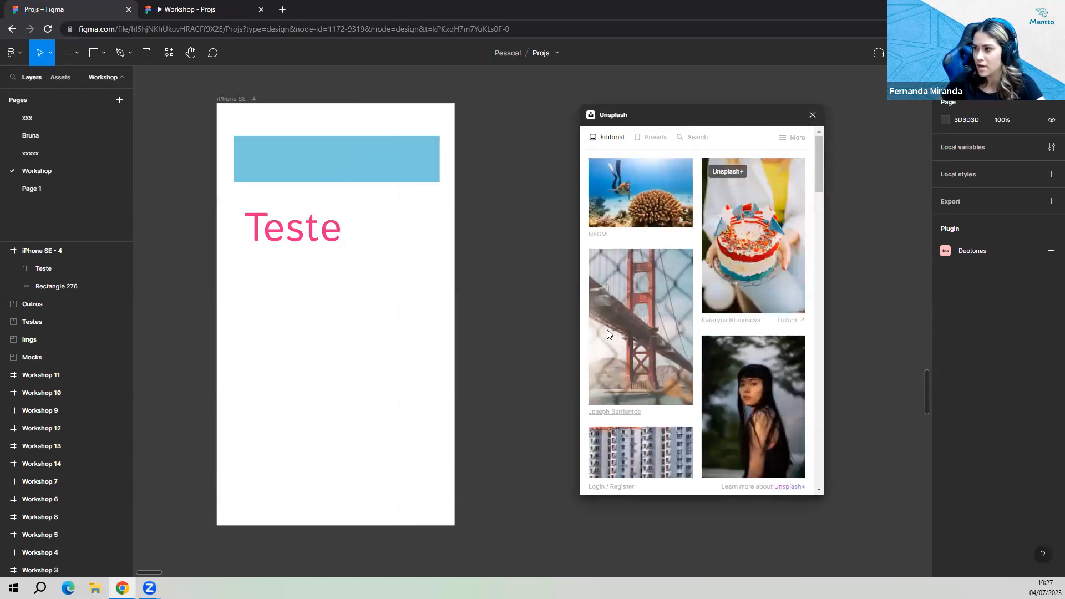
# Insert the Unsplash photo of the man holding a dog and move the plugin window farther away from the design.
pyautogui.scroll(-1, 657, 249)
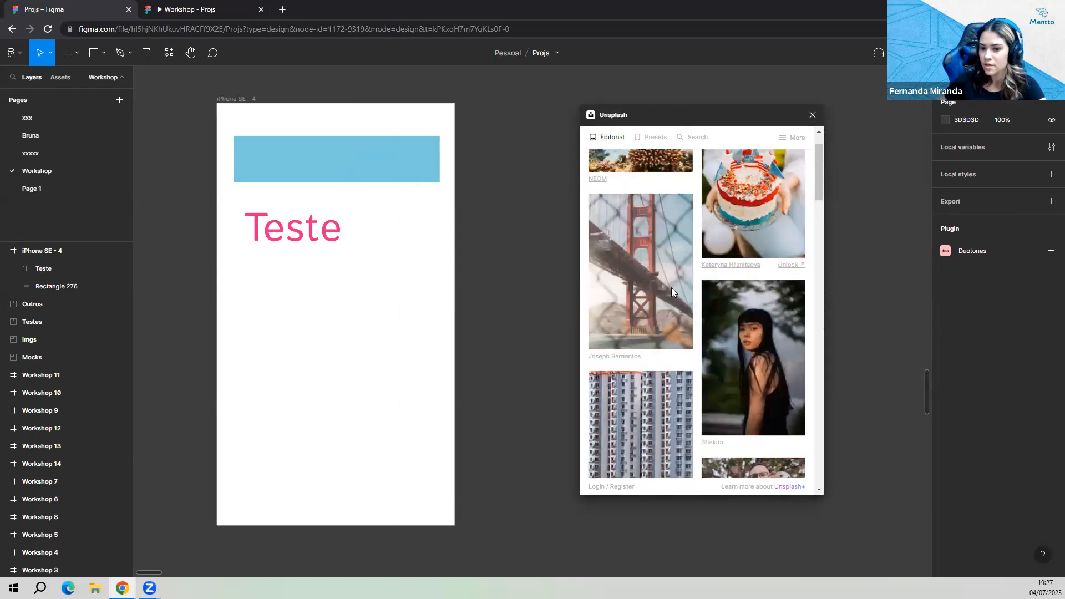
pyautogui.scroll(-3, 672, 288)
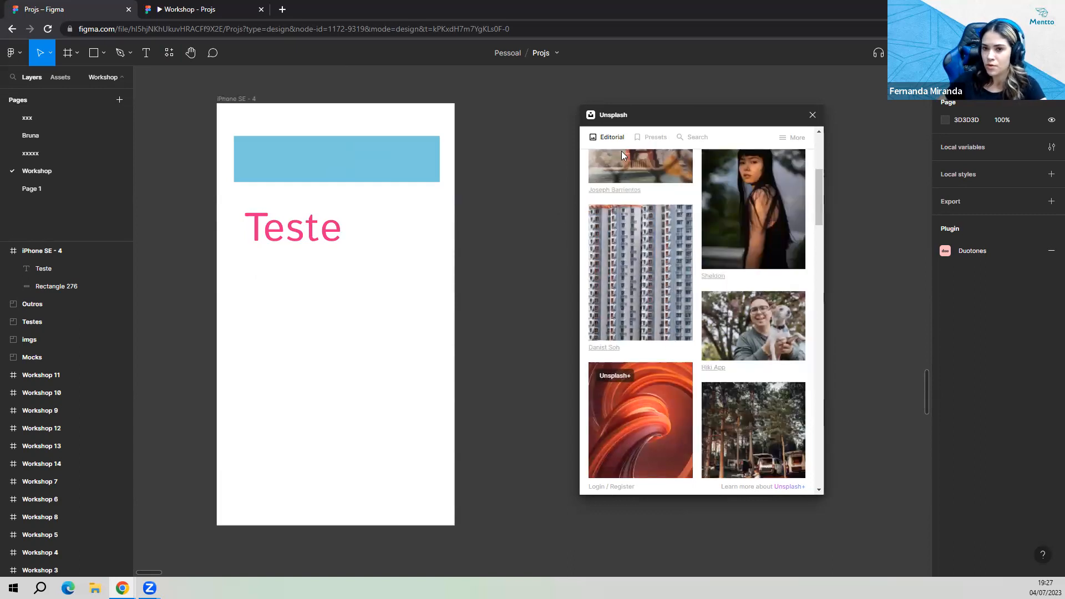
pyautogui.moveTo(652, 115); pyautogui.dragTo(727, 91)
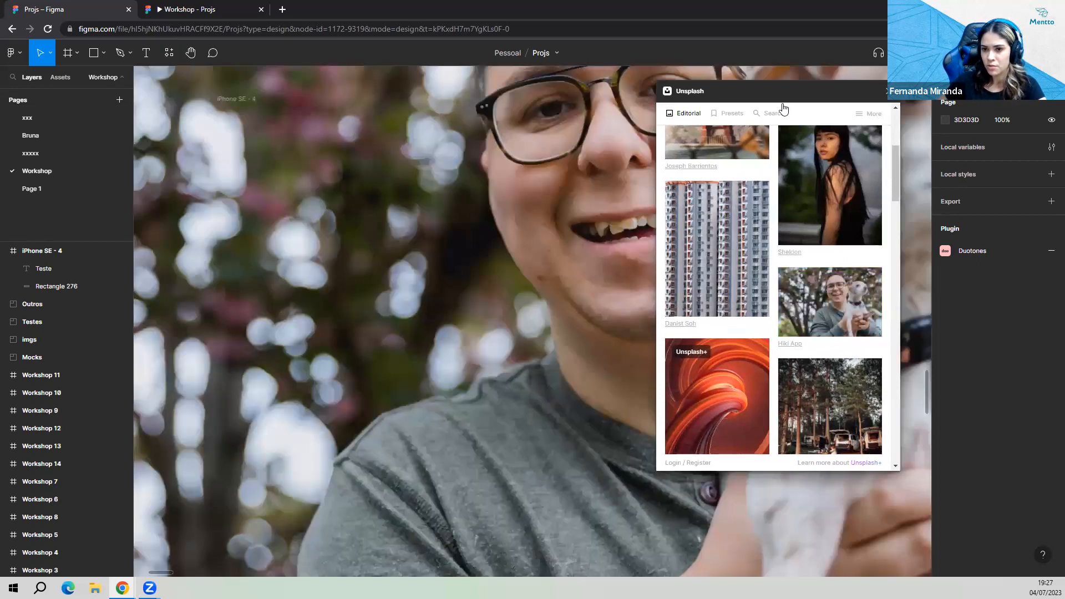
pyautogui.moveTo(783, 96); pyautogui.dragTo(829, 101)
pyautogui.hotkey('shift', '2')
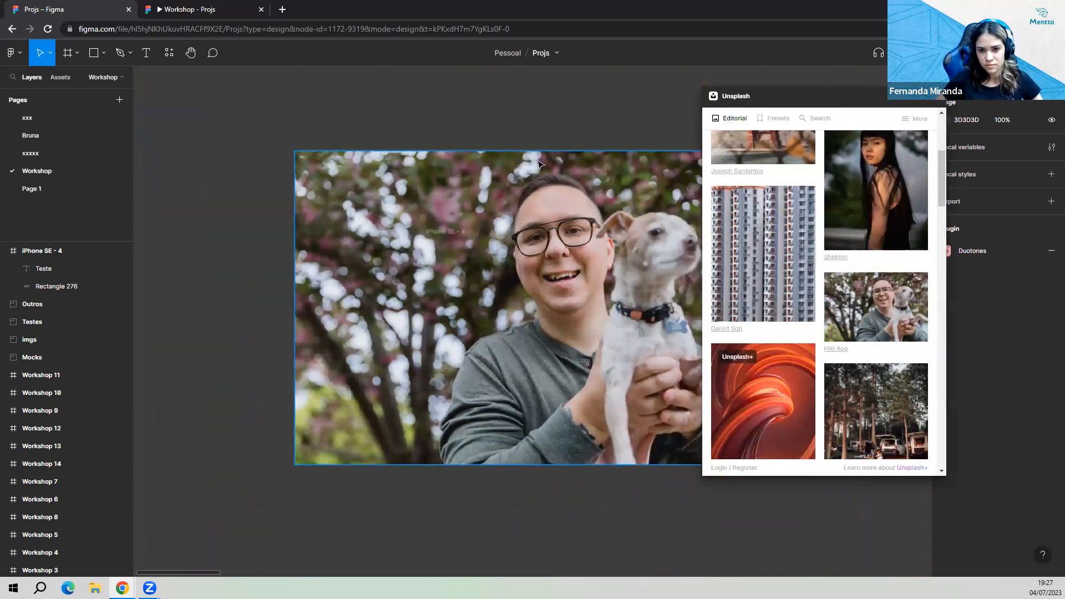
# Scale the inserted photo down to about 422.89 × 219.48 and place it beside the iPhone SE frame.
pyautogui.doubleClick(544, 153)
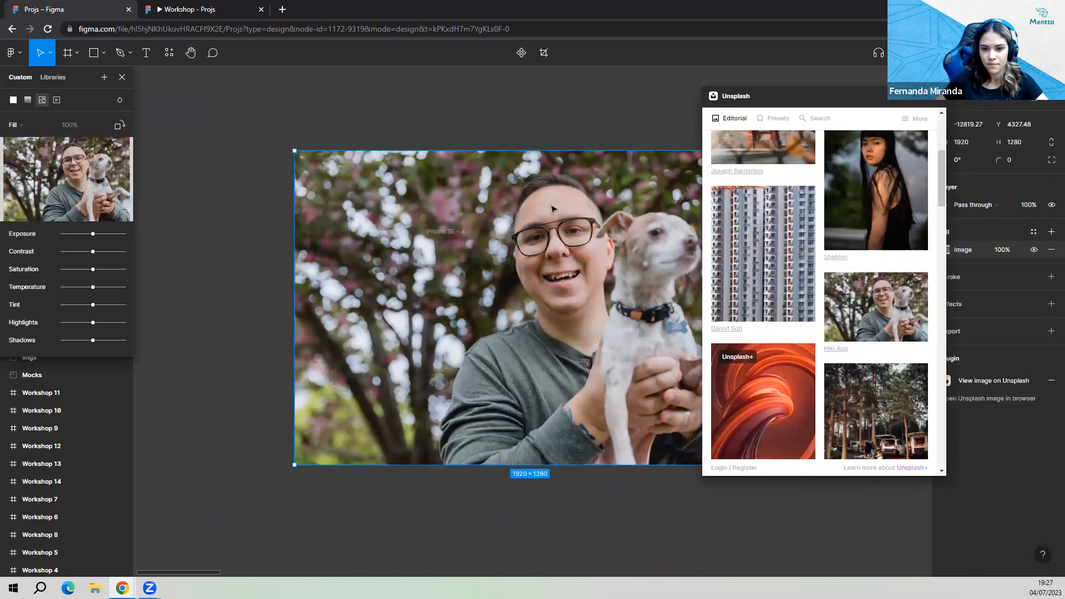
pyautogui.moveTo(542, 152); pyautogui.dragTo(578, 411)
pyautogui.press('k')
pyautogui.moveTo(517, 432); pyautogui.dragTo(544, 293)
pyautogui.scroll(3, 489, 294)
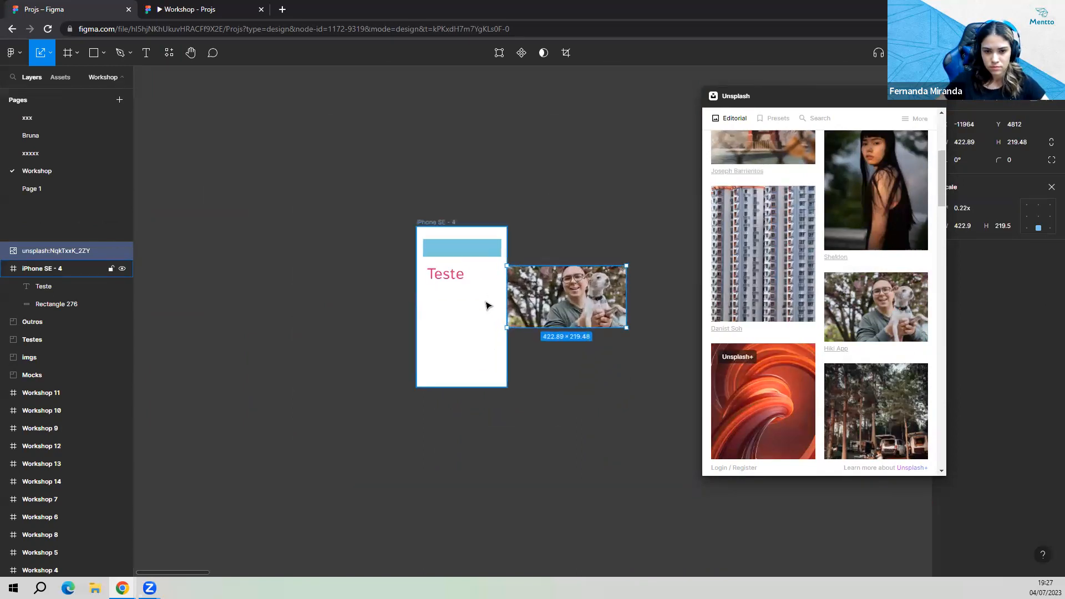
# Move the photo into the iPhone SE frame at X 23 and scale it to 277 × 143.76, matching the blue rectangle's width.
pyautogui.scroll(2, 491, 316)
pyautogui.moveTo(611, 300); pyautogui.dragTo(476, 332)
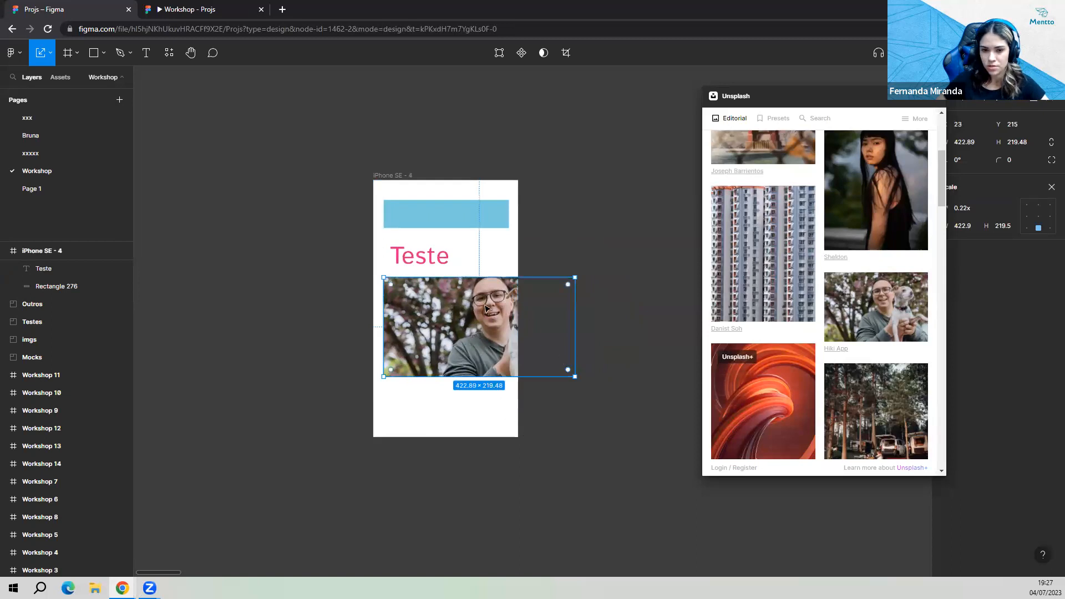
pyautogui.moveTo(572, 332); pyautogui.dragTo(501, 297)
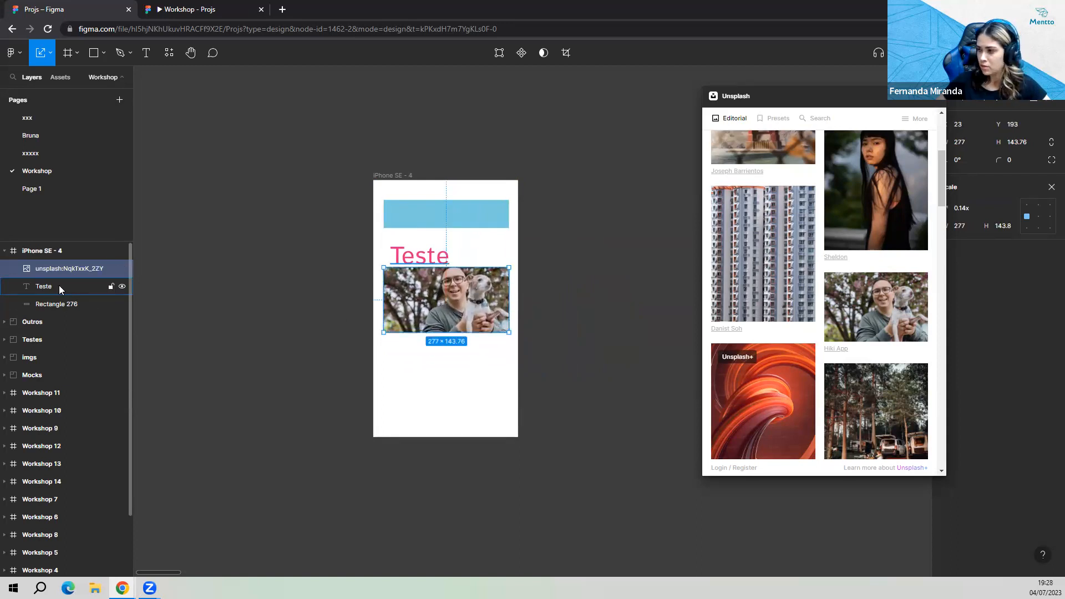
# Move the photo up to about Y 160 so it overlaps "Teste", and reorder its layer beneath the text.
pyautogui.moveTo(433, 283); pyautogui.dragTo(434, 269)
pyautogui.scroll(5, 407, 260)
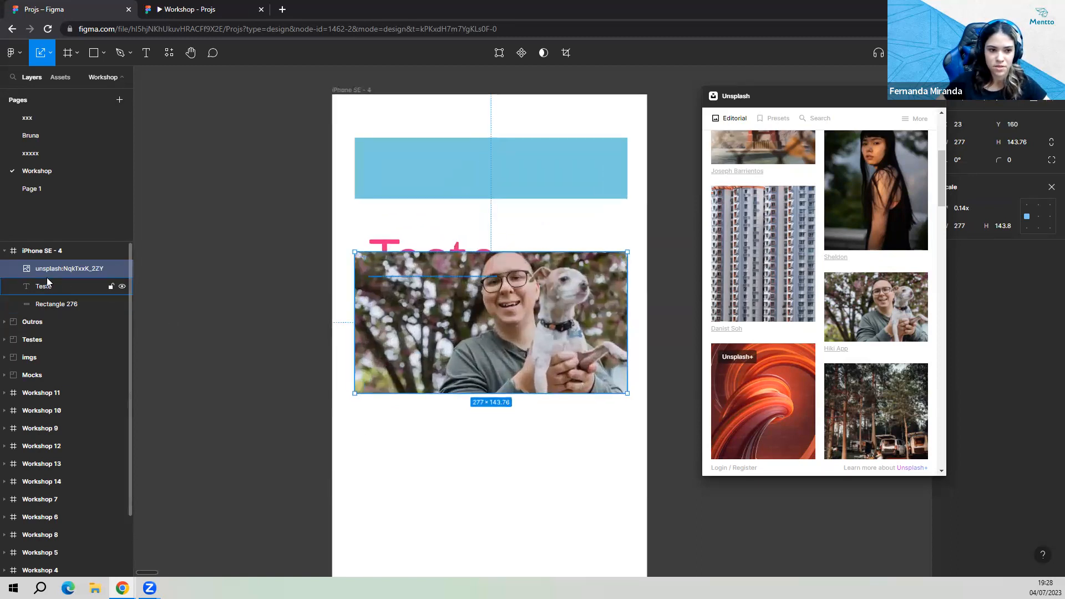
pyautogui.moveTo(49, 271); pyautogui.dragTo(56, 298)
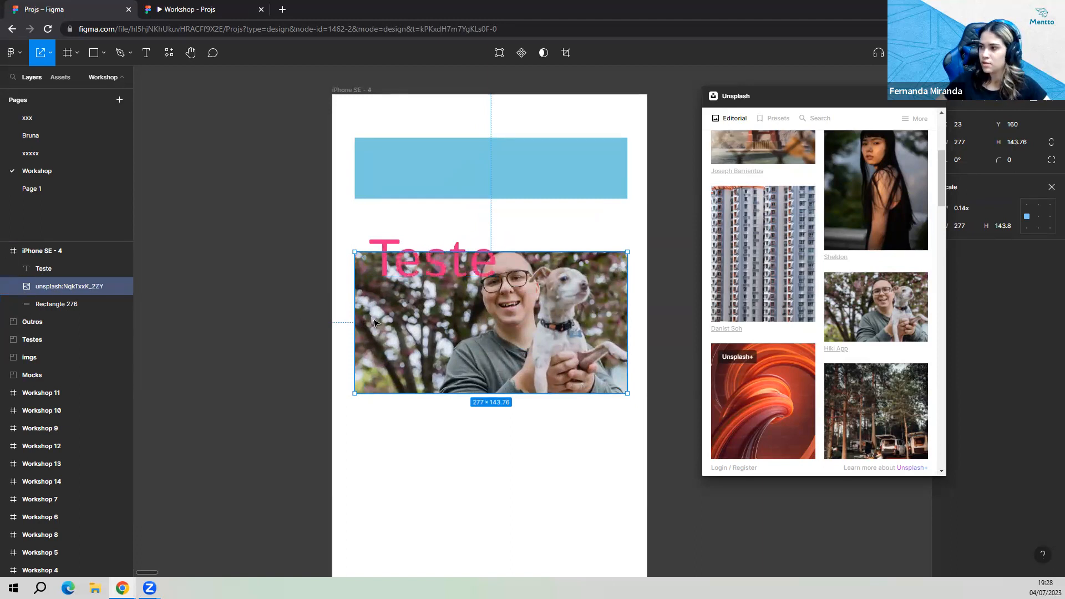
# Move the photo below the text and place "Teste" above it at about X 35, Y 121, closing the Unsplash plugin.
pyautogui.moveTo(475, 280); pyautogui.dragTo(475, 318)
pyautogui.click(465, 258)
pyautogui.scroll(-5, 465, 259)
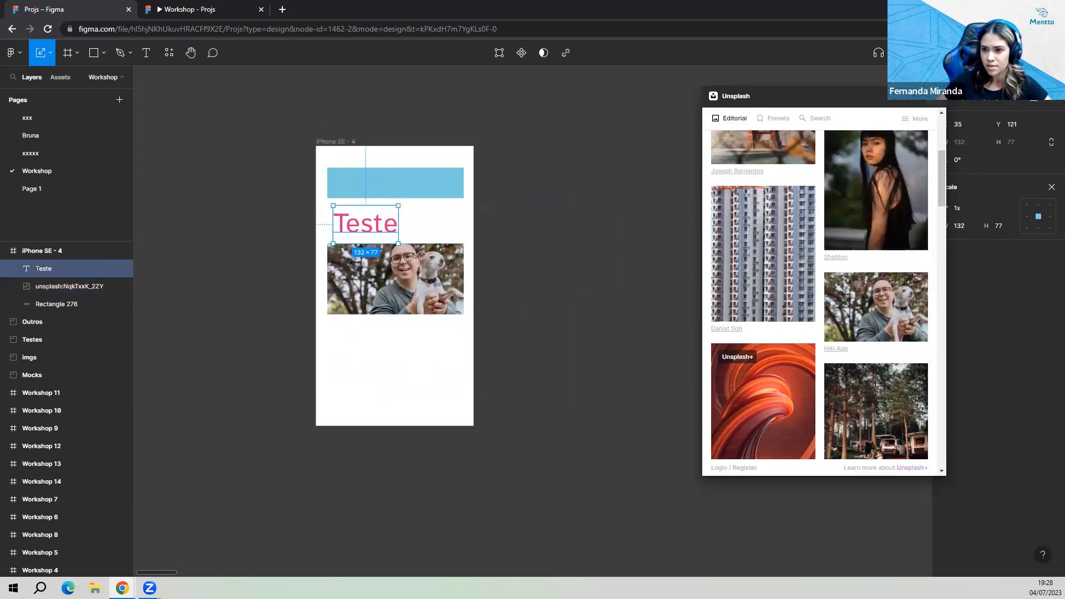
pyautogui.click(933, 95)
pyautogui.click(551, 234)
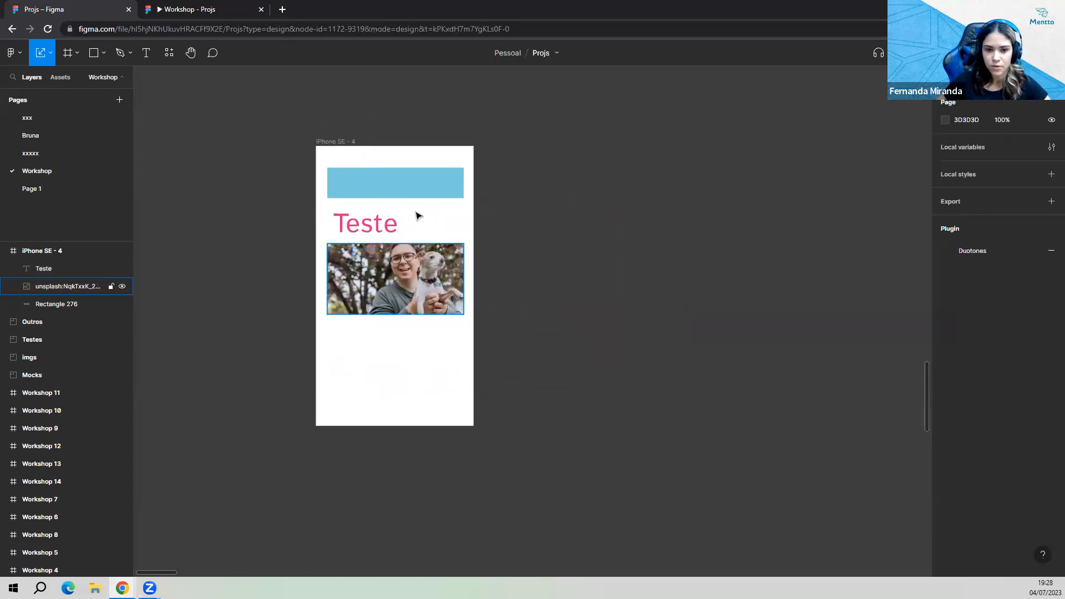
pyautogui.click(351, 144)
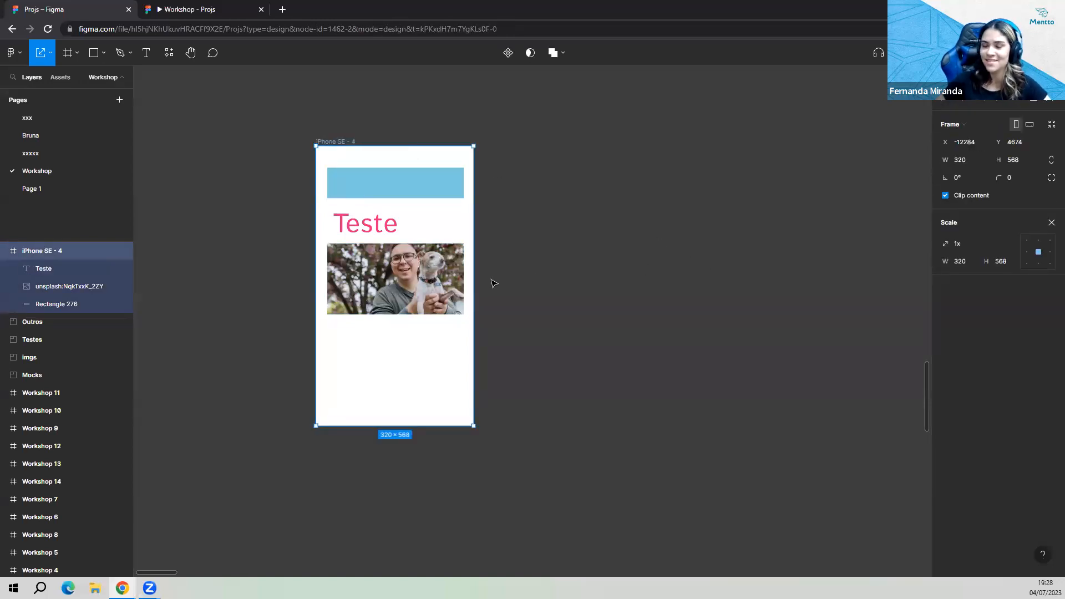
pyautogui.scroll(-3, 582, 305)
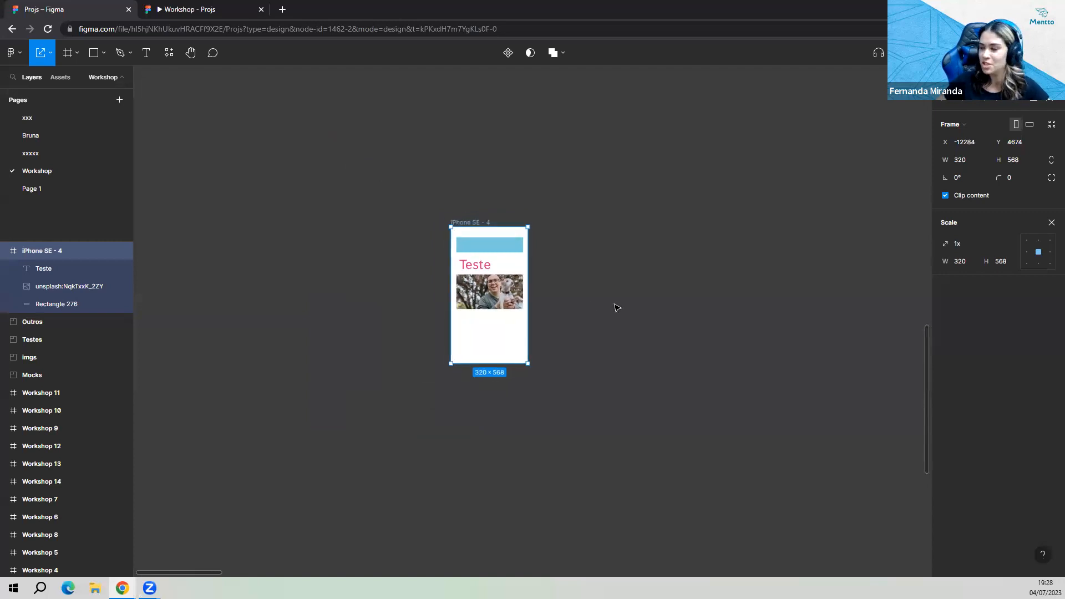
pyautogui.scroll(-5, 574, 316)
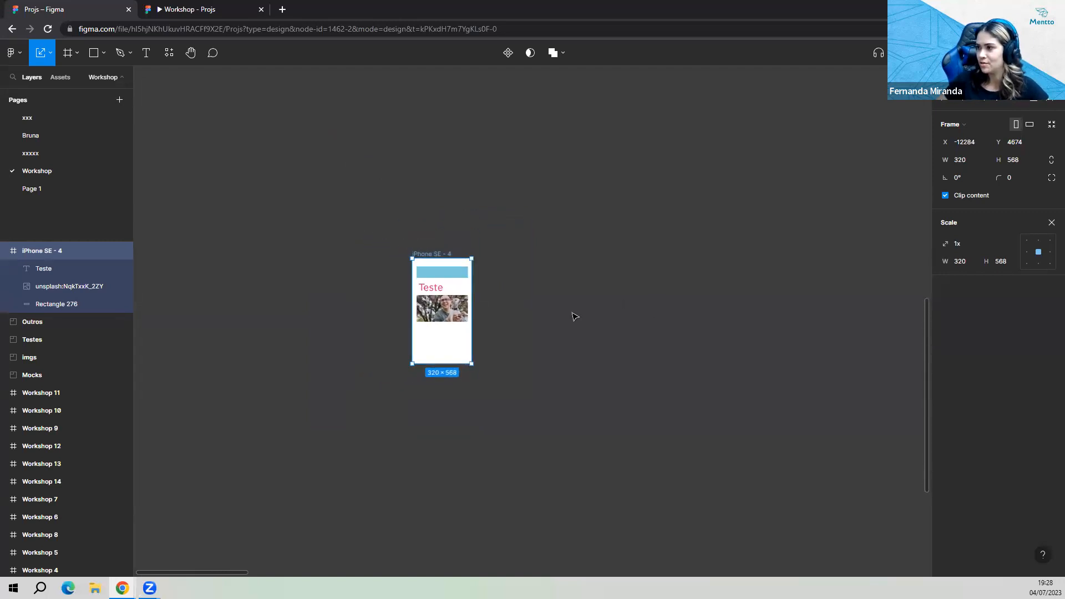
pyautogui.scroll(-1, 571, 319)
pyautogui.moveTo(666, 313); pyautogui.dragTo(509, 307)
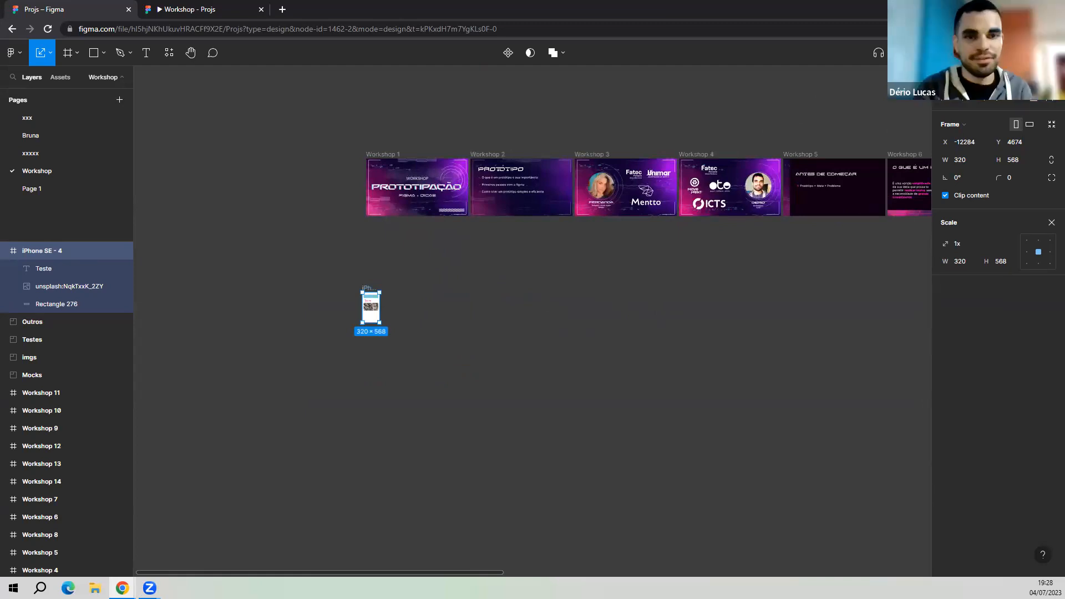
pyautogui.hscroll(3, 686, 357)
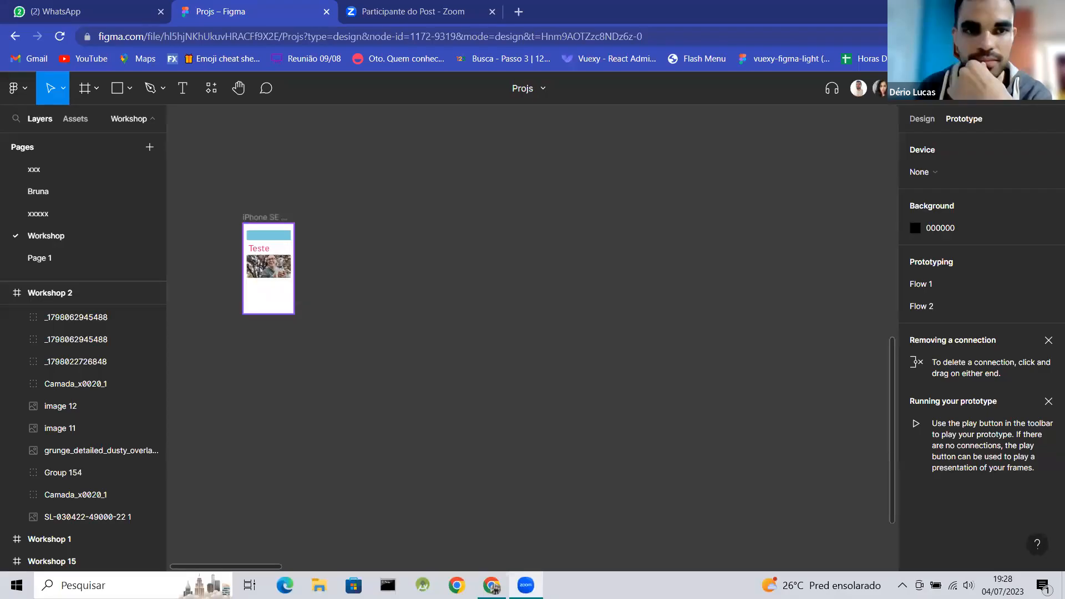
pyautogui.scroll(2, 464, 237)
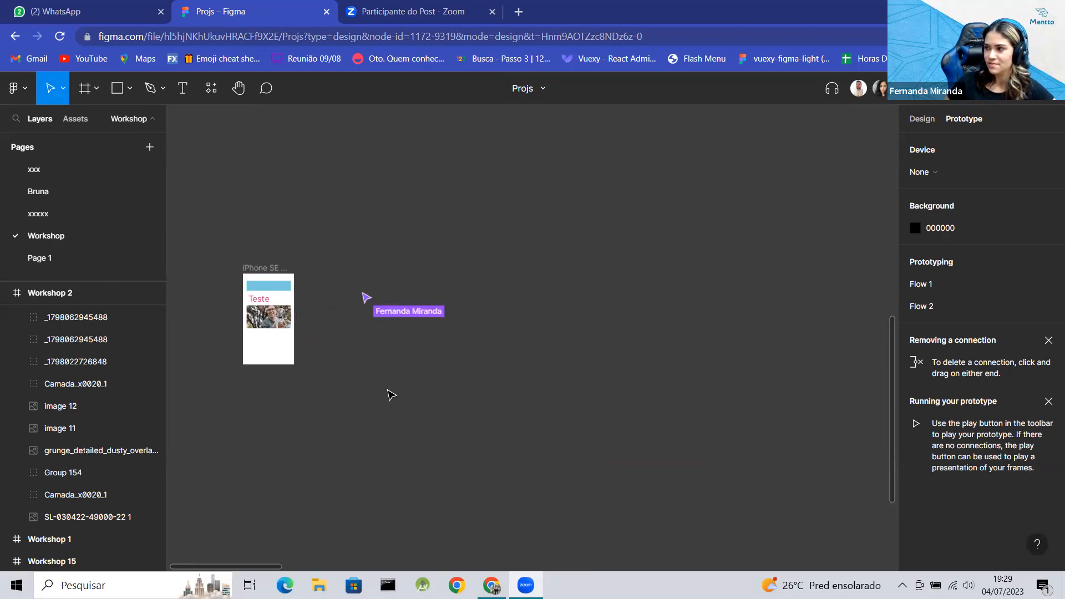
pyautogui.scroll(2, 257, 333)
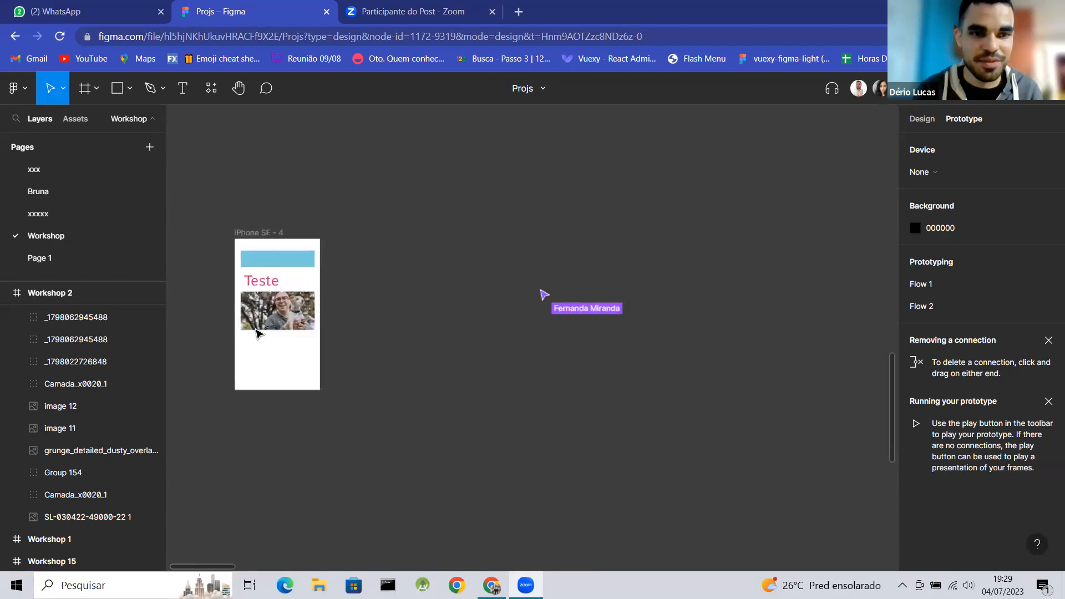
pyautogui.scroll(1, 257, 333)
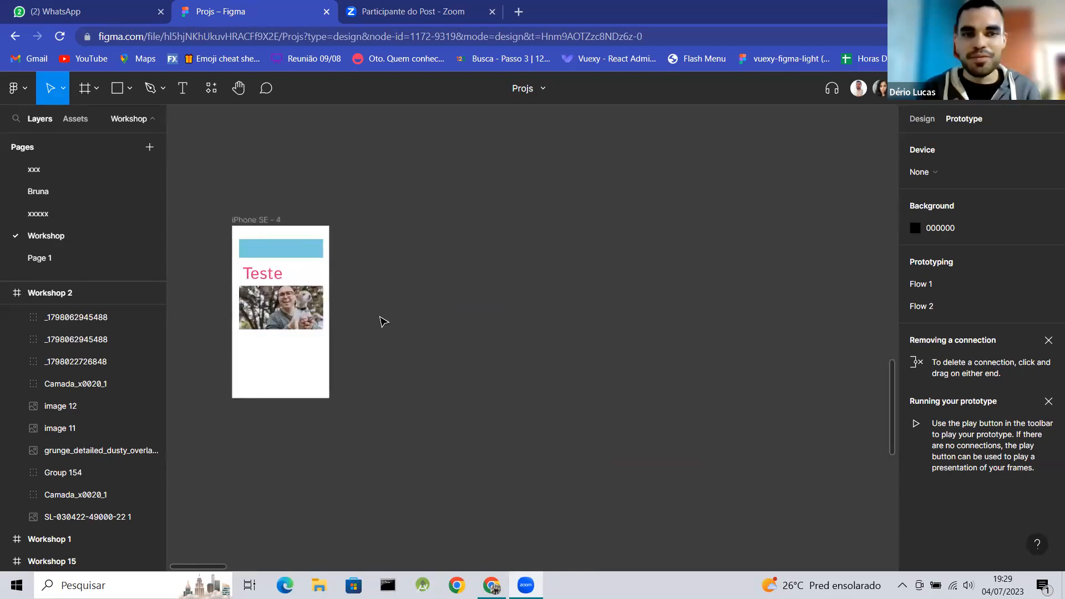
pyautogui.scroll(-2, 382, 320)
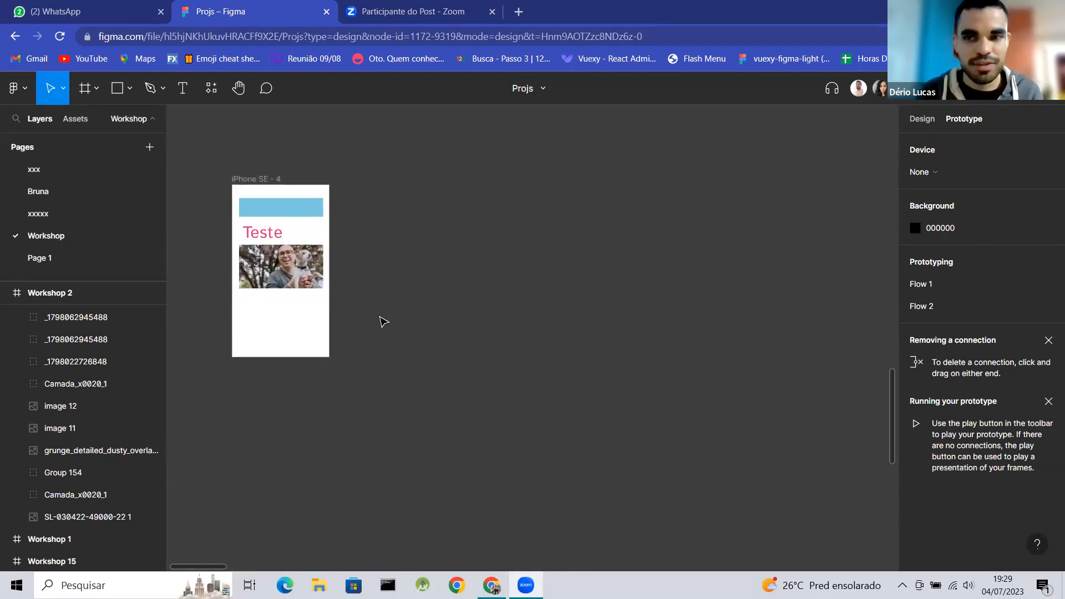
pyautogui.scroll(2, 348, 222)
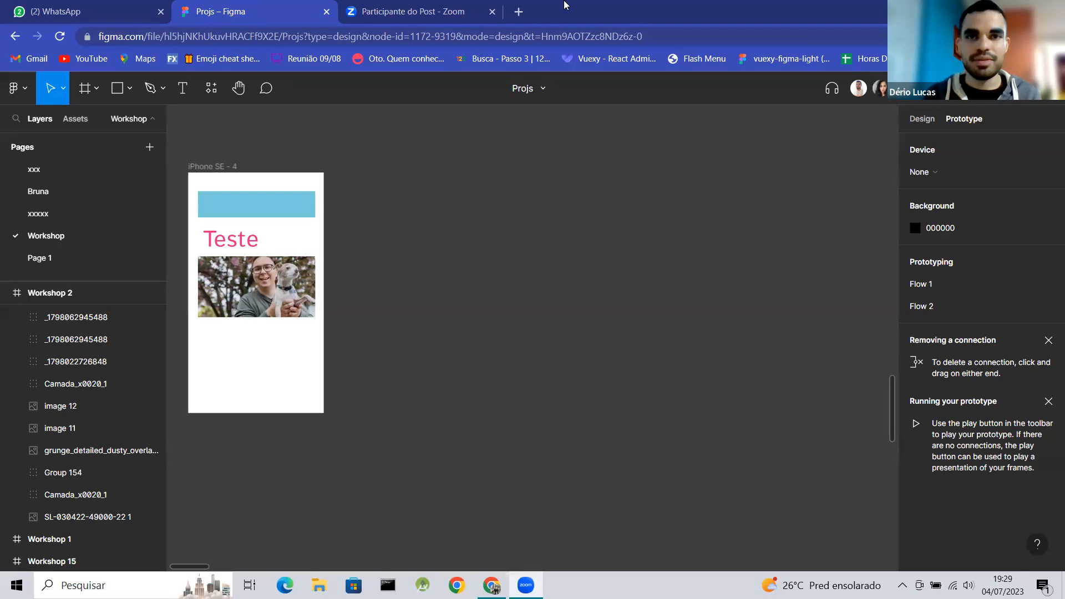
# Search Google Images for "imobiliaria app ui" in a new browser tab.
pyautogui.click(519, 11)
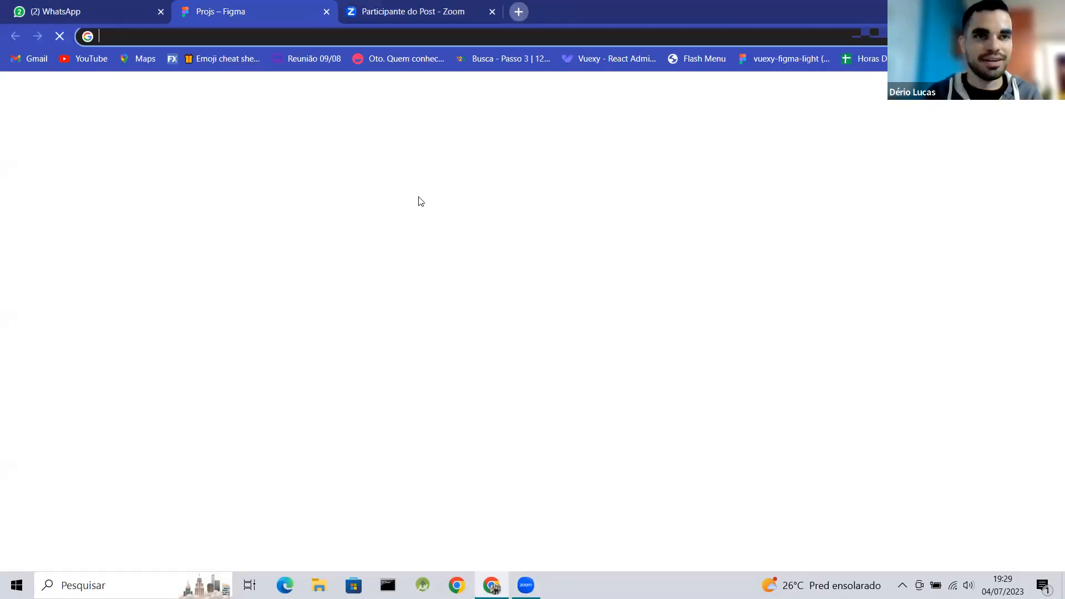
pyautogui.write('im')
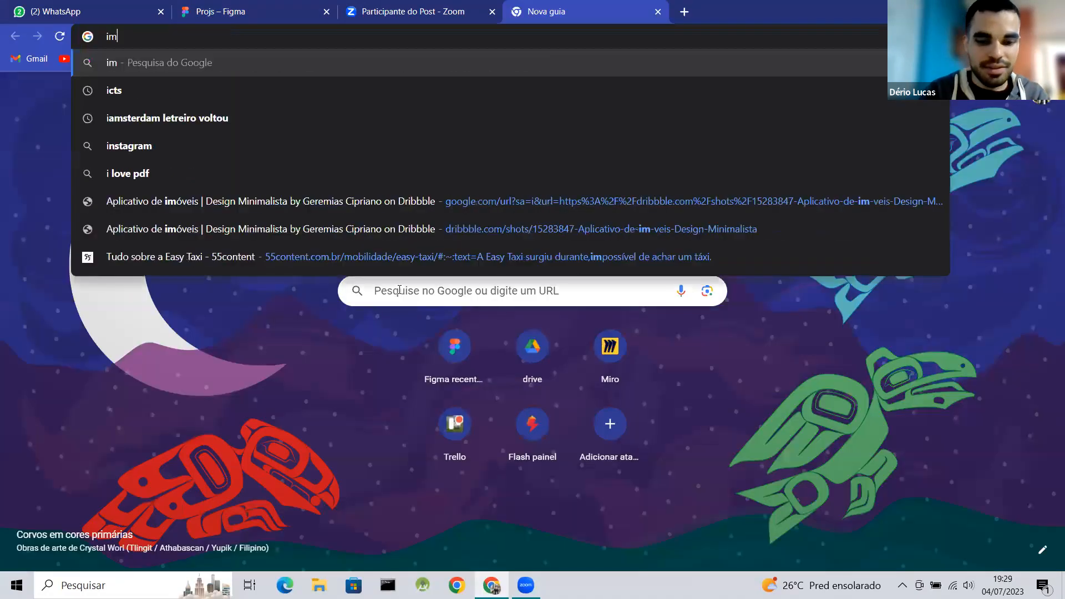
pyautogui.write('obiliaria app u')
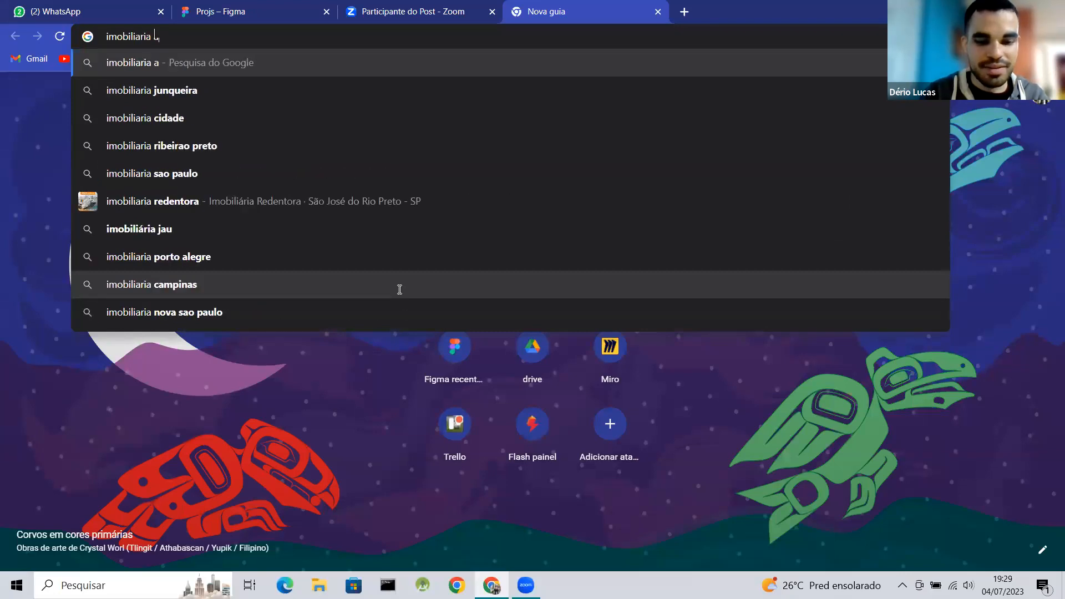
pyautogui.write('i')
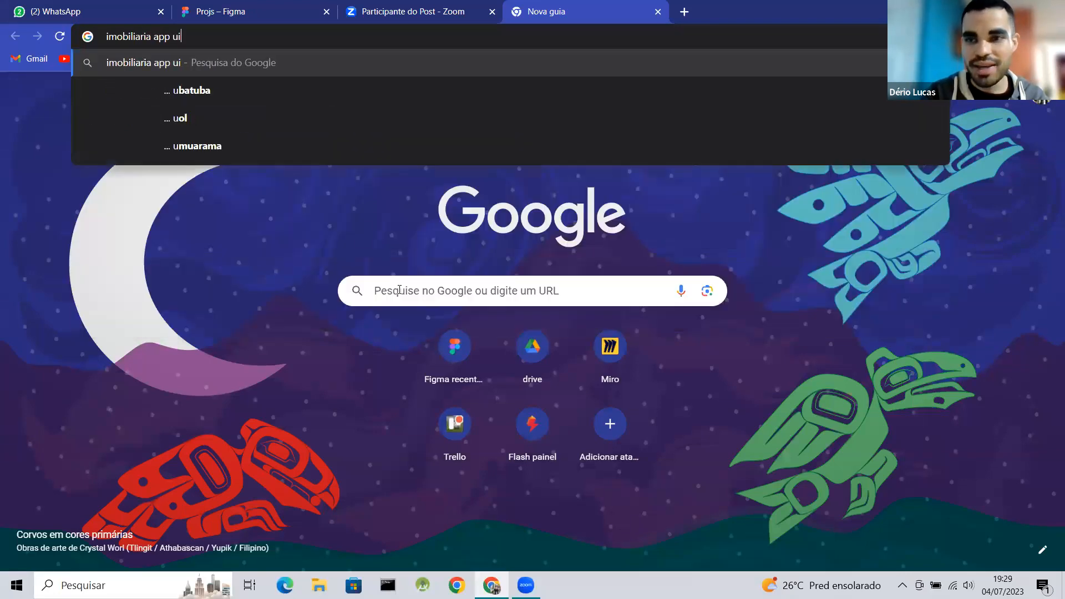
pyautogui.press('Return')
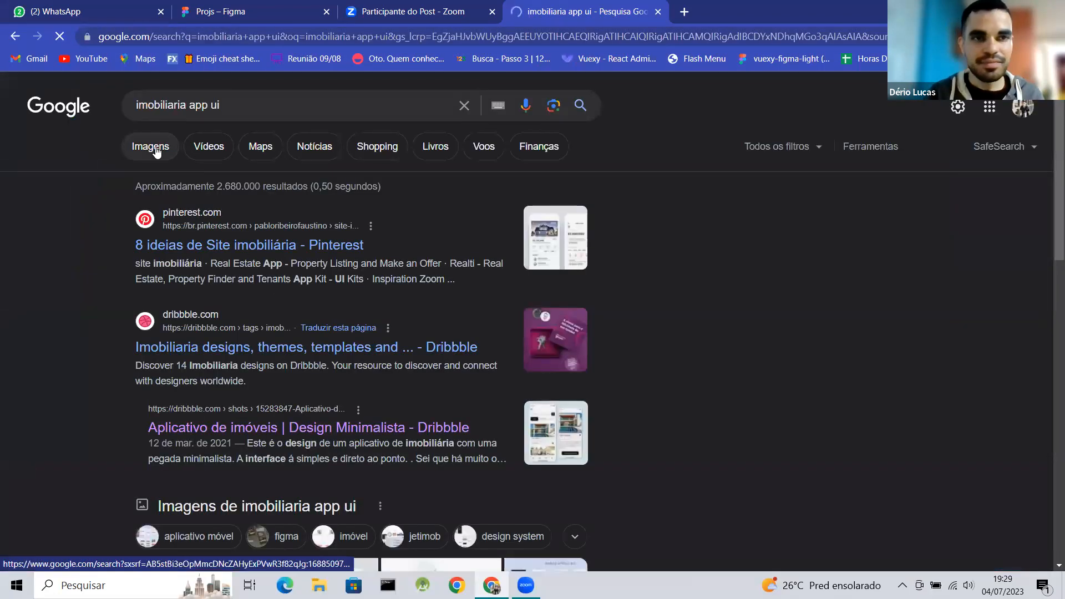
pyautogui.click(156, 149)
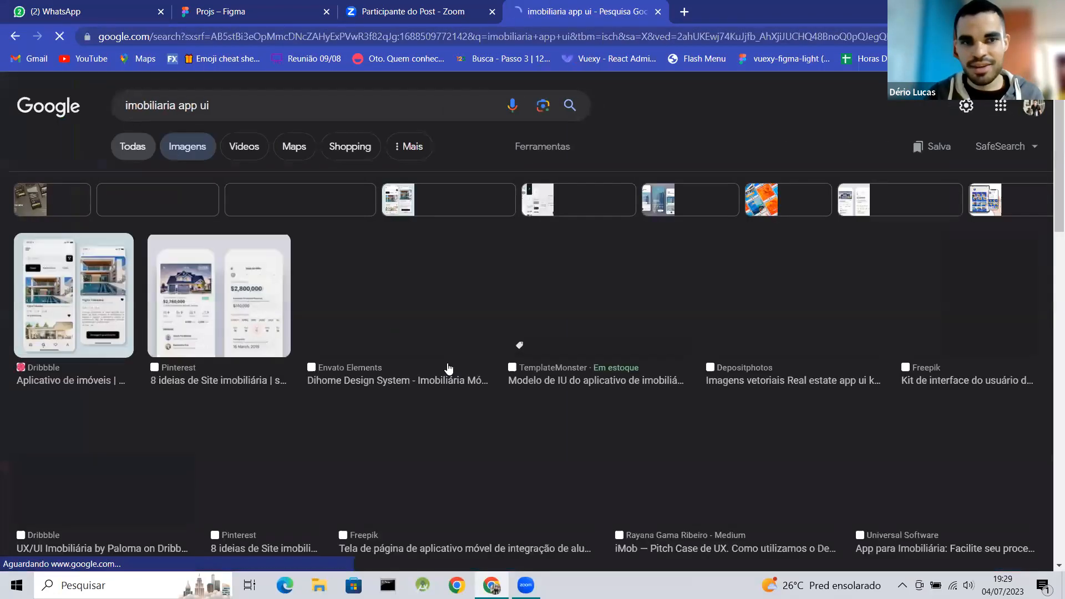
# Browse the image results for real estate app interface designs as layout references.
pyautogui.scroll(-2, 172, 320)
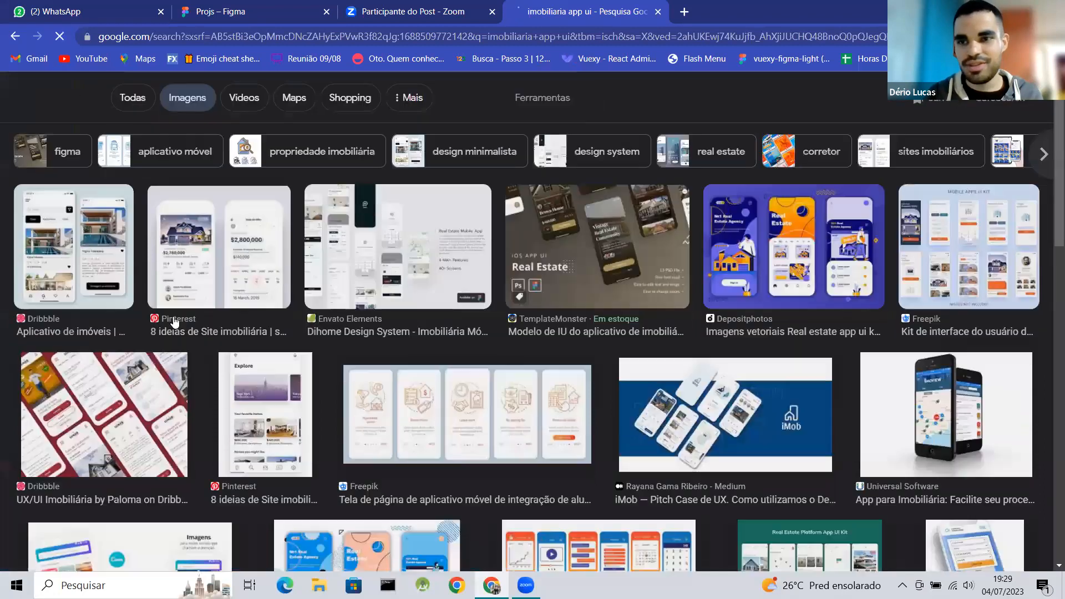
pyautogui.scroll(-1, 173, 317)
pyautogui.scroll(2, 174, 317)
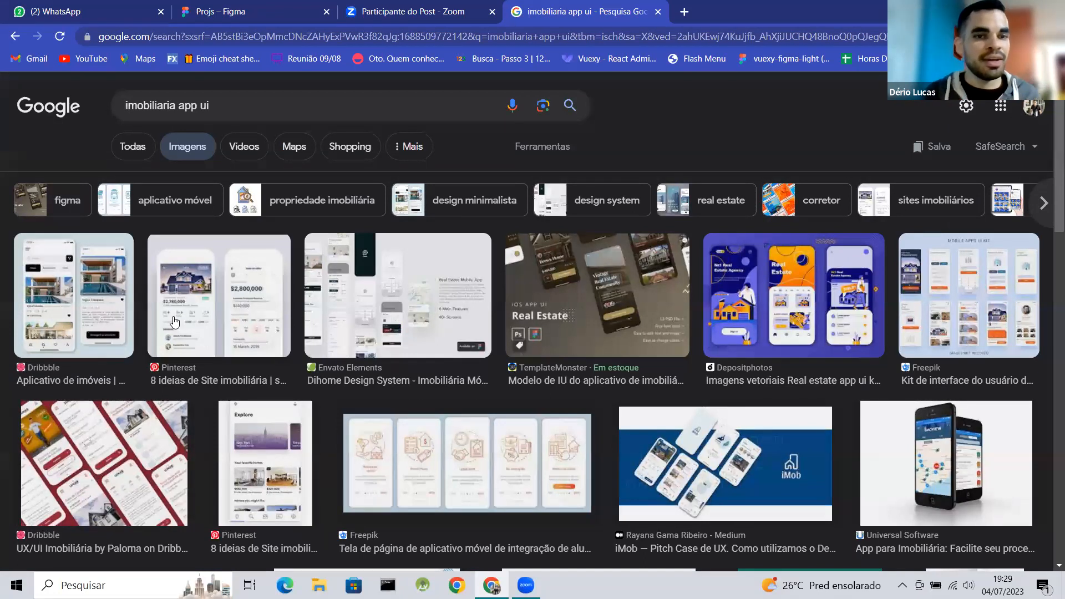
pyautogui.scroll(-1, 174, 322)
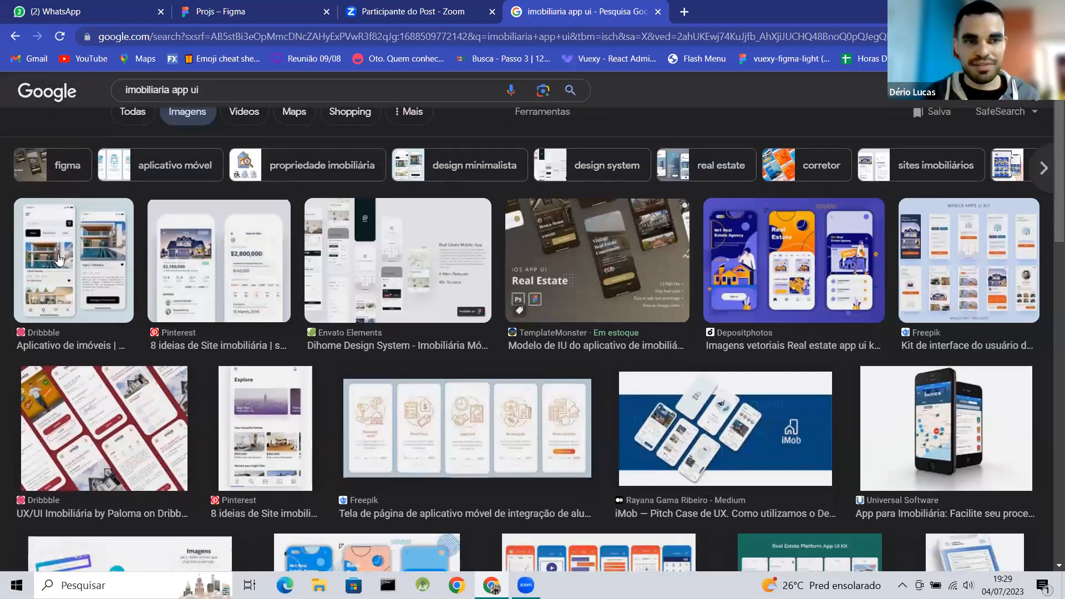
pyautogui.scroll(-1, 161, 260)
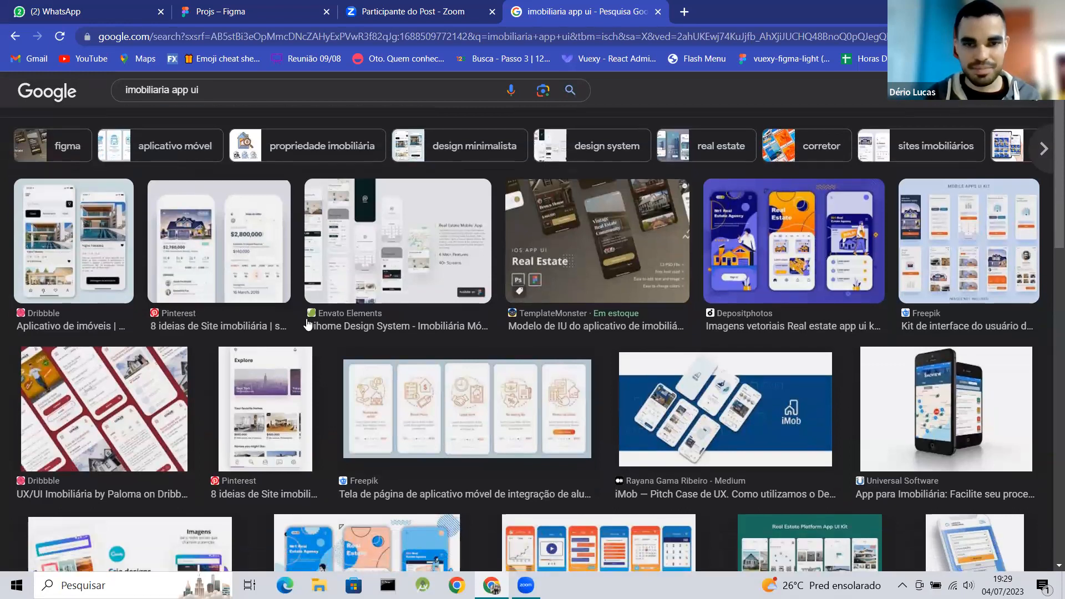
pyautogui.scroll(-2, 308, 324)
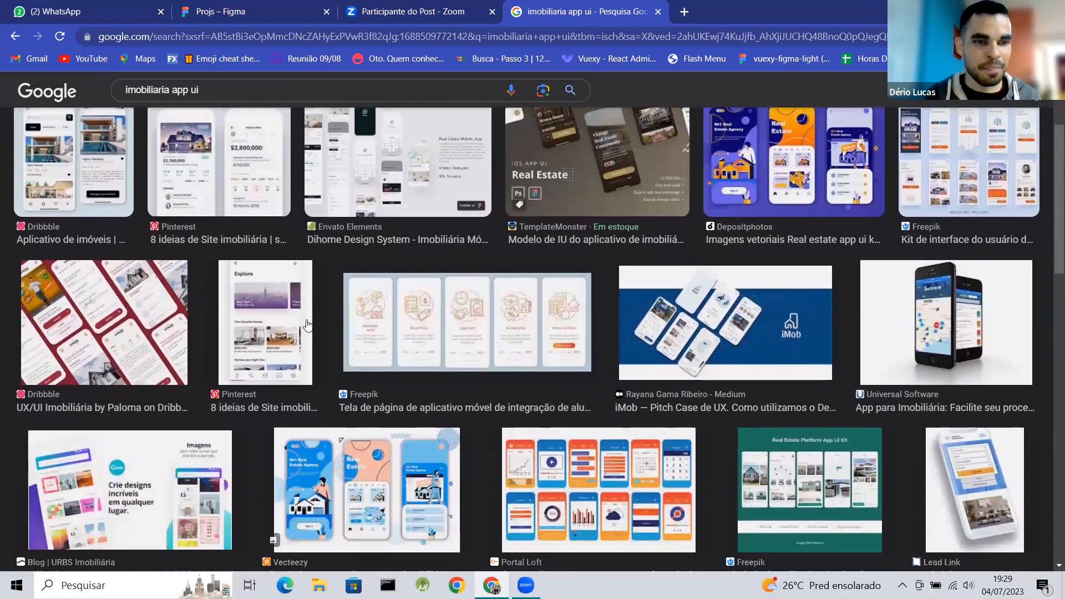
pyautogui.scroll(-1, 308, 323)
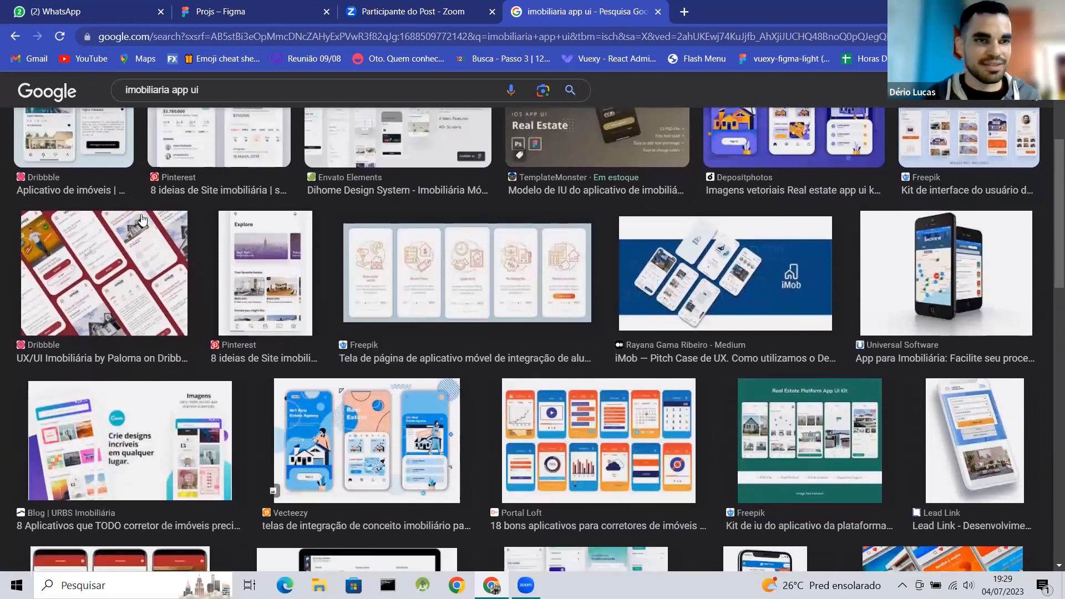
pyautogui.scroll(2, 142, 220)
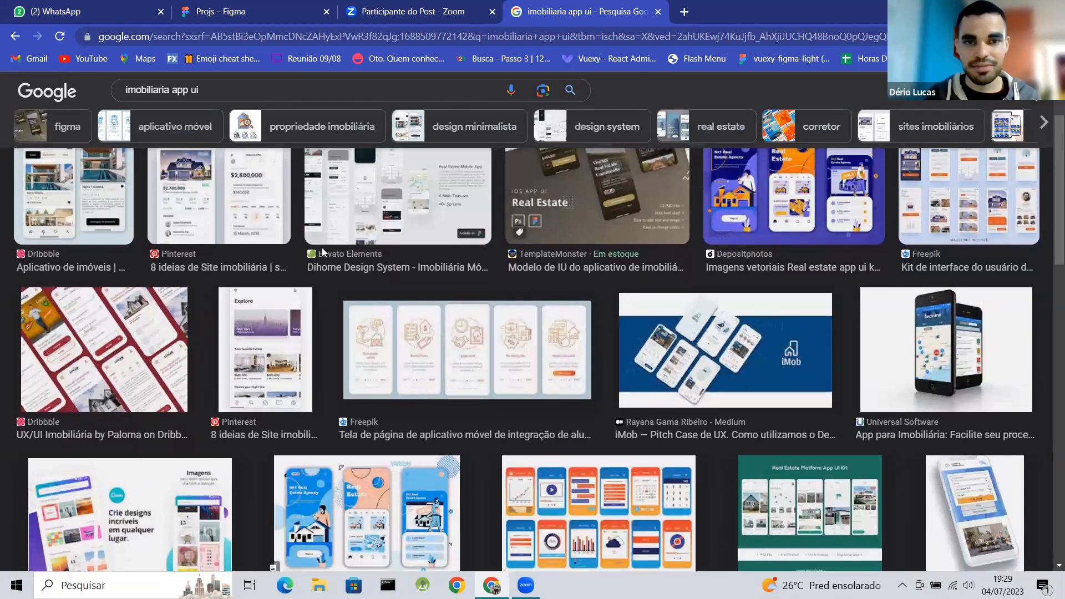
pyautogui.scroll(2, 533, 279)
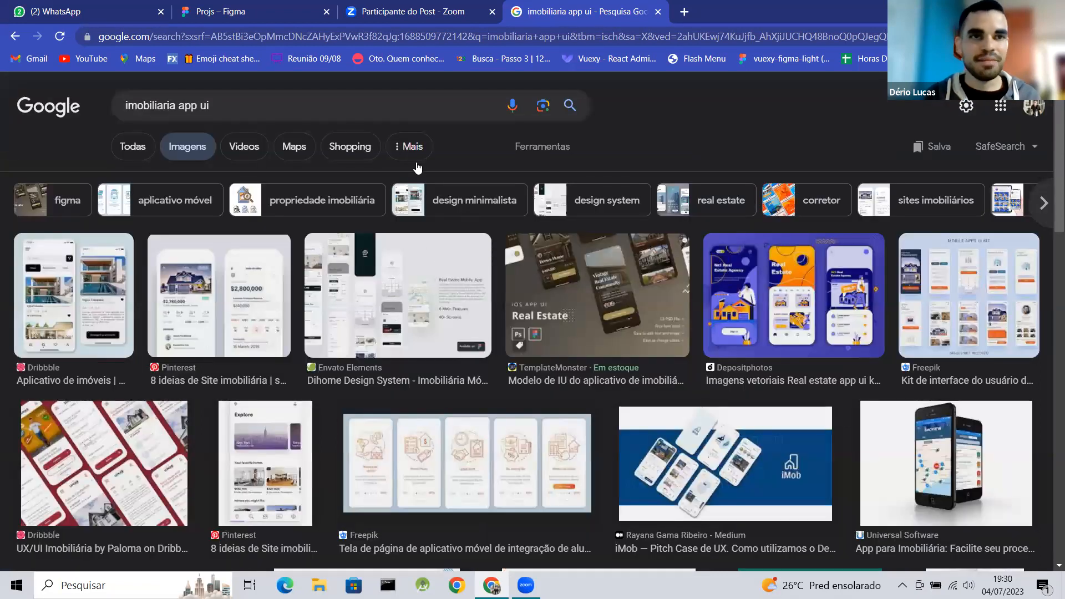
# Switch back to the Figma file and add the text "Imagem" on the canvas beside the iPhone SE frame.
pyautogui.click(242, 7)
pyautogui.scroll(1, 413, 331)
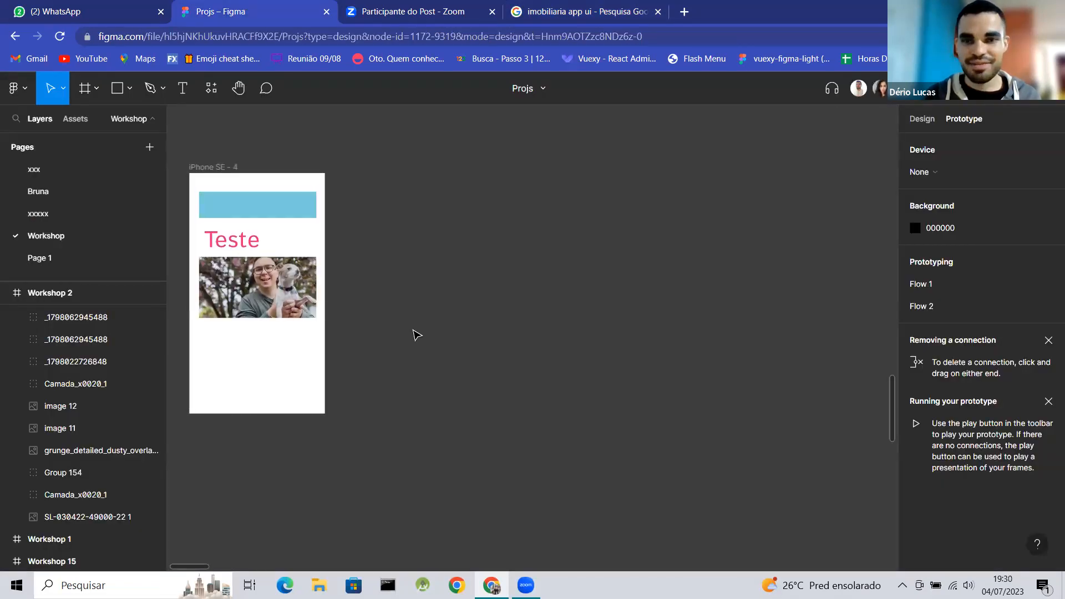
pyautogui.click(182, 89)
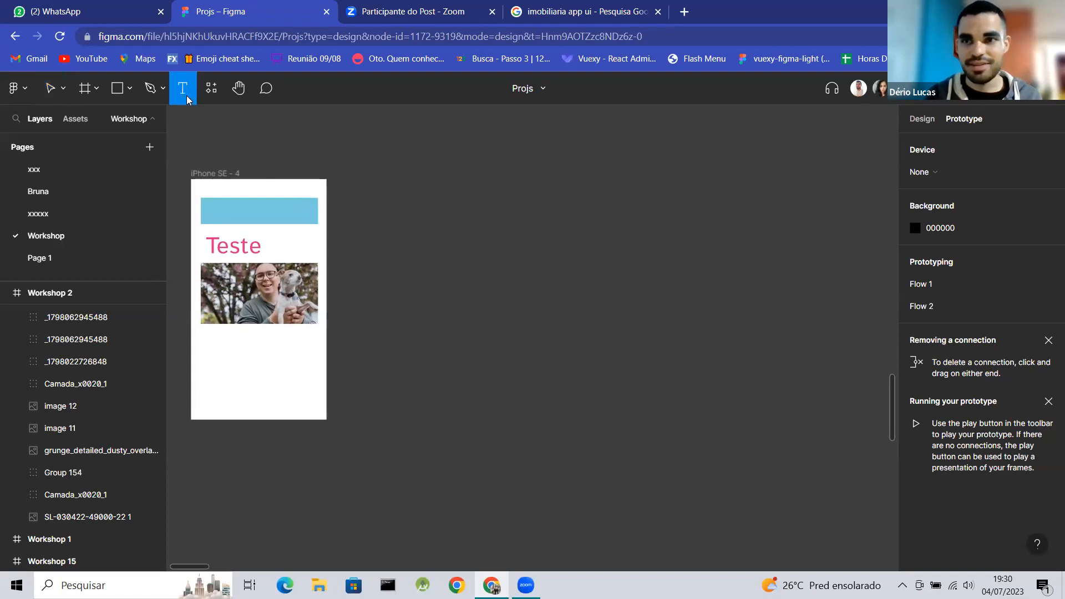
pyautogui.click(343, 183)
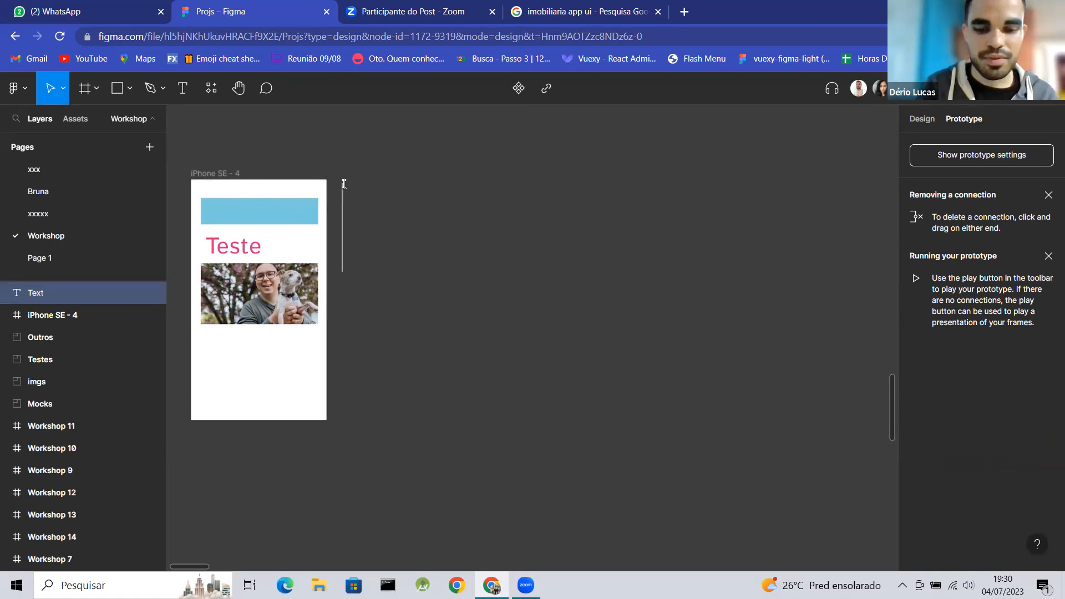
pyautogui.write('Imagem')
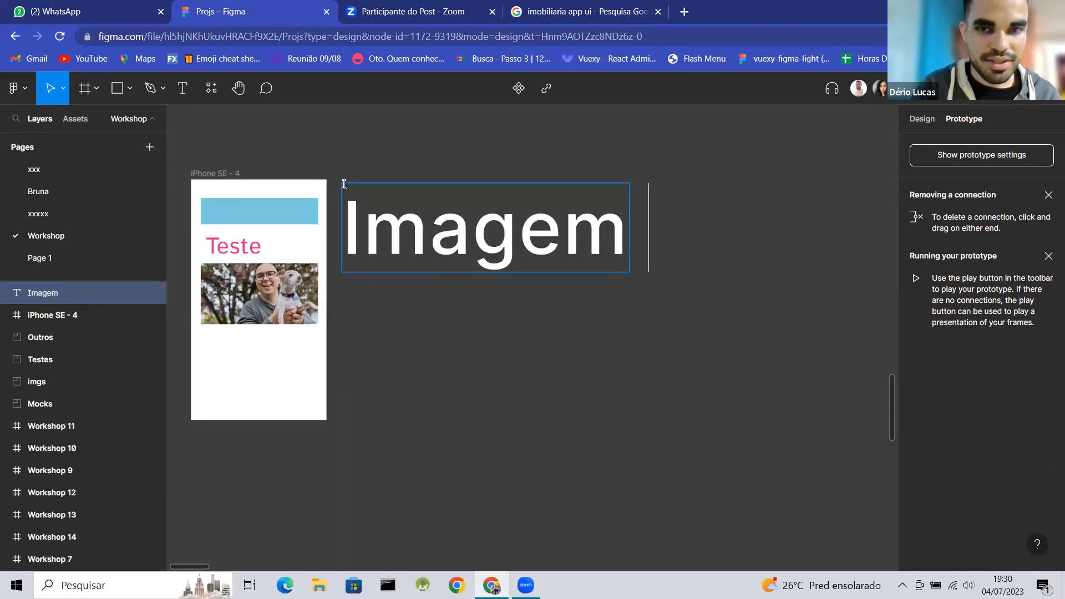
pyautogui.press('Escape')
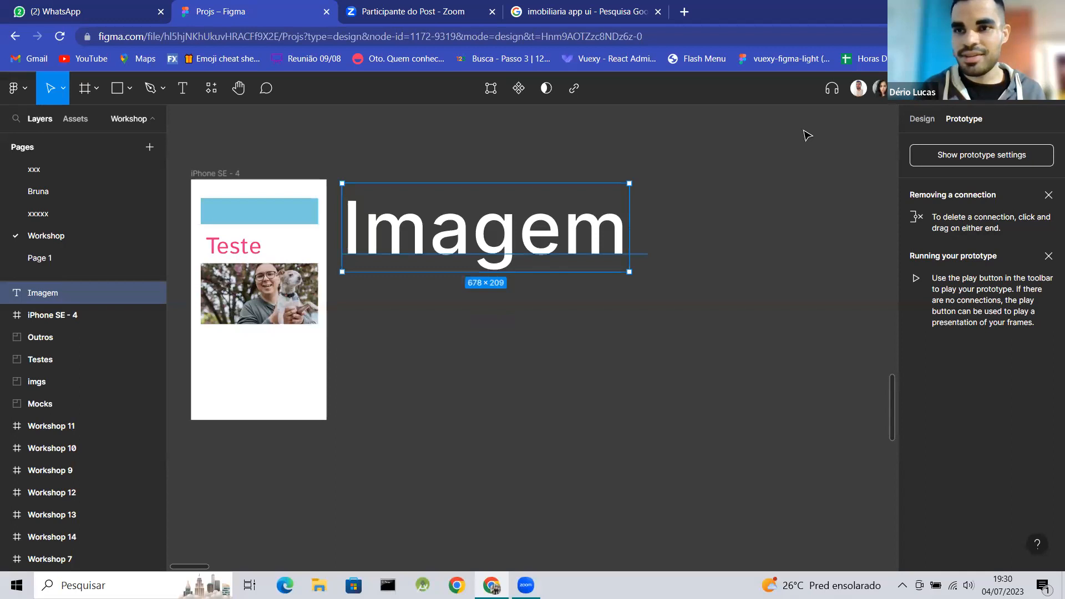
# Set the font size of the "Imagem" text to 40.
pyautogui.click(921, 114)
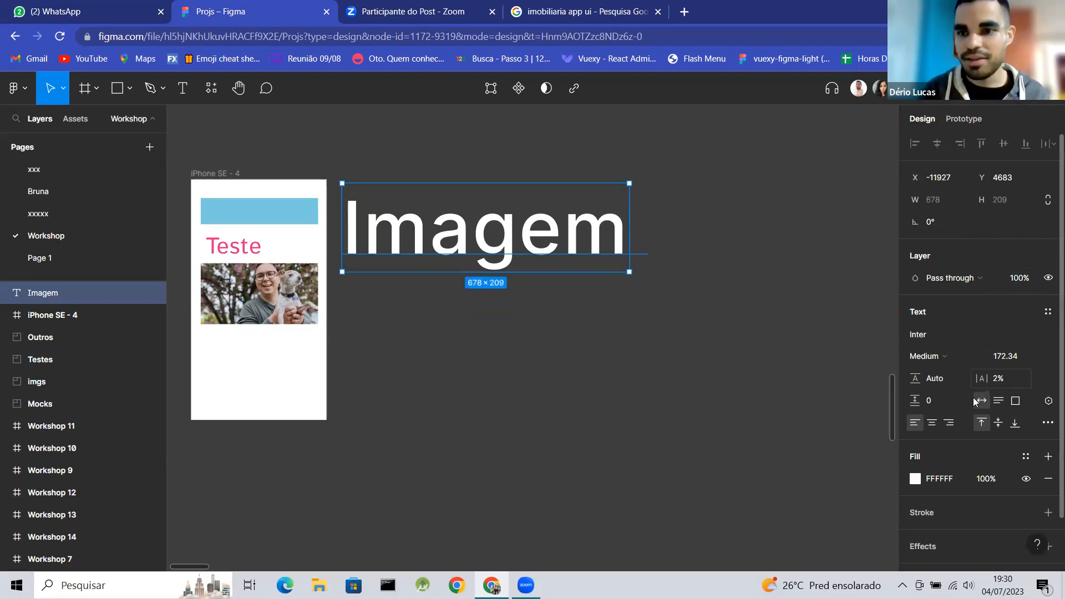
pyautogui.click(1021, 361)
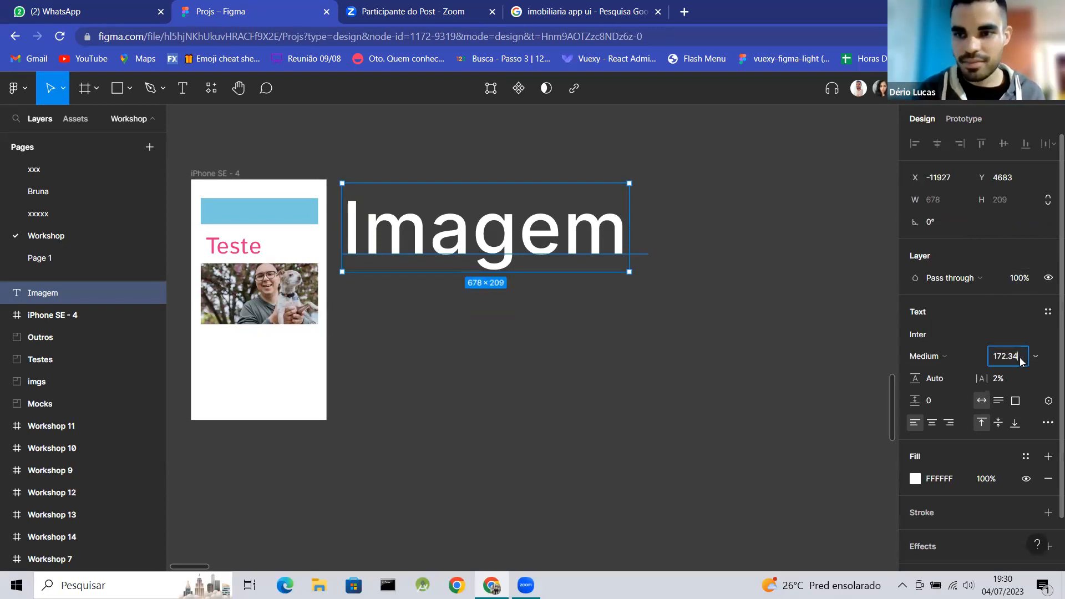
pyautogui.write('4')
pyautogui.press('Return')
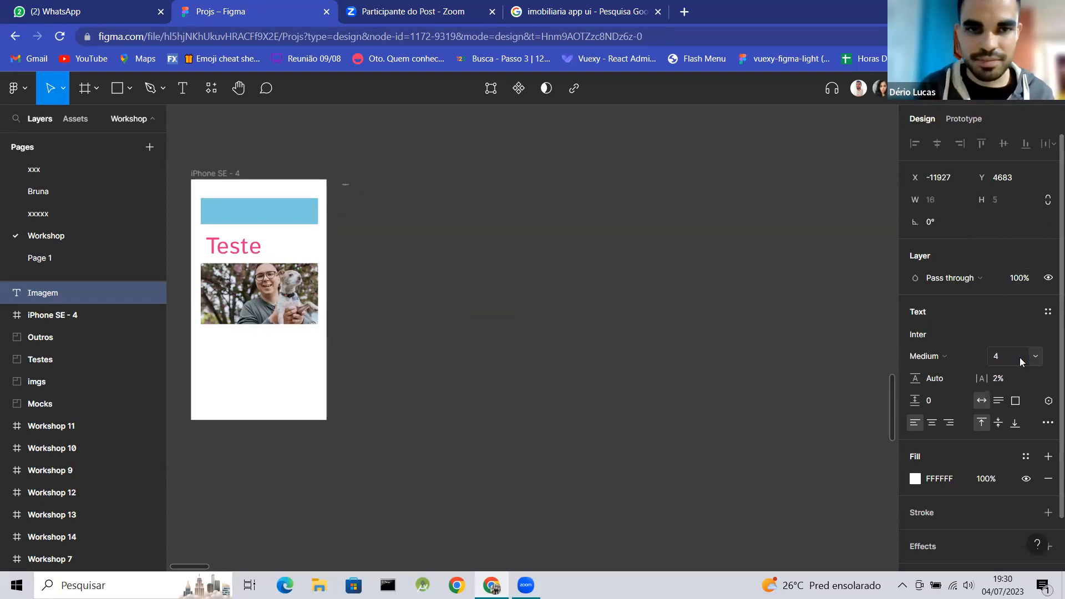
pyautogui.click(1021, 361)
pyautogui.write('40')
pyautogui.press('Return')
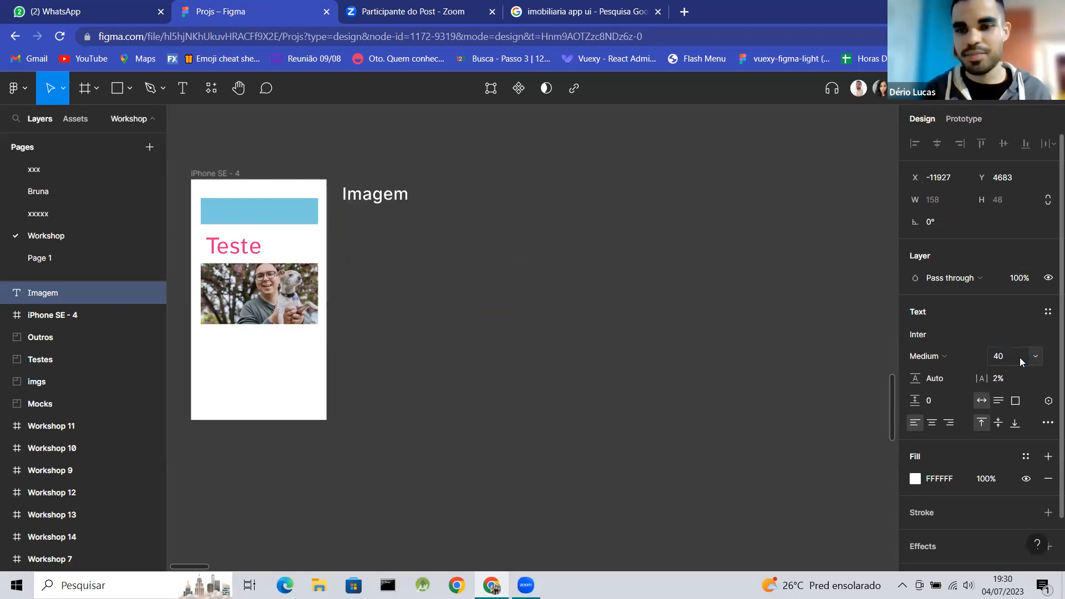
# Turn the "Imagem" text into a bulleted list and add "Preço" as its second item.
pyautogui.doubleClick(383, 199)
pyautogui.press('Right')
pyautogui.press('Home')
pyautogui.write('-')
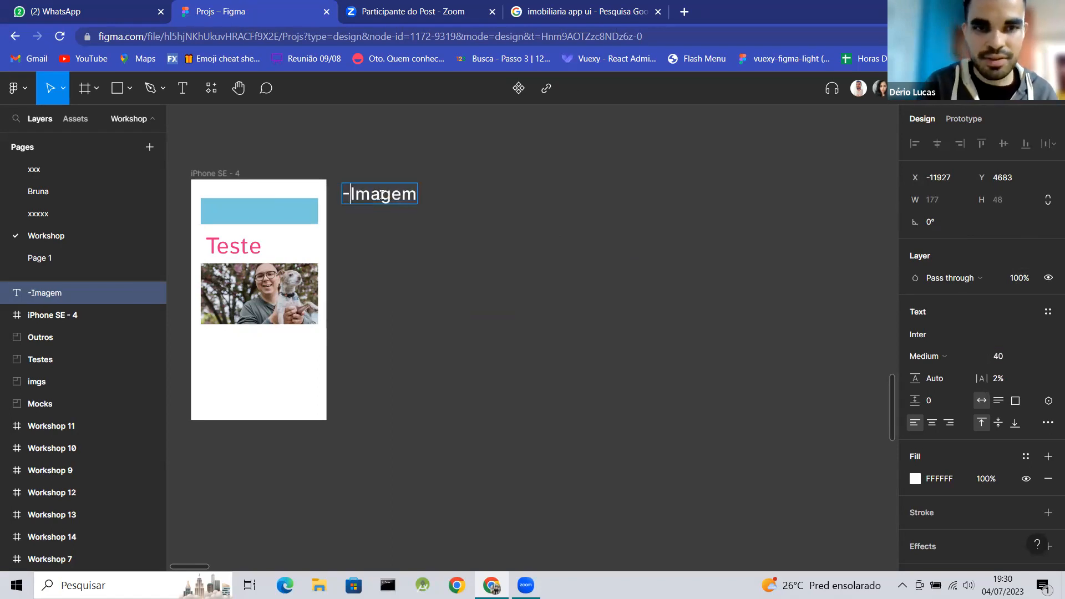
pyautogui.press('Return')
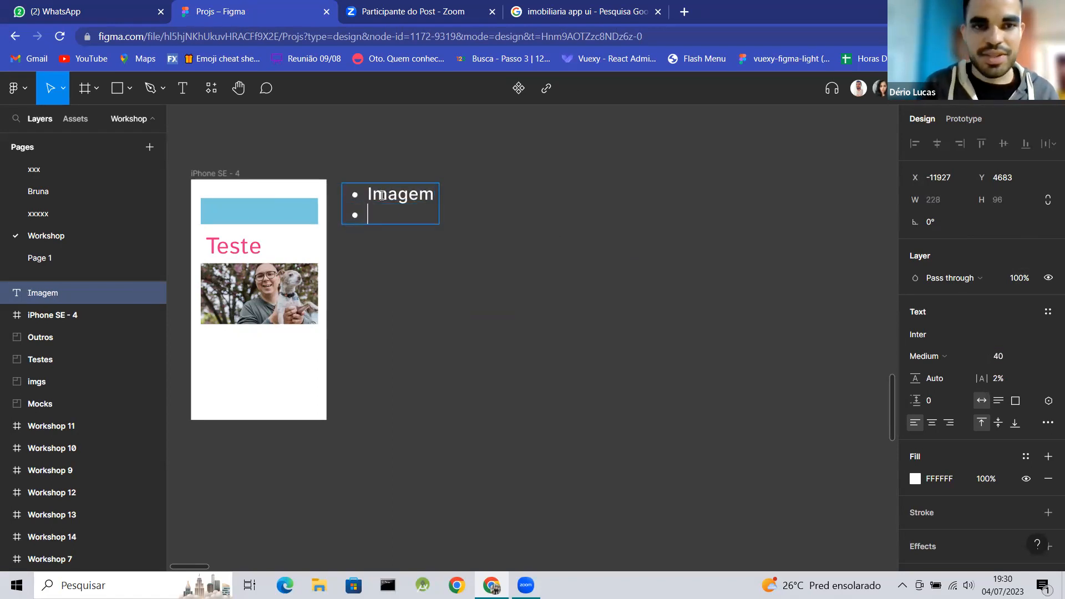
pyautogui.write('Preço')
pyautogui.press('Return')
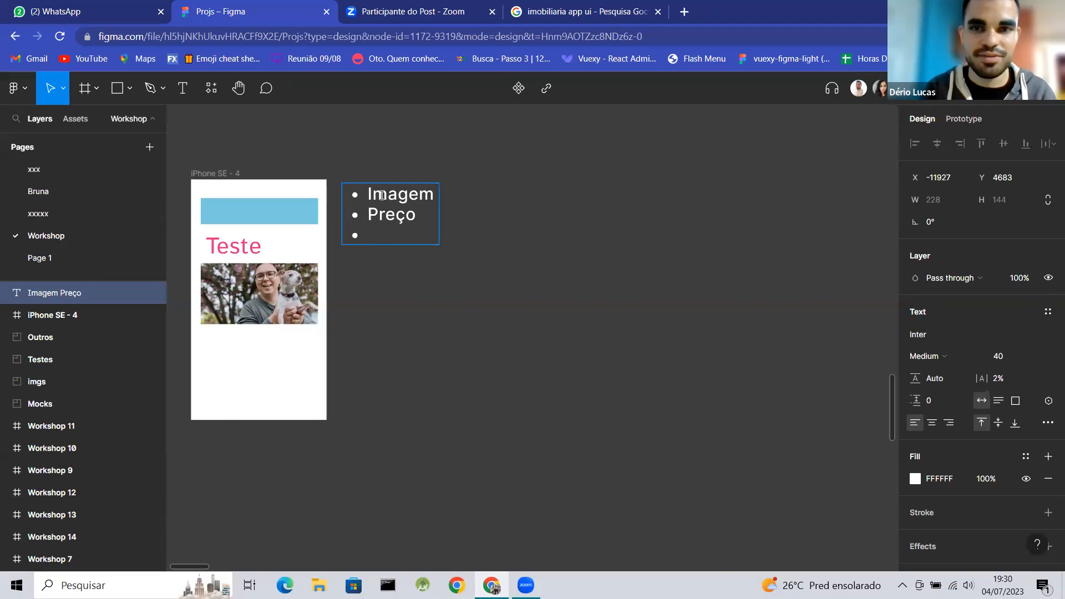
# Add the bullet items "Mais imagens da casa", "Mapa" and "Filtros" to the list, followed by an empty bullet.
pyautogui.write('Mais ')
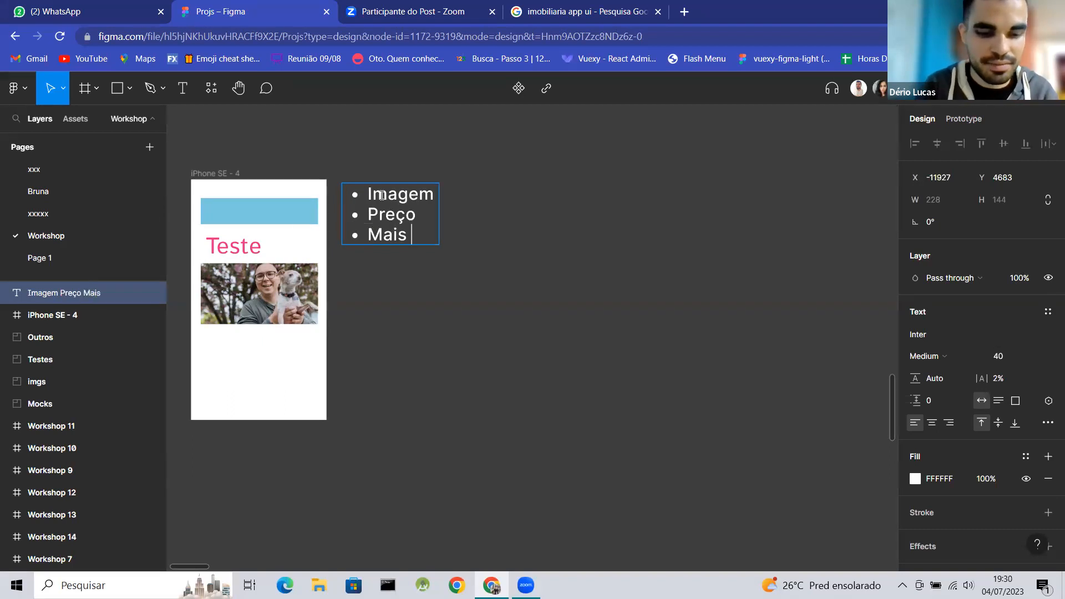
pyautogui.write('imagens da casa')
pyautogui.press('Return')
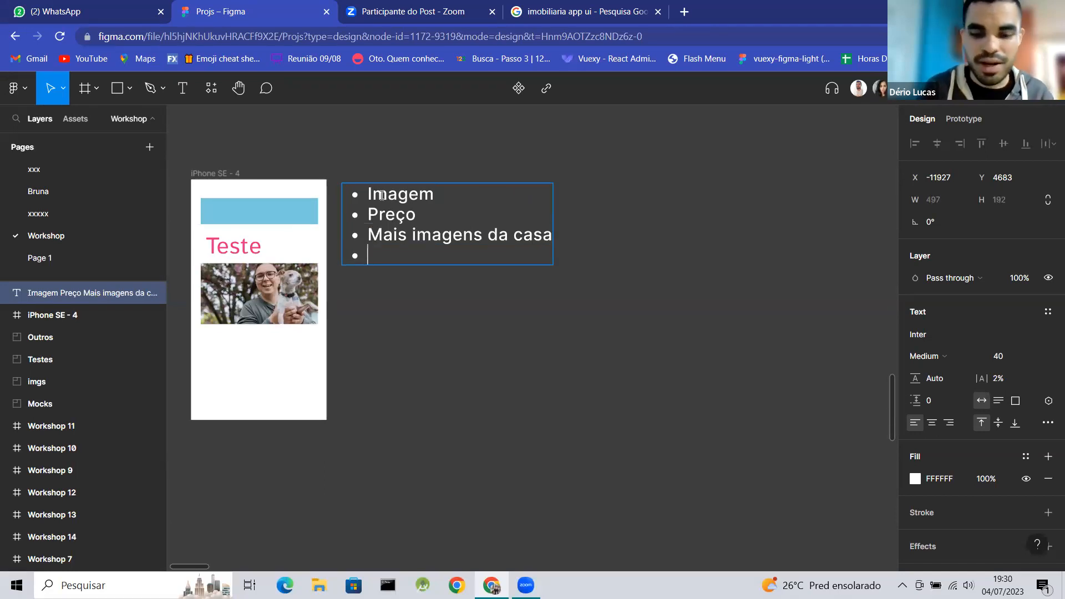
pyautogui.write('Mapa')
pyautogui.press('Return')
pyautogui.write('Filtros')
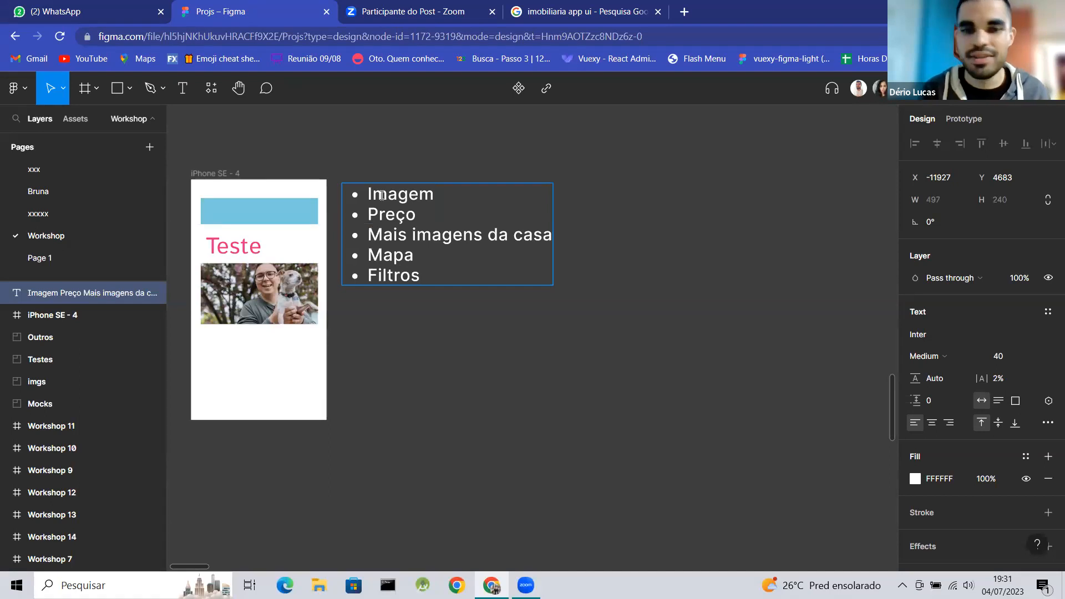
pyautogui.press('Return')
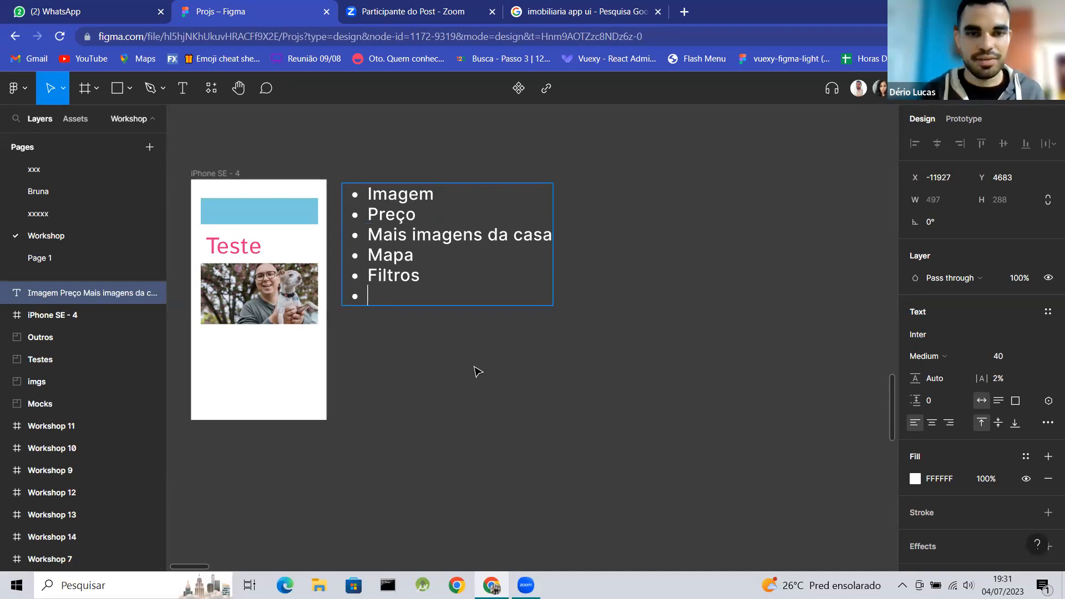
# Finish editing the bulleted list and move it farther from the iPhone SE frame, to X -11646, Y 4674.
pyautogui.press('Escape')
pyautogui.scroll(-5, 476, 374)
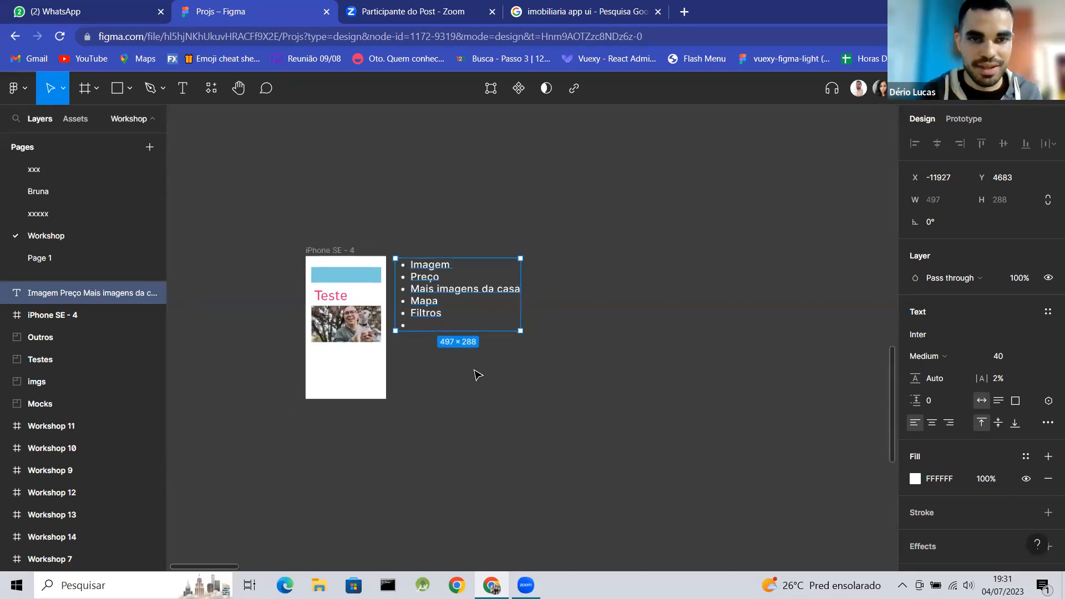
pyautogui.hscroll(3, 433, 355)
pyautogui.moveTo(340, 294); pyautogui.dragTo(409, 291)
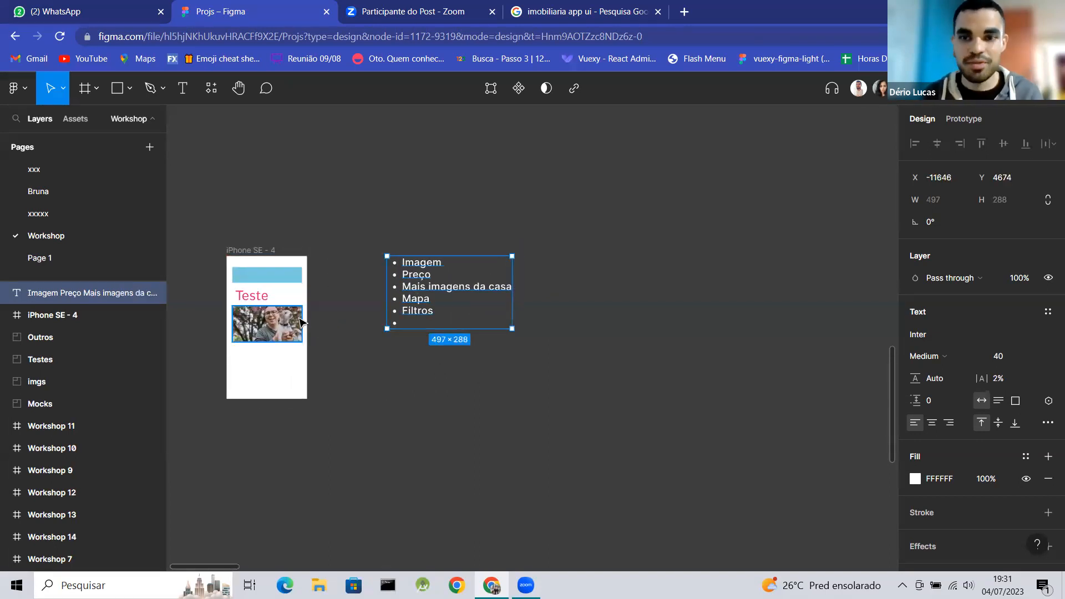
# Delete the blue rectangle, the "Teste" text and the photo from the iPhone SE - 4 frame.
pyautogui.scroll(5, 251, 316)
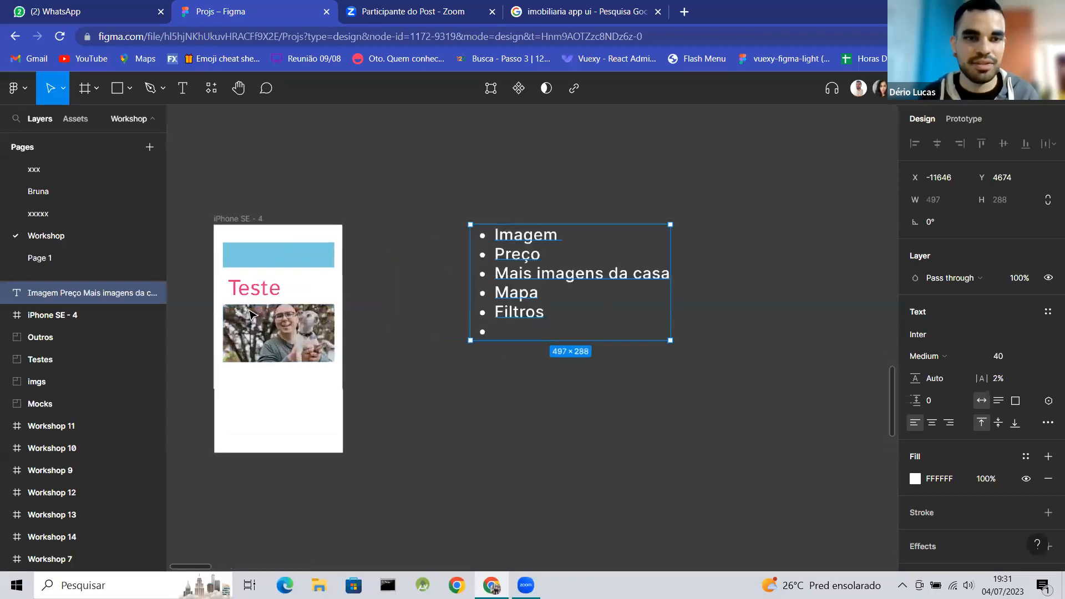
pyautogui.hscroll(-2, 251, 315)
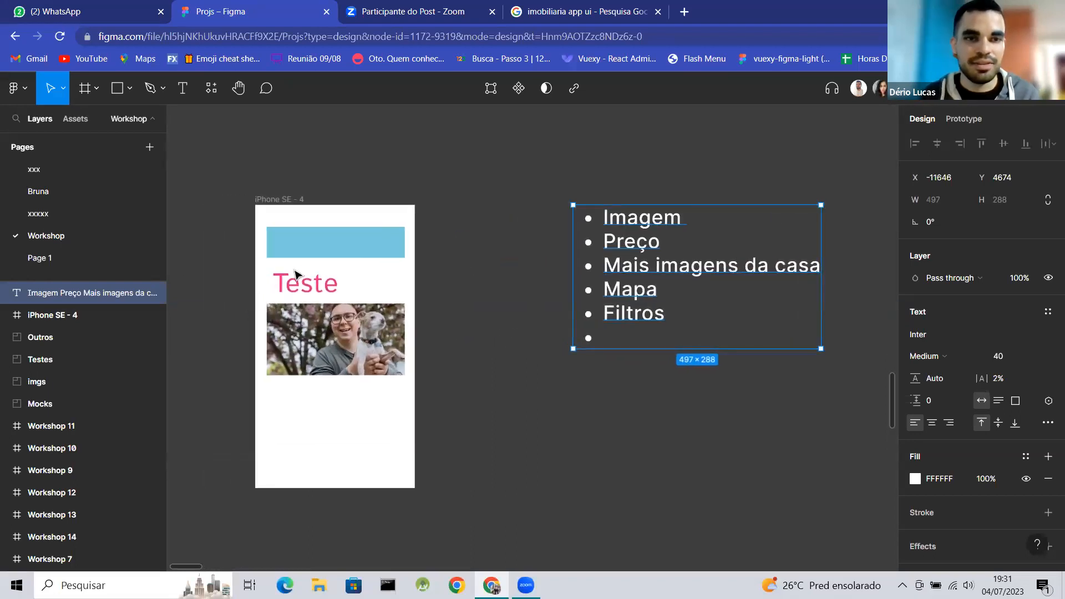
pyautogui.click(321, 257)
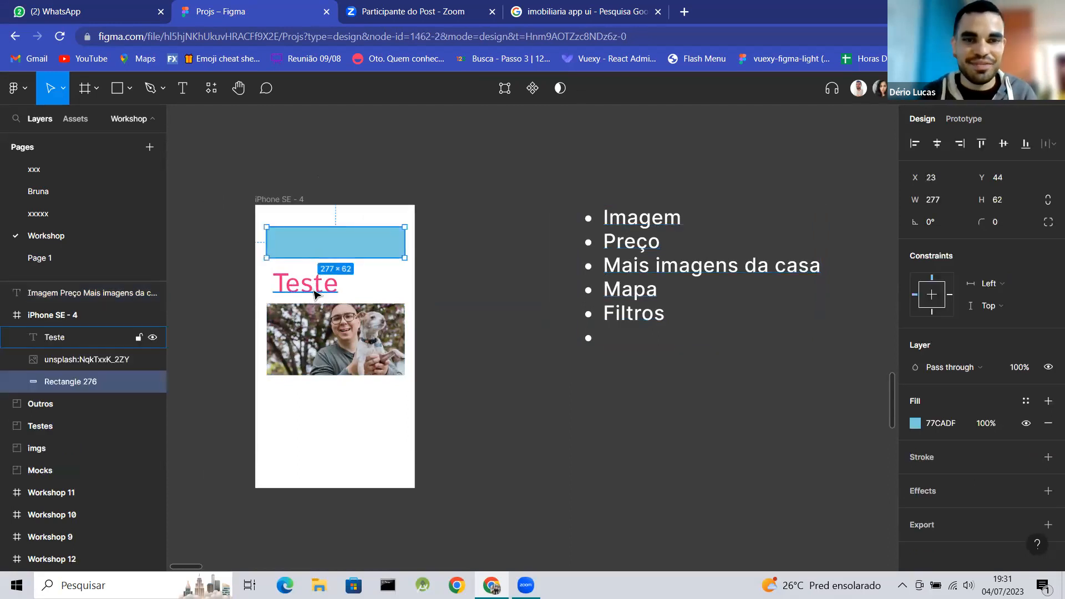
pyautogui.keyDown('shift'); pyautogui.click(315, 295); pyautogui.keyUp('shift')
pyautogui.keyDown('shift'); pyautogui.click(312, 344); pyautogui.keyUp('shift')
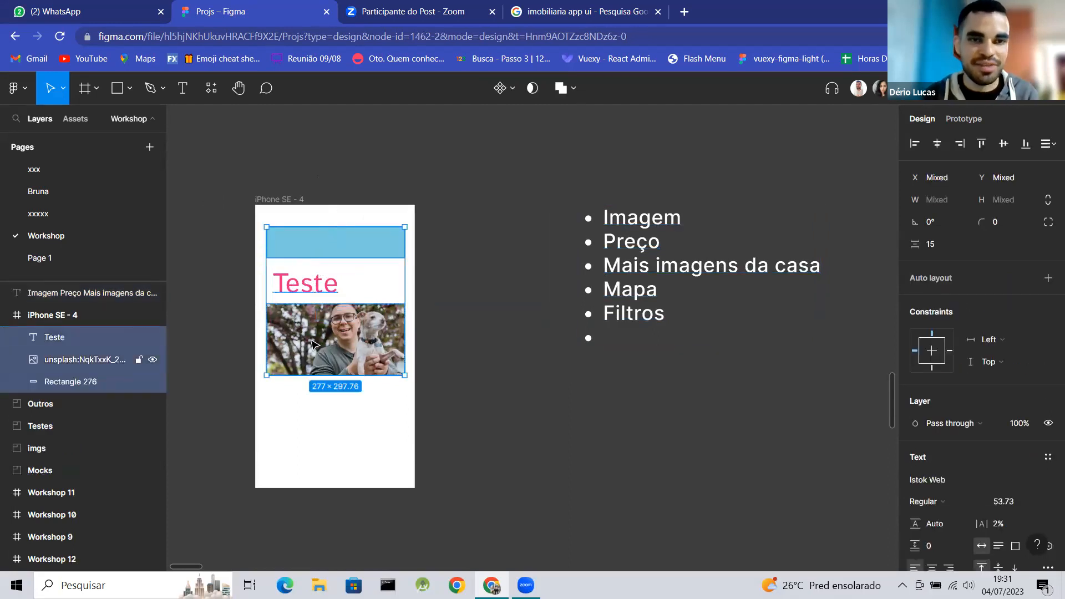
pyautogui.press('Delete')
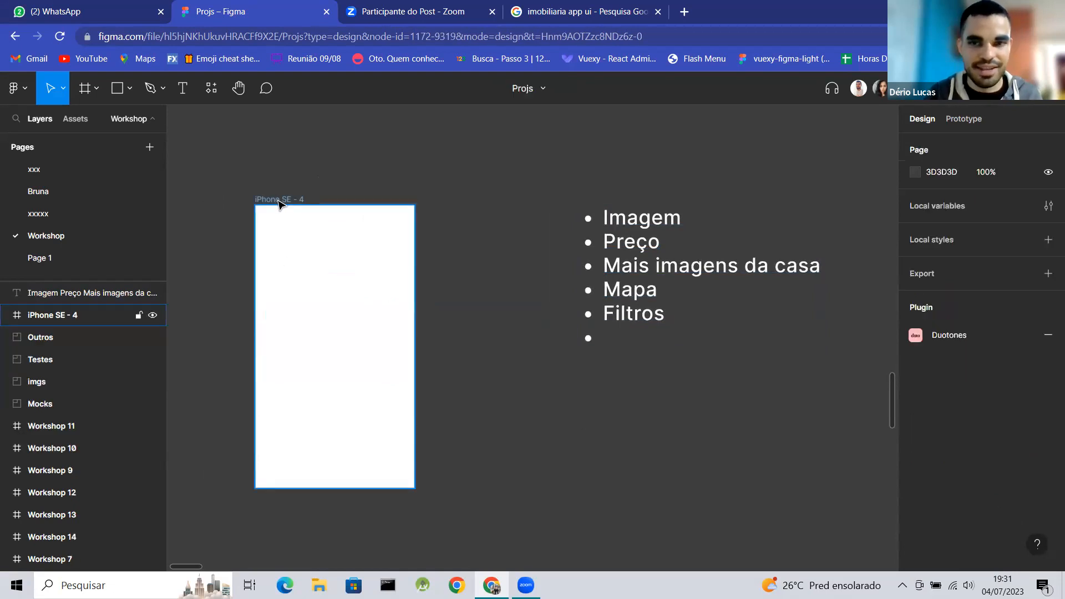
# Draw a grey rectangle about 111 × 23 near the frame's upper left corner and place a duplicate below it at Y 62.
pyautogui.click(117, 89)
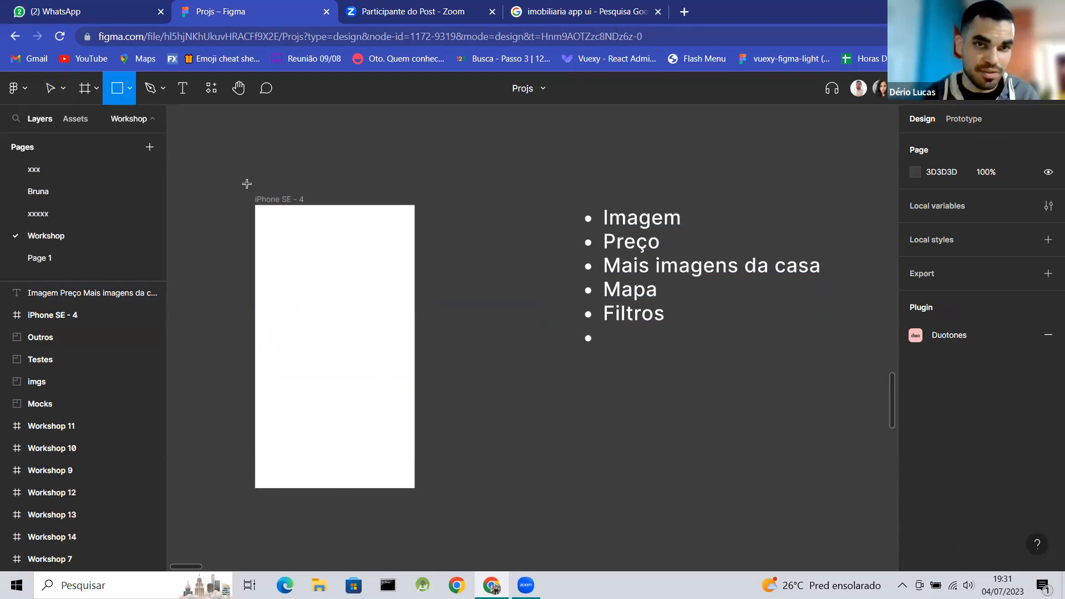
pyautogui.moveTo(263, 215); pyautogui.dragTo(320, 227)
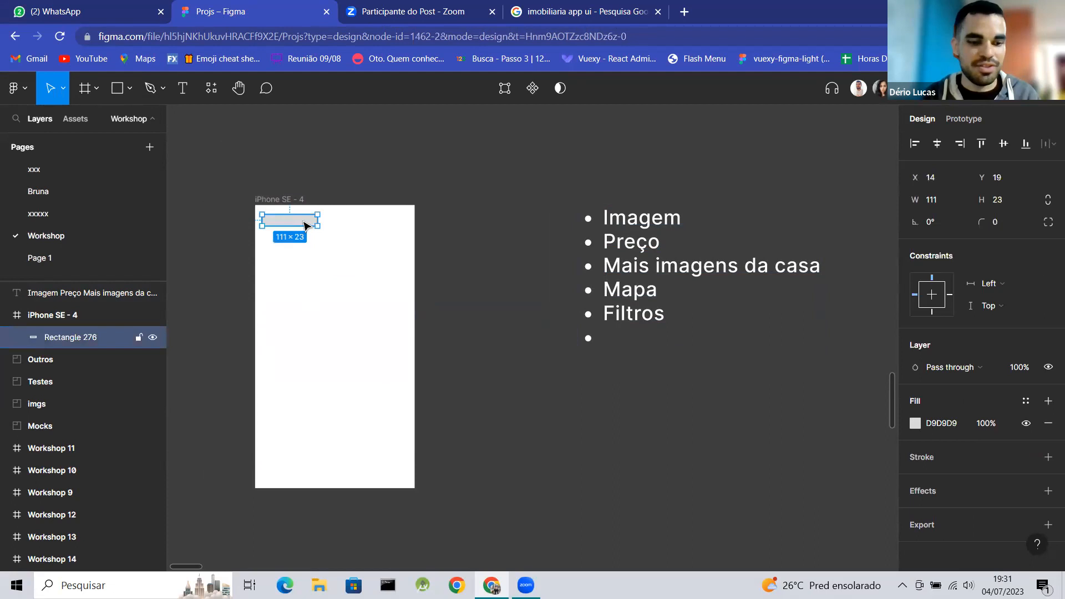
pyautogui.hotkey('ctrl', 'd')
pyautogui.moveTo(305, 224); pyautogui.dragTo(304, 246)
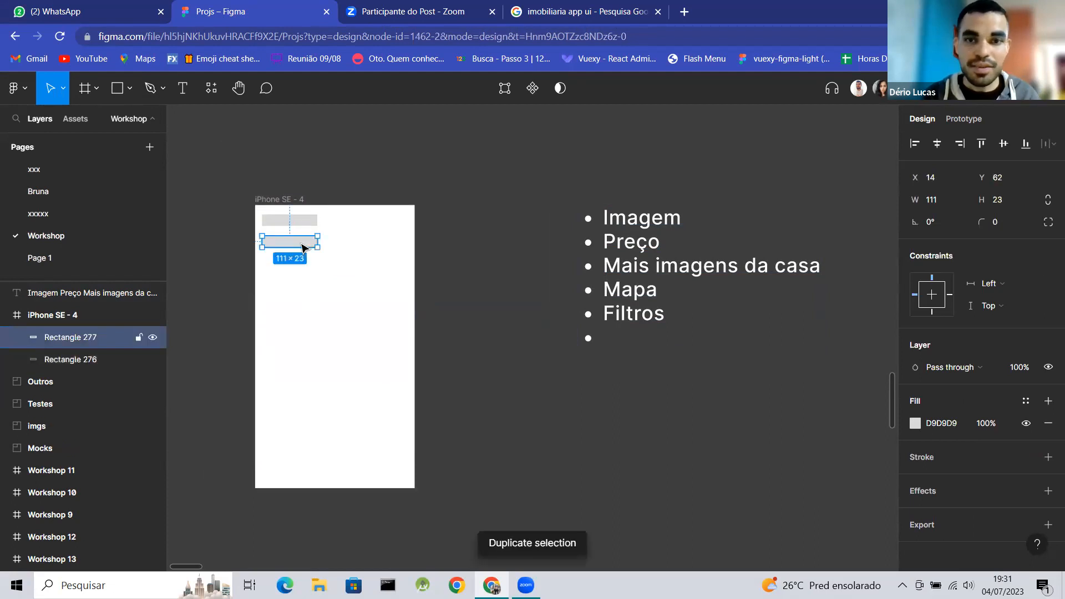
# Move the bulleted list closer to the iPhone SE frame, to X -11800, Y 4681.
pyautogui.hscroll(3, 580, 256)
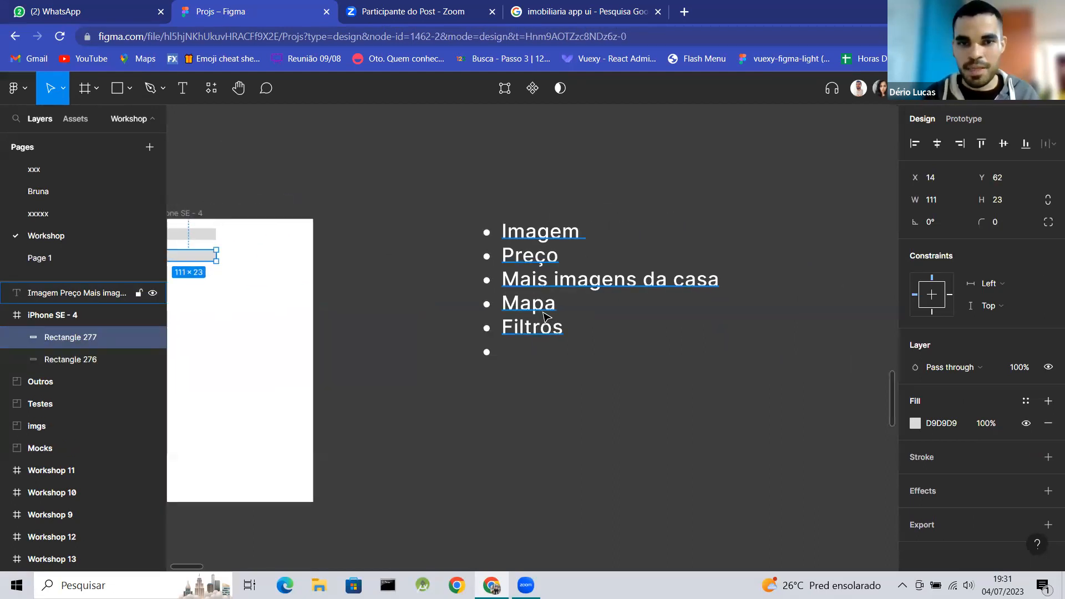
pyautogui.hscroll(2, 544, 314)
pyautogui.click(490, 293)
pyautogui.hscroll(3, 444, 297)
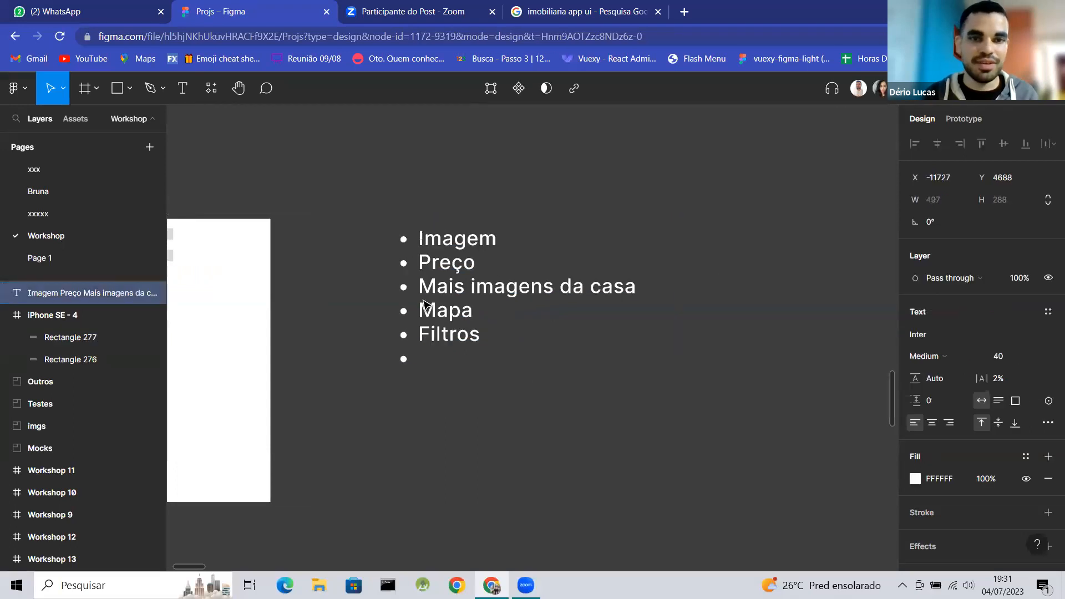
# Colour the word "Imagem" in the bulleted list bright green, 00FD28.
pyautogui.doubleClick(431, 240)
pyautogui.doubleClick(430, 237)
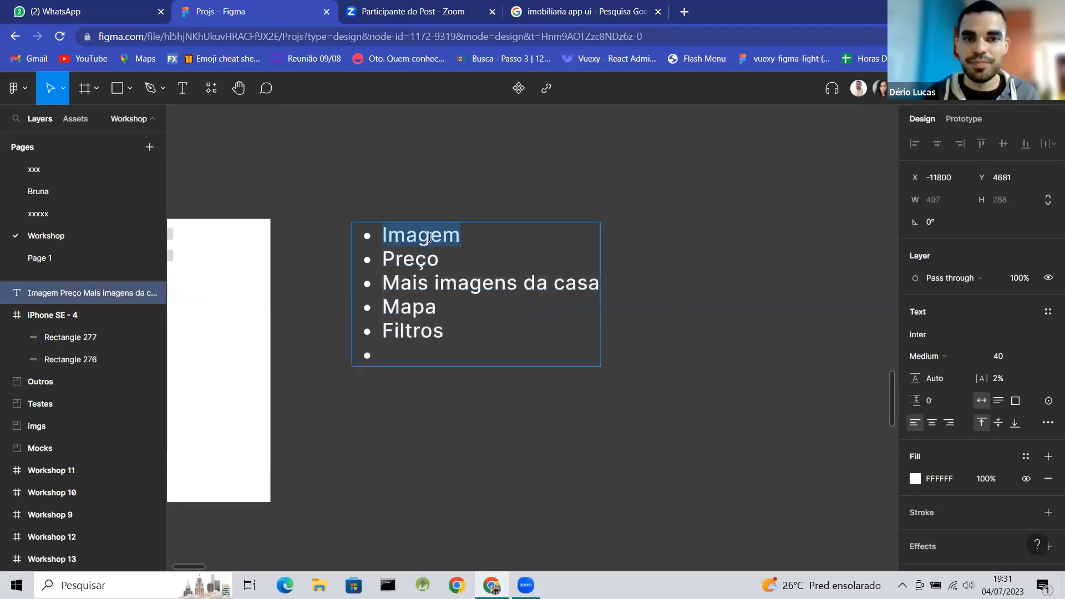
pyautogui.click(916, 479)
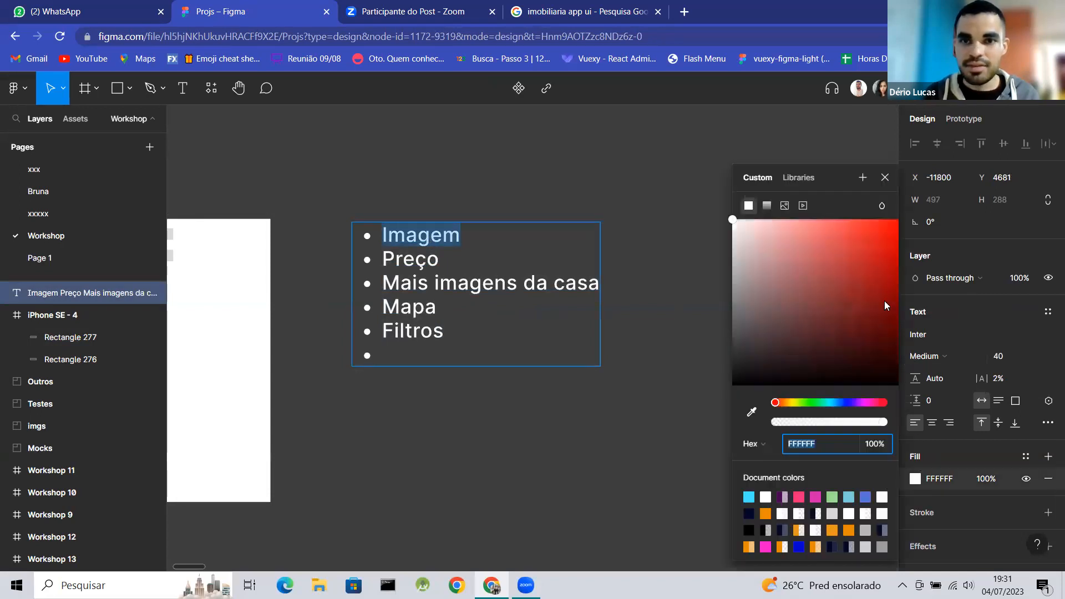
pyautogui.click(816, 404)
pyautogui.moveTo(869, 236); pyautogui.dragTo(899, 221)
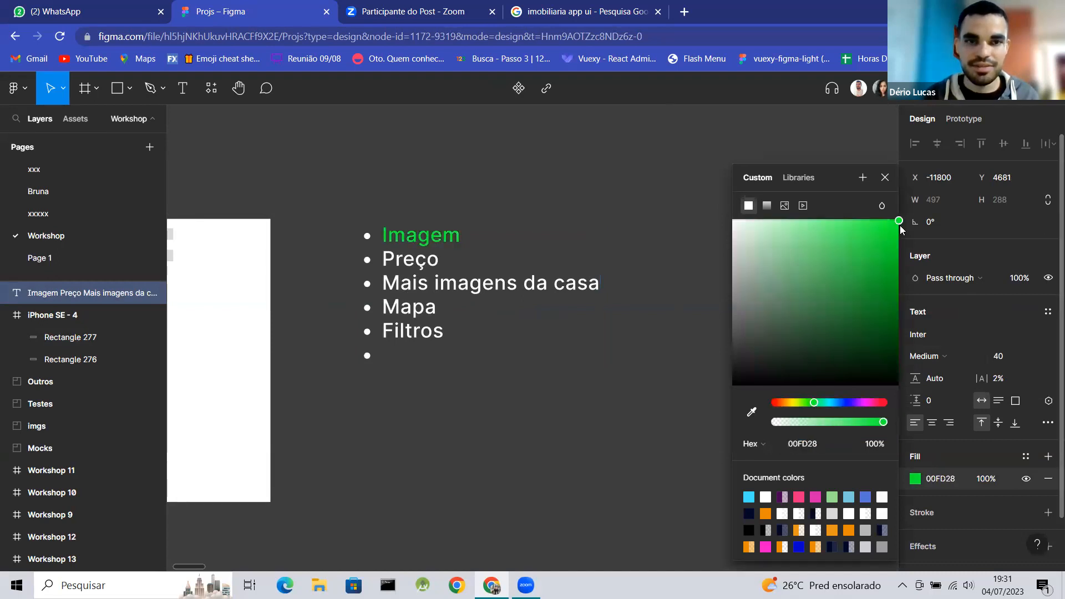
# Colour the list items "Preço" (0EE830) and "Mais imagens da casa" (09FD30) green, and finish editing the text.
pyautogui.doubleClick(405, 262)
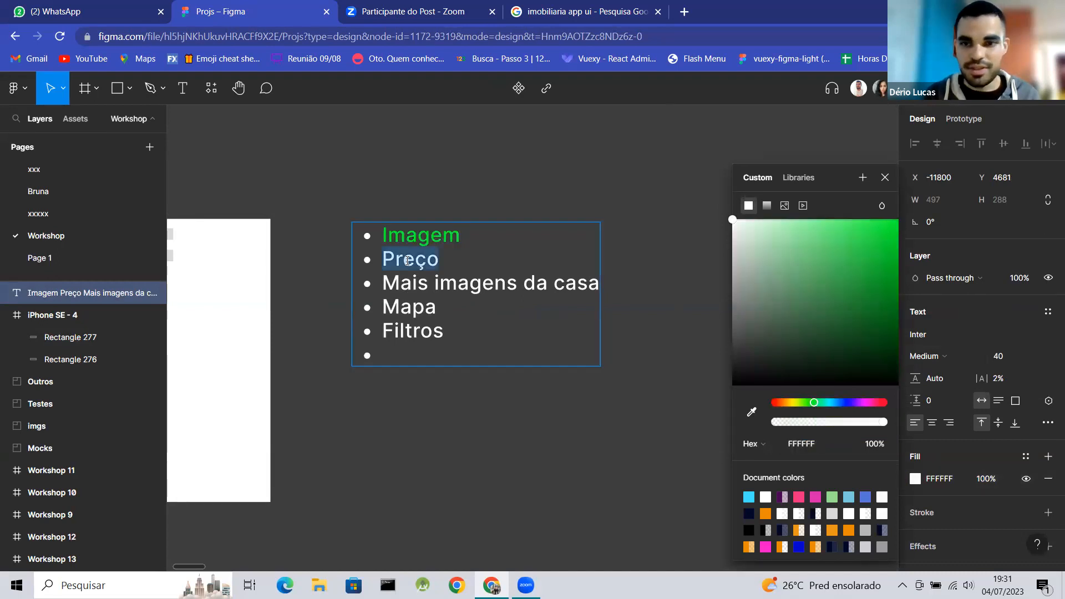
pyautogui.click(889, 235)
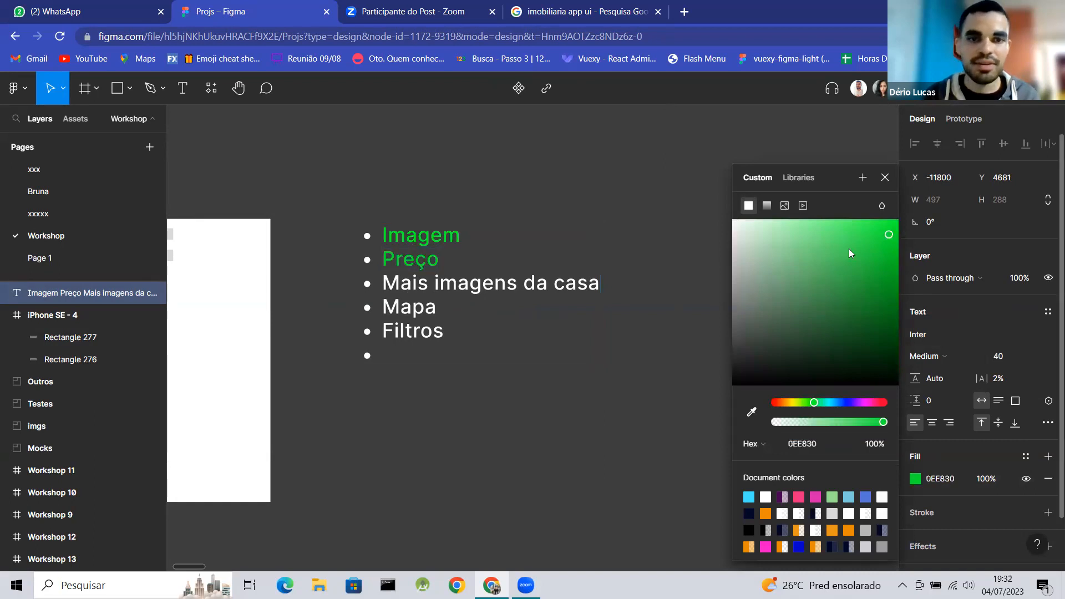
pyautogui.hotkey('shift', 'Home')
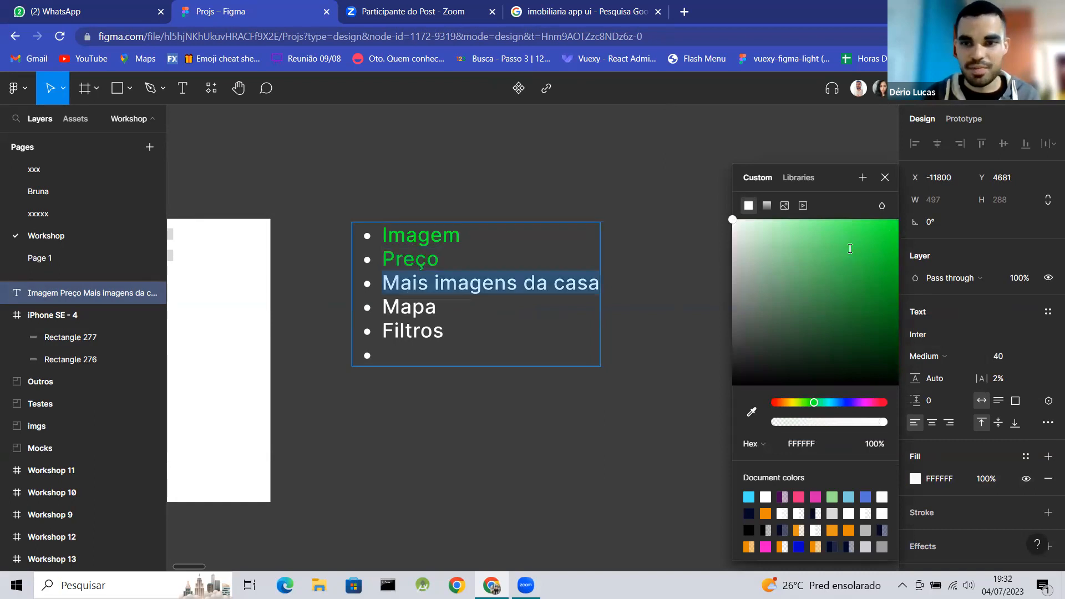
pyautogui.click(892, 224)
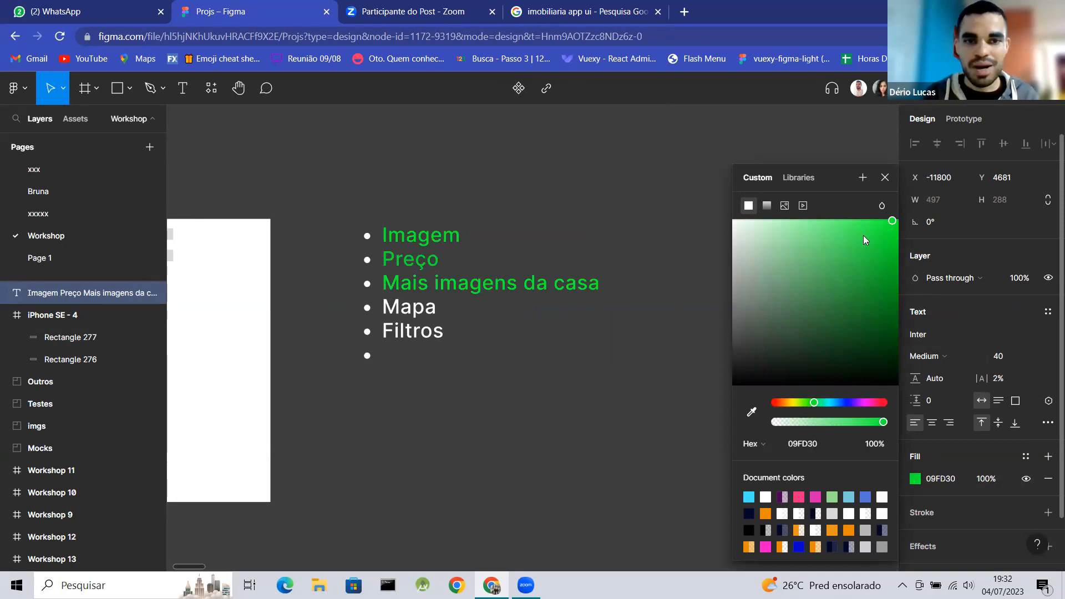
pyautogui.press('Escape')
pyautogui.press('Escape')
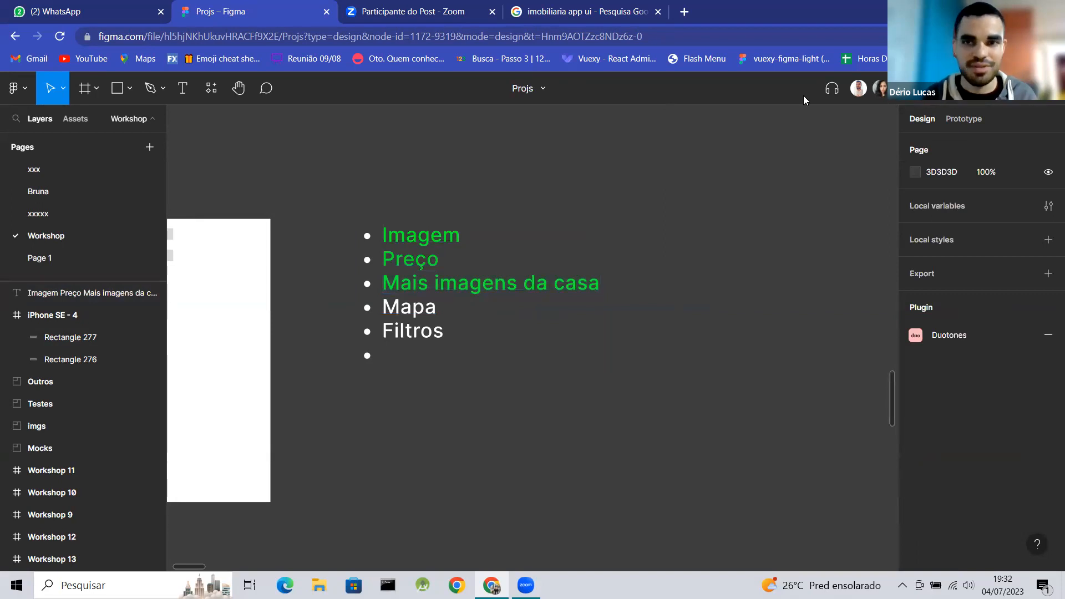
# Enlarge the second grey rectangle in the frame to 288 × 122 as the main image placeholder.
pyautogui.hscroll(-3, 487, 386)
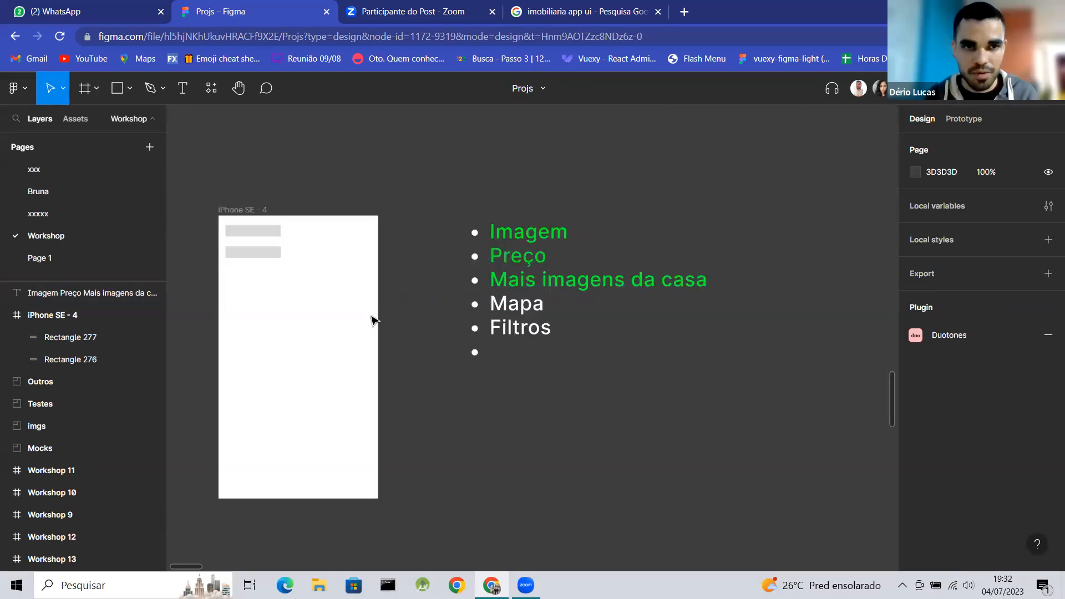
pyautogui.click(265, 254)
pyautogui.moveTo(279, 262); pyautogui.dragTo(328, 312)
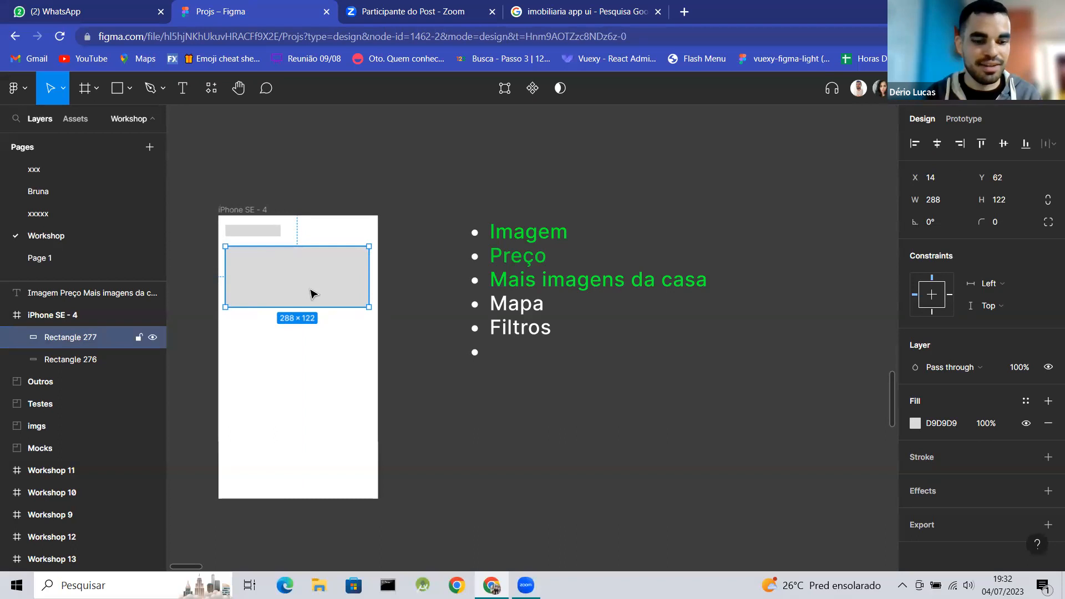
# Duplicate the large image placeholder below itself at Y 204 and reduce the copy's height to 19, making a text bar.
pyautogui.hotkey('ctrl', 'd')
pyautogui.moveTo(311, 294); pyautogui.dragTo(309, 364)
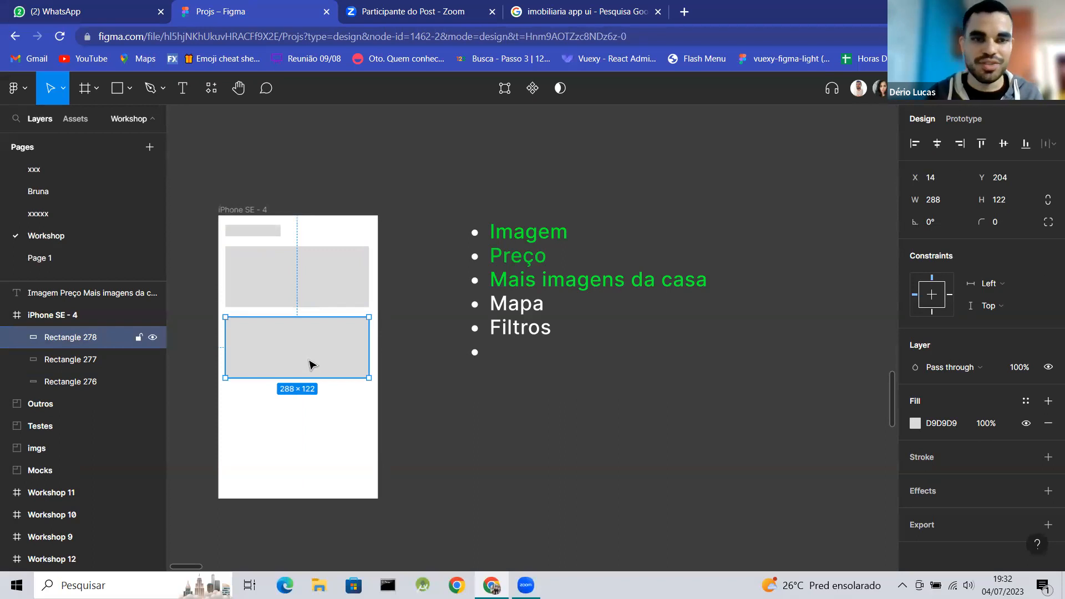
pyautogui.rightClick(309, 365)
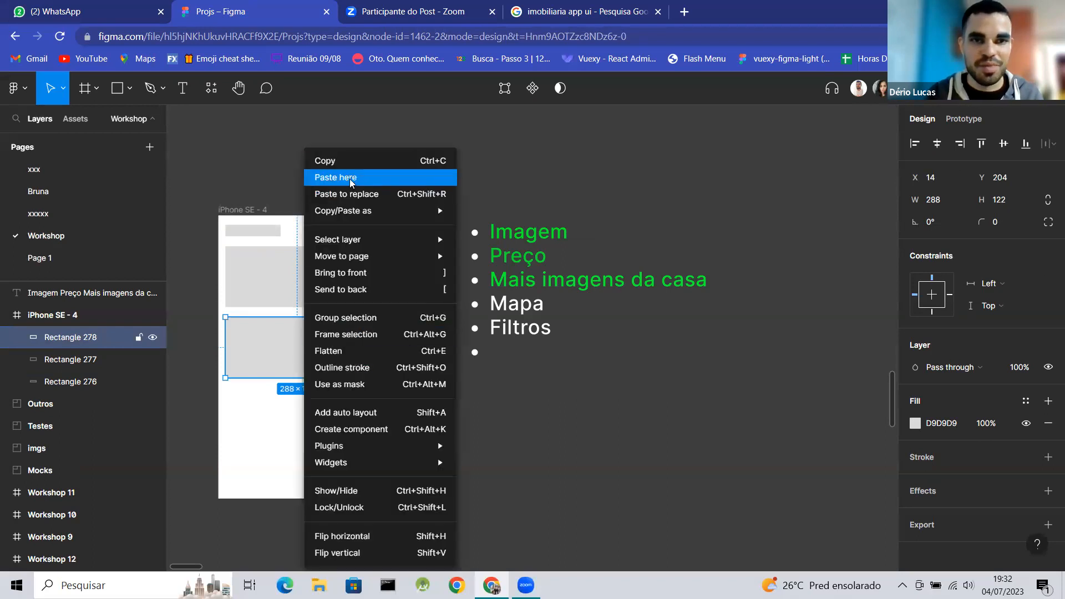
pyautogui.click(257, 153)
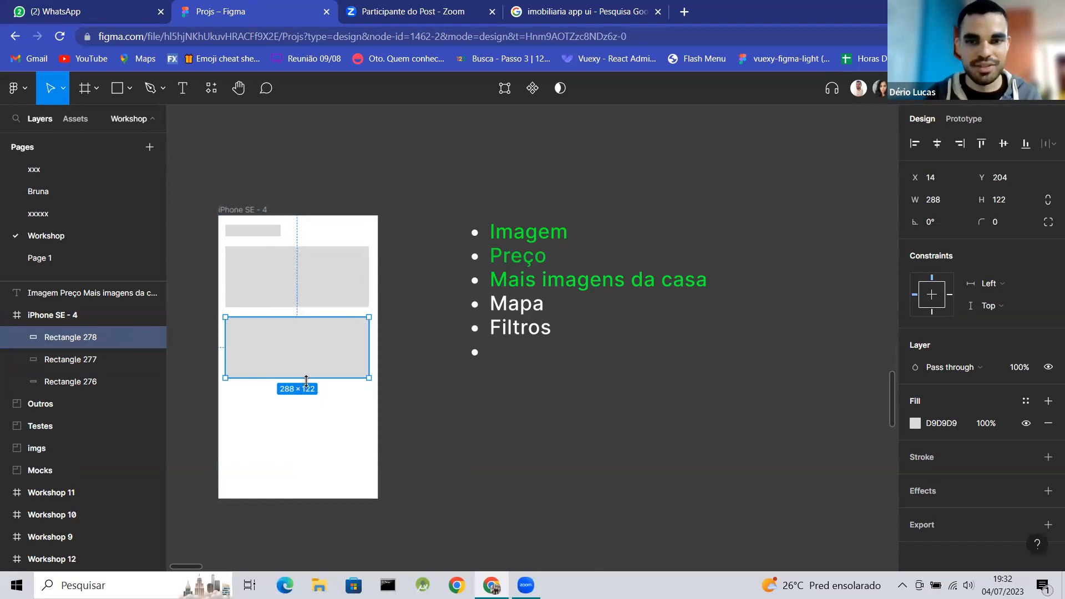
pyautogui.moveTo(305, 377); pyautogui.dragTo(304, 326)
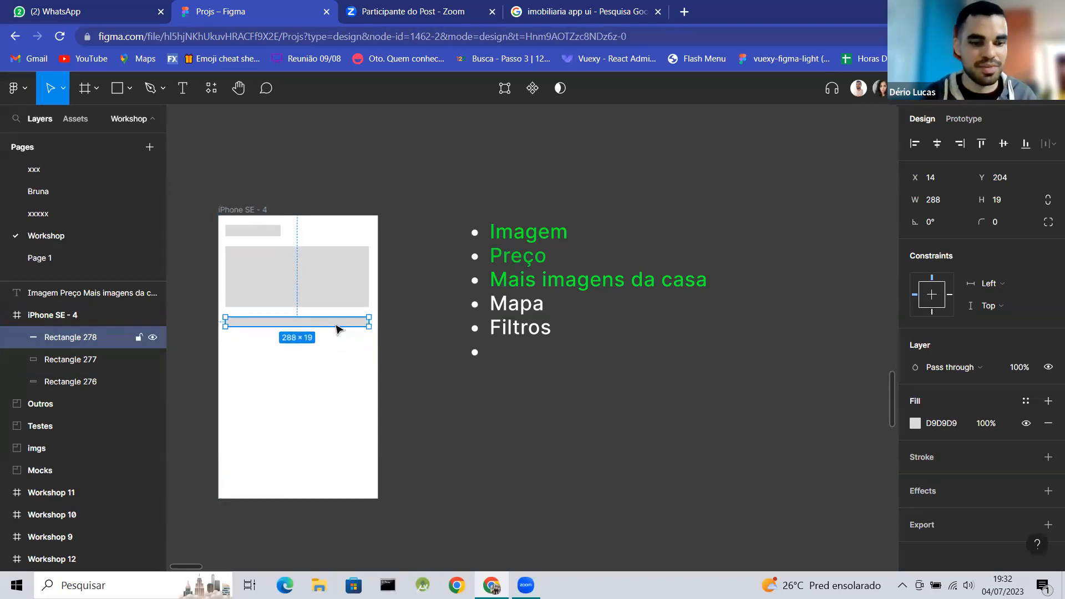
# Add two copies of the thin text bar below it at Y 233 and Y 262, shortening the last one to 111 wide.
pyautogui.hotkey('ctrl', 'd')
pyautogui.moveTo(309, 399); pyautogui.dragTo(304, 341)
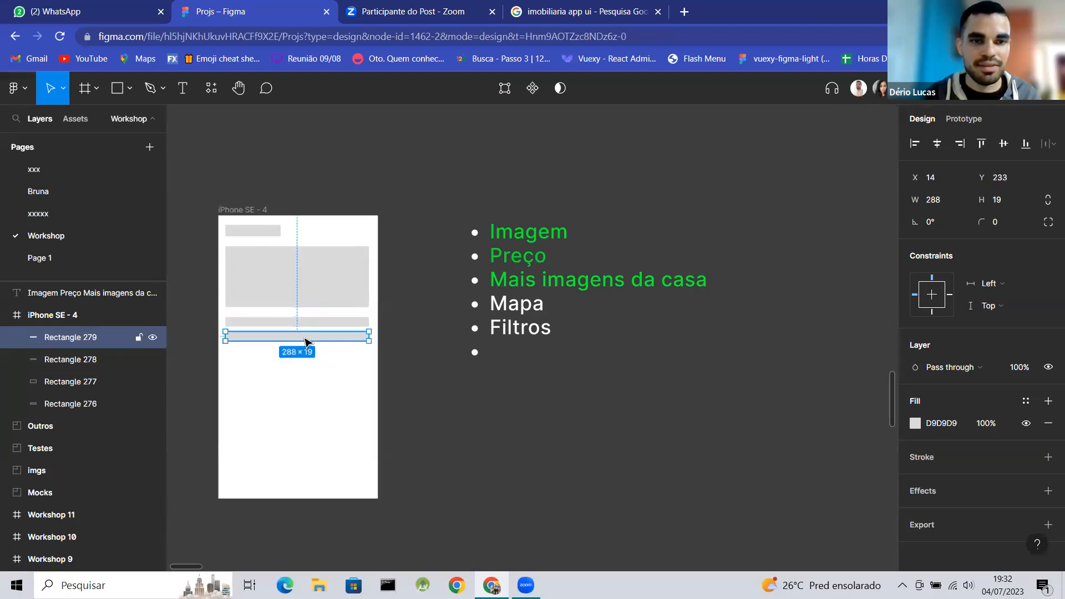
pyautogui.hotkey('ctrl', 'd')
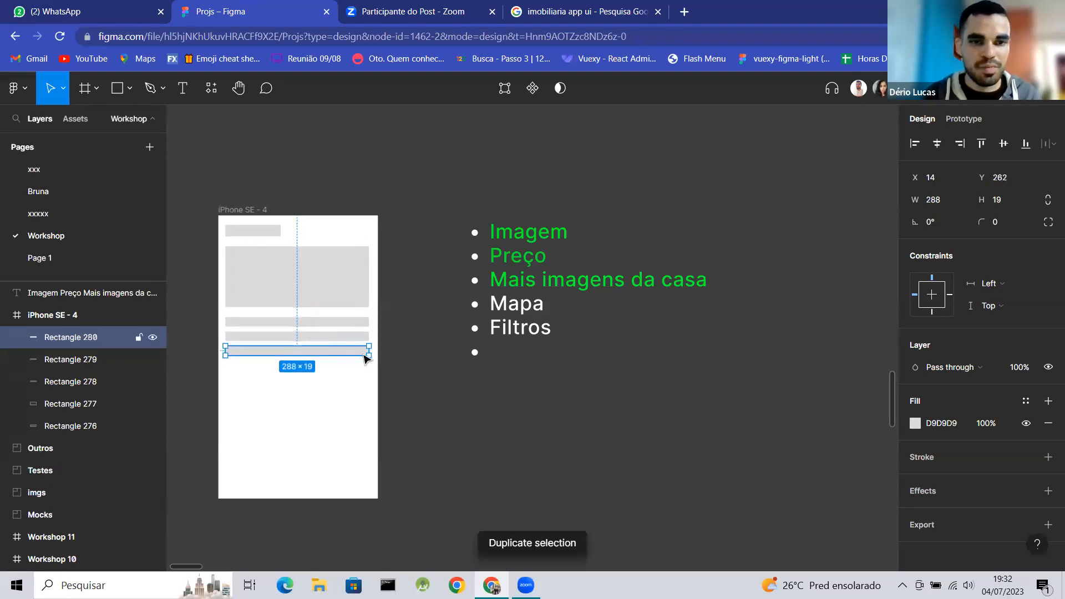
pyautogui.moveTo(370, 355); pyautogui.dragTo(282, 357)
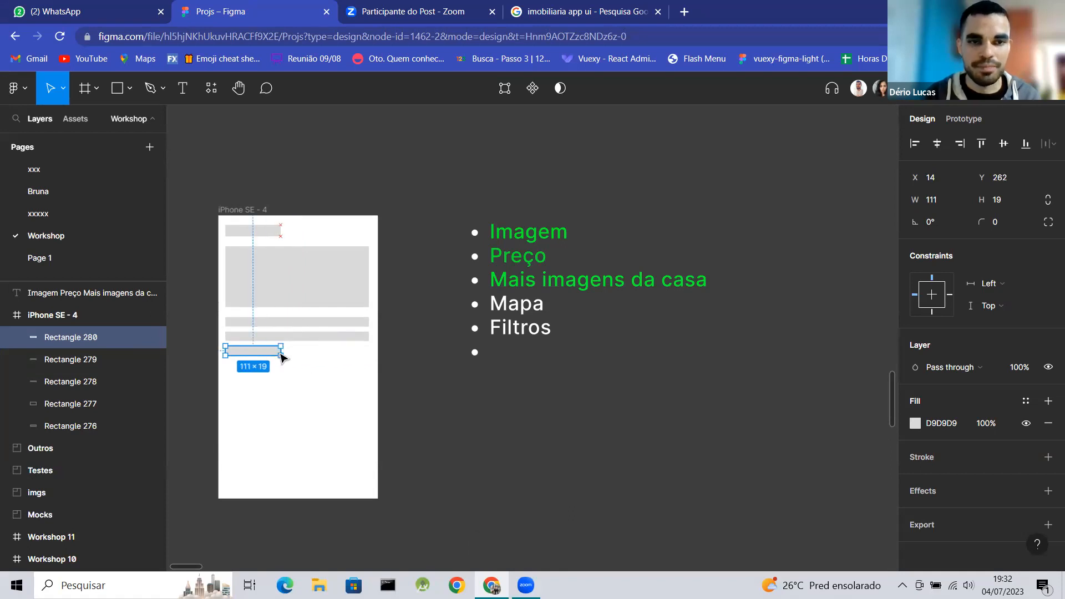
pyautogui.click(414, 385)
# Copy the large placeholder below the text bars at Y 291, shrink it to 101 × 92, and place a duplicate beside it at X 125.
pyautogui.click(275, 285)
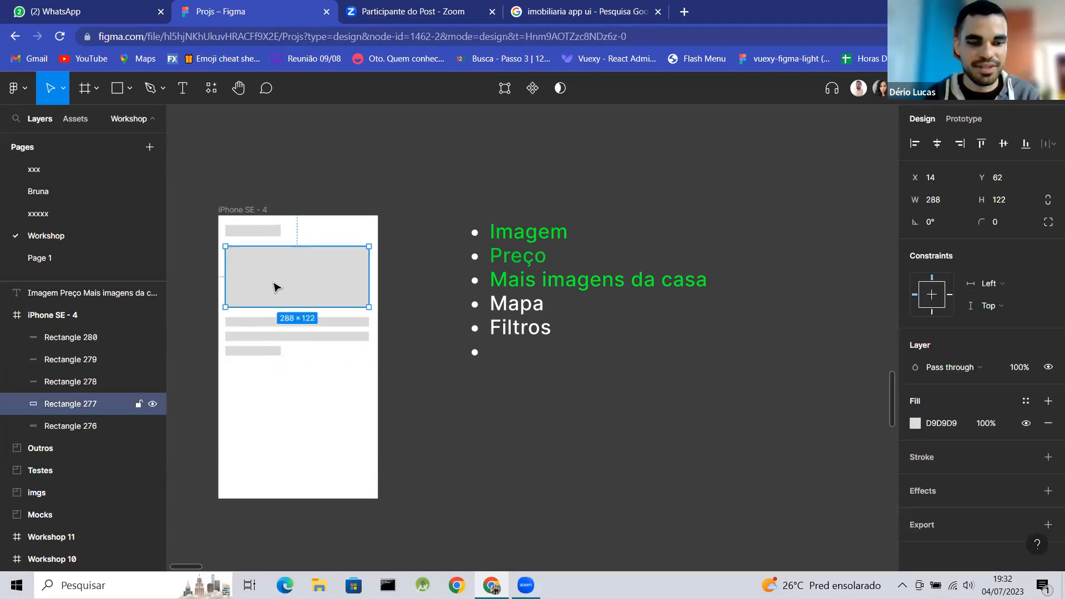
pyautogui.hotkey('ctrl', 'd')
pyautogui.moveTo(275, 287); pyautogui.dragTo(277, 399)
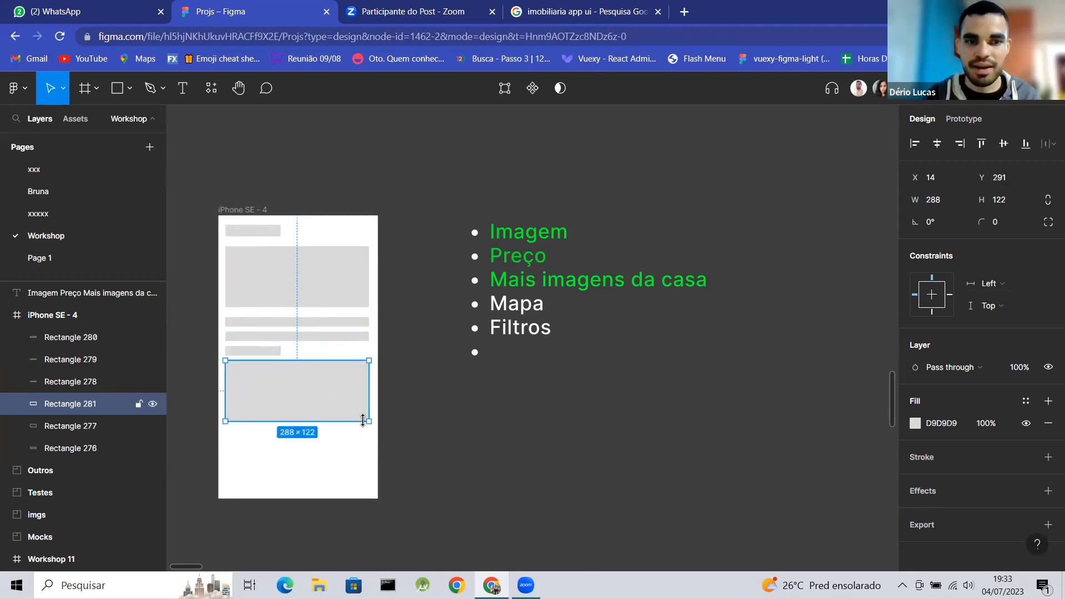
pyautogui.moveTo(367, 421); pyautogui.dragTo(275, 408)
pyautogui.hotkey('ctrl', 'd')
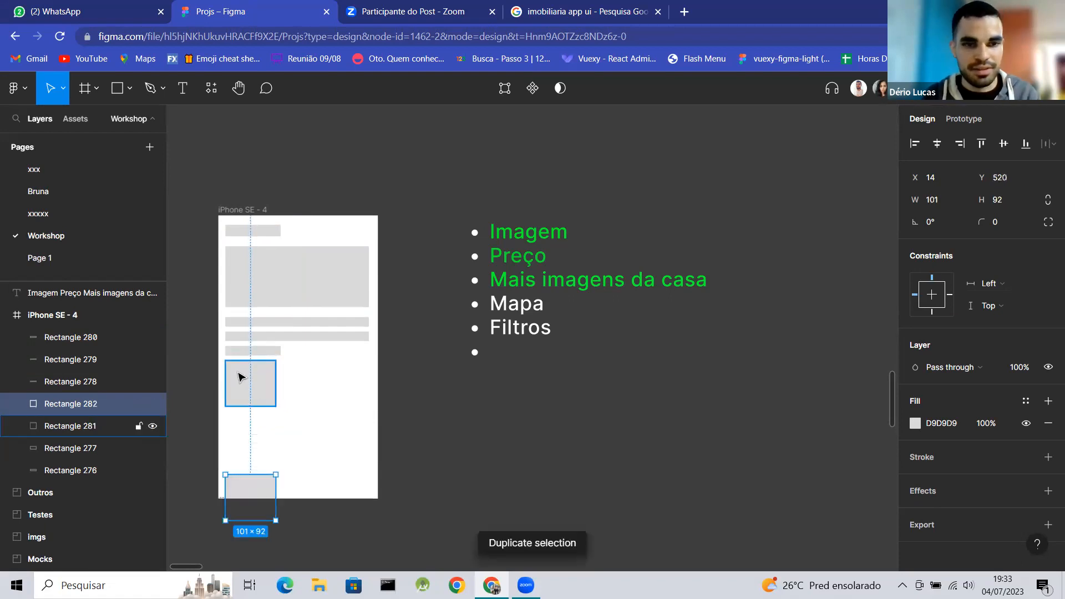
pyautogui.moveTo(255, 482); pyautogui.dragTo(313, 383)
# Shrink the two small image placeholders and add a third of 91 × 77 at X 211, completing a row of three.
pyautogui.scroll(3, 313, 383)
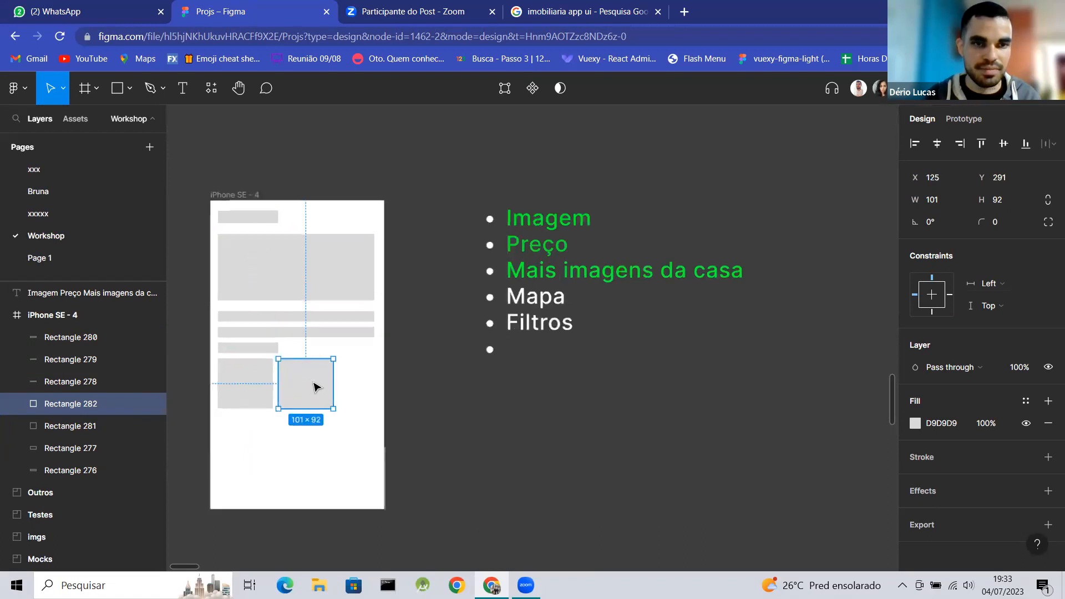
pyautogui.hscroll(-3, 216, 395)
pyautogui.click(282, 391)
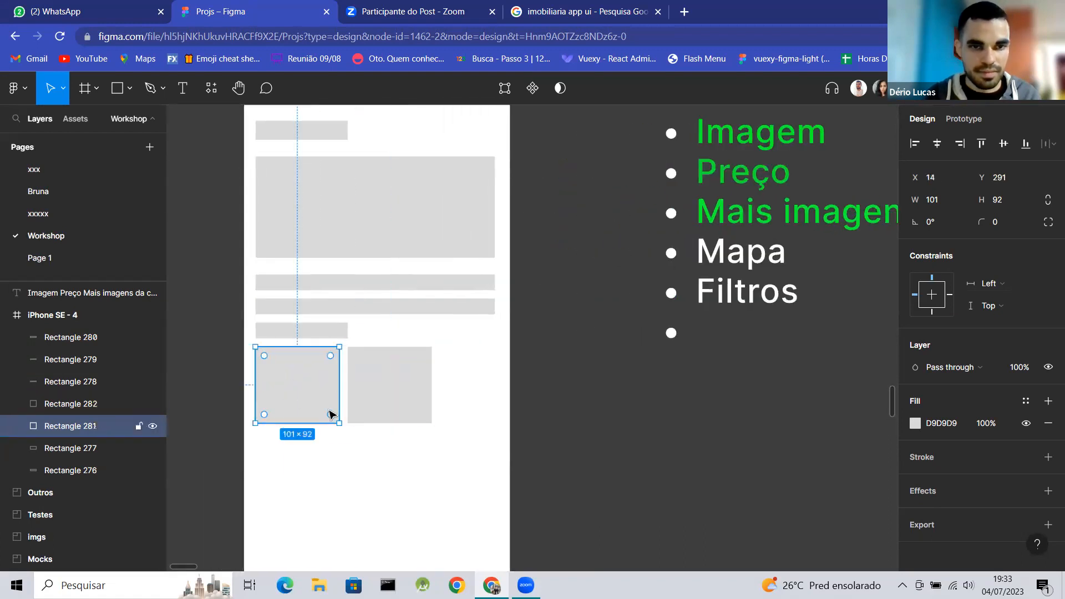
pyautogui.moveTo(339, 423); pyautogui.dragTo(476, 391)
pyautogui.hotkey('ctrl', 'd')
pyautogui.scroll(-2, 476, 392)
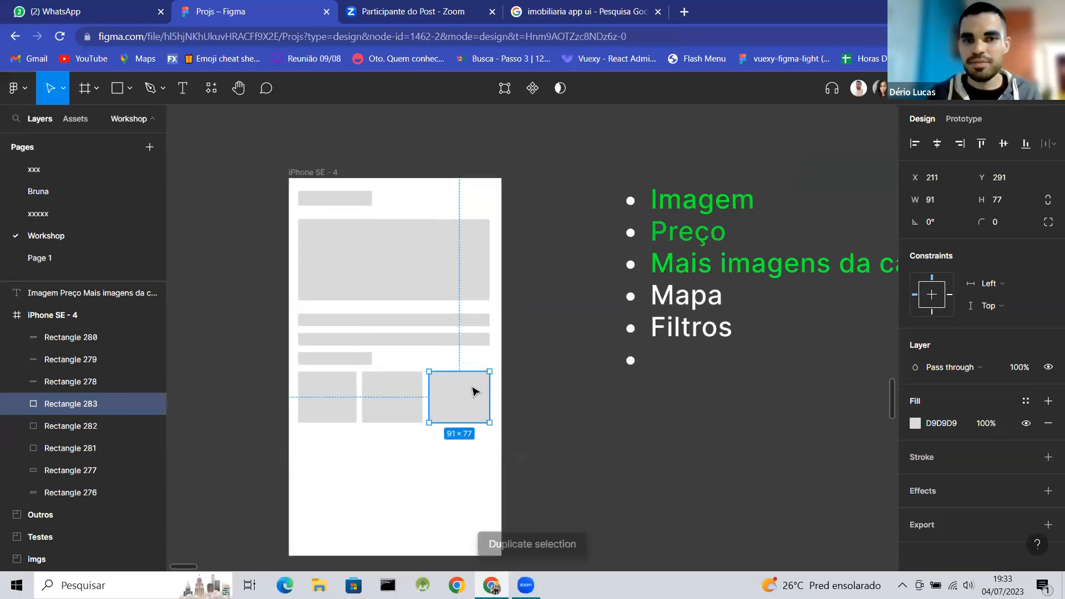
# Duplicate the large placeholder, its text bars and the three small images as a block directly below the originals.
pyautogui.click(526, 402)
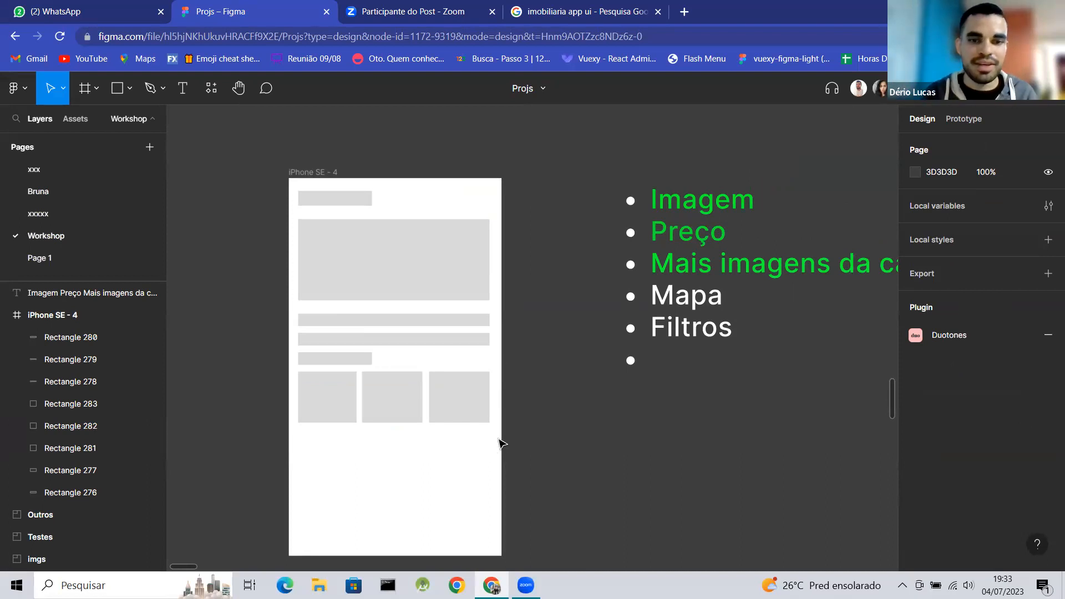
pyautogui.moveTo(499, 443); pyautogui.dragTo(294, 262)
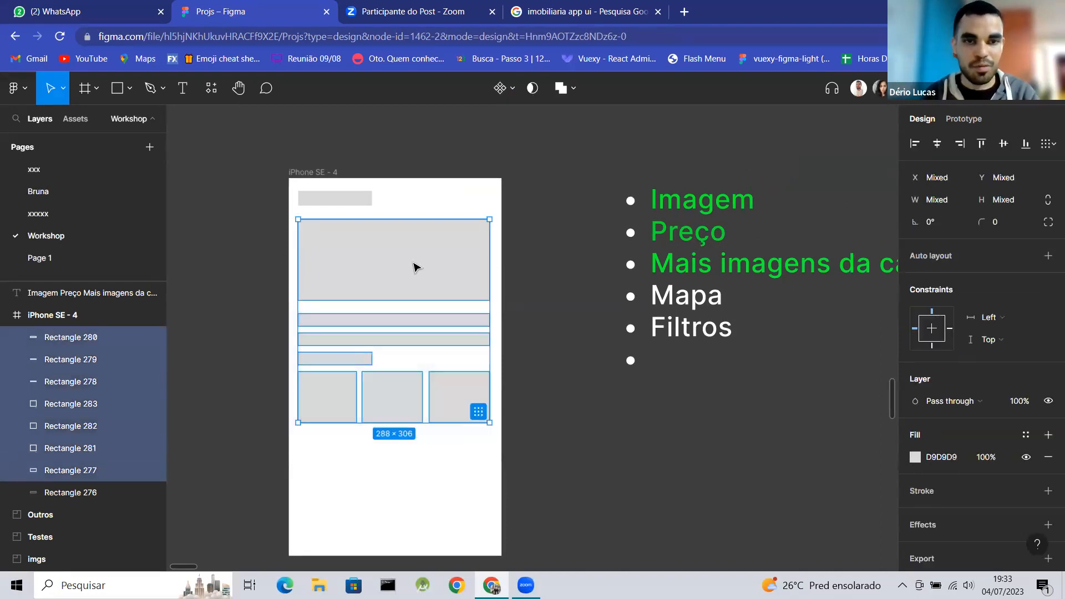
pyautogui.hotkey('ctrl', 'd')
pyautogui.scroll(-3, 415, 261)
pyautogui.moveTo(408, 197); pyautogui.dragTo(394, 416)
pyautogui.scroll(-3, 393, 415)
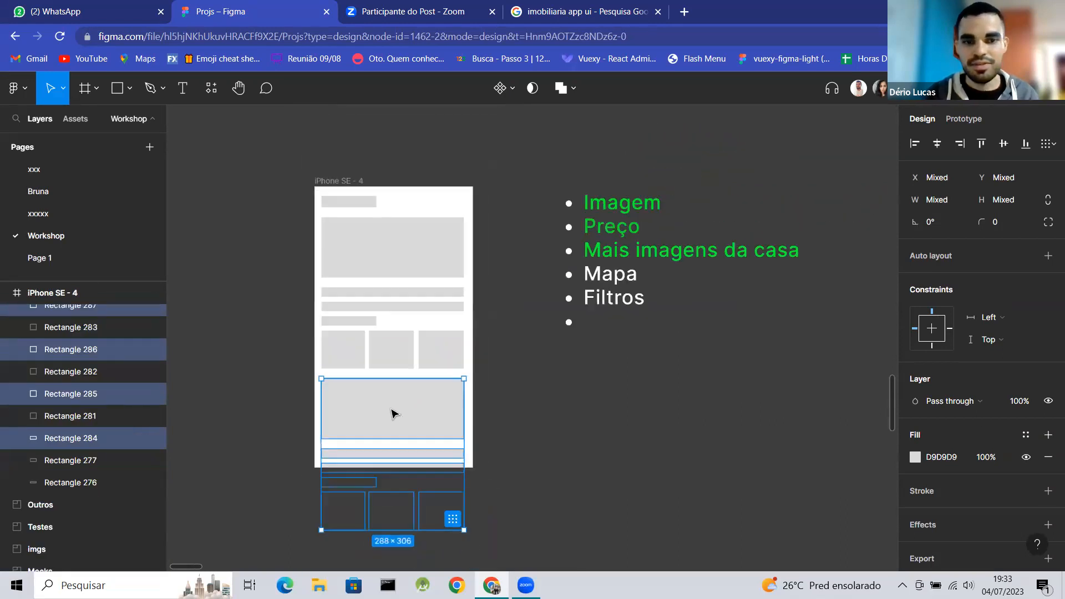
pyautogui.click(534, 423)
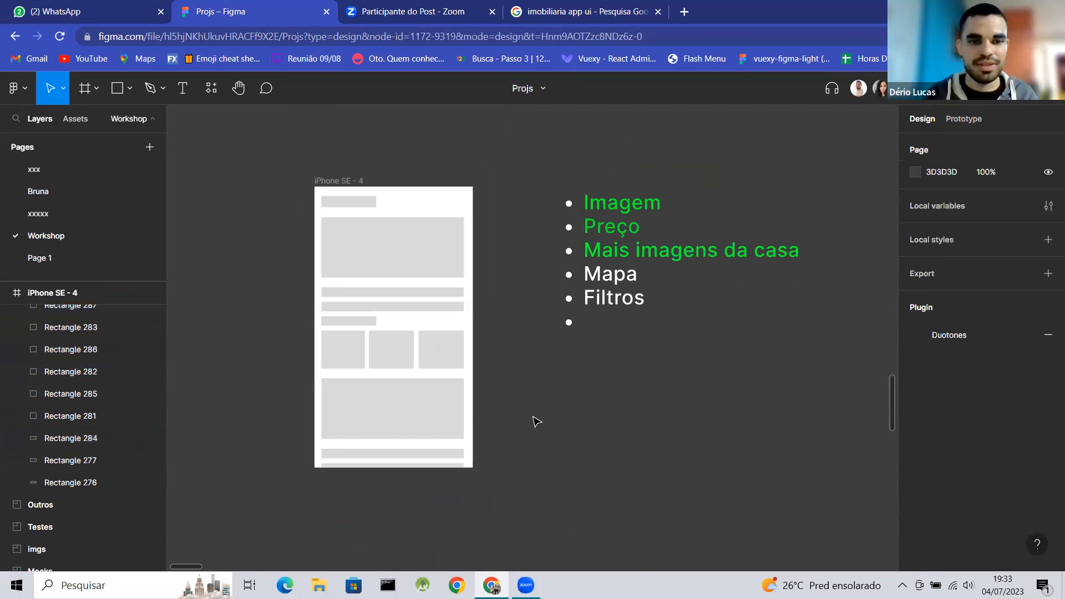
# Extend the iPhone SE - 4 frame downward to a height of 751 so it holds both listing blocks.
pyautogui.click(342, 180)
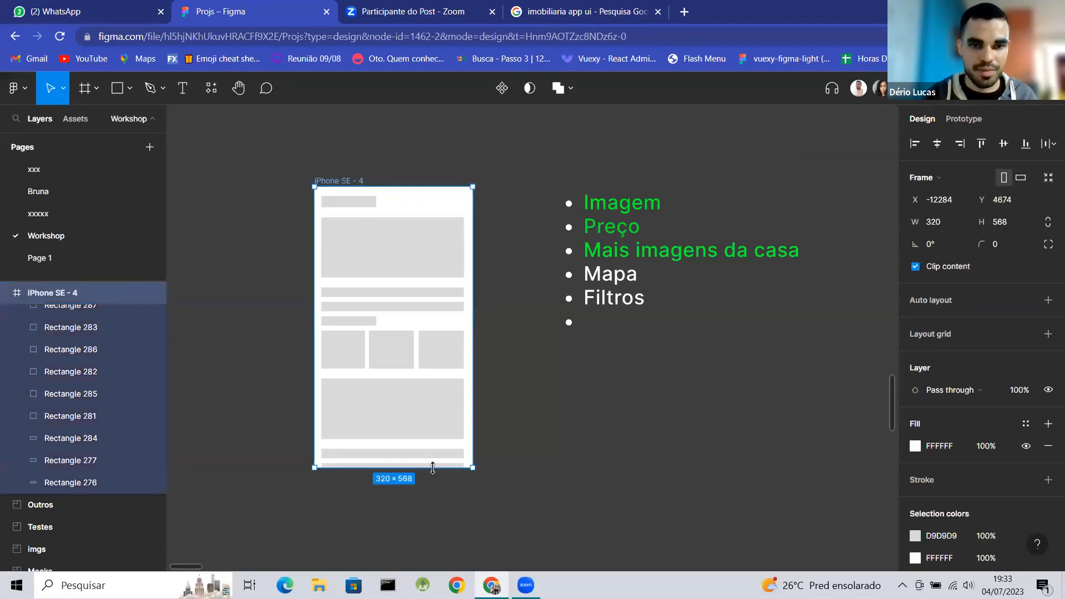
pyautogui.moveTo(428, 499); pyautogui.dragTo(429, 423)
pyautogui.scroll(2, 526, 401)
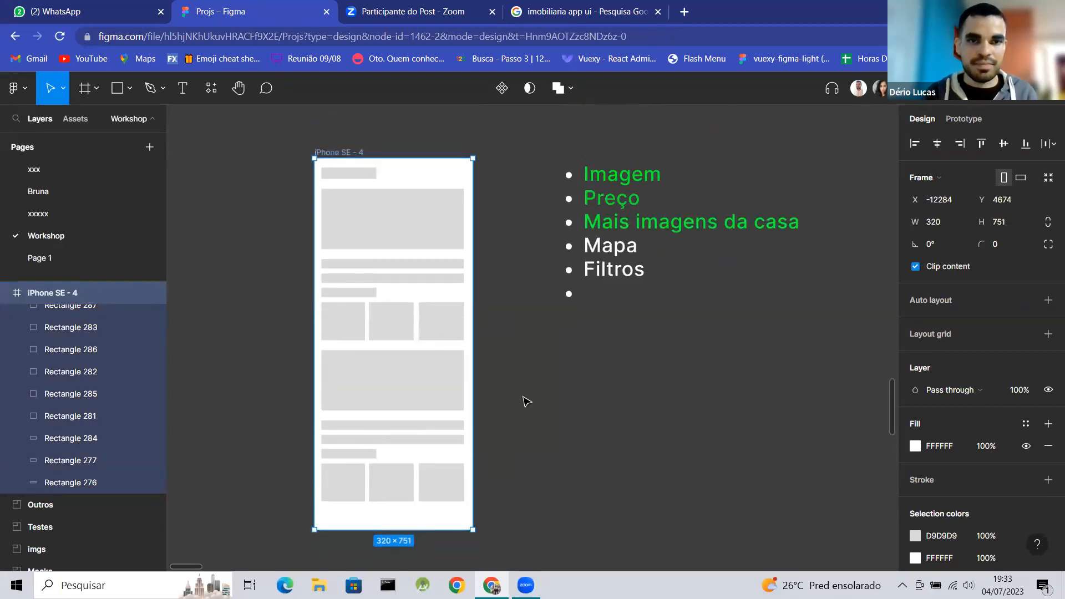
pyautogui.hscroll(2, 526, 403)
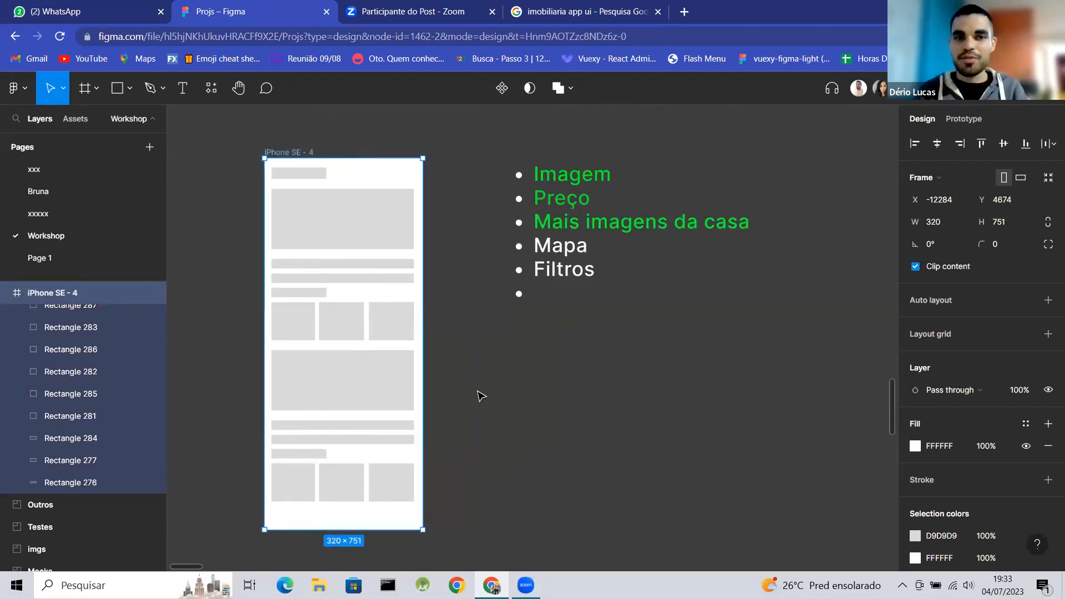
pyautogui.click(481, 396)
pyautogui.scroll(-3, 482, 396)
pyautogui.scroll(3, 482, 396)
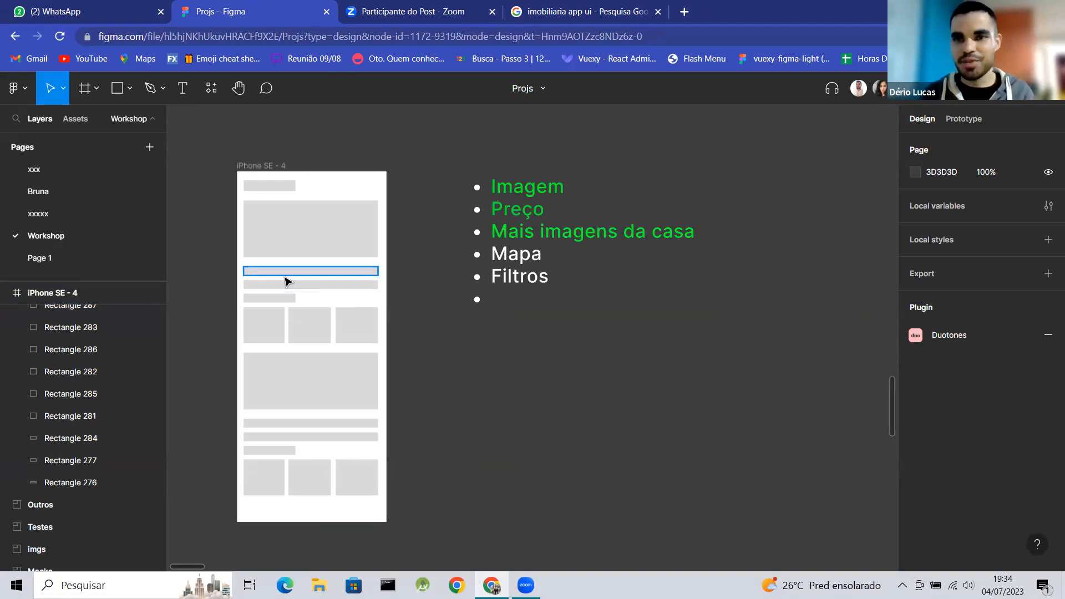
# Move the content list horizontally away from the wireframe to X -11290.
pyautogui.scroll(-2, 286, 281)
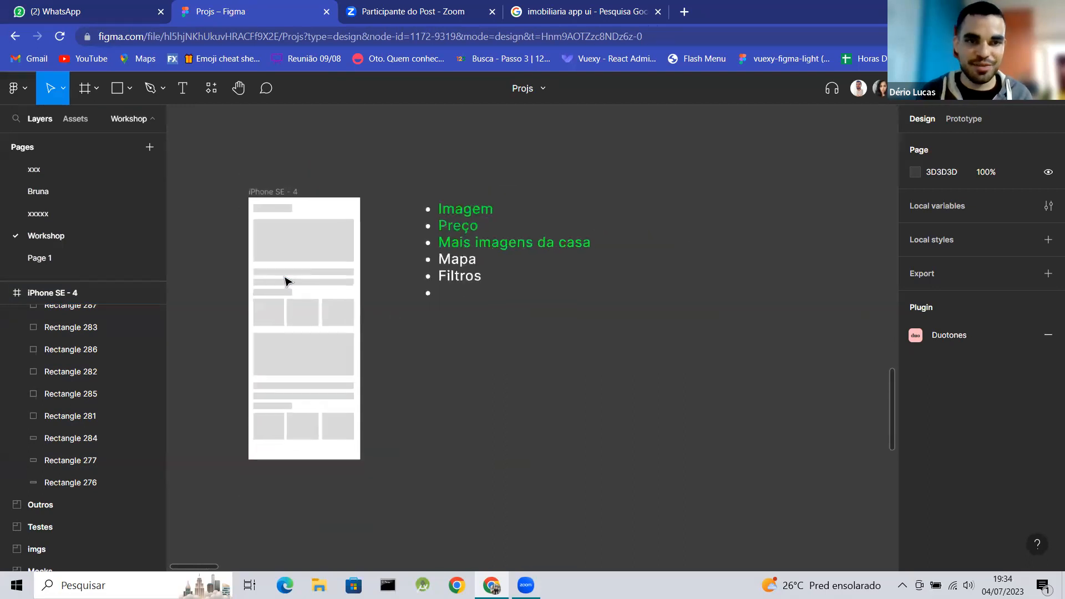
pyautogui.hscroll(2, 287, 281)
pyautogui.moveTo(364, 248); pyautogui.dragTo(533, 244)
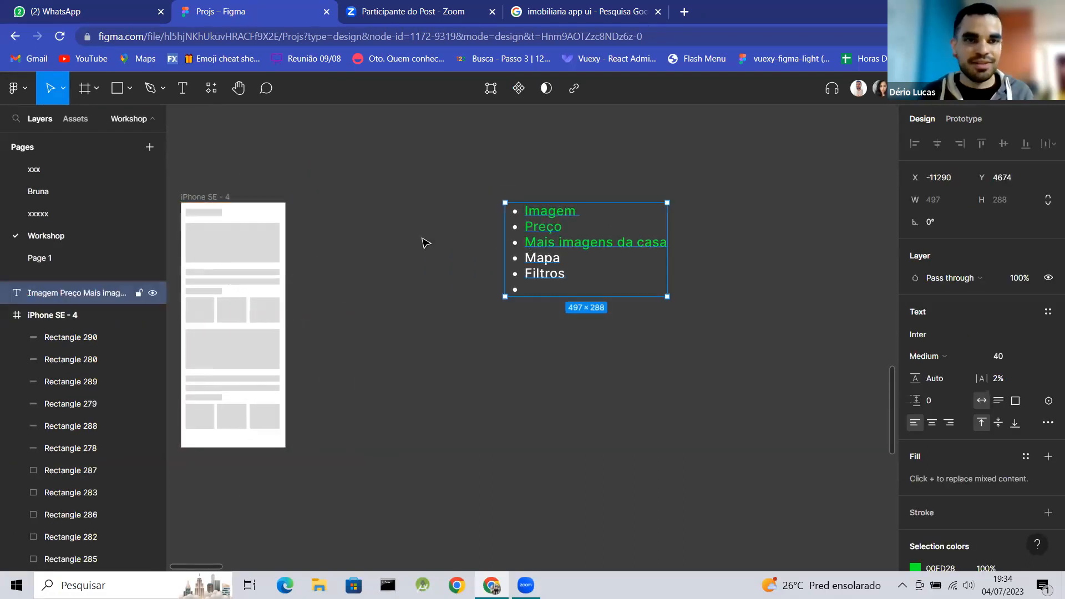
pyautogui.hscroll(-1, 405, 240)
# Duplicate the iPhone SE - 4 frame beside the original at X -11924.
pyautogui.click(247, 200)
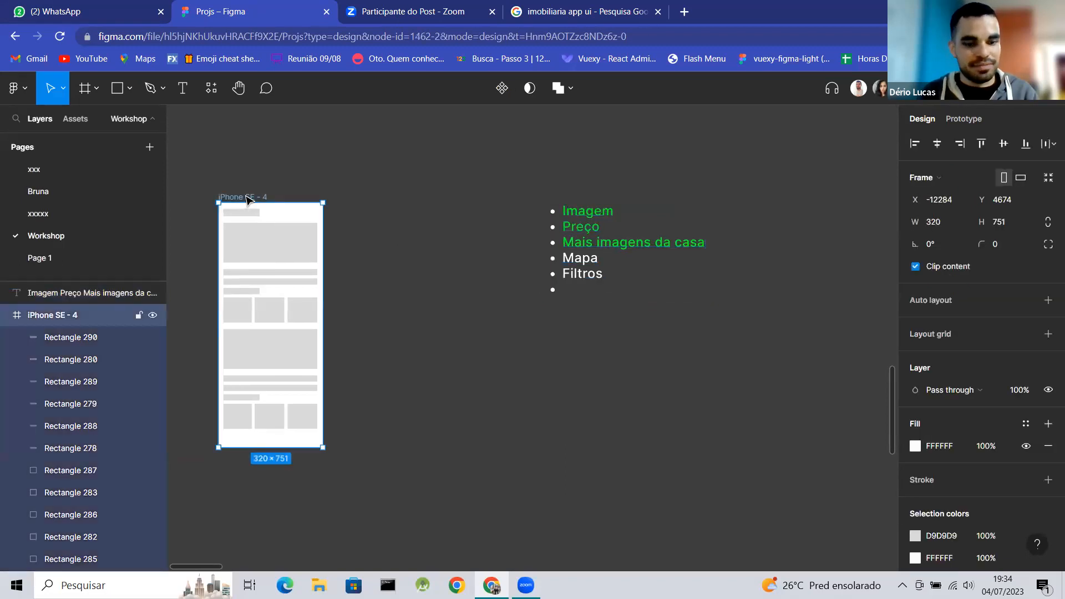
pyautogui.hotkey('ctrl', 'd')
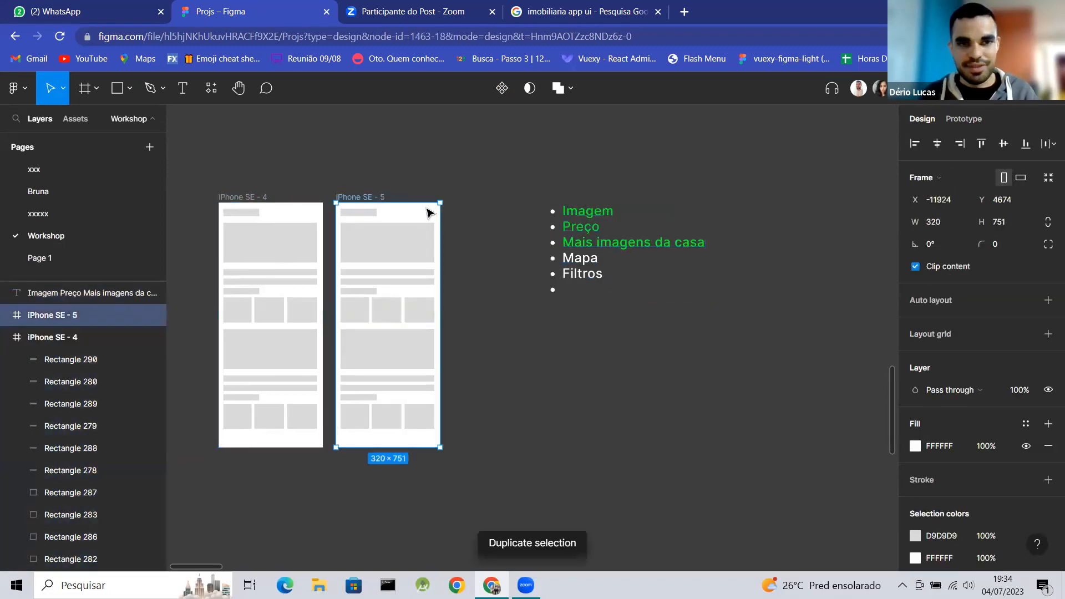
pyautogui.click(519, 289)
pyautogui.click(383, 197)
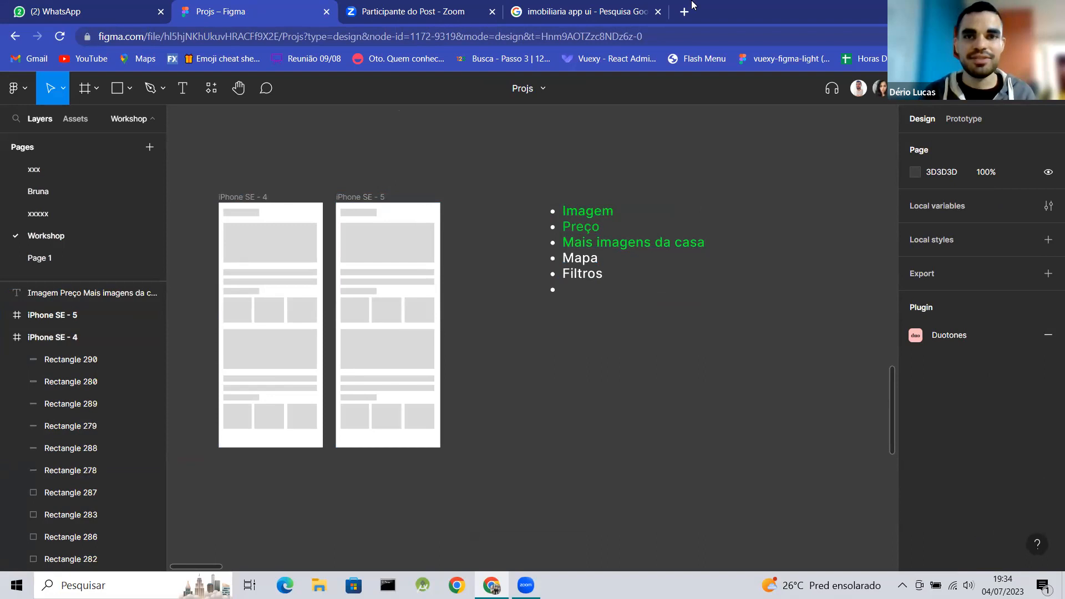
# Switch to the Google image results and copy the Envato Elements real estate mobile app image.
pyautogui.click(596, 11)
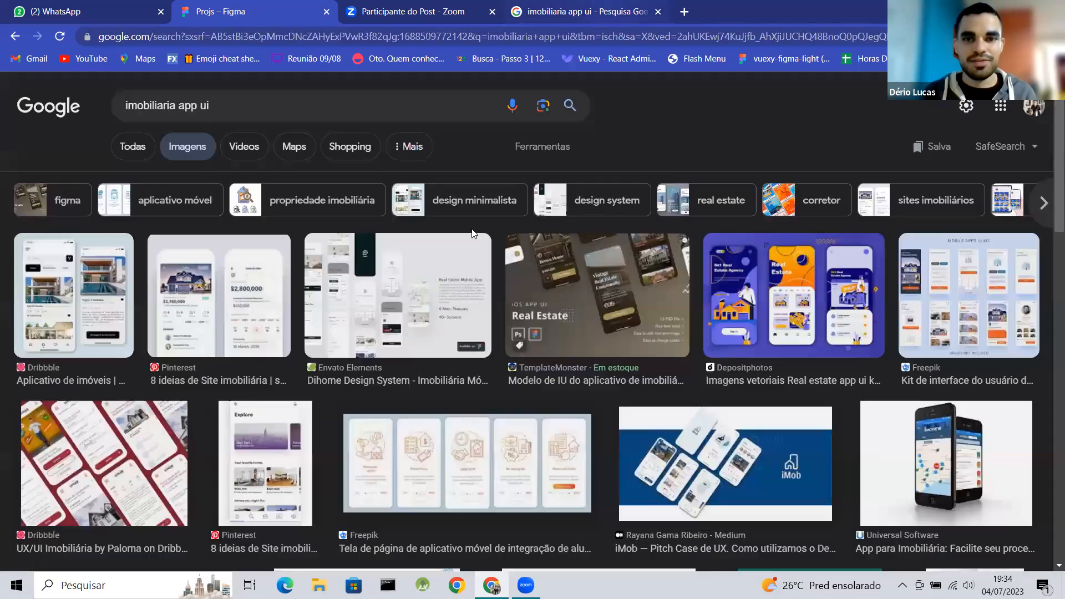
pyautogui.click(337, 291)
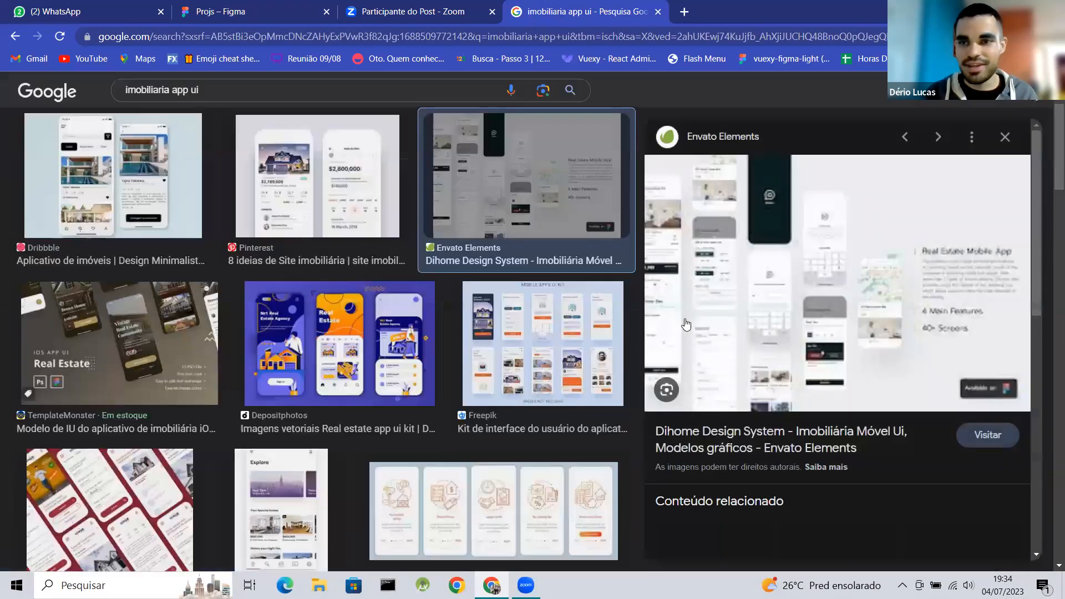
pyautogui.rightClick(957, 274)
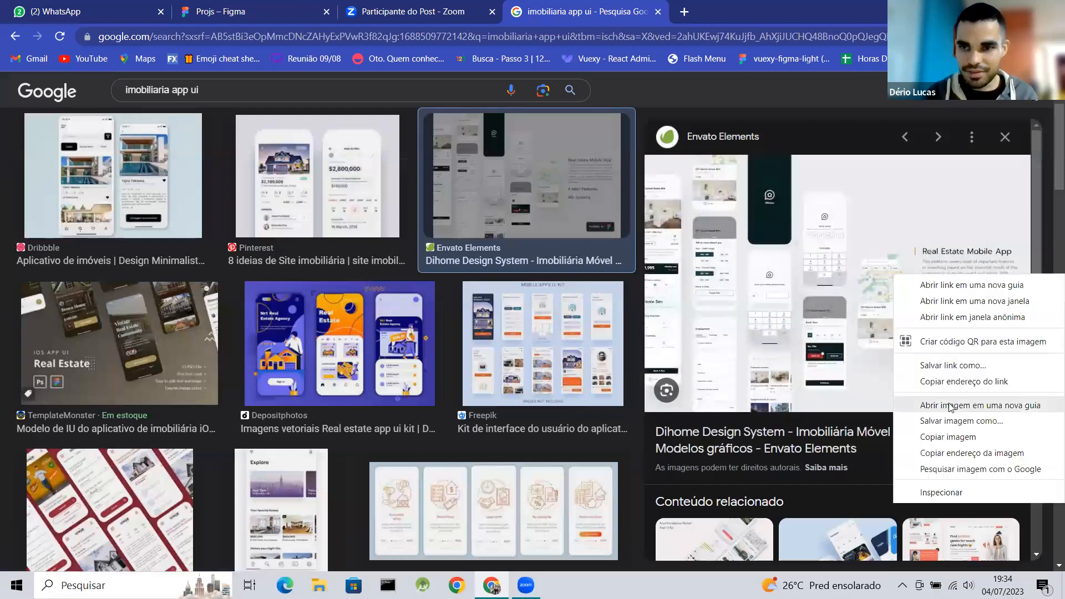
pyautogui.click(949, 437)
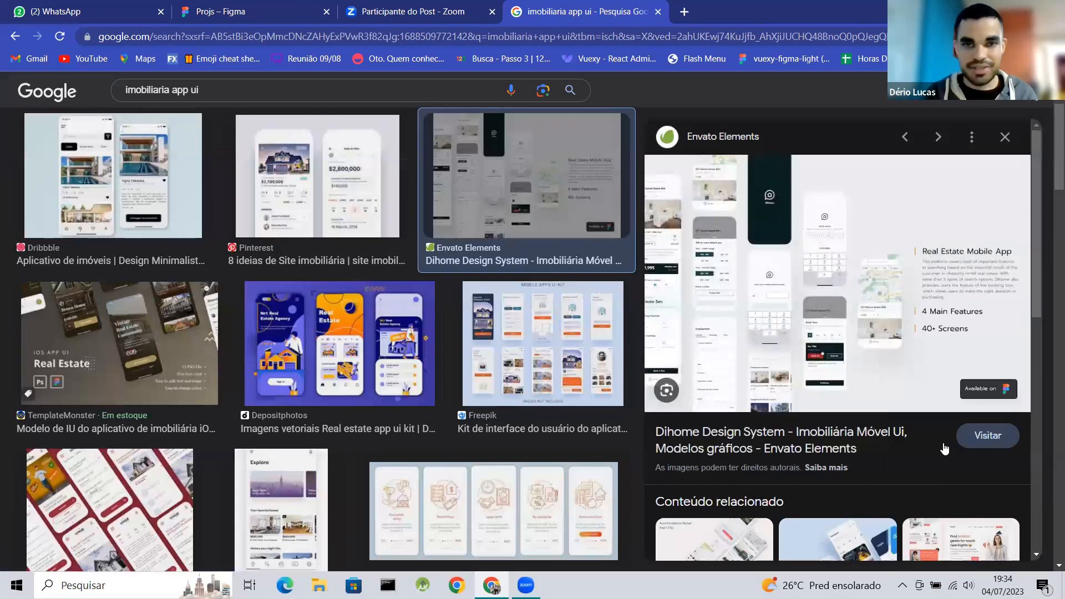
# Return to Figma, paste the copied reference image onto the canvas and delete it again.
pyautogui.click(173, 5)
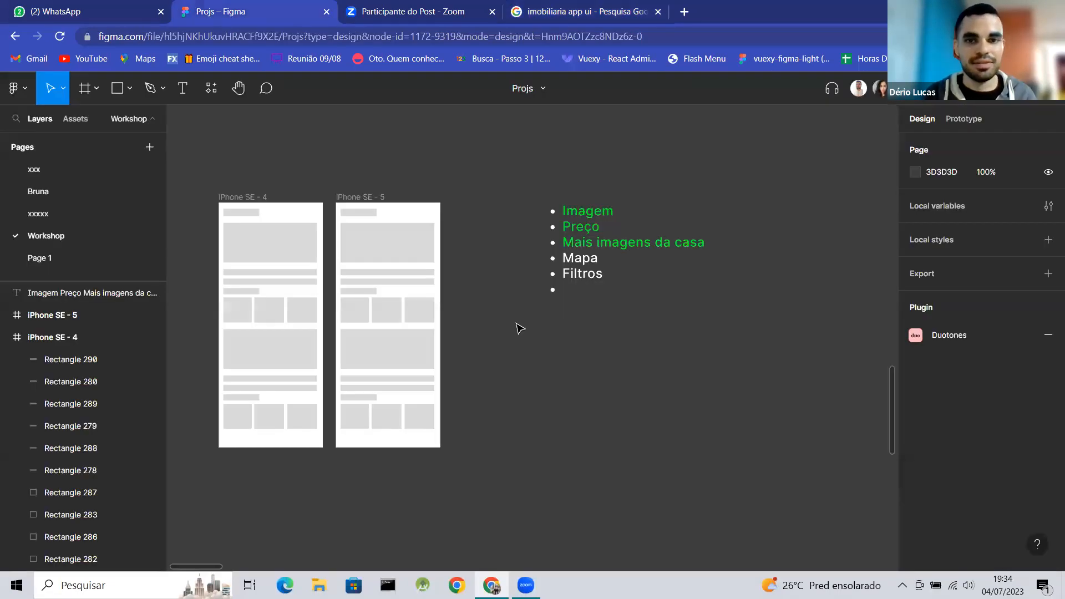
pyautogui.hotkey('ctrl', 'v')
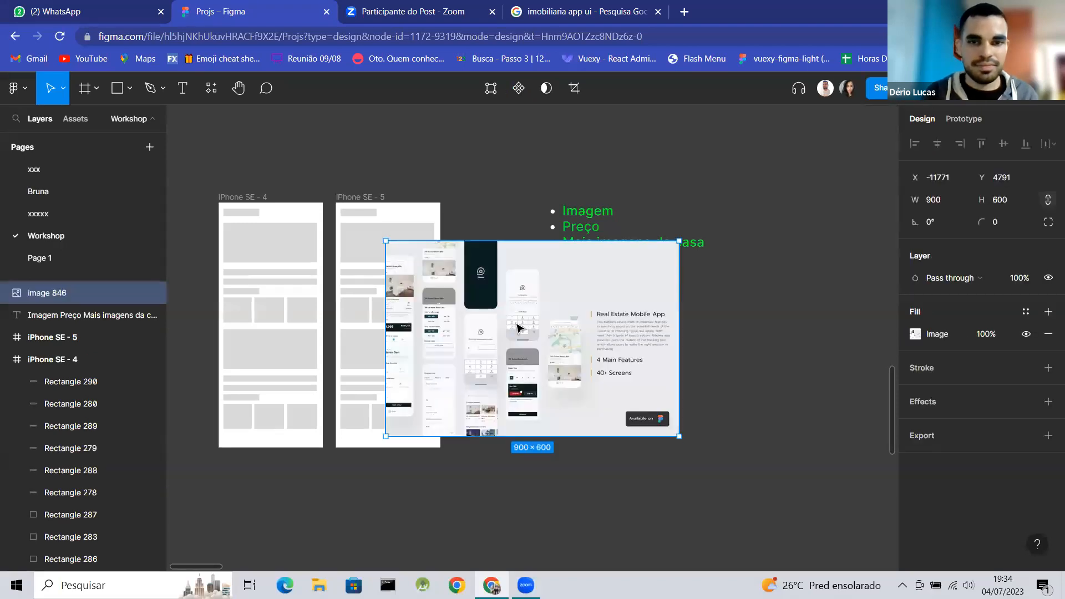
pyautogui.keyDown('ctrl'); pyautogui.scroll(-3, 520, 329); pyautogui.keyUp('ctrl')
pyautogui.press('Delete')
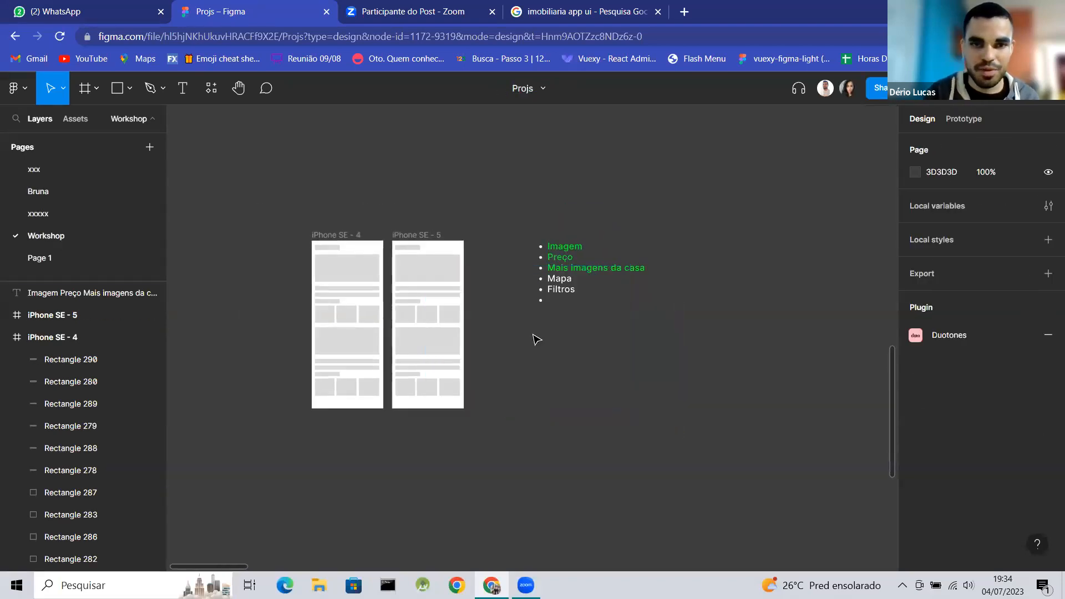
pyautogui.click(128, 93)
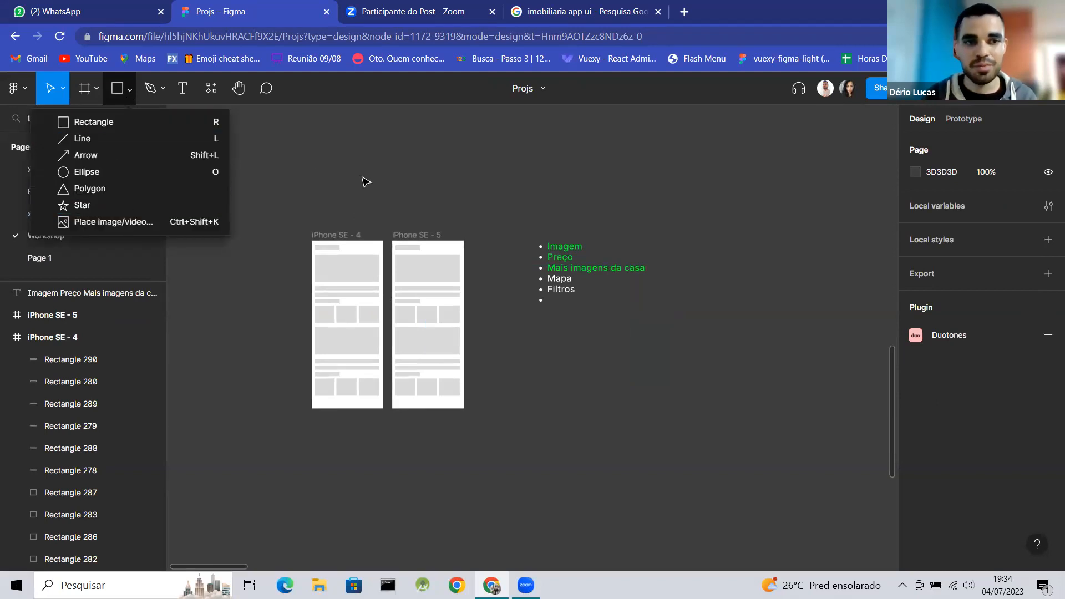
pyautogui.click(389, 188)
# Copy the five photos in the third column of the imgs section: house facade, living room, kitchen, bathroom and bedroom.
pyautogui.scroll(-1, 387, 186)
pyautogui.hscroll(1, 387, 186)
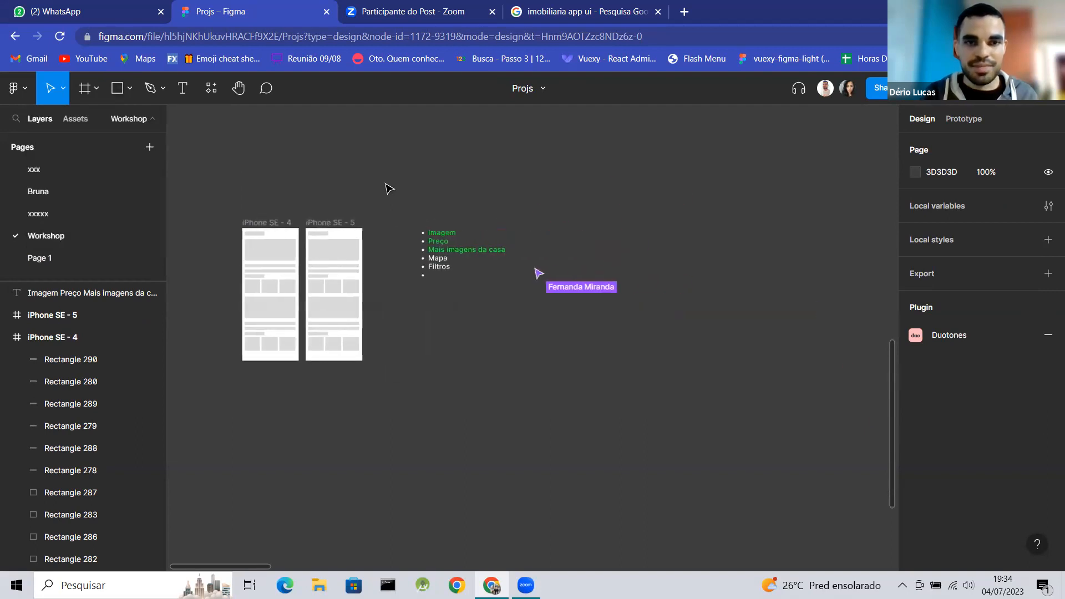
pyautogui.scroll(-2, 478, 345)
pyautogui.hscroll(6, 478, 345)
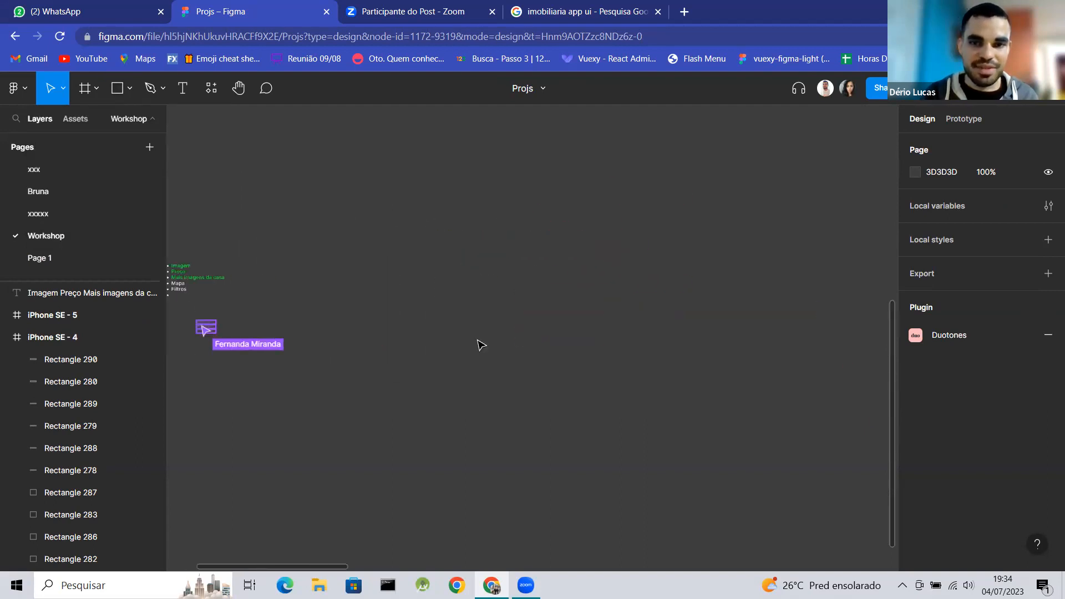
pyautogui.scroll(-3, 482, 346)
pyautogui.hscroll(6, 481, 345)
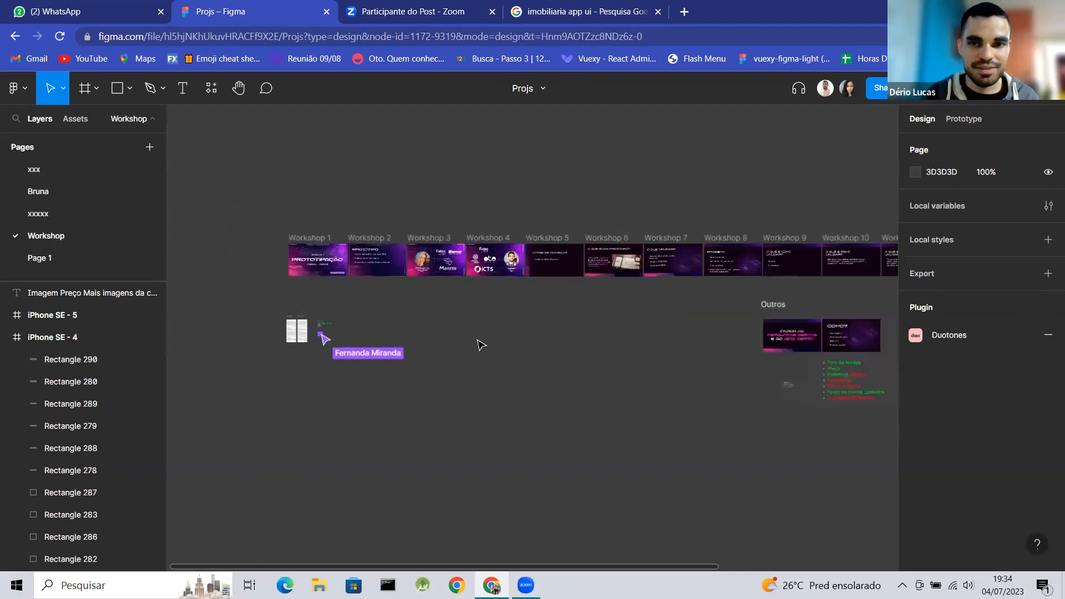
pyautogui.hscroll(4, 478, 347)
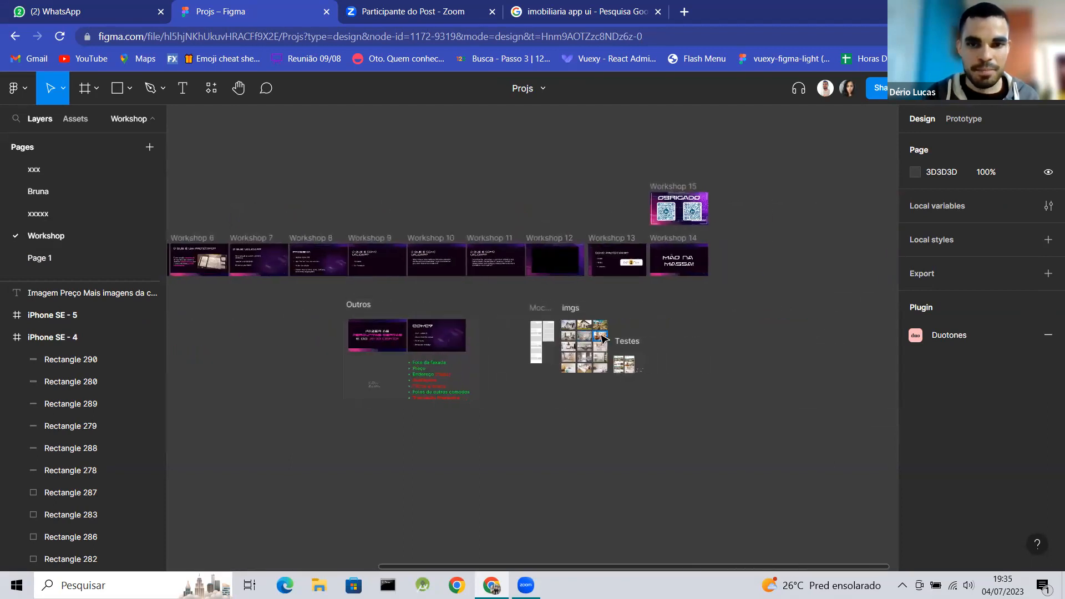
pyautogui.scroll(3, 605, 334)
pyautogui.scroll(2, 604, 333)
pyautogui.click(606, 342)
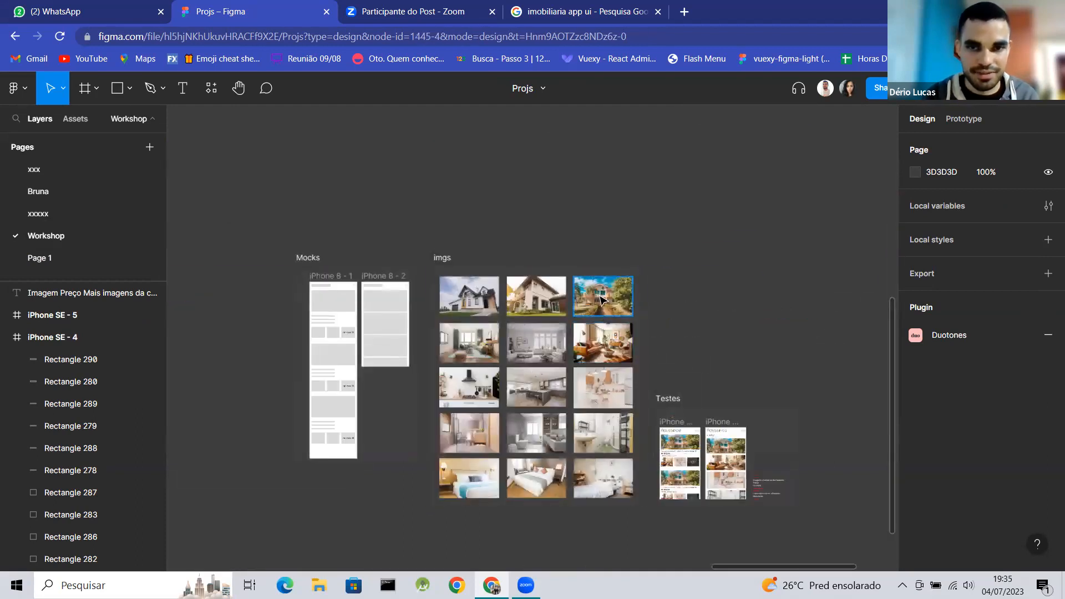
pyautogui.keyDown('shift'); pyautogui.click(608, 355); pyautogui.keyUp('shift')
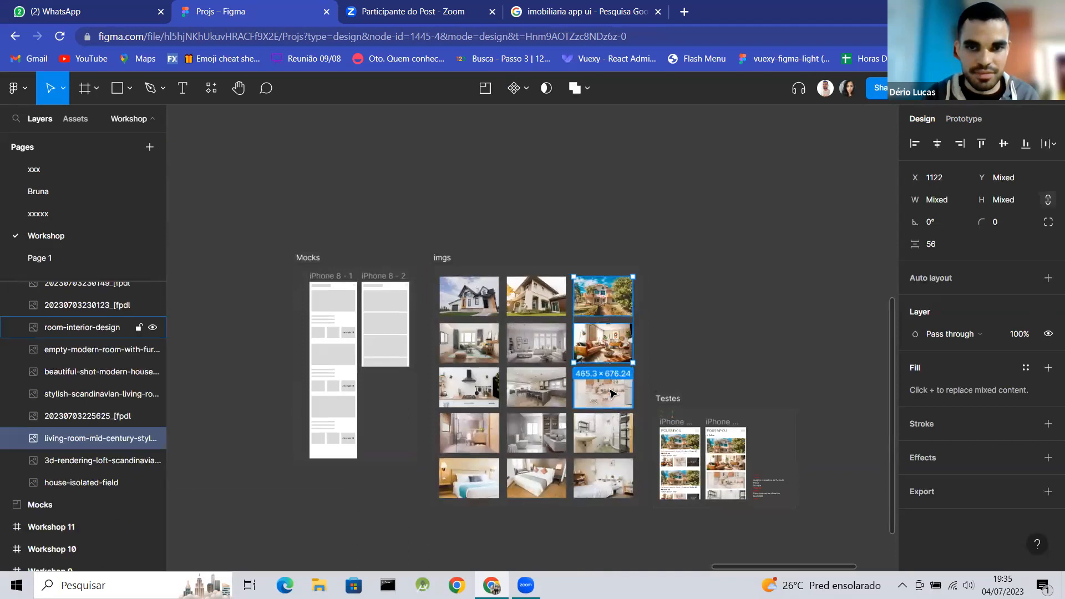
pyautogui.keyDown('shift'); pyautogui.click(610, 392); pyautogui.keyUp('shift')
pyautogui.keyDown('shift'); pyautogui.click(604, 445); pyautogui.keyUp('shift')
pyautogui.keyDown('shift'); pyautogui.click(601, 483); pyautogui.keyUp('shift')
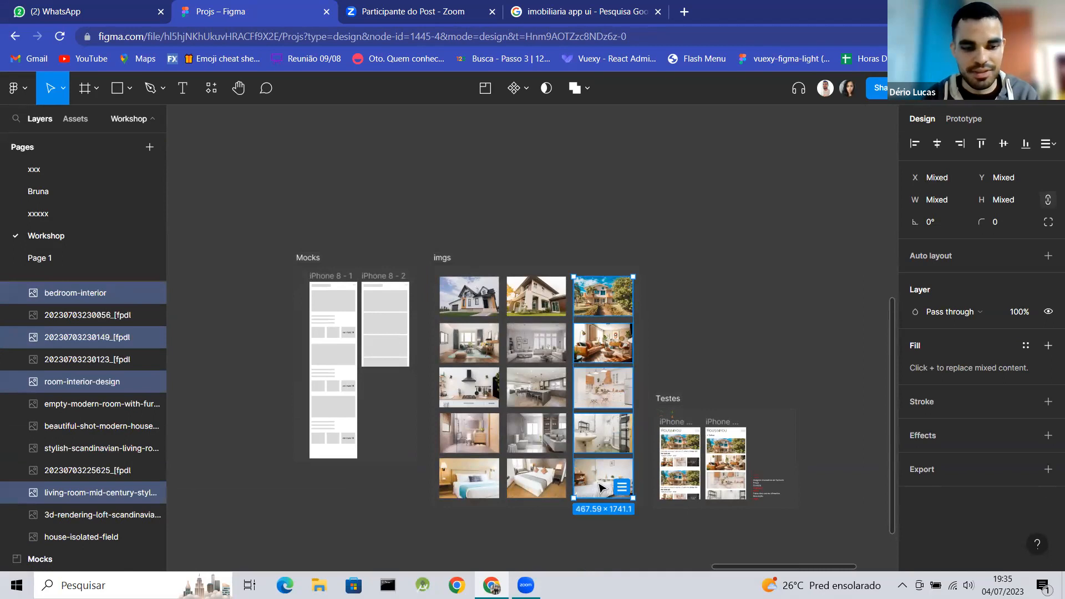
# Paste the five copied photos onto the empty canvas on the far side of the content list from the iPhone SE frames.
pyautogui.scroll(-3, 600, 489)
pyautogui.hscroll(-15, 599, 488)
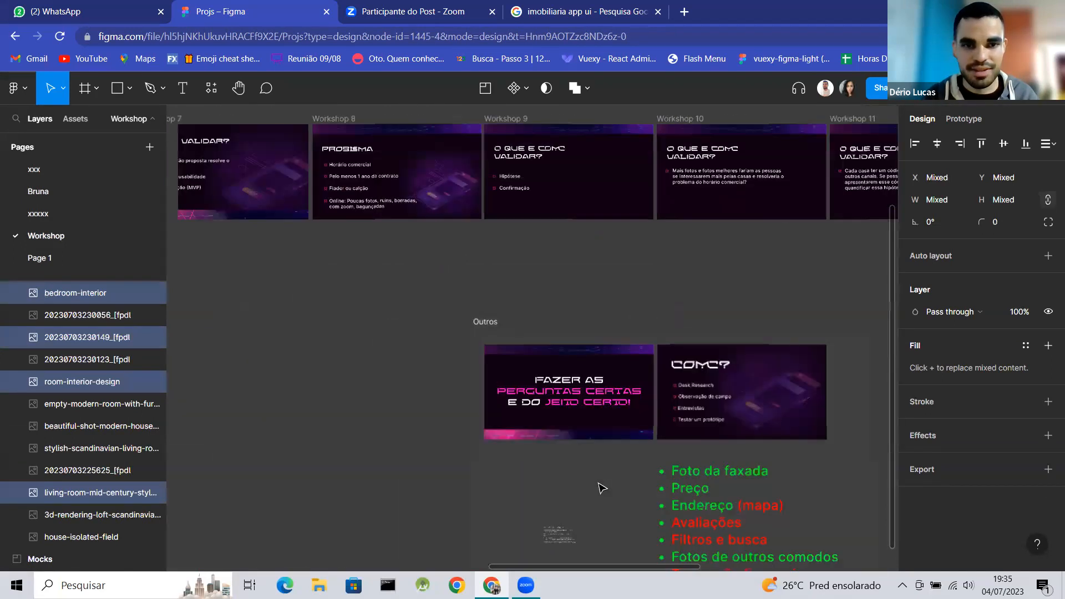
pyautogui.hscroll(-10, 599, 483)
pyautogui.scroll(-1, 599, 484)
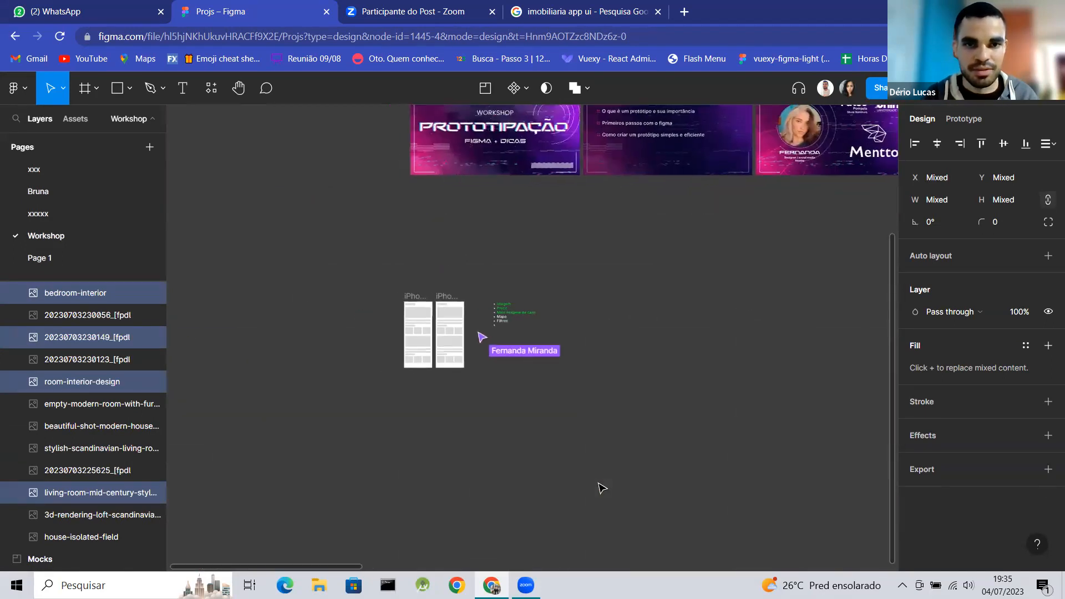
pyautogui.scroll(3, 599, 483)
pyautogui.scroll(3, 483, 244)
pyautogui.click(527, 257)
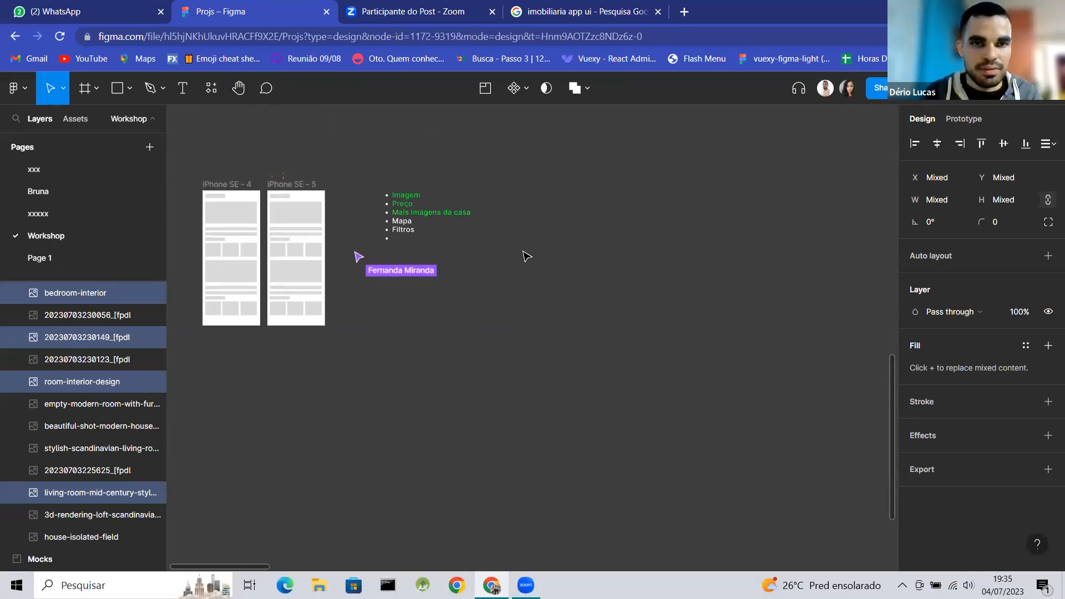
pyautogui.hotkey('ctrl', 'z')
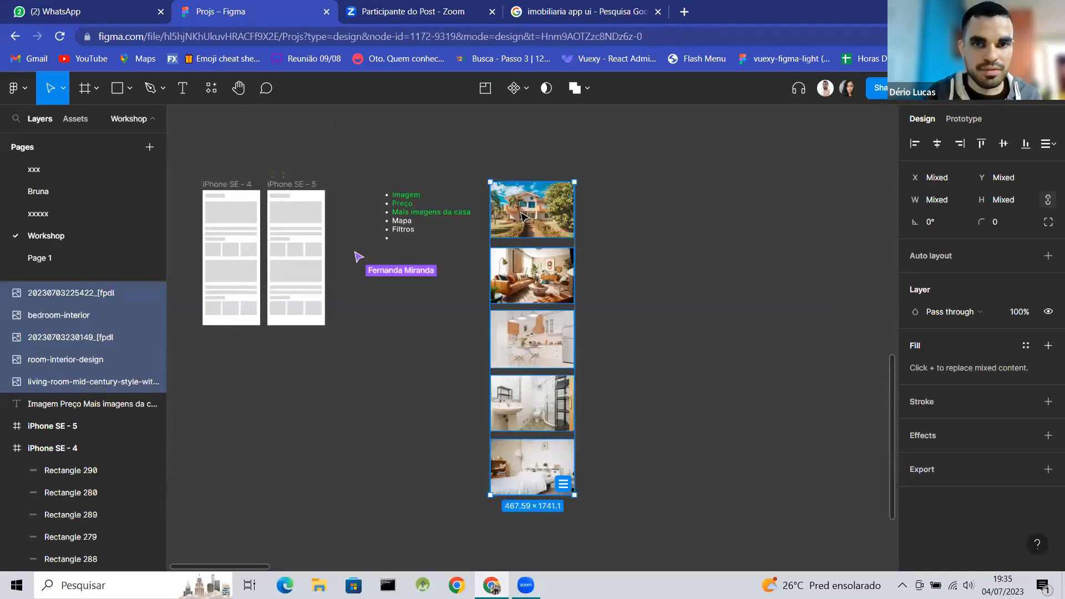
# Replace the header placeholder in the iPhone SE - 5 frame with the purple HOUSE4YOU logo, positioned at X 14, Y 19.
pyautogui.click(301, 168)
pyautogui.scroll(10, 301, 168)
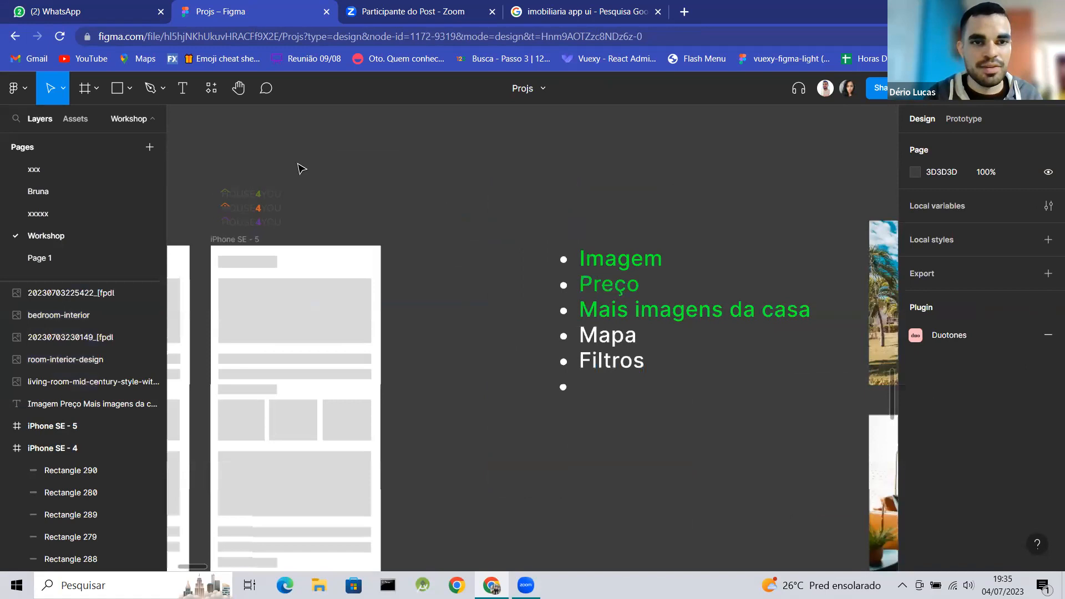
pyautogui.scroll(2, 301, 168)
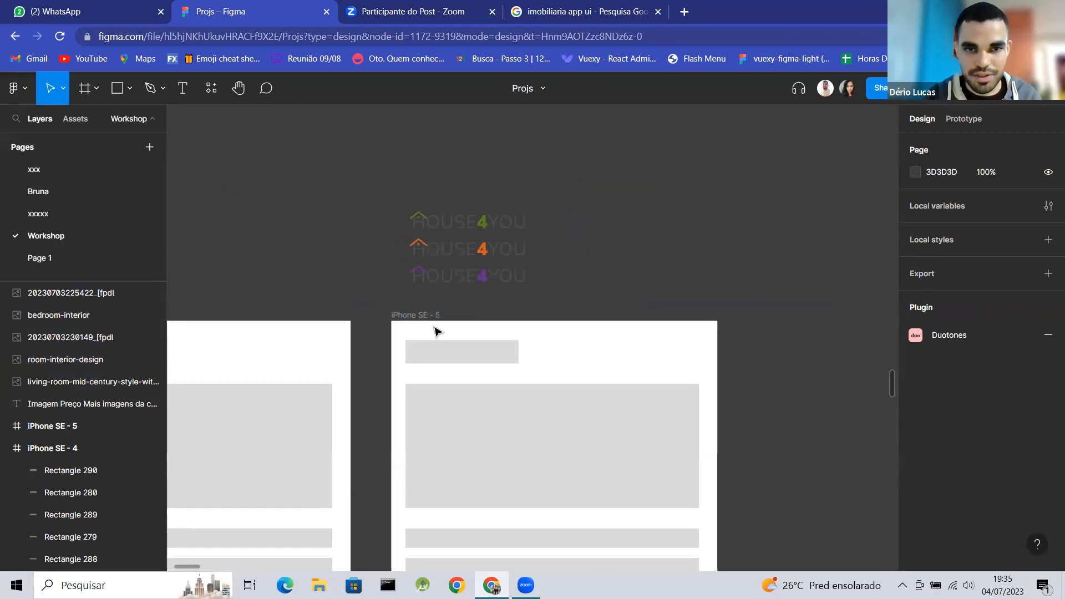
pyautogui.click(454, 360)
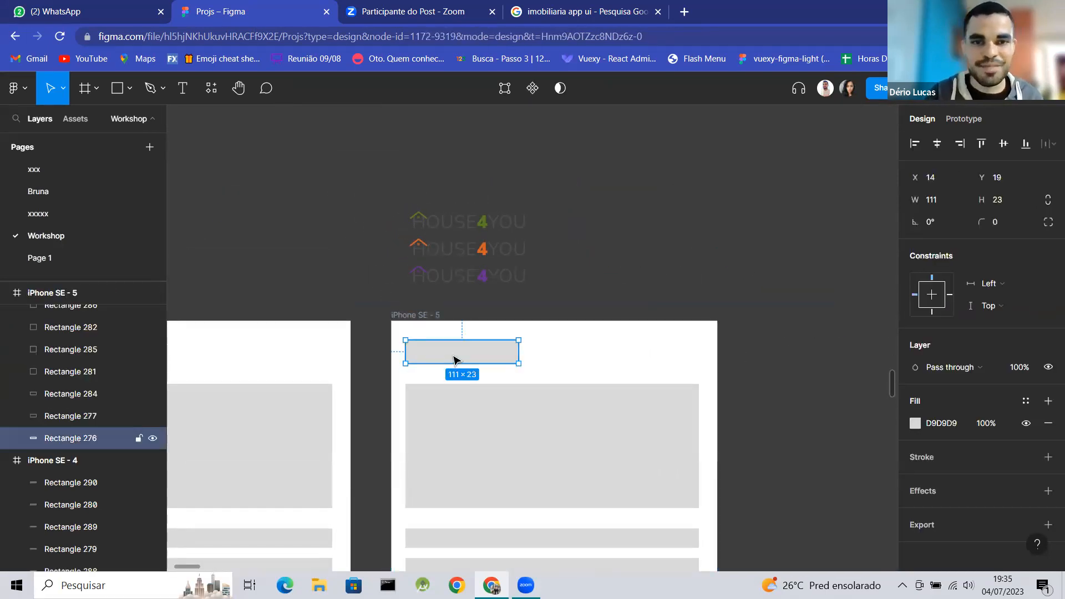
pyautogui.press('Escape')
pyautogui.click(469, 283)
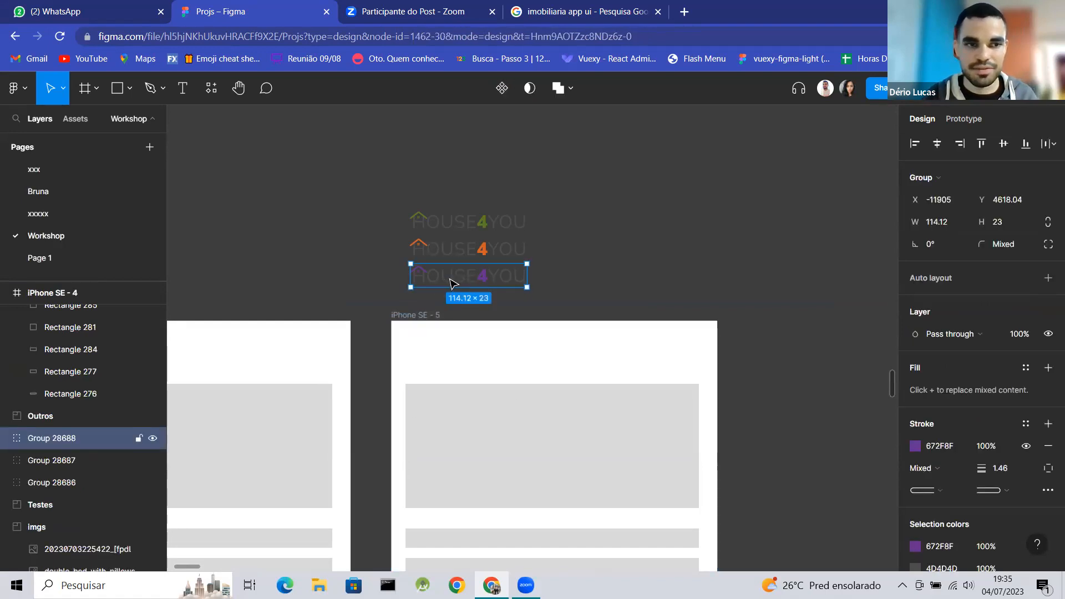
pyautogui.moveTo(454, 283); pyautogui.dragTo(447, 357)
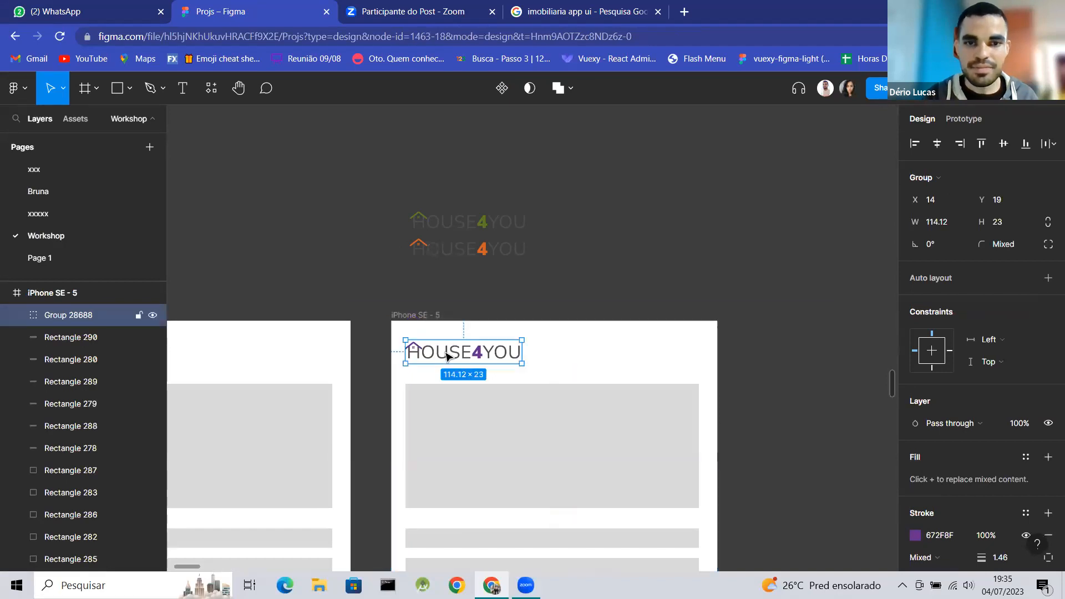
pyautogui.hscroll(1, 447, 357)
pyautogui.scroll(-1, 448, 357)
pyautogui.scroll(-2, 447, 357)
pyautogui.hscroll(2, 448, 357)
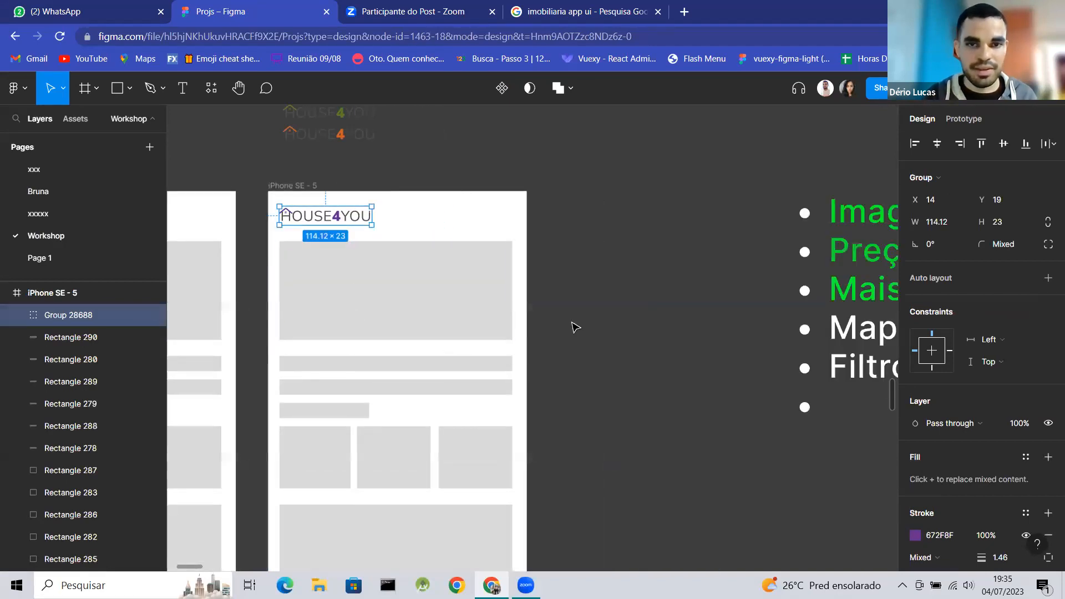
pyautogui.click(573, 326)
# Move the house facade photo from the pasted photo column into iPhone SE - 5, over the upper large image placeholder.
pyautogui.scroll(-3, 573, 325)
pyautogui.hscroll(3, 574, 326)
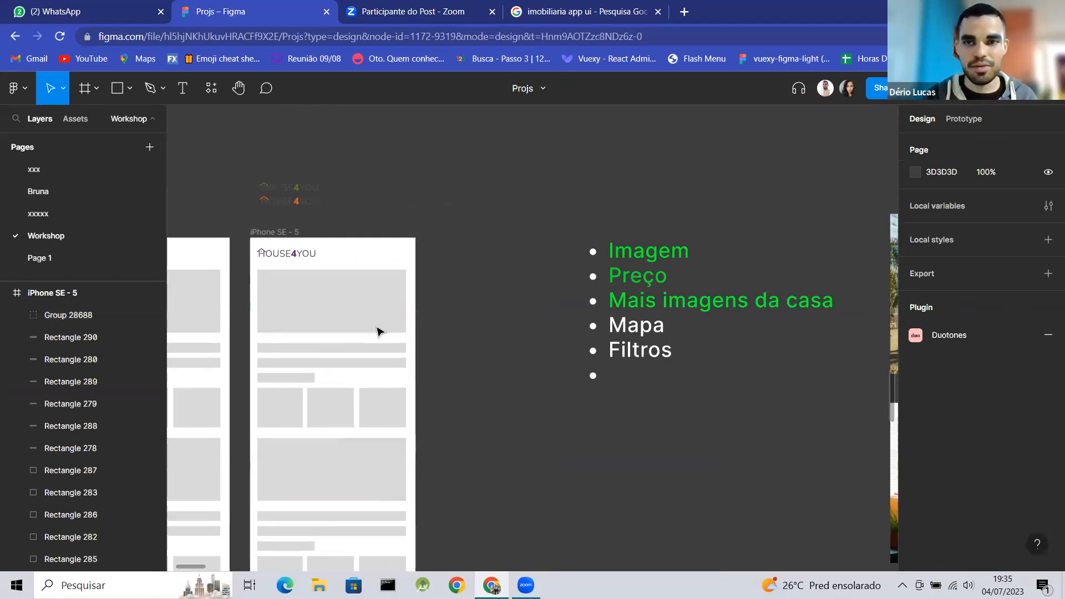
pyautogui.scroll(-2, 474, 309)
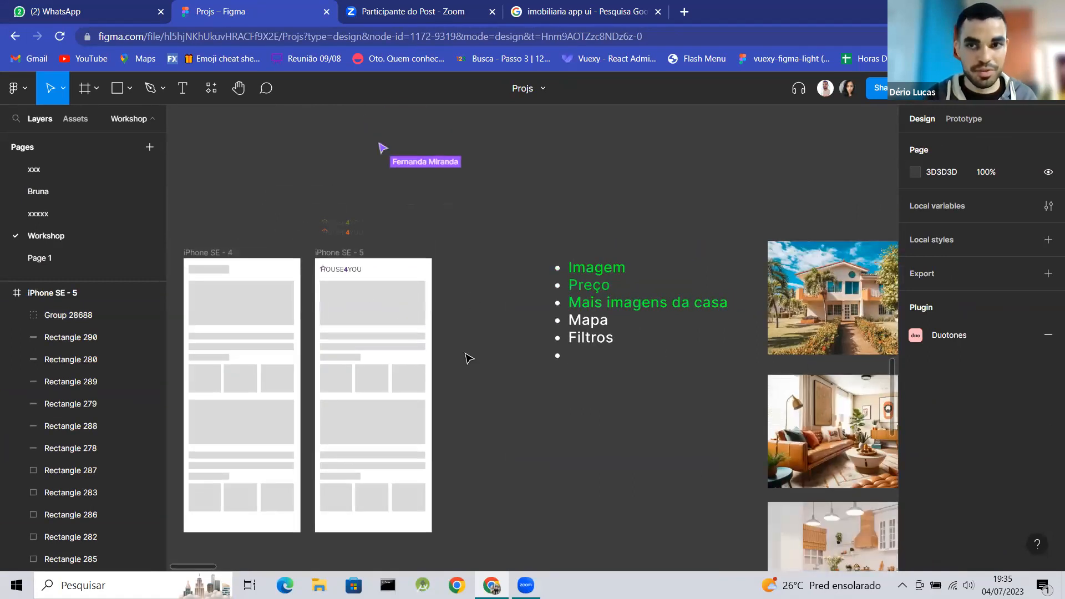
pyautogui.scroll(-2, 468, 359)
pyautogui.hscroll(3, 557, 316)
pyautogui.click(641, 317)
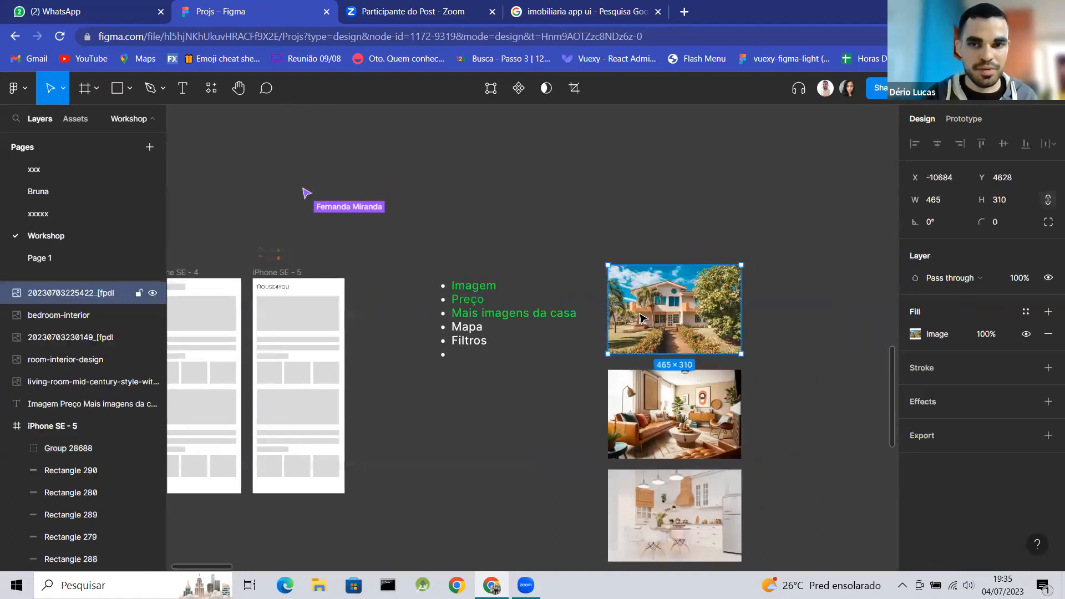
pyautogui.moveTo(641, 318); pyautogui.dragTo(294, 358)
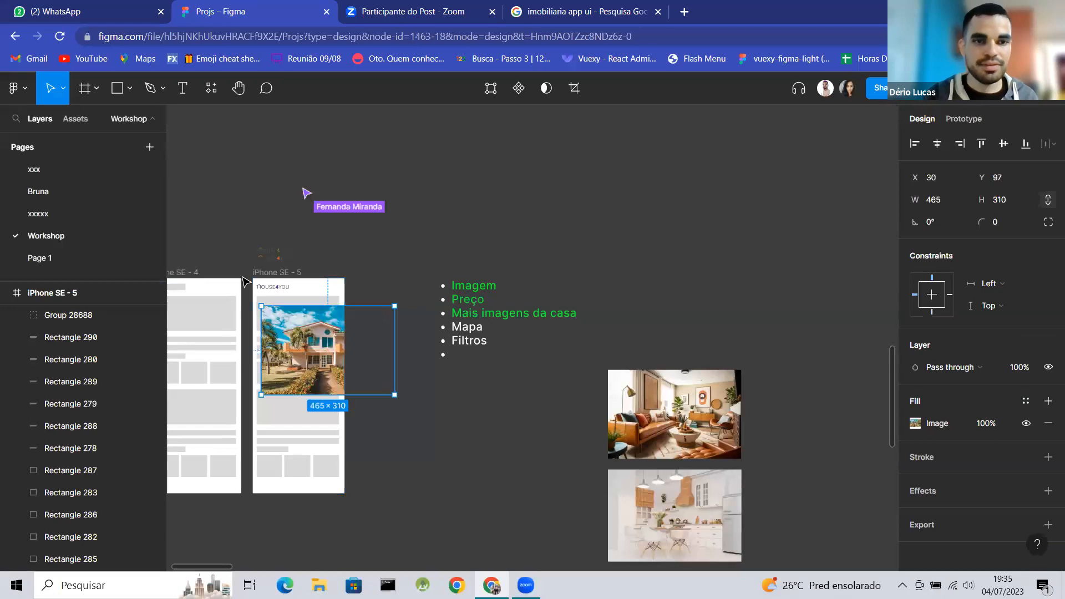
# Mask the house facade photo with the large placeholder rectangle beneath the logo.
pyautogui.scroll(3, 321, 344)
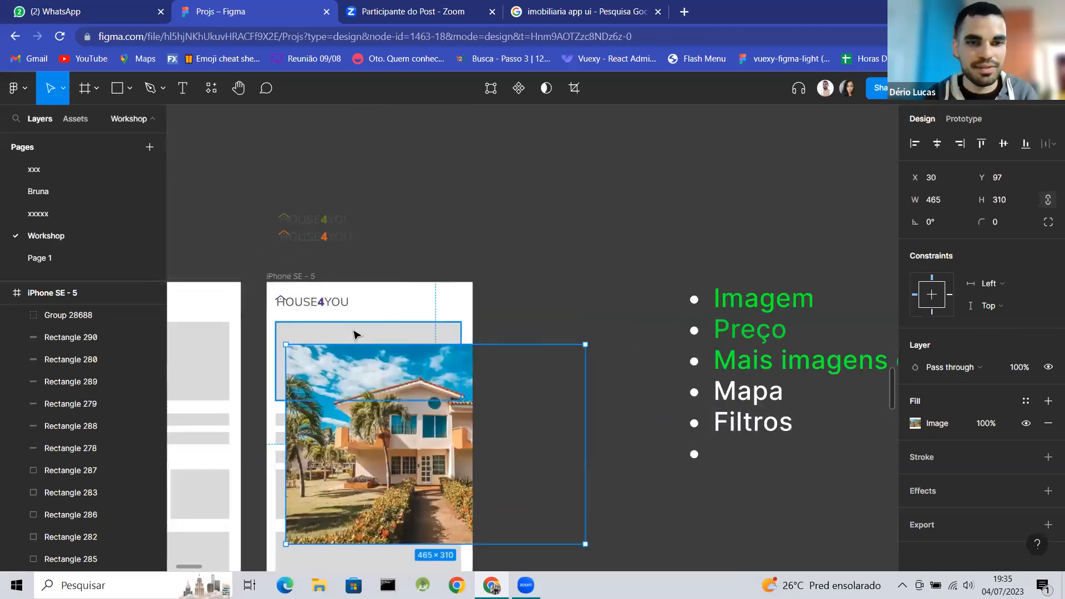
pyautogui.keyDown('shift'); pyautogui.click(355, 335); pyautogui.keyUp('shift')
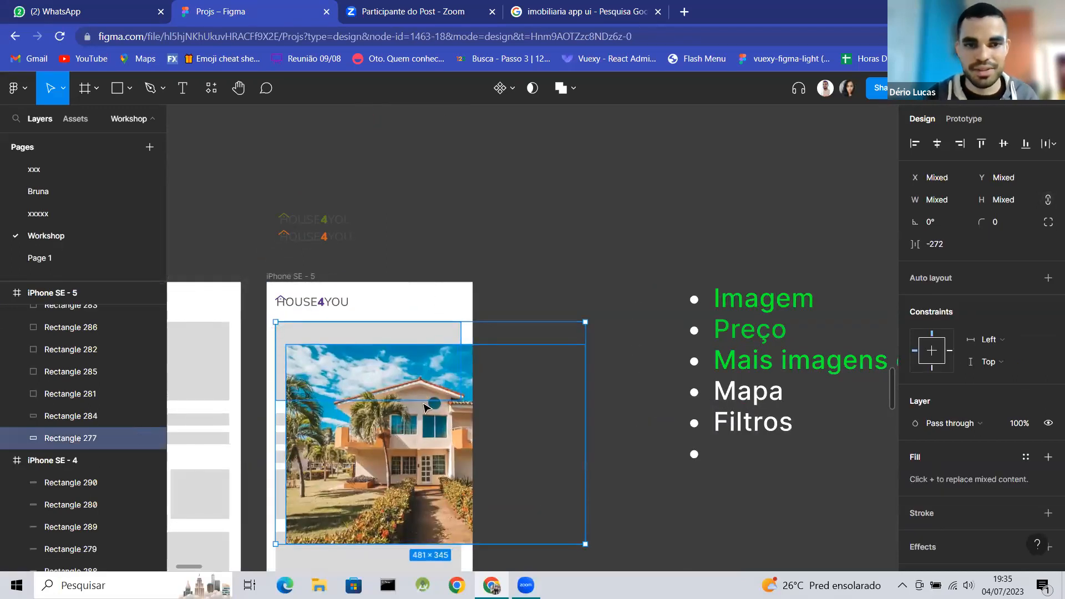
pyautogui.click(533, 99)
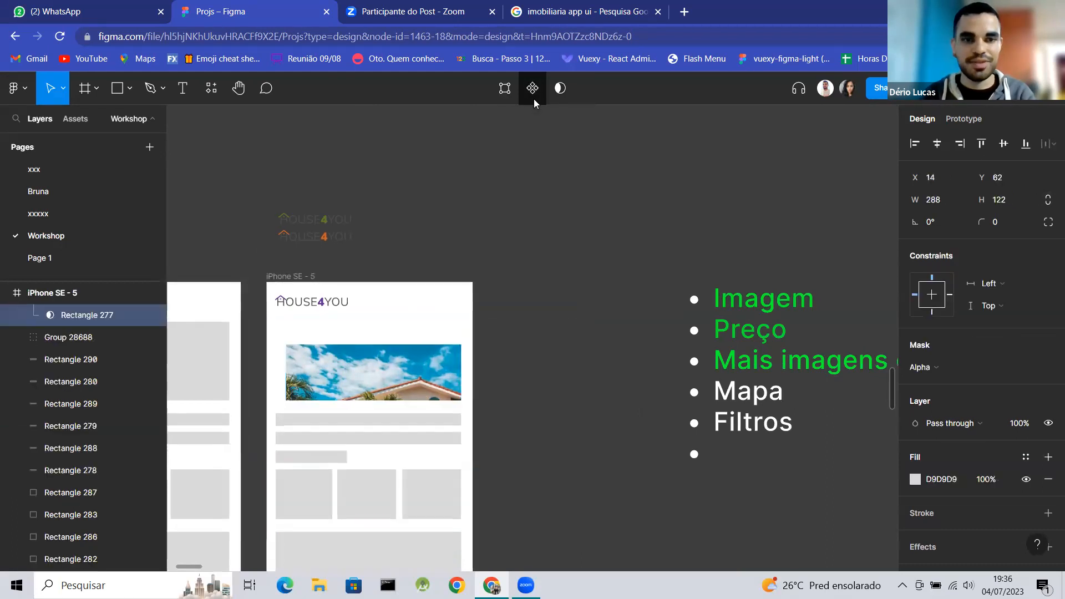
# Reposition the house photo inside its mask to X -9, Y 36 so that it fills the masked area.
pyautogui.click(371, 366)
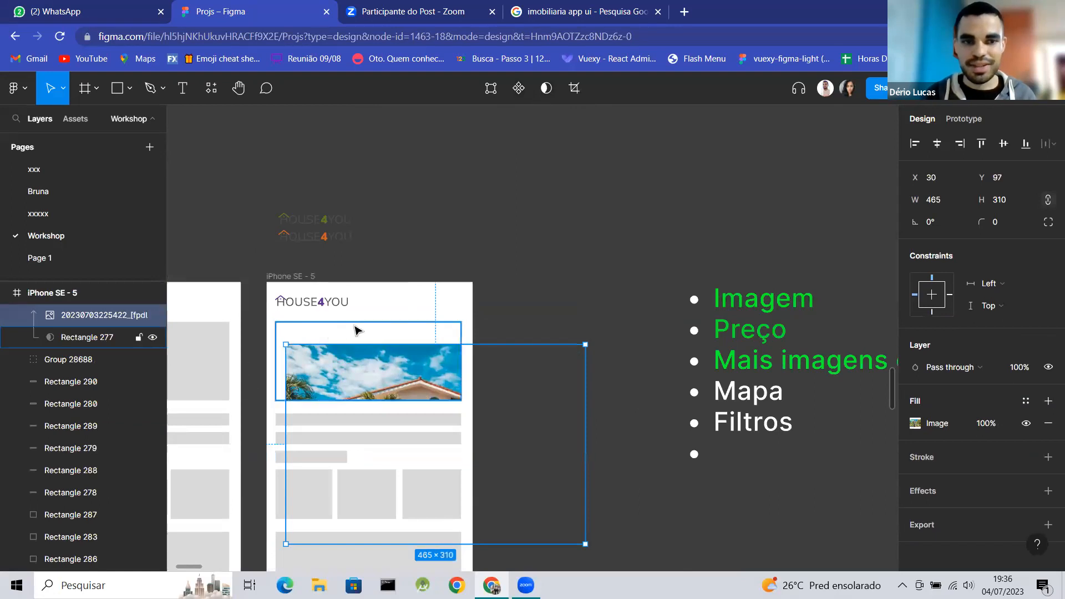
pyautogui.press('Left')
pyautogui.press('Left')
pyautogui.press('Left')
pyautogui.press('Left')
pyautogui.press('Left')
pyautogui.press('Left')
pyautogui.press('Left')
pyautogui.press('Left')
pyautogui.press('Left')
pyautogui.press('Left')
pyautogui.press('Left')
pyautogui.press('Left')
pyautogui.press('Left')
pyautogui.press('Left')
pyautogui.press('Left')
pyautogui.press('Left')
pyautogui.press('Left')
pyautogui.press('Left')
pyautogui.press('Left')
pyautogui.press('Left')
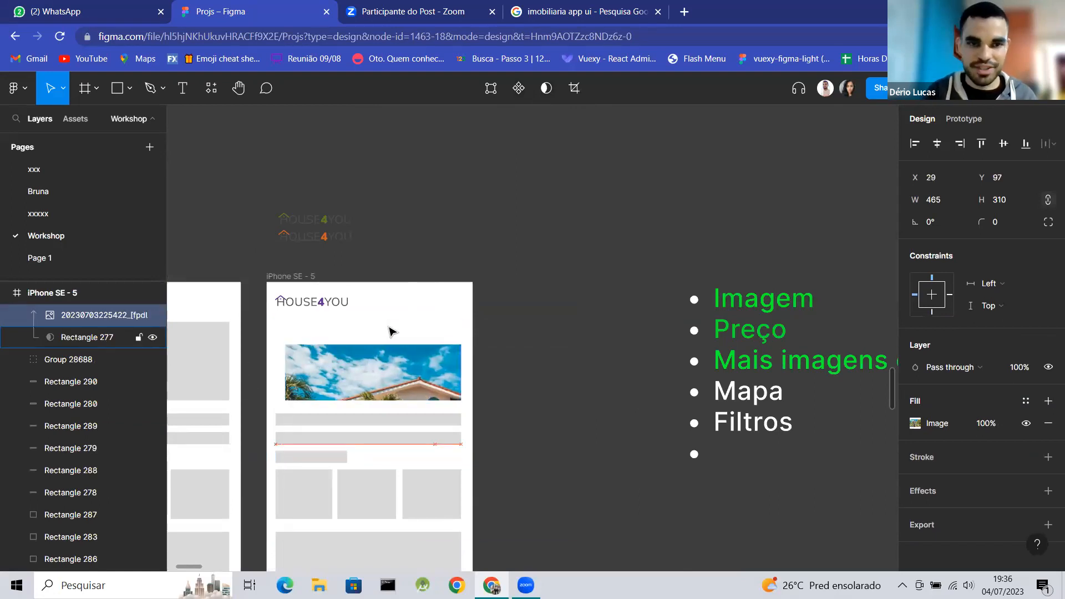
pyautogui.press('Left')
pyautogui.press('Left')
pyautogui.press('Left')
pyautogui.press('Left')
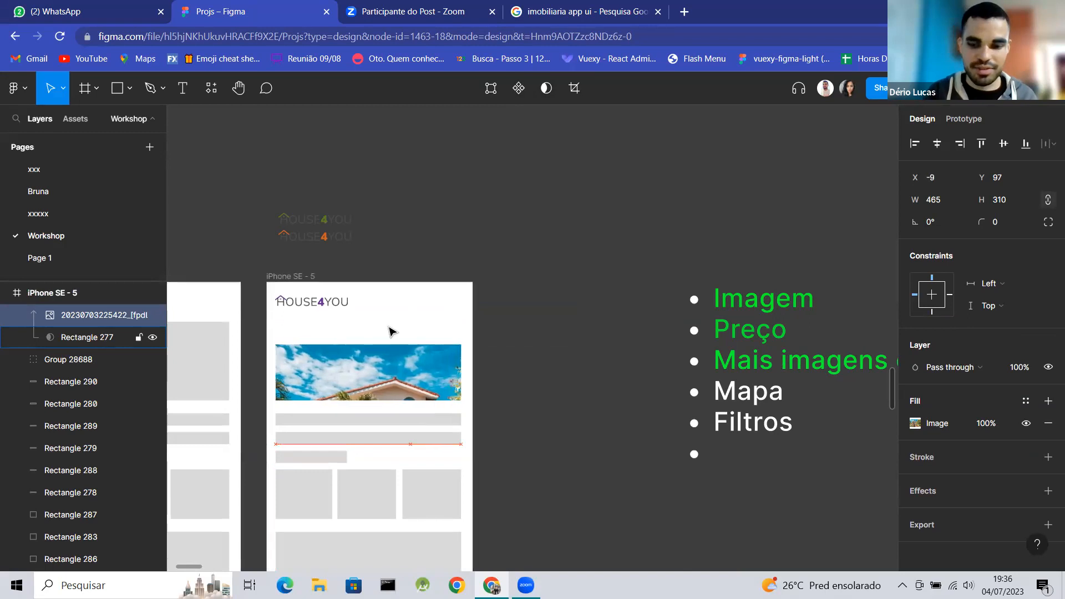
pyautogui.press('Up')
pyautogui.press('Up')
pyautogui.press('Up')
pyautogui.press('Up')
pyautogui.press('Up')
pyautogui.press('Up')
pyautogui.press('Up')
pyautogui.press('Up')
pyautogui.press('Up')
pyautogui.press('Up')
pyautogui.press('Up')
pyautogui.press('Up')
pyautogui.press('Up')
pyautogui.press('Up')
pyautogui.press('Up')
pyautogui.press('Up')
pyautogui.press('Up')
pyautogui.press('Up')
pyautogui.press('Up')
pyautogui.press('Up')
pyautogui.press('Up')
pyautogui.press('Up')
pyautogui.press('Up')
pyautogui.press('Up')
pyautogui.press('Up')
pyautogui.press('Up')
pyautogui.press('Up')
pyautogui.press('Up')
pyautogui.press('Up')
pyautogui.press('Up')
pyautogui.press('Up')
pyautogui.press('Up')
pyautogui.press('Up')
pyautogui.press('Up')
pyautogui.press('Up')
pyautogui.press('Up')
pyautogui.press('Up')
pyautogui.press('Up')
pyautogui.press('Up')
pyautogui.press('Up')
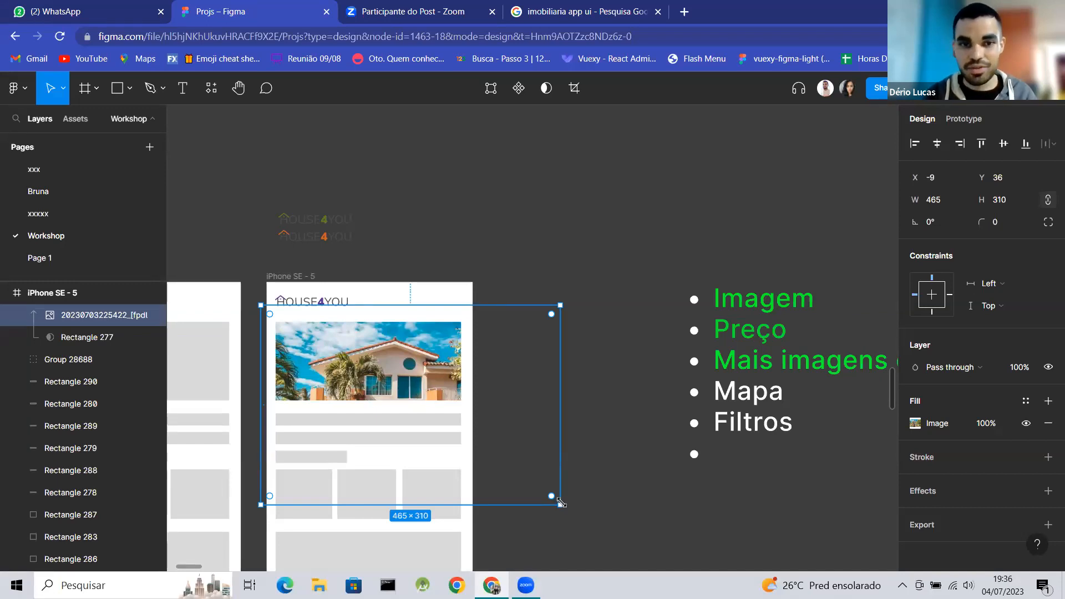
# Scale the masked house photo down proportionally with the Scale tool to about 322 × 214.67.
pyautogui.moveTo(560, 405); pyautogui.dragTo(511, 393)
pyautogui.hotkey('ctrl', 'z')
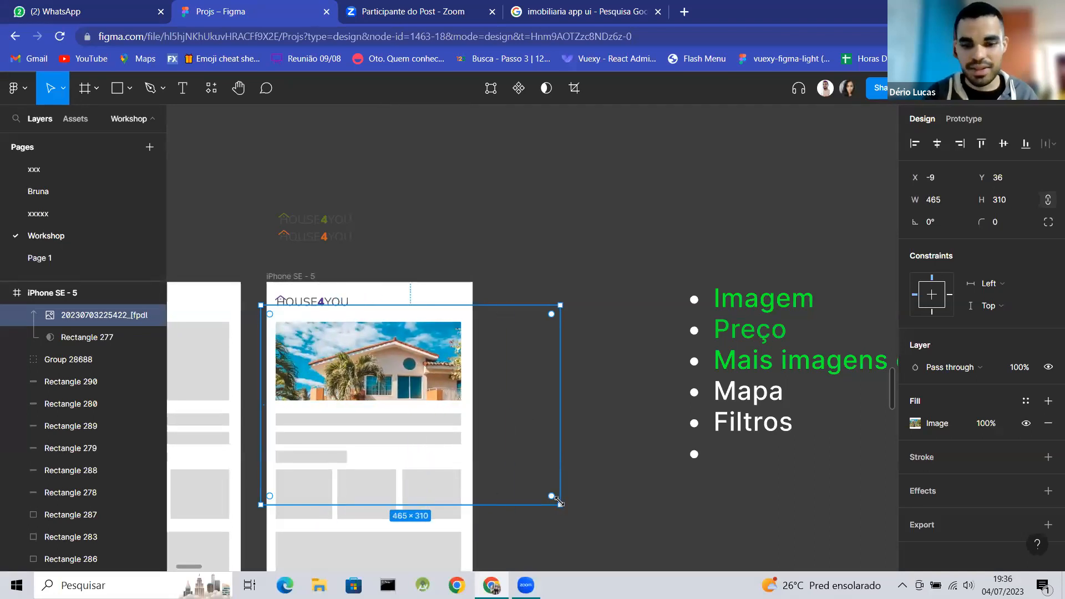
pyautogui.press('k')
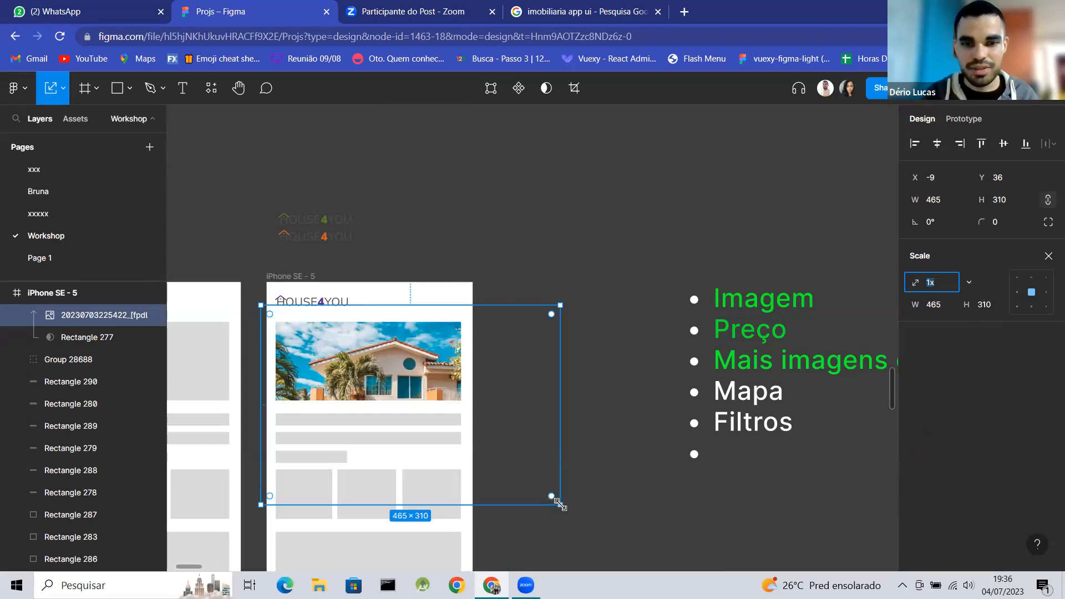
pyautogui.moveTo(559, 502); pyautogui.dragTo(469, 398)
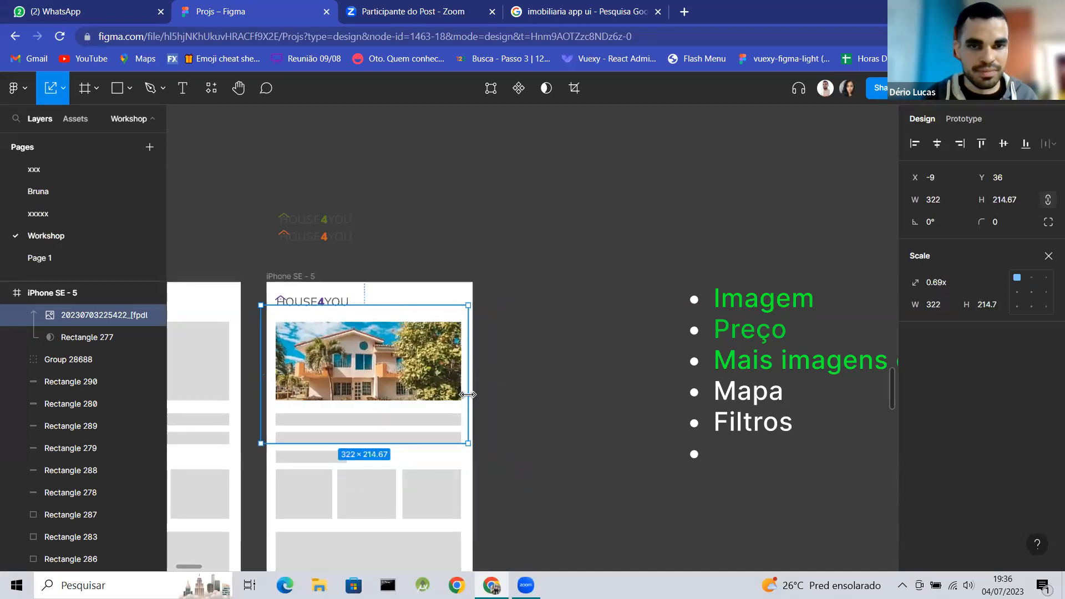
# Nudge the scaled house photo upward inside its mask to about Y 24 and deselect it.
pyautogui.press('Up')
pyautogui.press('Up')
pyautogui.press('Up')
pyautogui.press('Up')
pyautogui.press('Up')
pyautogui.press('Up')
pyautogui.press('Up')
pyautogui.press('Up')
pyautogui.press('Up')
pyautogui.press('Up')
pyautogui.press('Up')
pyautogui.press('Up')
pyautogui.press('Up')
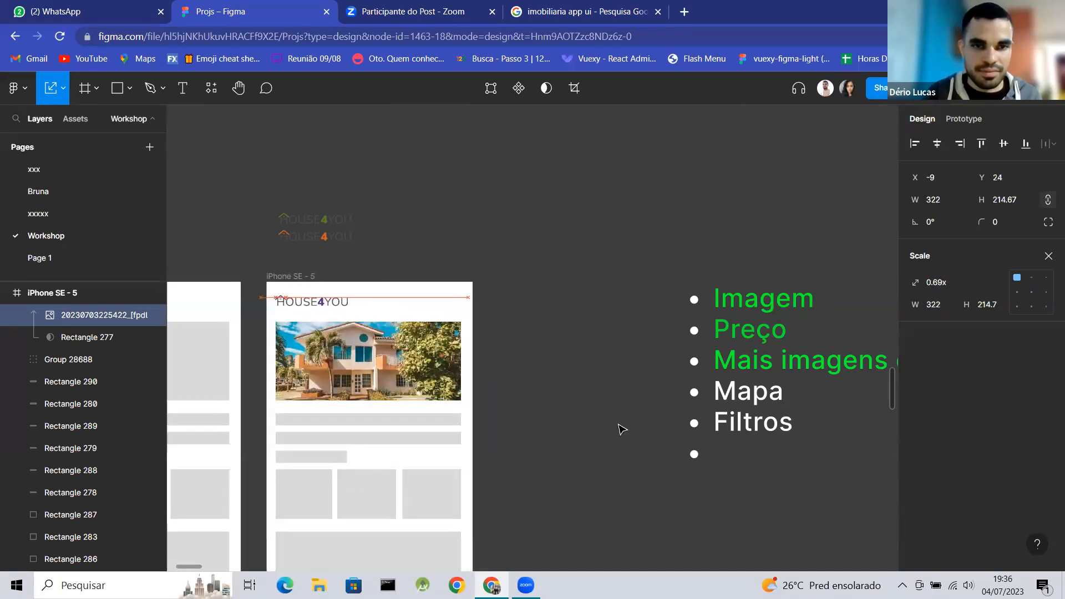
pyautogui.click(569, 368)
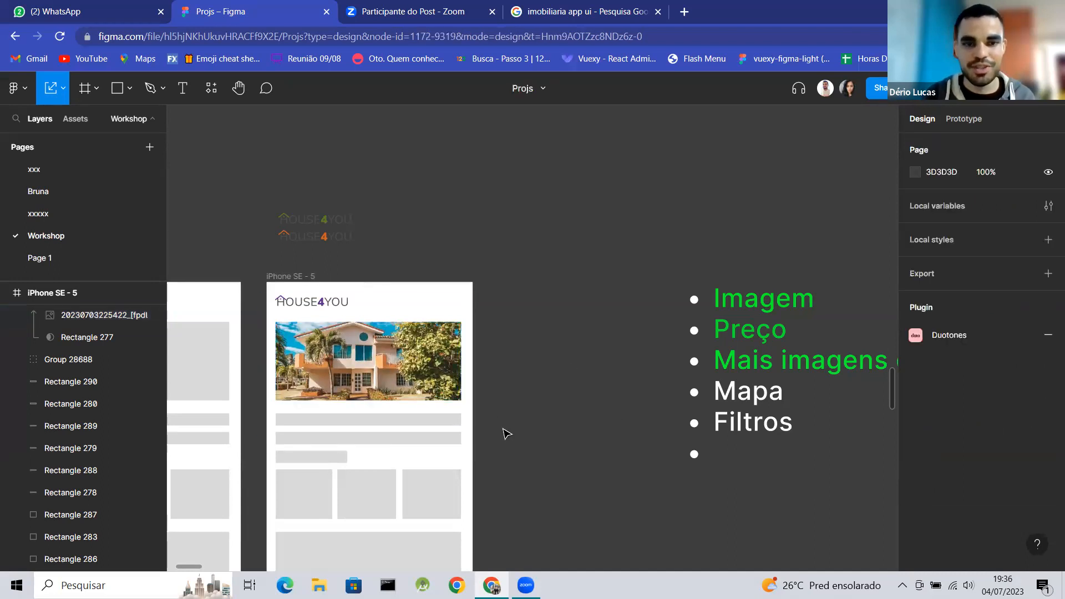
# Delete the first full-width text placeholder bar directly below the house photo in iPhone SE - 5.
pyautogui.hscroll(1, 504, 433)
pyautogui.hscroll(-2, 505, 434)
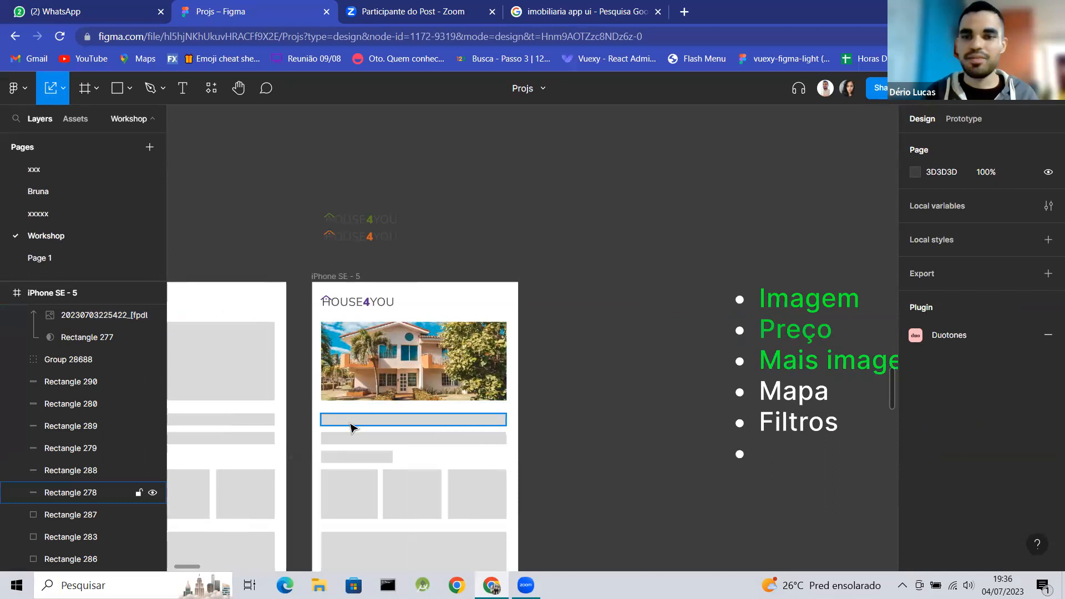
pyautogui.scroll(5, 352, 427)
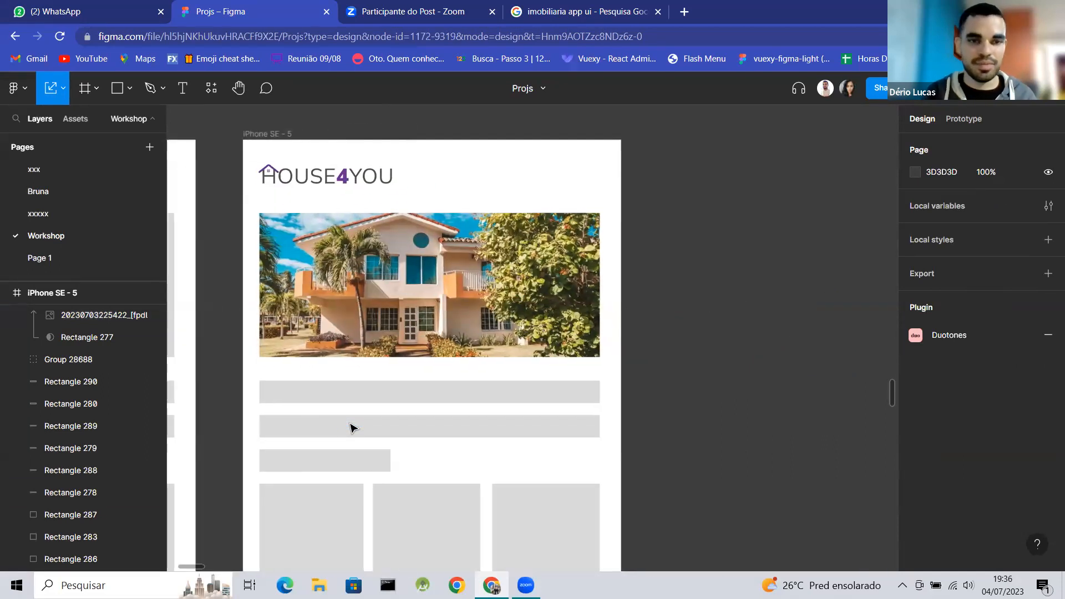
pyautogui.scroll(-2, 352, 427)
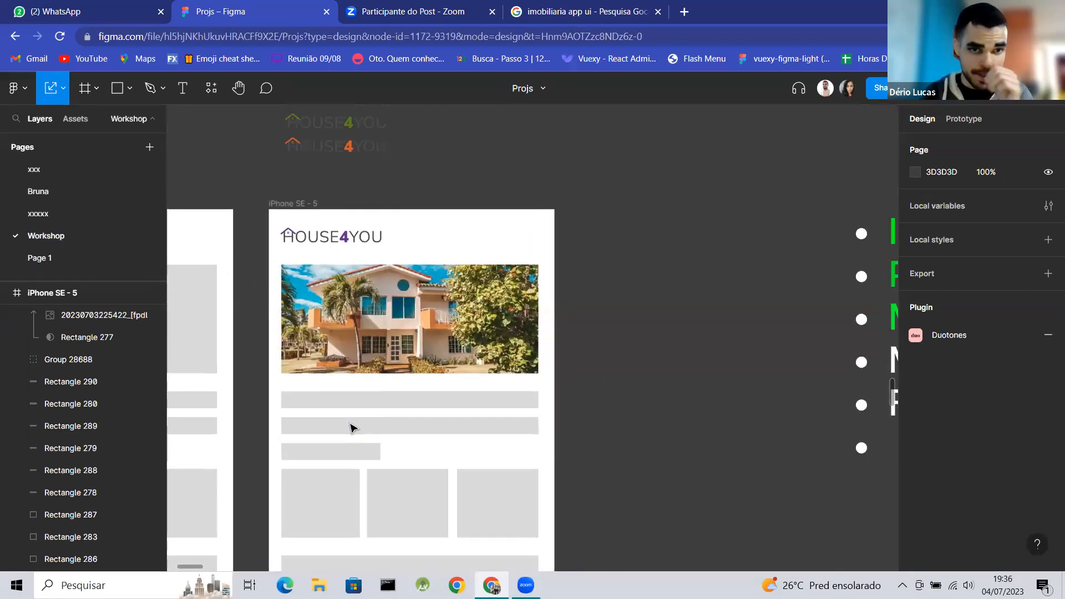
pyautogui.click(338, 401)
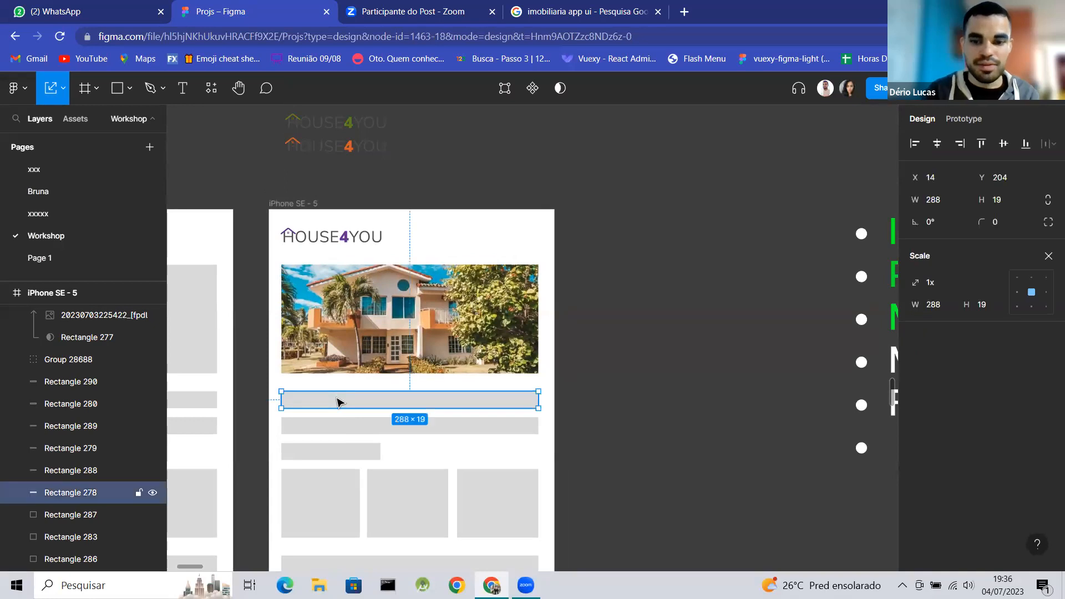
pyautogui.press('Delete')
# Add the title text "Esta é uma casa boa - #3234" in the empty space below the house photo.
pyautogui.click(184, 86)
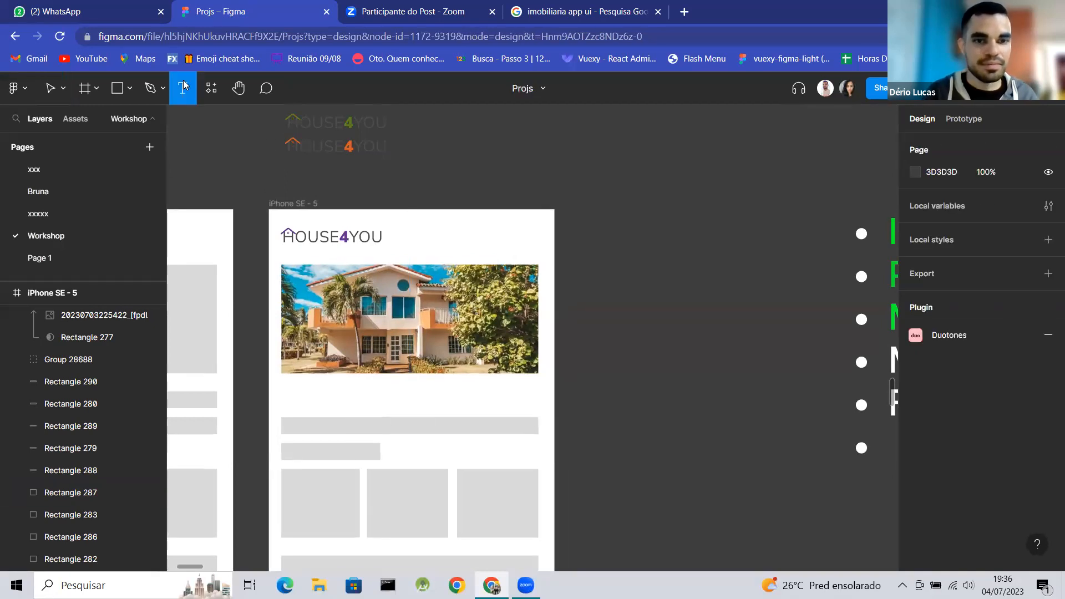
pyautogui.click(286, 391)
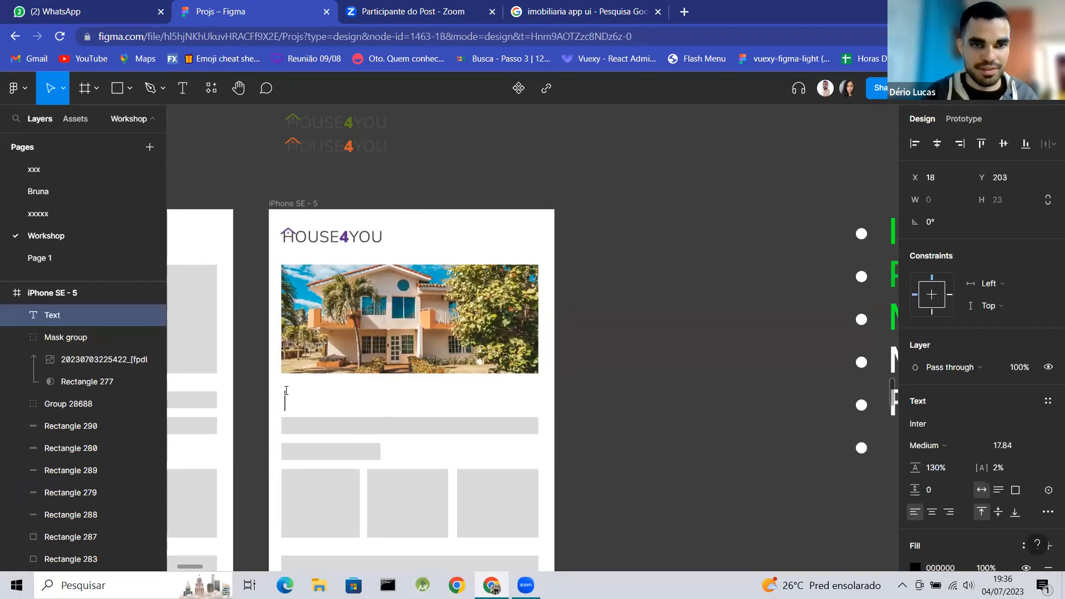
pyautogui.write('Esta ')
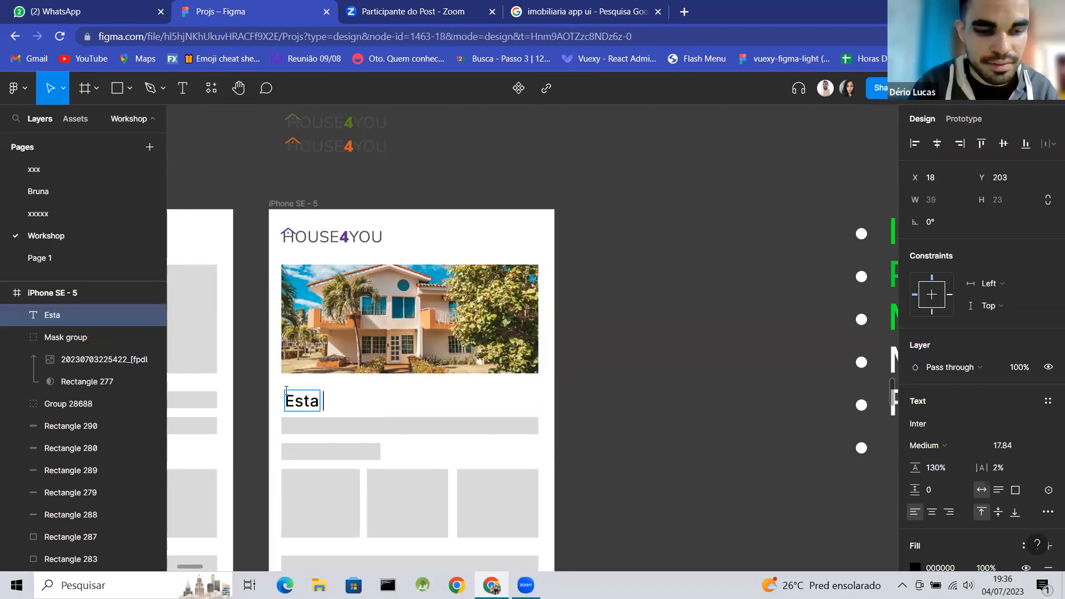
pyautogui.write('é uma ca')
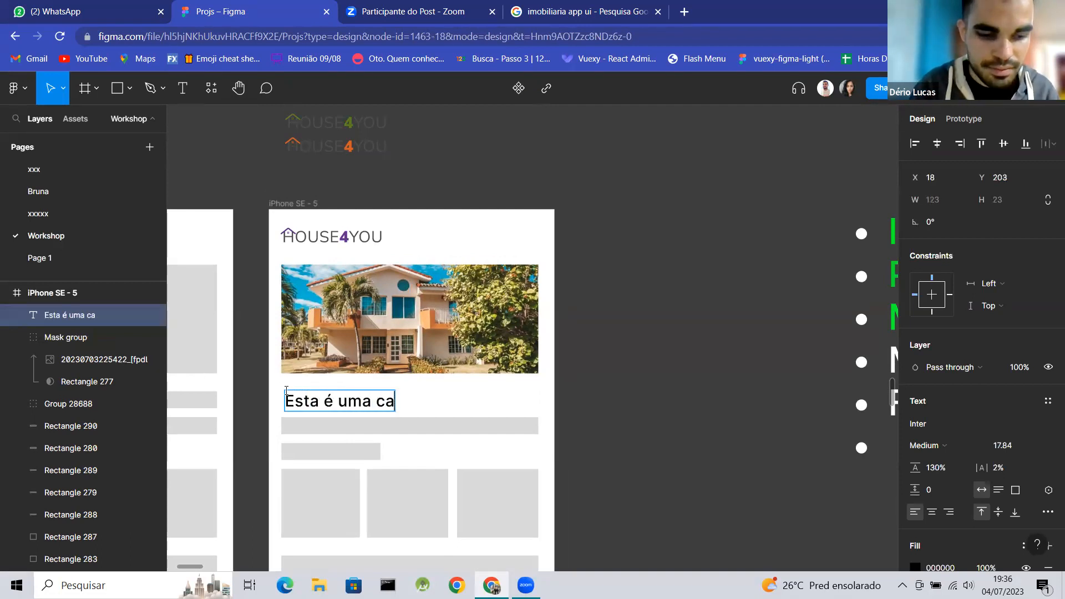
pyautogui.write('sa boa -')
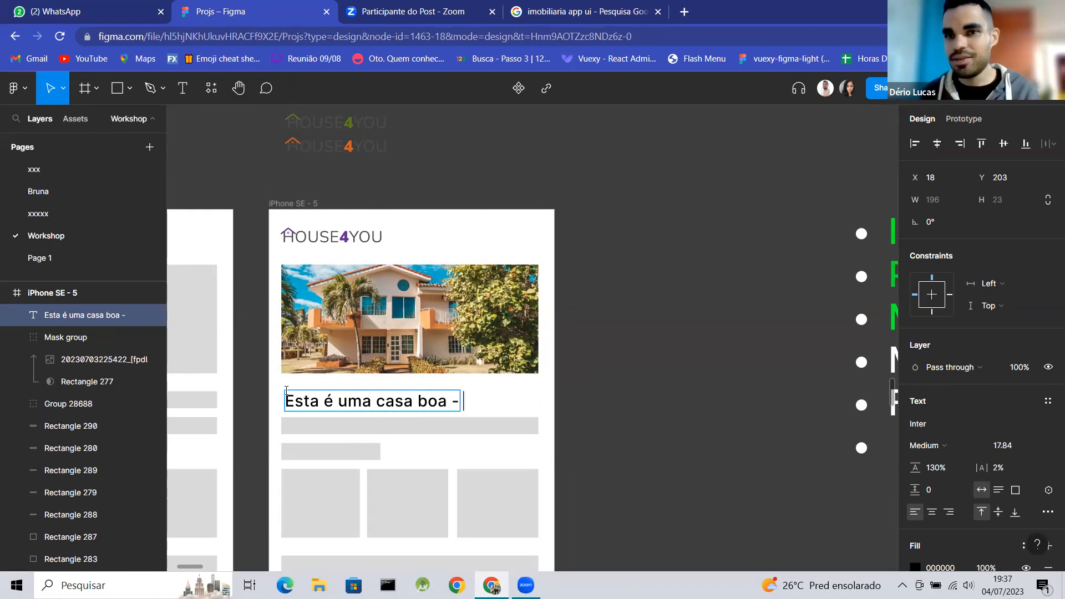
pyautogui.write('#3234')
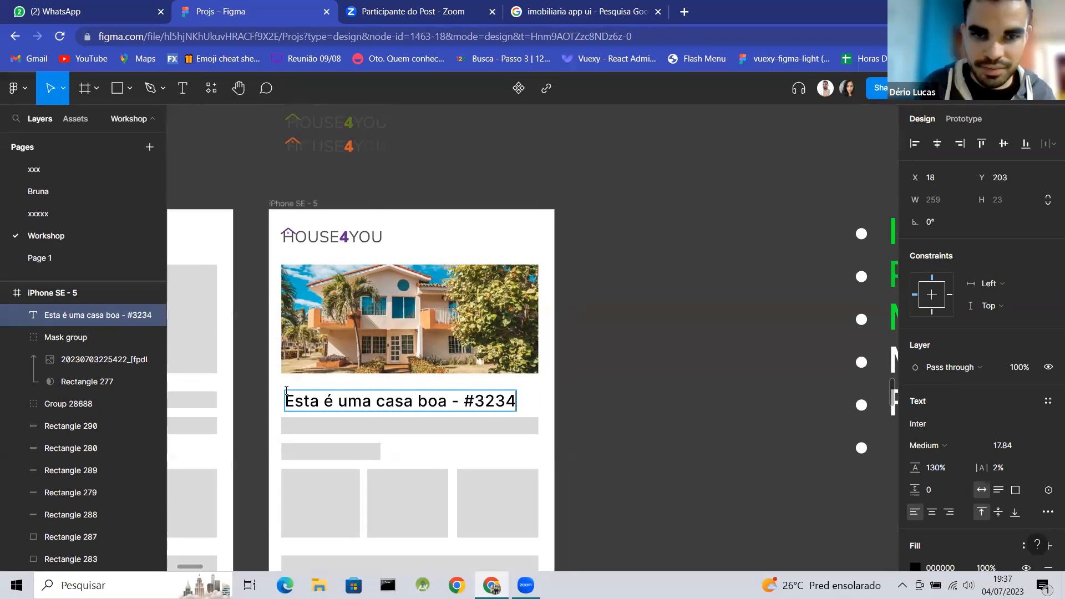
pyautogui.press('Escape')
pyautogui.press('Escape')
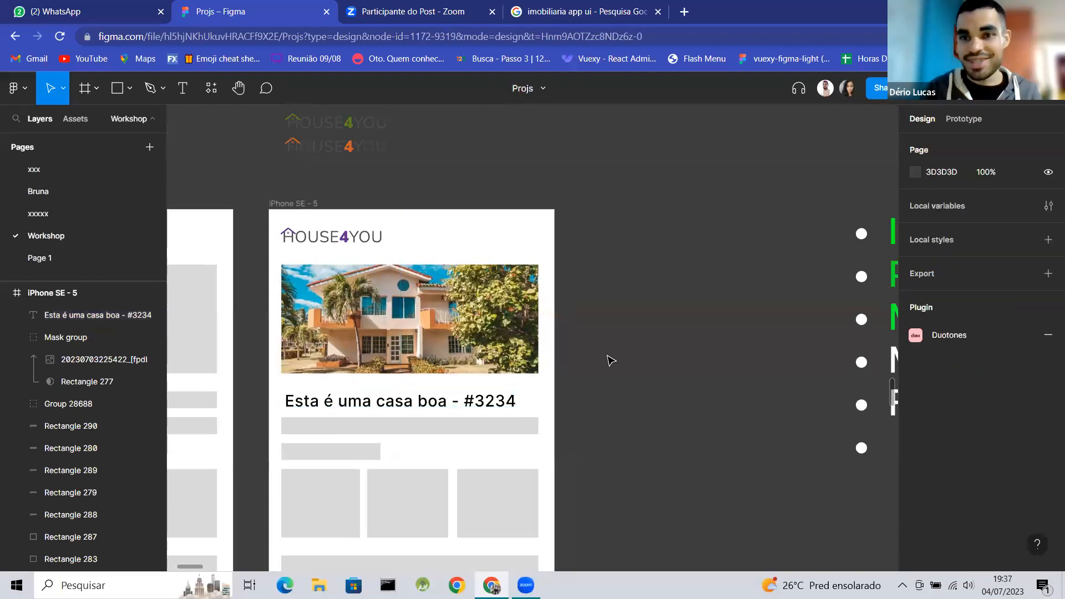
# Delete the remaining full-width placeholder bar directly below the title text.
pyautogui.scroll(-3, 451, 380)
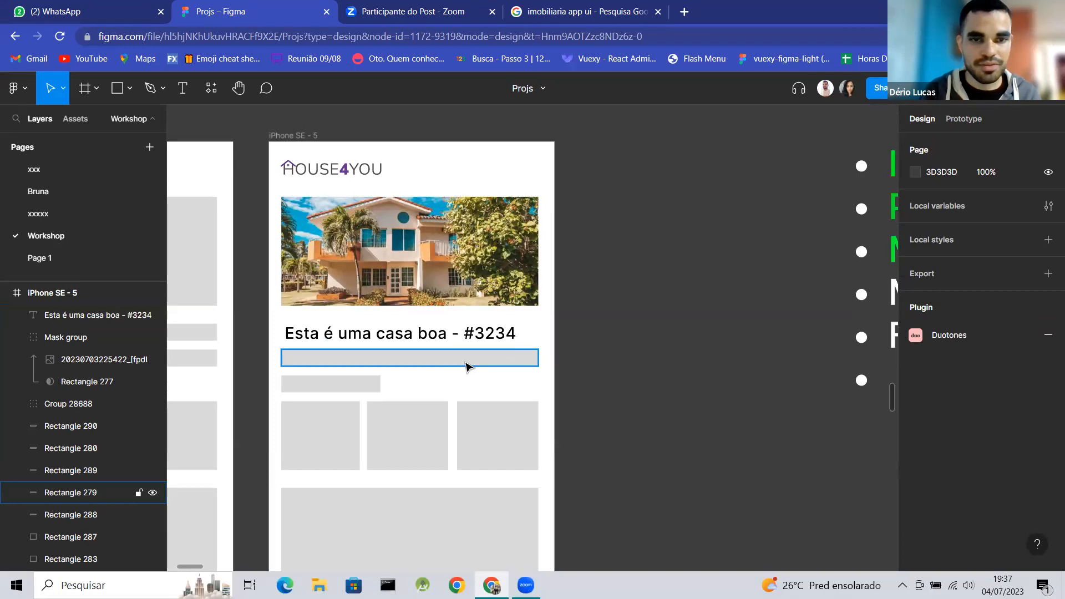
pyautogui.click(466, 368)
pyautogui.press('Delete')
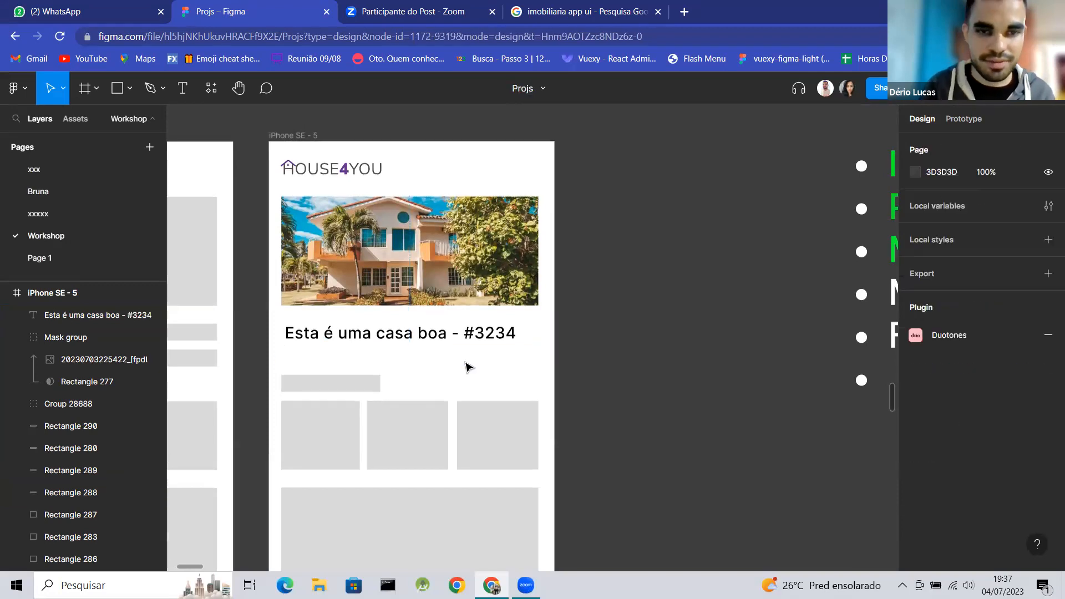
# Duplicate the title text and place the copy directly below it at X 18, Y 232.
pyautogui.click(447, 335)
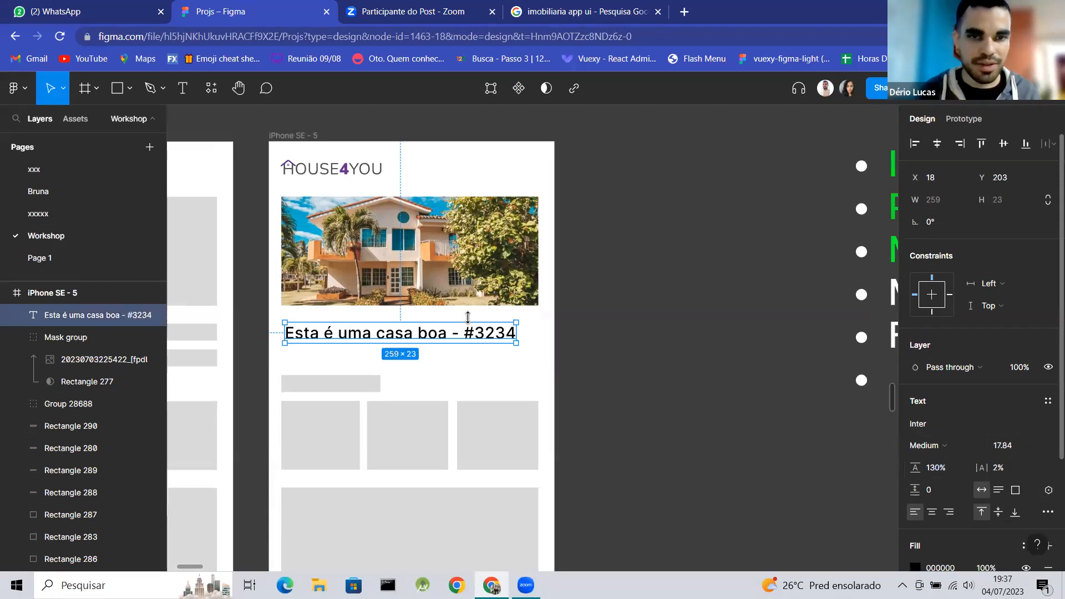
pyautogui.hotkey('ctrl', 'd')
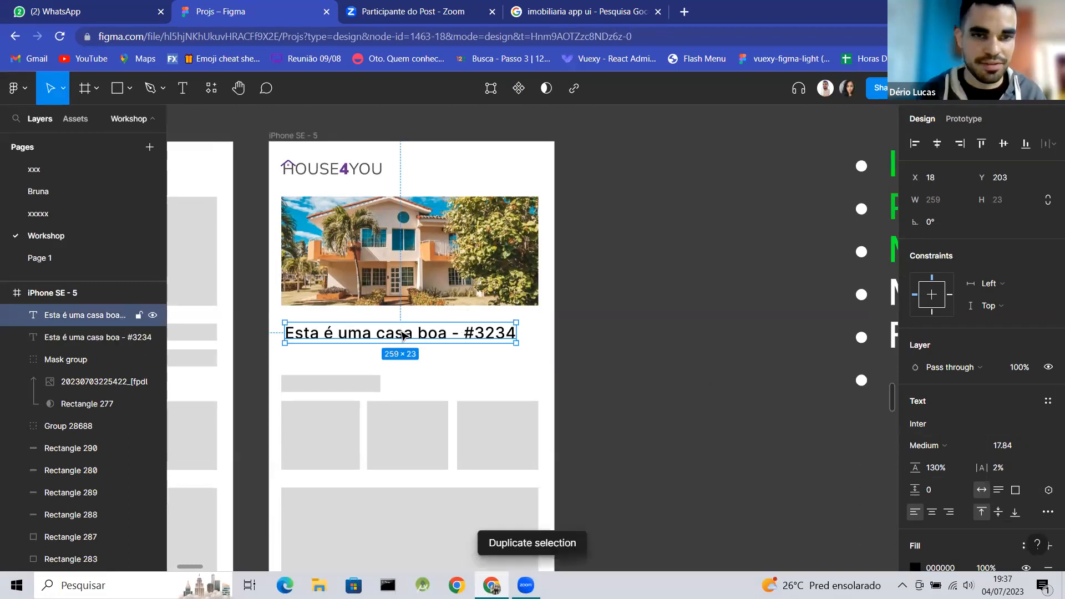
pyautogui.moveTo(401, 332); pyautogui.dragTo(400, 350)
# Replace the duplicated line's text with the property's street address, starting with "R:" and the street name, followed by "n°".
pyautogui.moveTo(399, 360); pyautogui.dragTo(399, 359)
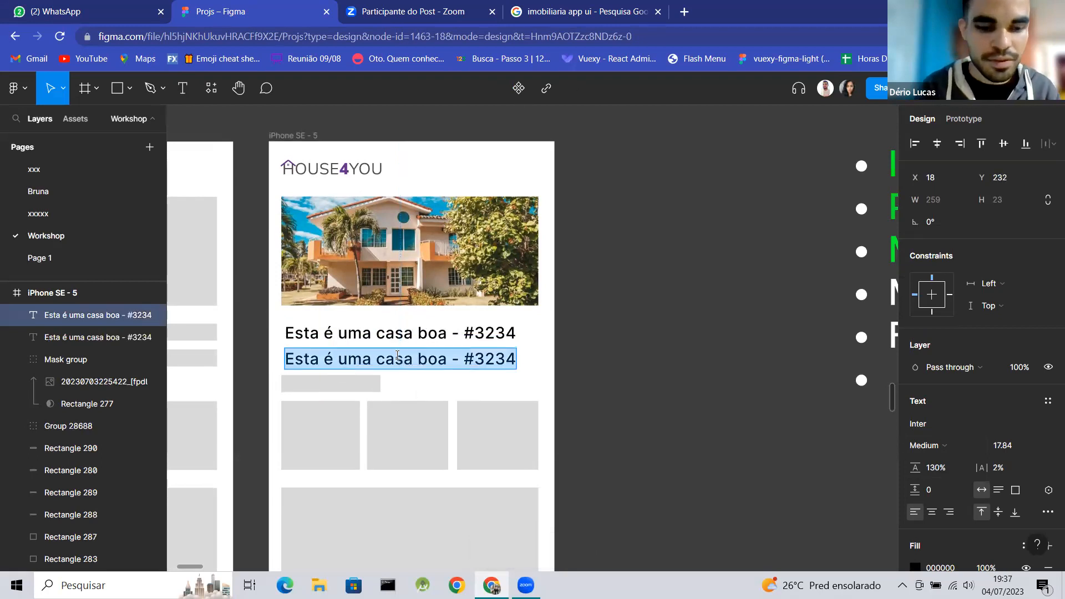
pyautogui.write('R: ')
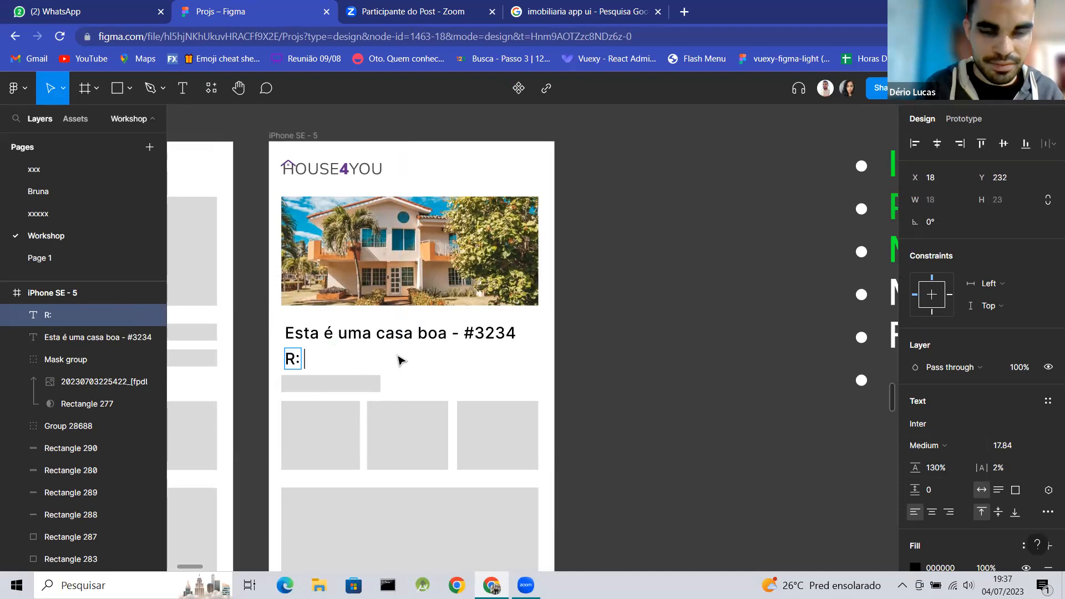
pyautogui.write('Rua ')
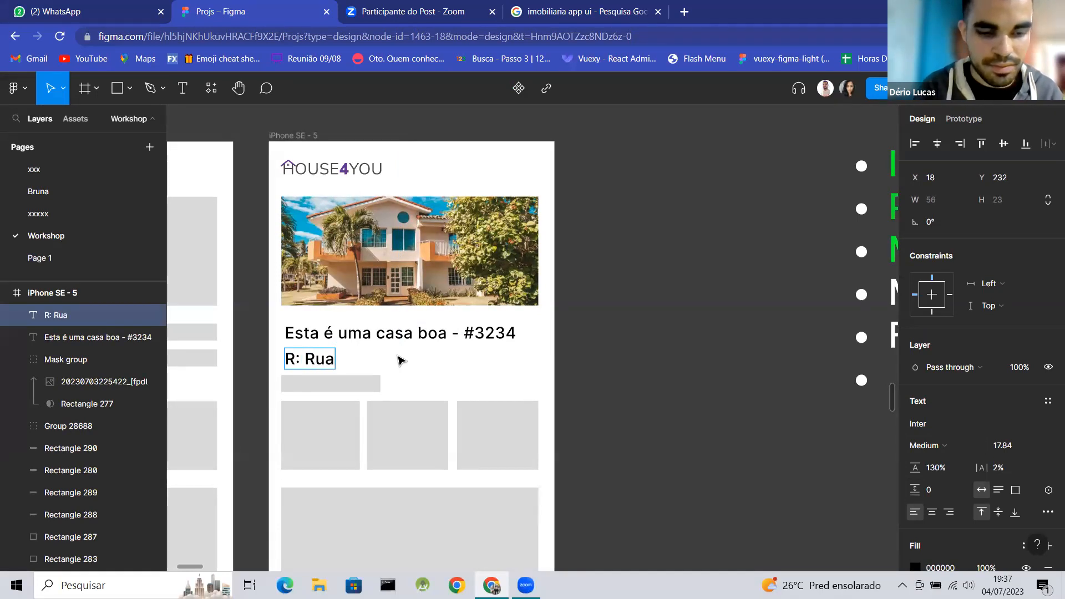
pyautogui.write('n')
pyautogui.write('o')
pyautogui.press('BackSpace')
pyautogui.press('BackSpace')
pyautogui.write('pompéia')
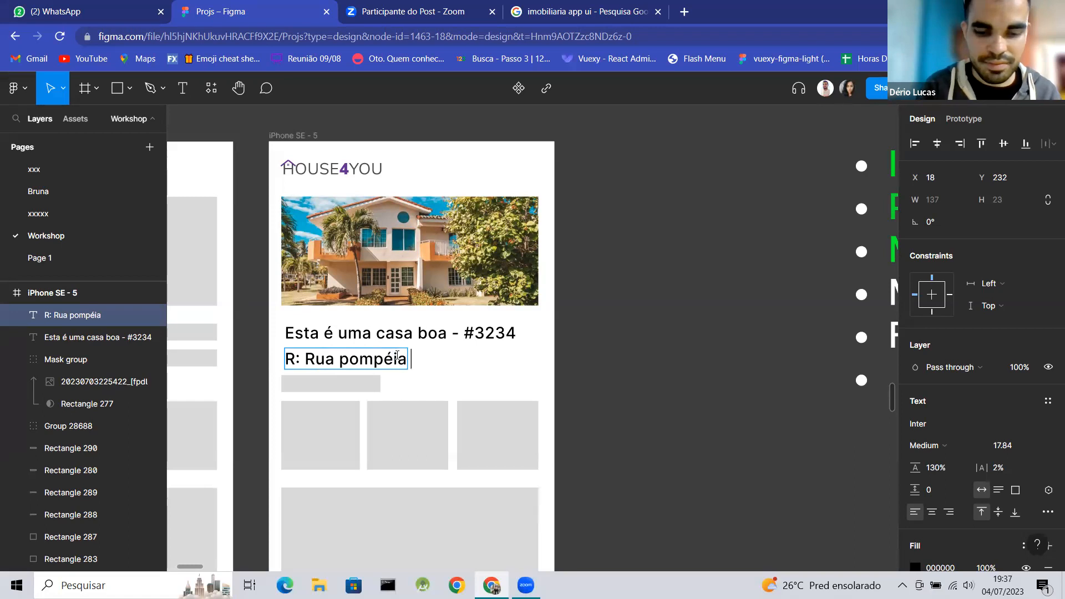
pyautogui.write(' n')
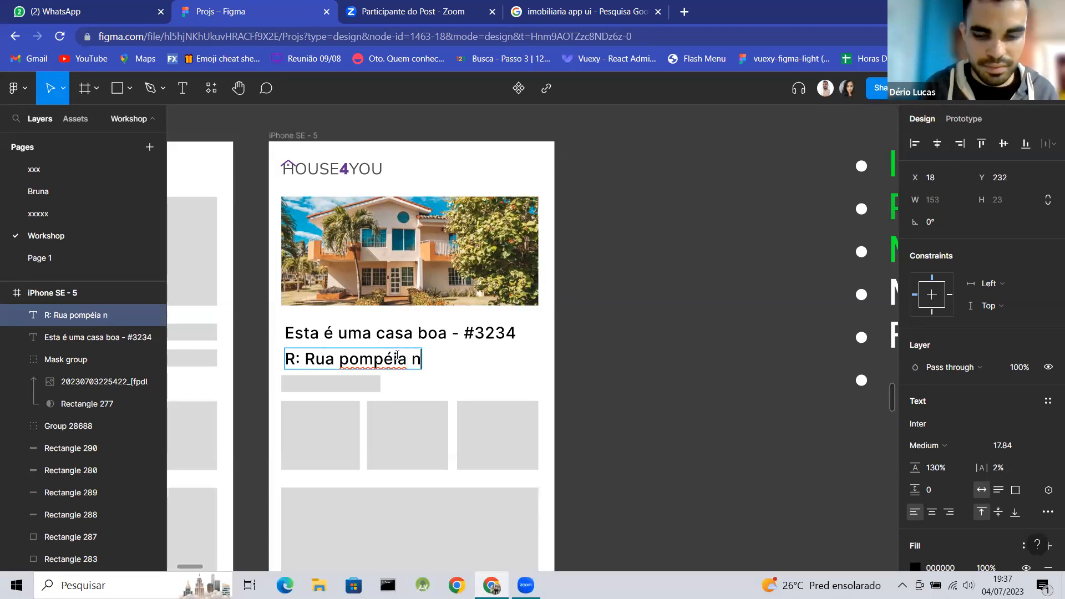
pyautogui.write('/')
pyautogui.press('BackSpace')
pyautogui.write('°')
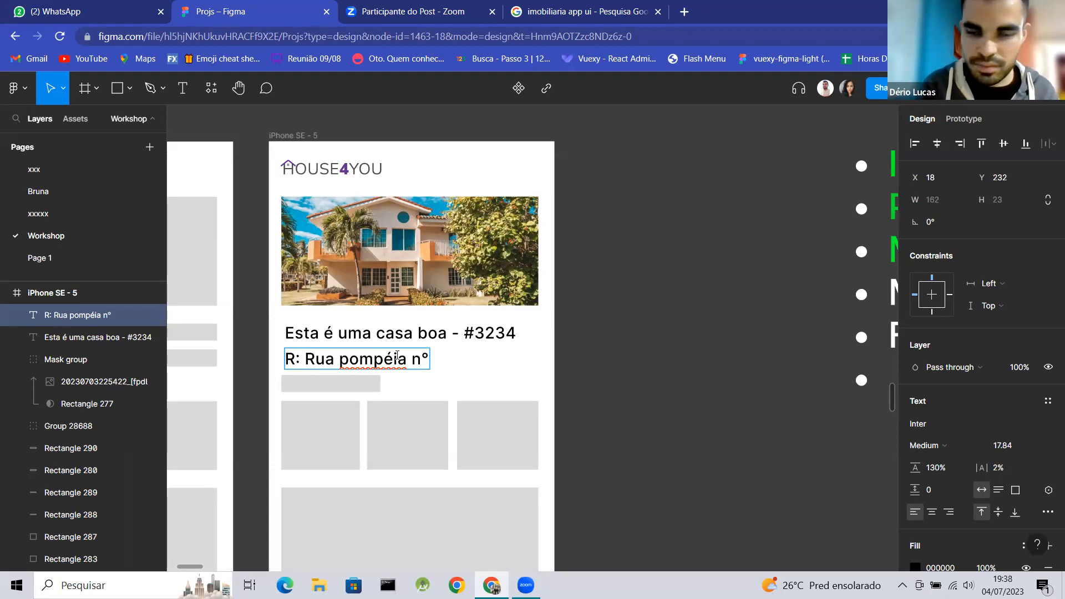
# Complete the street address line with its house number and delete the grey placeholder bar beneath it.
pyautogui.write(' 55')
pyautogui.press('Escape')
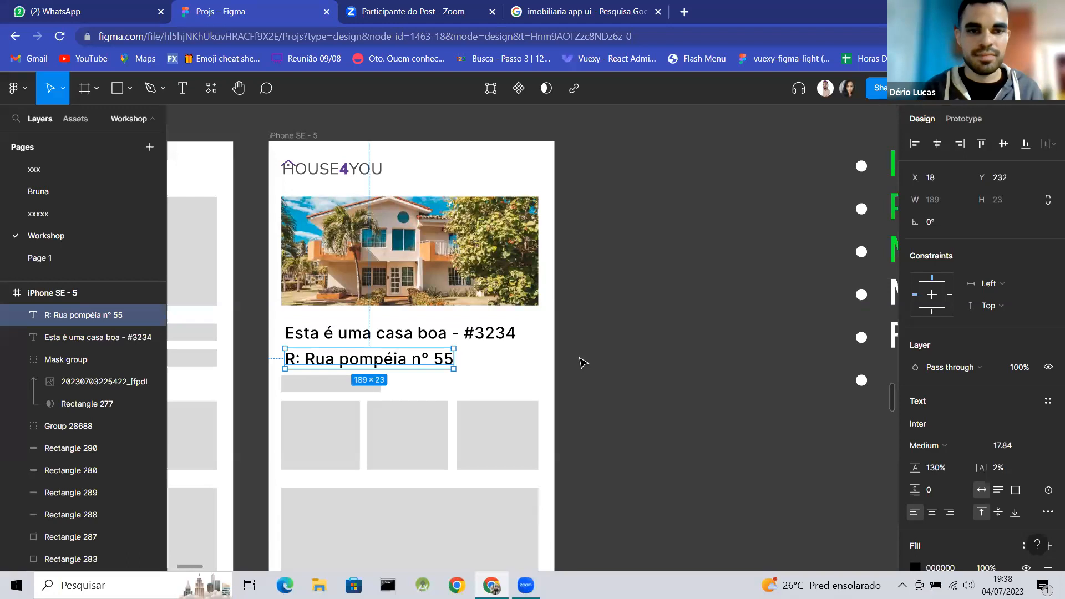
pyautogui.click(327, 388)
pyautogui.press('Delete')
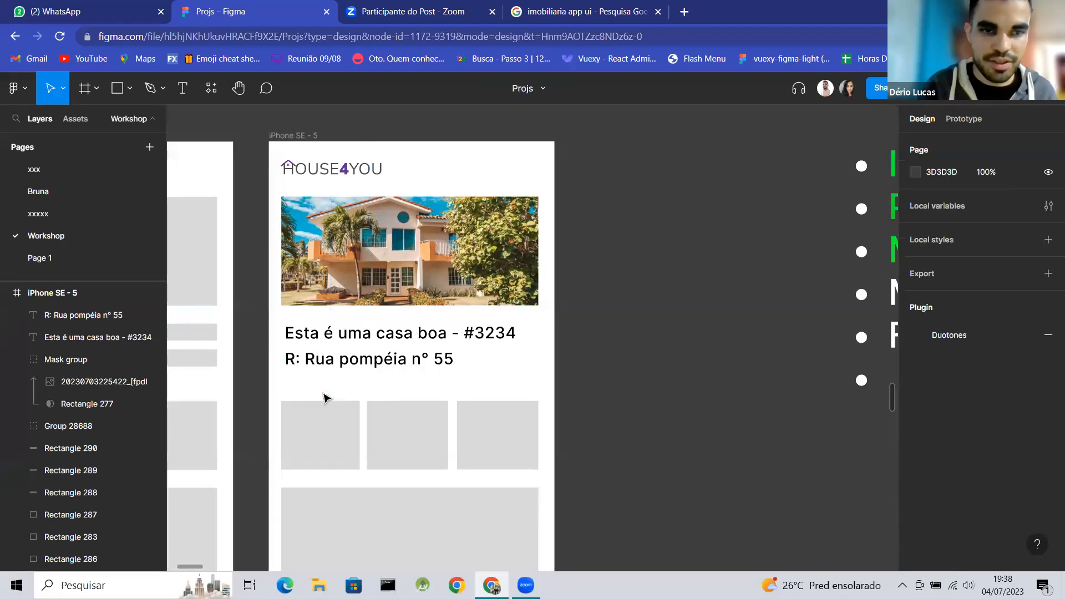
# Duplicate the address line and place the copy directly below it at Y 255.
pyautogui.click(350, 367)
pyautogui.hotkey('ctrl', 'd')
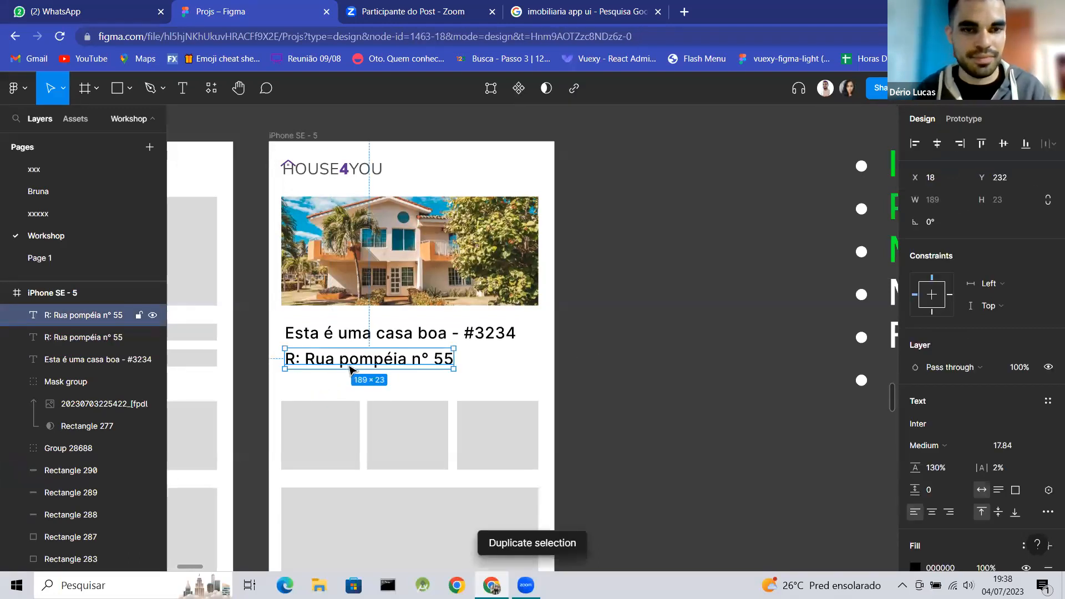
pyautogui.moveTo(350, 370); pyautogui.dragTo(352, 388)
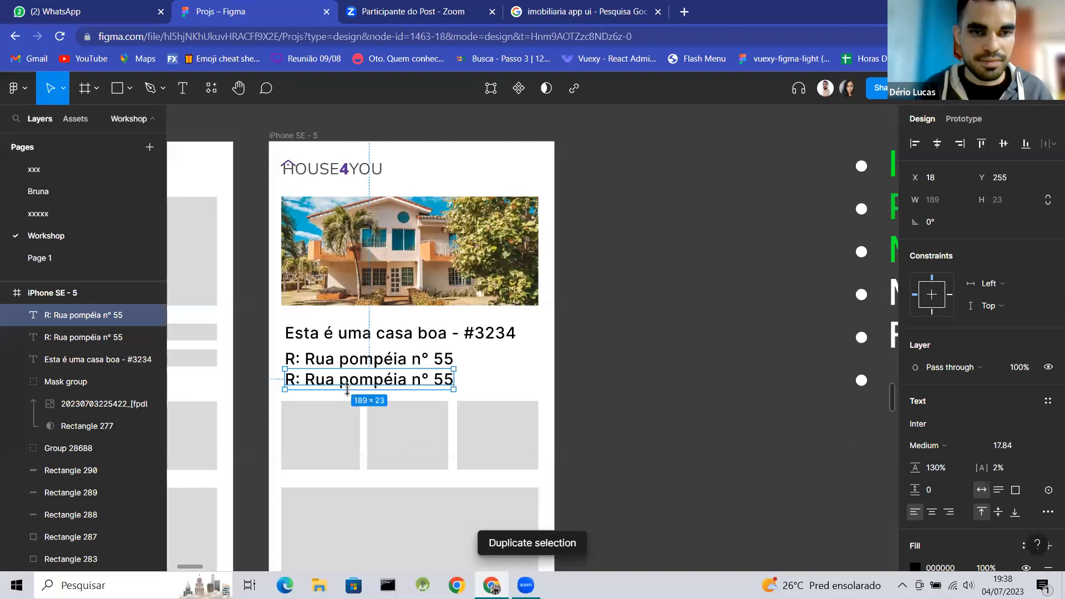
# Change the copied text line to the price "R$ 1200,00".
pyautogui.doubleClick(348, 389)
pyautogui.press('Right')
pyautogui.press('BackSpace')
pyautogui.press('BackSpace')
pyautogui.press('BackSpace')
pyautogui.press('BackSpace')
pyautogui.press('BackSpace')
pyautogui.press('BackSpace')
pyautogui.press('BackSpace')
pyautogui.press('BackSpace')
pyautogui.press('BackSpace')
pyautogui.press('BackSpace')
pyautogui.press('BackSpace')
pyautogui.press('BackSpace')
pyautogui.press('BackSpace')
pyautogui.press('BackSpace')
pyautogui.press('BackSpace')
pyautogui.press('BackSpace')
pyautogui.press('BackSpace')
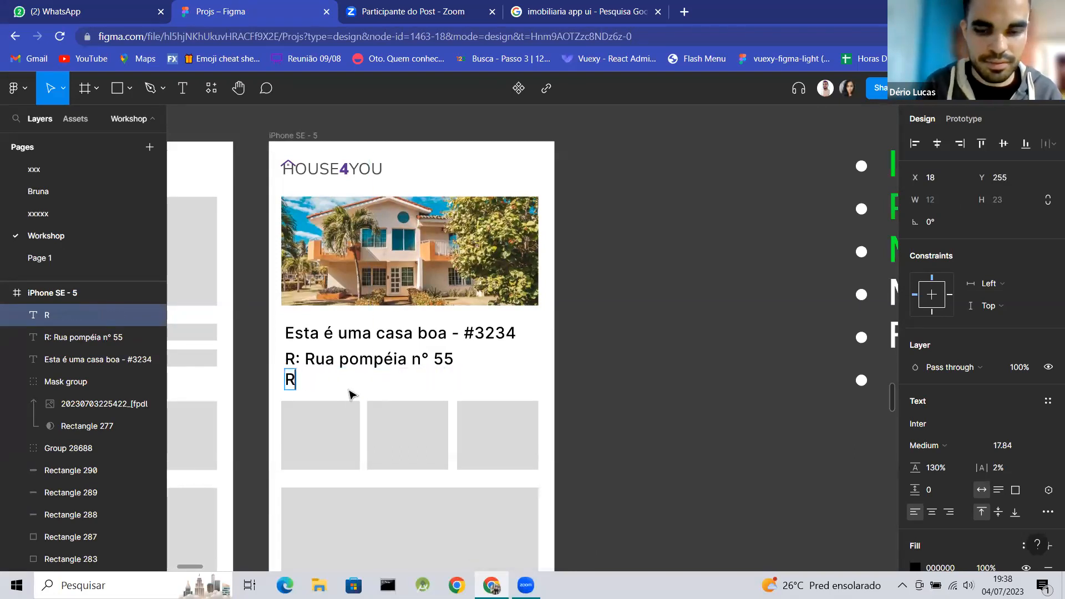
pyautogui.write('$ 1200')
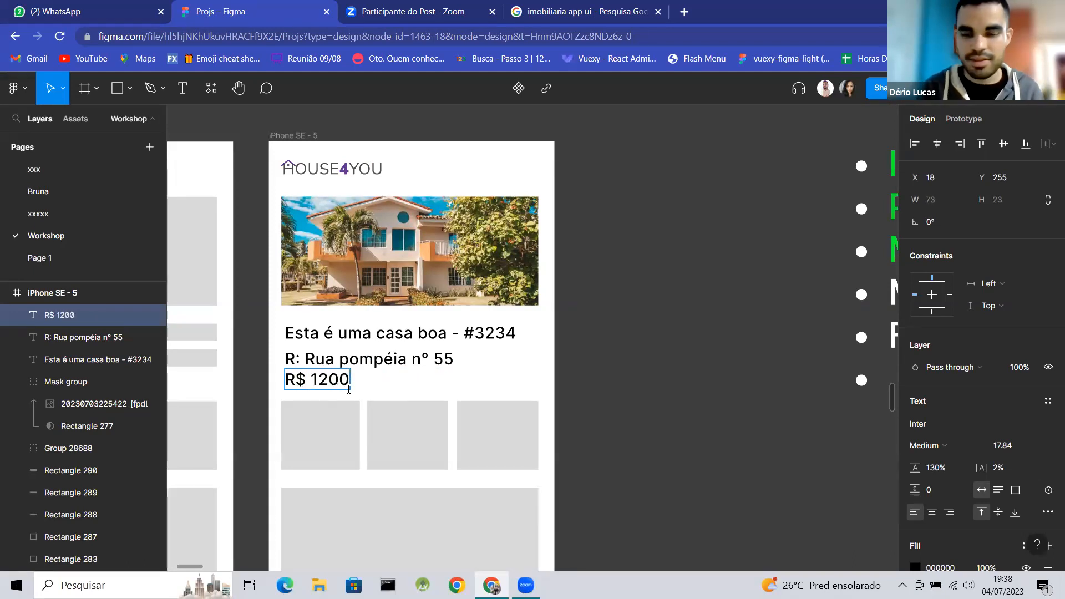
pyautogui.write(',00')
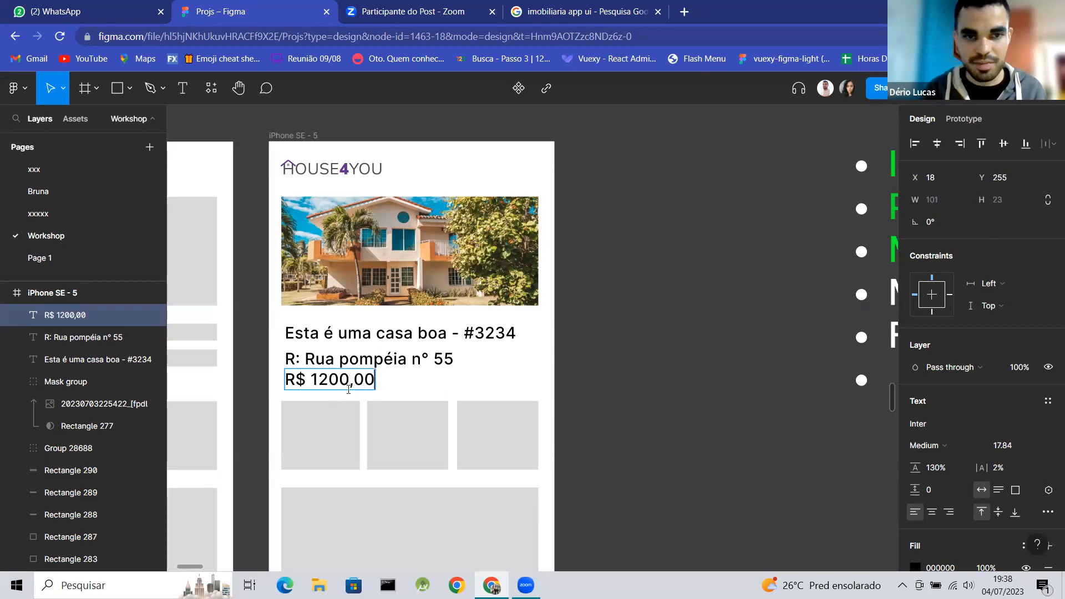
pyautogui.press('Escape')
# Move the address line up to Y 229, spacing it evenly between the title and the price.
pyautogui.click(358, 360)
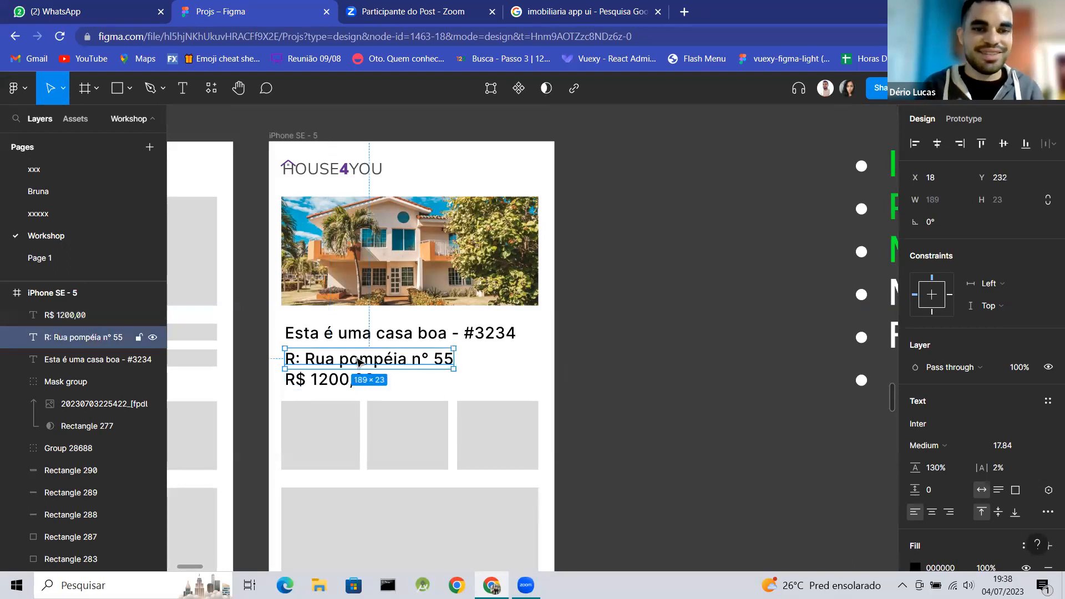
pyautogui.moveTo(358, 361); pyautogui.dragTo(360, 362)
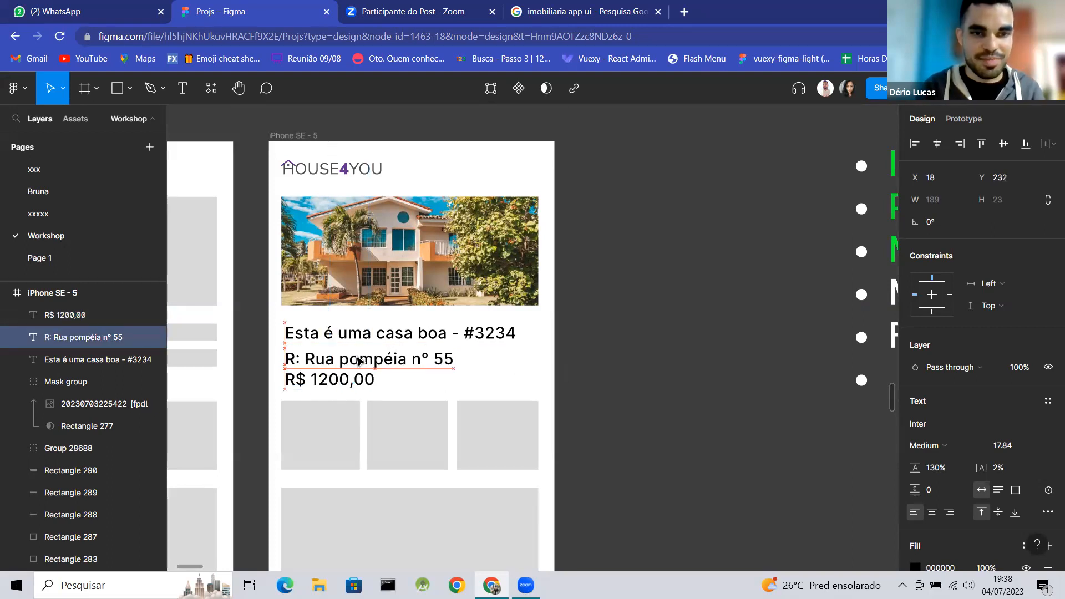
pyautogui.scroll(3, 377, 363)
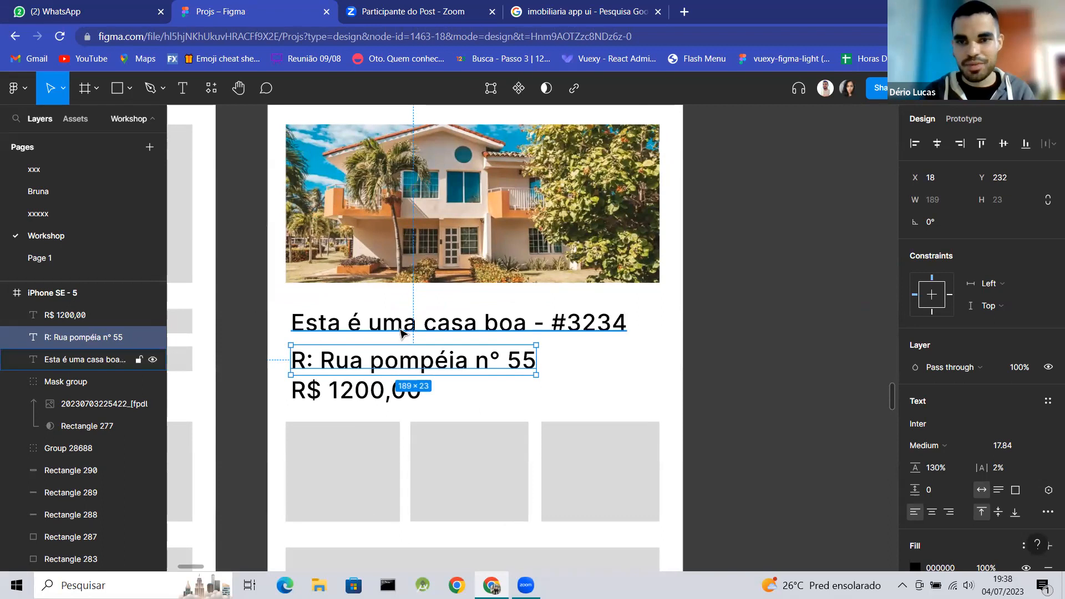
pyautogui.moveTo(399, 371); pyautogui.dragTo(399, 366)
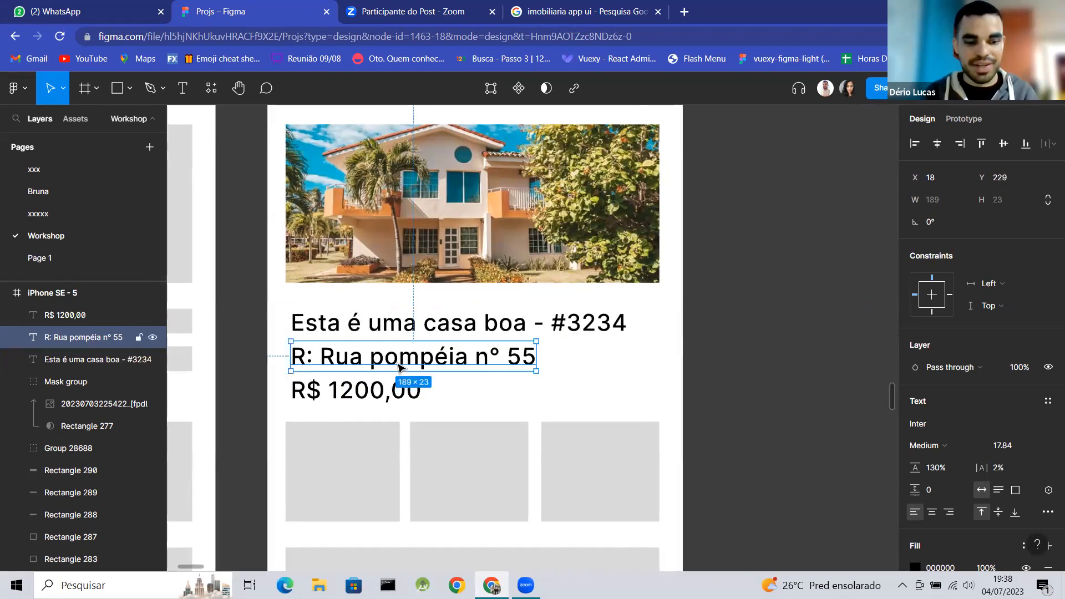
pyautogui.press('alt')
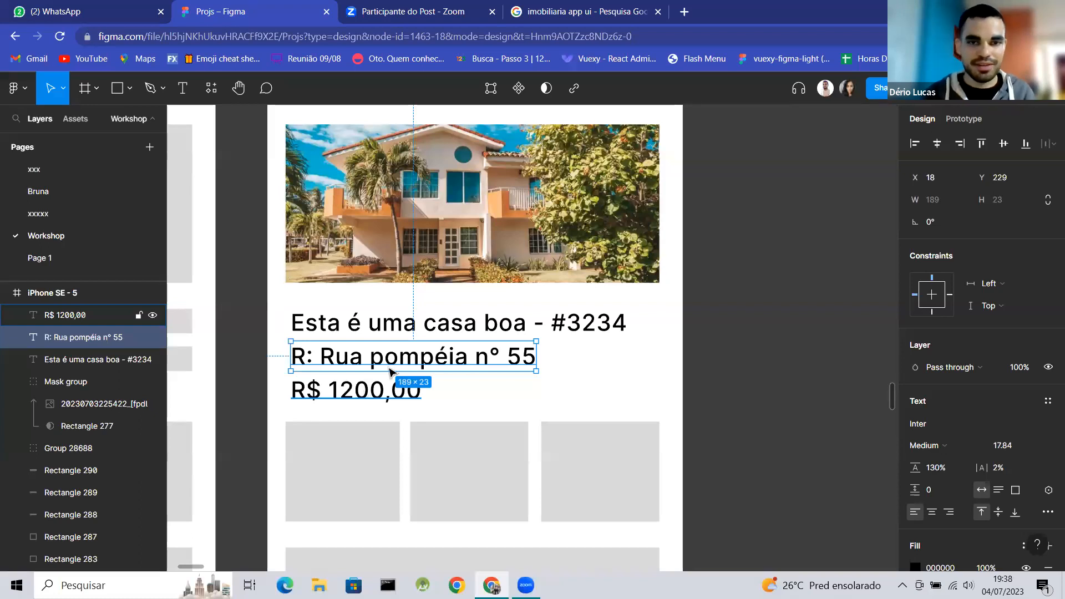
# Change the address line's fill colour to the greyish tone A89898.
pyautogui.doubleClick(418, 363)
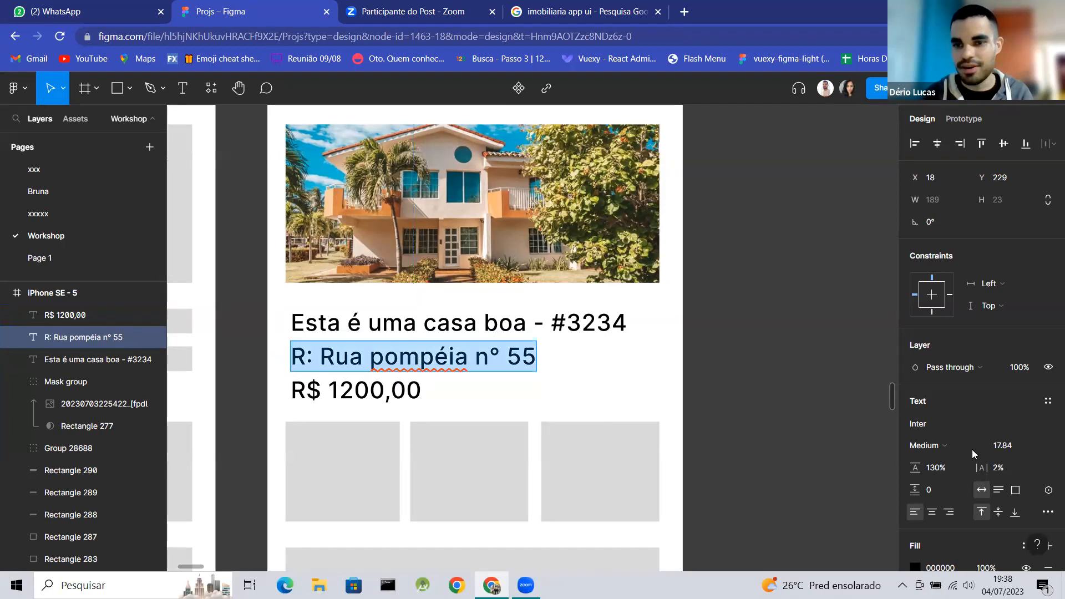
pyautogui.scroll(-2, 947, 445)
pyautogui.click(917, 446)
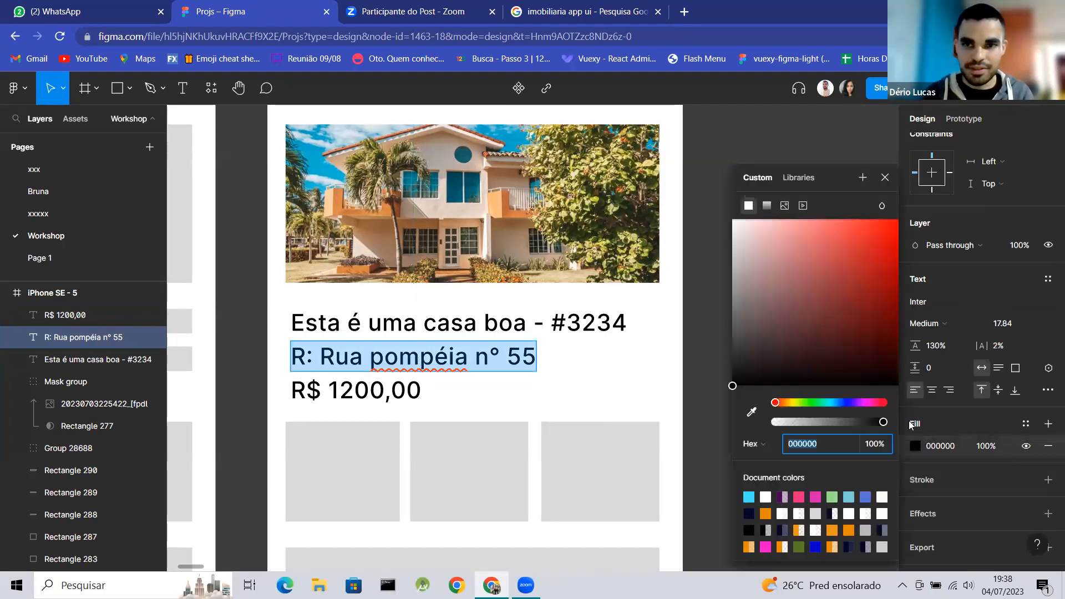
pyautogui.moveTo(747, 347); pyautogui.dragTo(748, 280)
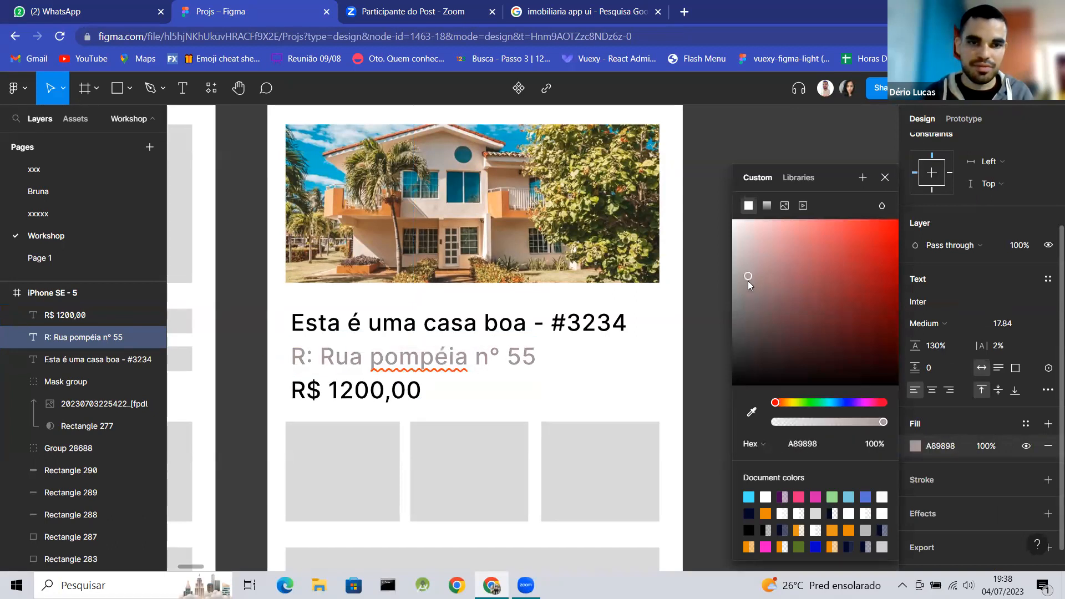
pyautogui.click(885, 178)
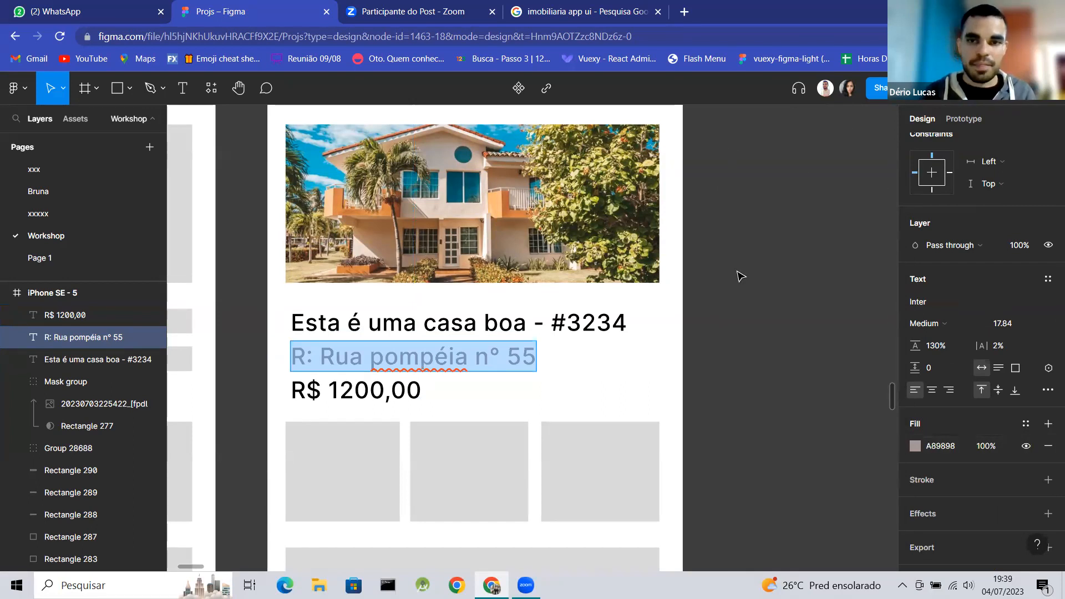
pyautogui.press('Escape')
# Move the living-room photo next to the iPhone SE - 5 frame and shrink it to 235 × 157.
pyautogui.scroll(-5, 531, 316)
pyautogui.hscroll(3, 532, 316)
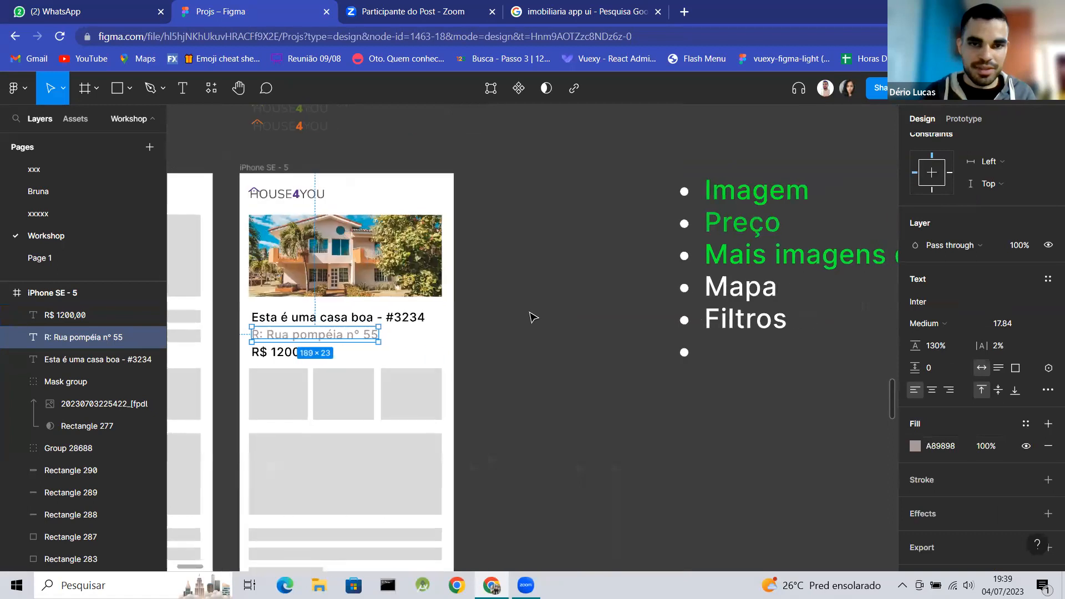
pyautogui.click(519, 348)
pyautogui.scroll(-5, 517, 348)
pyautogui.hscroll(3, 517, 347)
pyautogui.moveTo(642, 420); pyautogui.dragTo(391, 431)
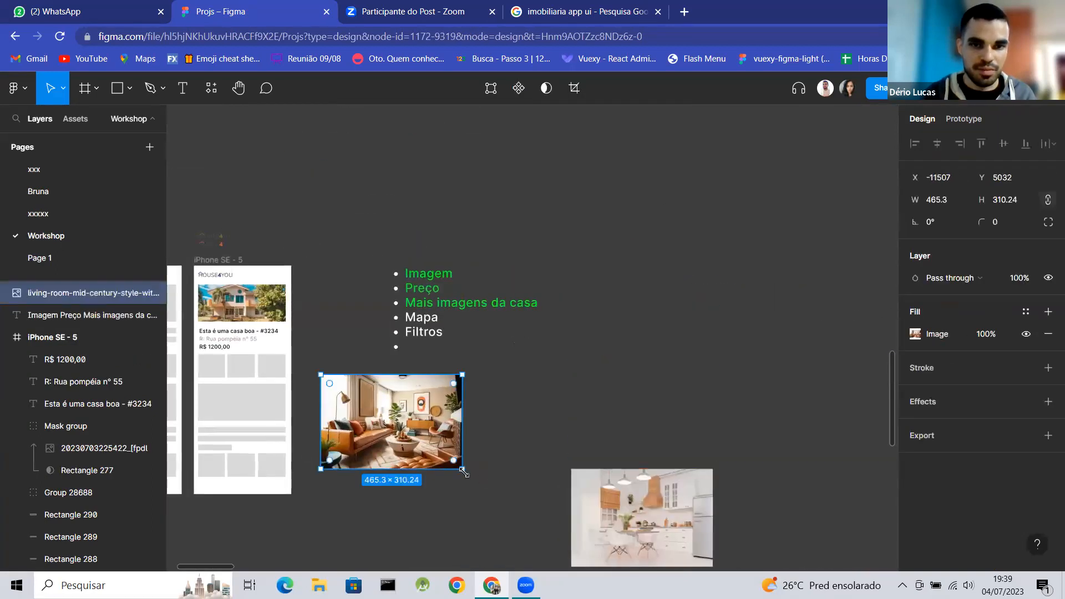
pyautogui.moveTo(464, 472); pyautogui.dragTo(392, 423)
# Place the living-room photo over the first thumbnail placeholder below the price and mask it with that rectangle.
pyautogui.hscroll(-2, 233, 366)
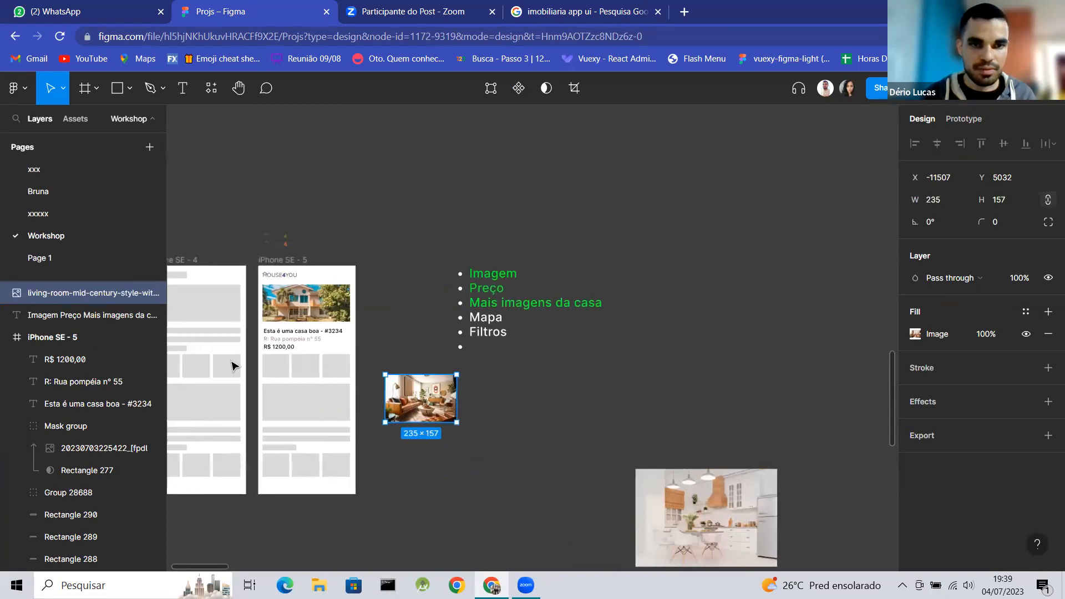
pyautogui.scroll(5, 233, 366)
pyautogui.moveTo(658, 435); pyautogui.dragTo(363, 397)
pyautogui.scroll(3, 363, 396)
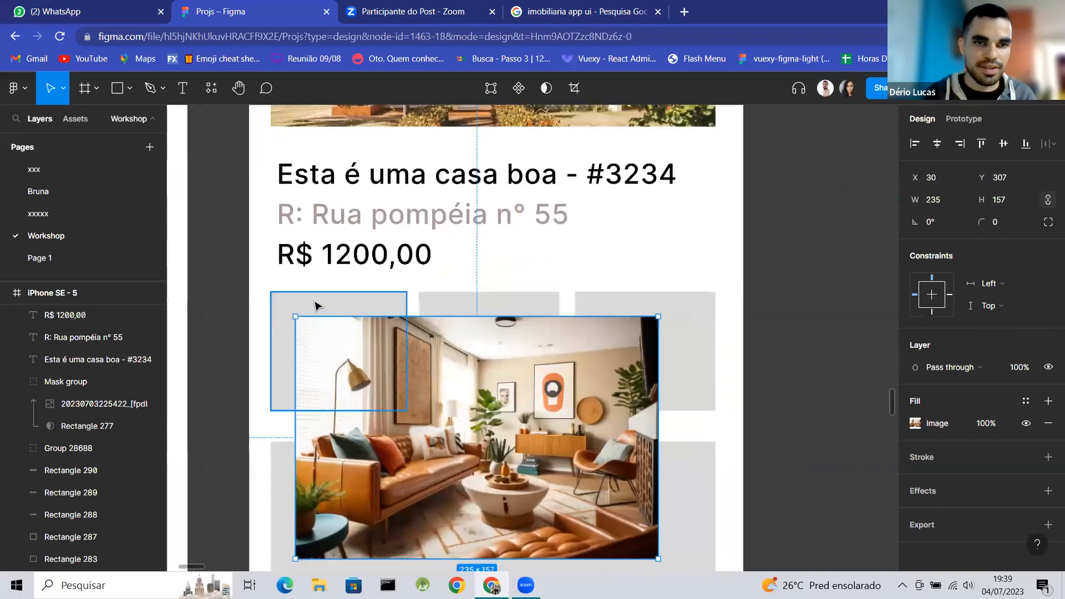
pyautogui.keyDown('shift'); pyautogui.click(314, 306); pyautogui.keyUp('shift')
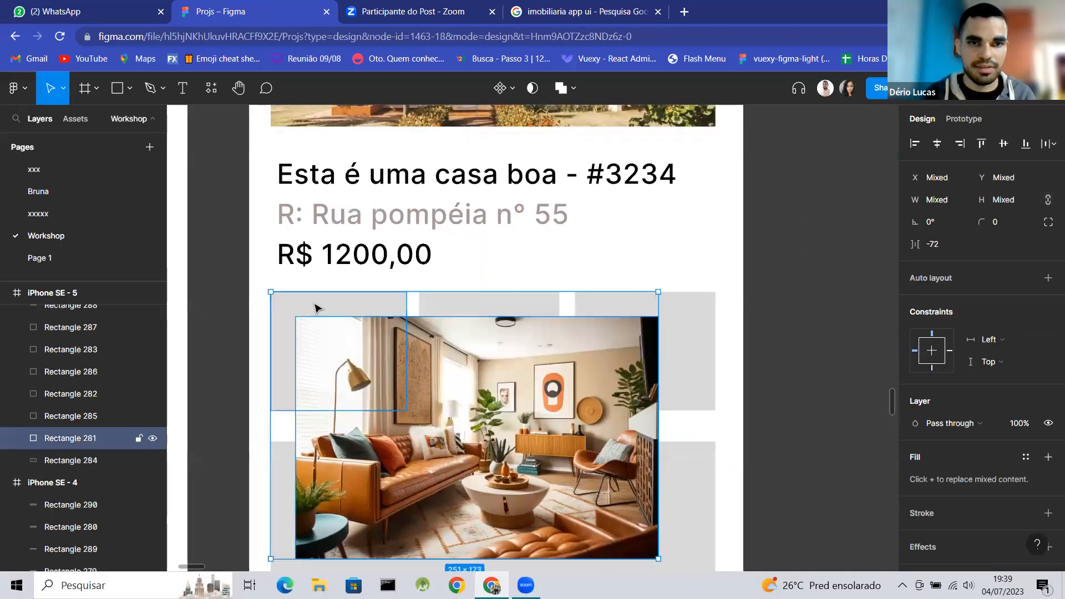
pyautogui.click(532, 88)
# Scale the masked living-room photo to 117 × 88 and reposition it at X -7, Y 286 to fill its thumbnail.
pyautogui.doubleClick(355, 392)
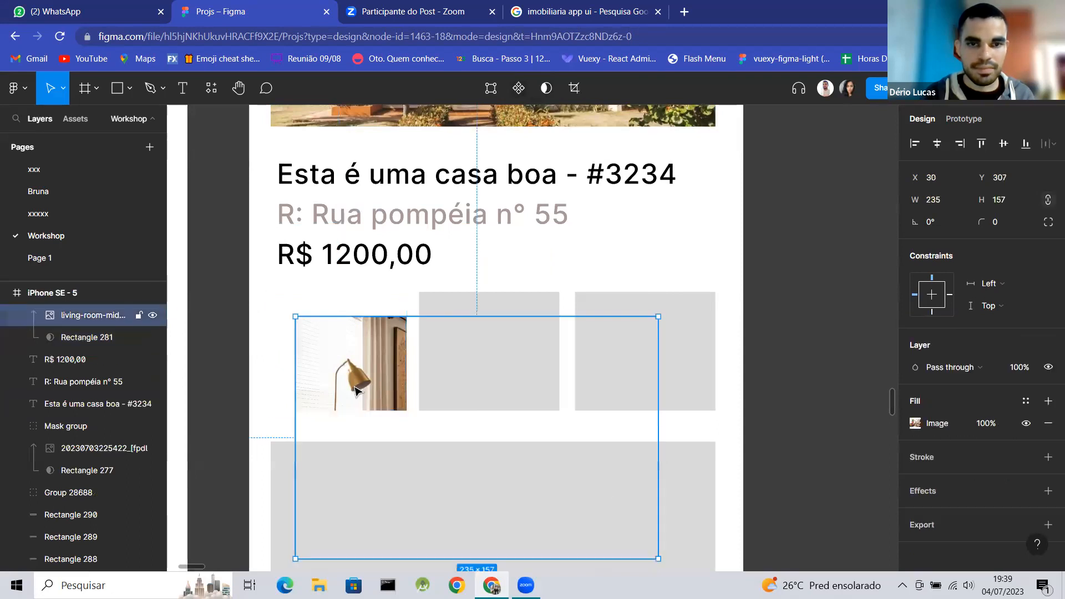
pyautogui.moveTo(657, 557); pyautogui.dragTo(472, 453)
pyautogui.press('Left')
pyautogui.press('Left')
pyautogui.press('Left')
pyautogui.press('Left')
pyautogui.press('Left')
pyautogui.press('Left')
pyautogui.press('Left')
pyautogui.press('Left')
pyautogui.press('Left')
pyautogui.press('Left')
pyautogui.press('Left')
pyautogui.press('Left')
pyautogui.press('Left')
pyautogui.press('Left')
pyautogui.press('Left')
pyautogui.press('Left')
pyautogui.press('Left')
pyautogui.press('Left')
pyautogui.press('Left')
pyautogui.press('Left')
pyautogui.press('Up')
pyautogui.press('Up')
pyautogui.press('Up')
pyautogui.press('Up')
pyautogui.press('Up')
pyautogui.press('Up')
pyautogui.press('Up')
pyautogui.press('Up')
pyautogui.press('Up')
pyautogui.press('Up')
pyautogui.press('Up')
pyautogui.press('Up')
pyautogui.press('Up')
pyautogui.press('Up')
pyautogui.press('Up')
pyautogui.press('Up')
pyautogui.press('Up')
pyautogui.press('Up')
pyautogui.press('Up')
pyautogui.press('Up')
pyautogui.press('Up')
pyautogui.press('Left')
pyautogui.press('Left')
pyautogui.press('Left')
pyautogui.press('Left')
pyautogui.press('Left')
pyautogui.press('Left')
pyautogui.press('Left')
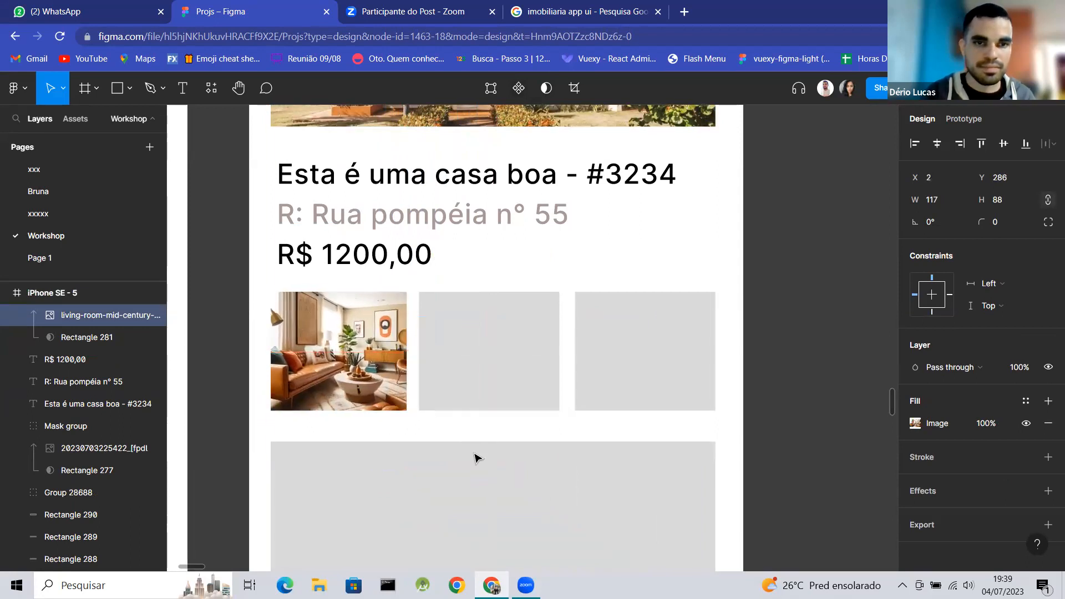
pyautogui.press('Left')
pyautogui.press('Left')
pyautogui.press('Left')
pyautogui.press('Left')
pyautogui.press('Left')
pyautogui.press('Left')
pyautogui.press('Left')
pyautogui.press('Left')
pyautogui.press('Left')
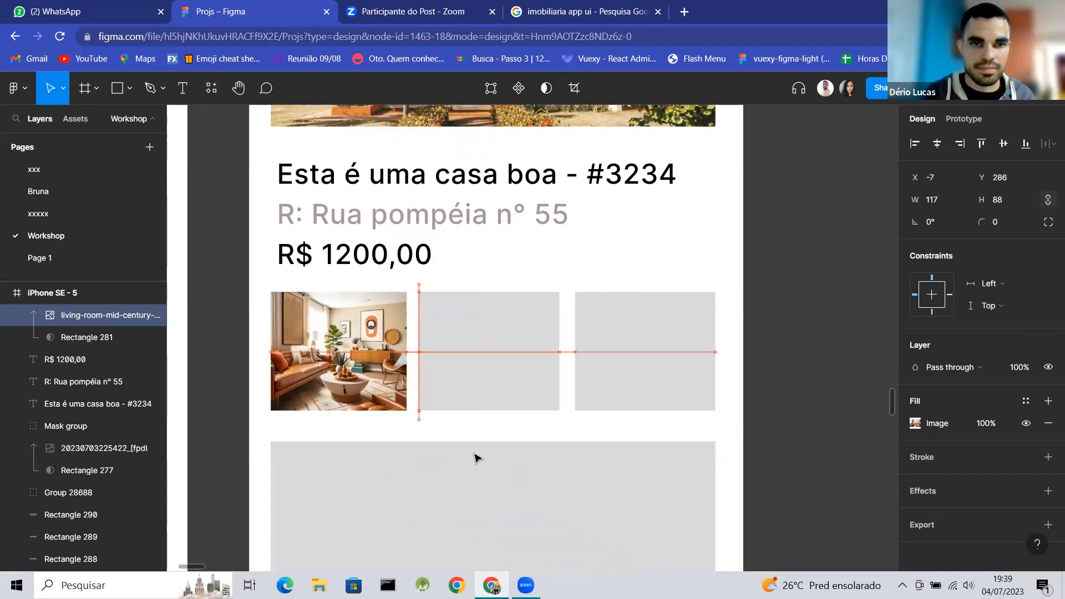
# Move the white kitchen photo next to the iPhone SE - 5 frame and shrink it to 227 × 157.
pyautogui.scroll(-3, 476, 456)
pyautogui.scroll(-5, 475, 454)
pyautogui.scroll(-3, 475, 454)
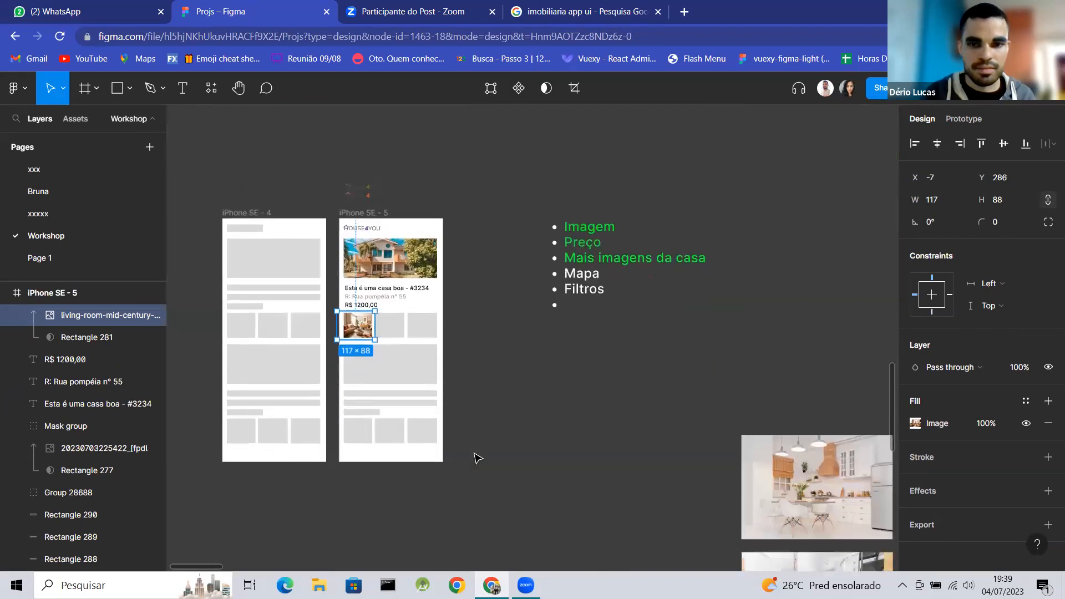
pyautogui.moveTo(743, 463); pyautogui.dragTo(476, 370)
pyautogui.moveTo(626, 440); pyautogui.dragTo(550, 386)
# Place the kitchen photo over the middle thumbnail placeholder and mask it with that rectangle.
pyautogui.scroll(5, 353, 286)
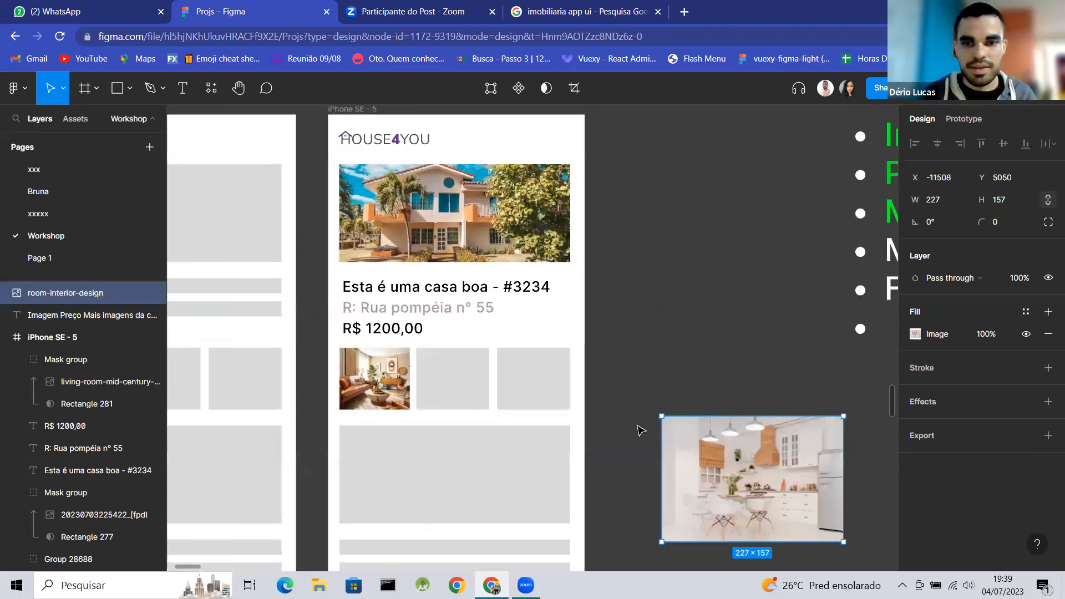
pyautogui.moveTo(695, 471); pyautogui.dragTo(457, 418)
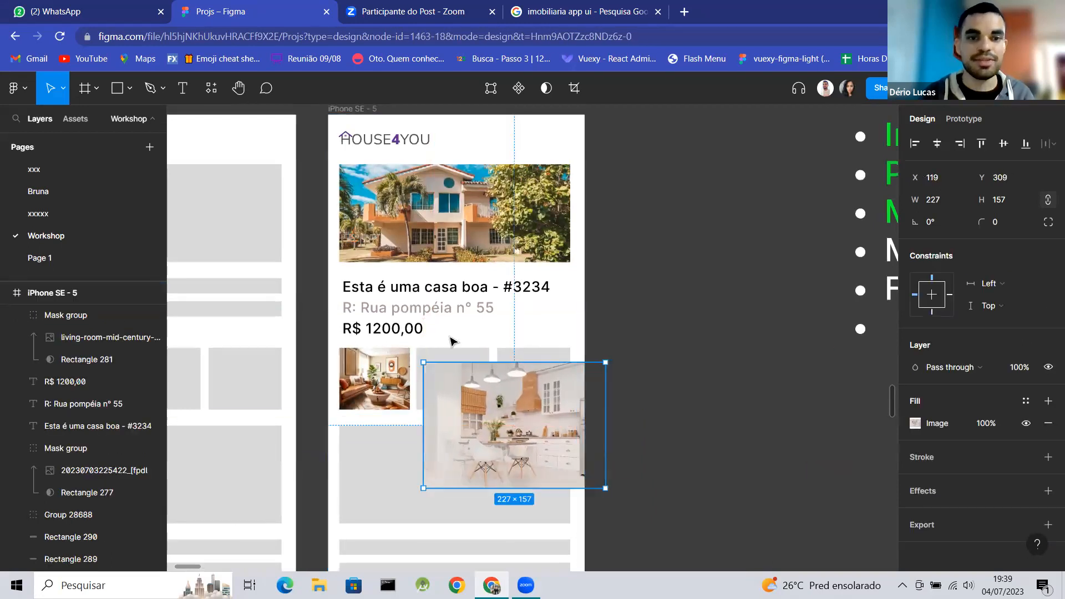
pyautogui.scroll(5, 451, 338)
pyautogui.keyDown('shift'); pyautogui.click(455, 377); pyautogui.keyUp('shift')
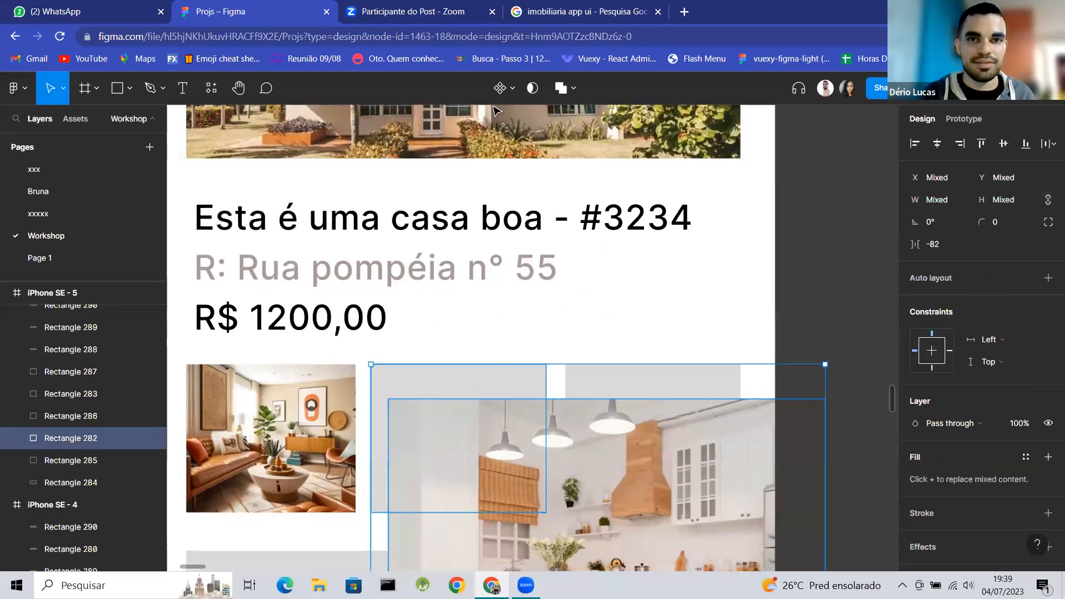
pyautogui.click(532, 88)
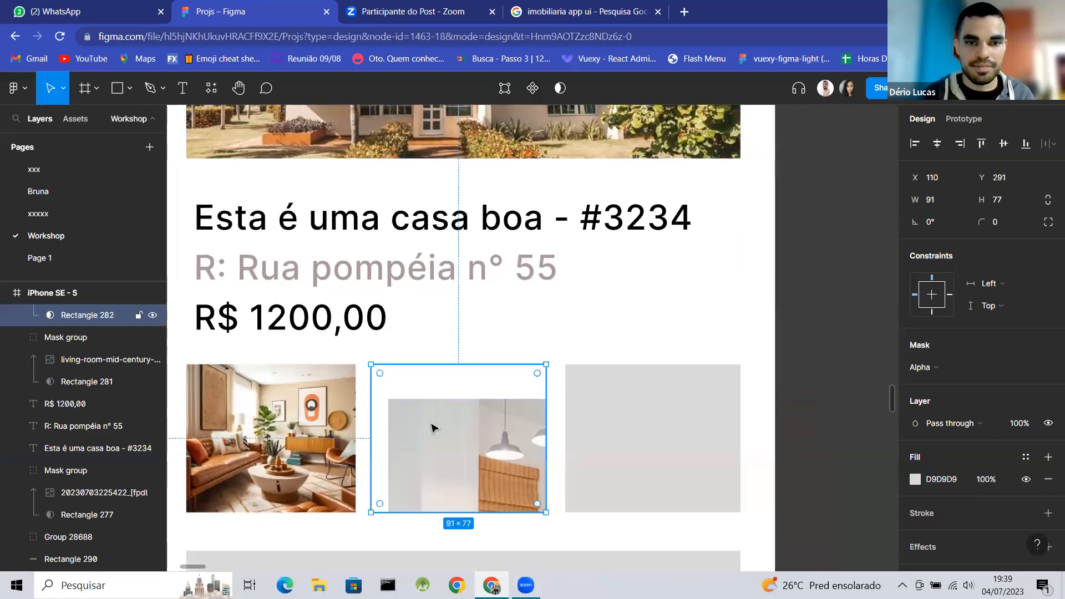
# Reposition the masked kitchen photo inside the middle thumbnail to X 100, Y 276.
pyautogui.click(434, 430)
pyautogui.press('Left')
pyautogui.press('Left')
pyautogui.press('Left')
pyautogui.press('Left')
pyautogui.press('Left')
pyautogui.press('Left')
pyautogui.press('Left')
pyautogui.press('Left')
pyautogui.press('Left')
pyautogui.press('Left')
pyautogui.press('Left')
pyautogui.press('Left')
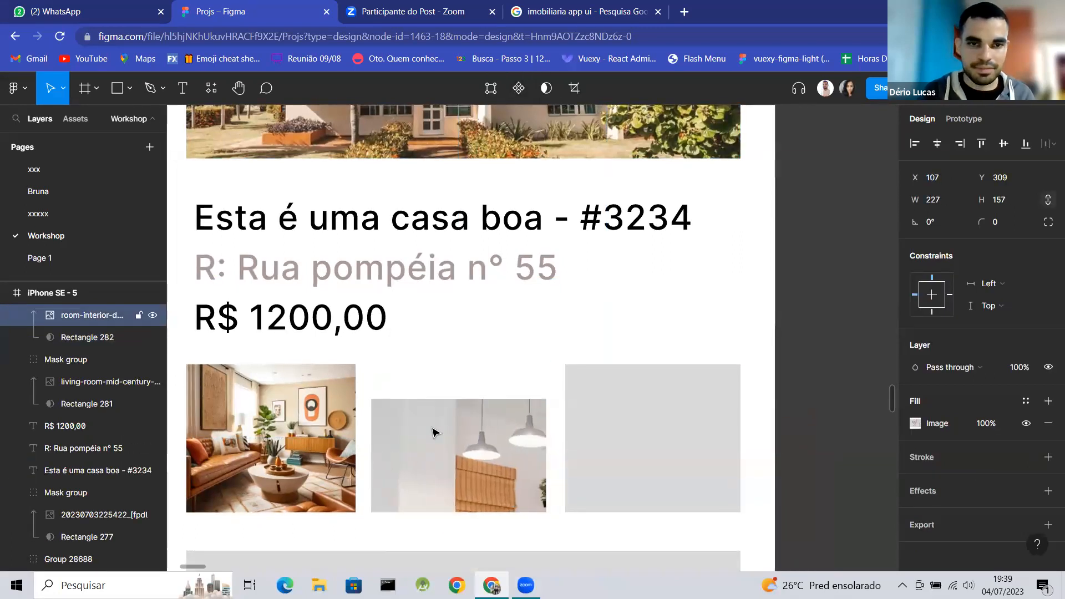
pyautogui.press('Left')
pyautogui.press('Left')
pyautogui.press('Left')
pyautogui.press('Left')
pyautogui.press('Left')
pyautogui.press('Left')
pyautogui.press('Left')
pyautogui.press('Up')
pyautogui.press('Up')
pyautogui.press('Up')
pyautogui.press('Up')
pyautogui.press('Up')
pyautogui.press('Up')
pyautogui.press('Up')
pyautogui.press('Up')
pyautogui.press('Up')
pyautogui.press('Up')
pyautogui.press('Up')
pyautogui.press('Up')
pyautogui.press('Up')
pyautogui.press('Up')
pyautogui.press('Up')
pyautogui.press('Up')
pyautogui.press('Up')
pyautogui.press('Up')
pyautogui.press('Up')
pyautogui.press('Up')
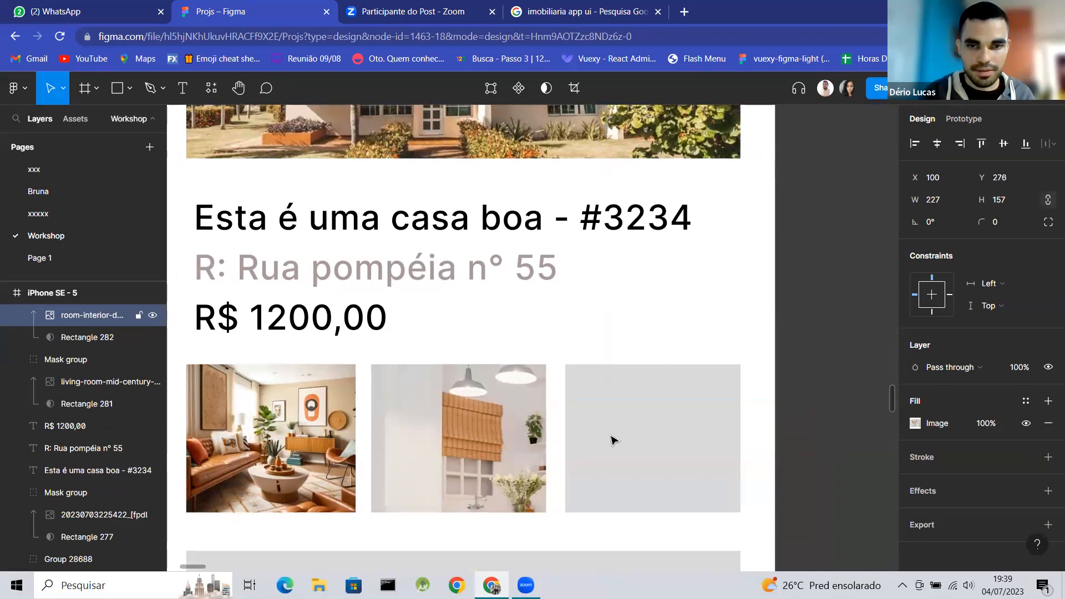
# Scale the masked kitchen photo down to 145 × 100 and shift it left to X 89 within its thumbnail.
pyautogui.scroll(-5, 599, 471)
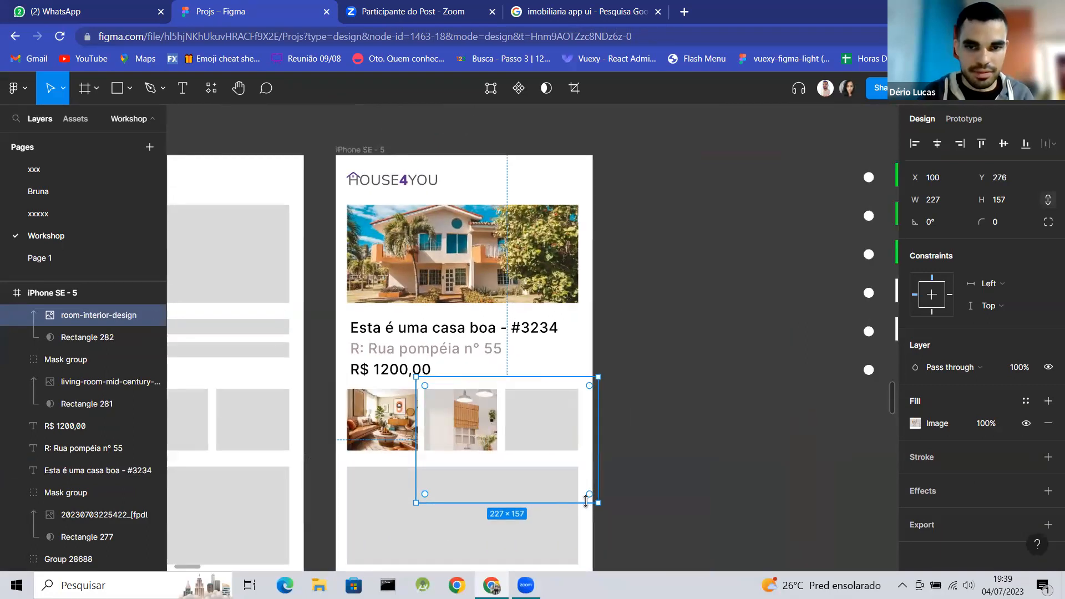
pyautogui.moveTo(599, 503); pyautogui.dragTo(495, 457)
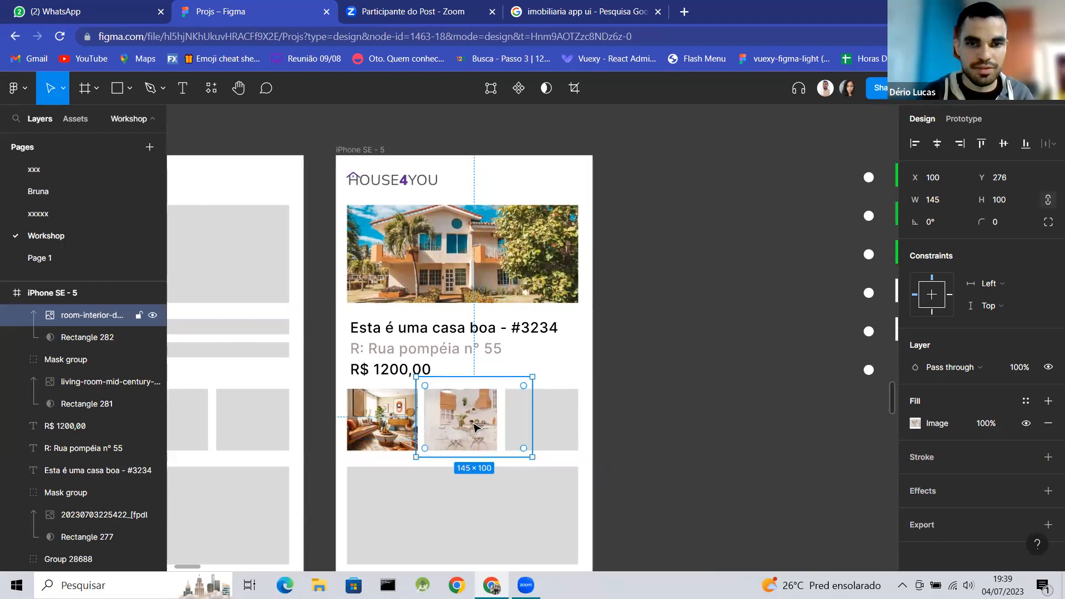
pyautogui.scroll(5, 475, 424)
pyautogui.press('Left')
pyautogui.press('Left')
pyautogui.press('Left')
pyautogui.press('Left')
pyautogui.press('Left')
pyautogui.press('Left')
pyautogui.press('Left')
pyautogui.press('Left')
pyautogui.press('Left')
pyautogui.press('Left')
pyautogui.press('Left')
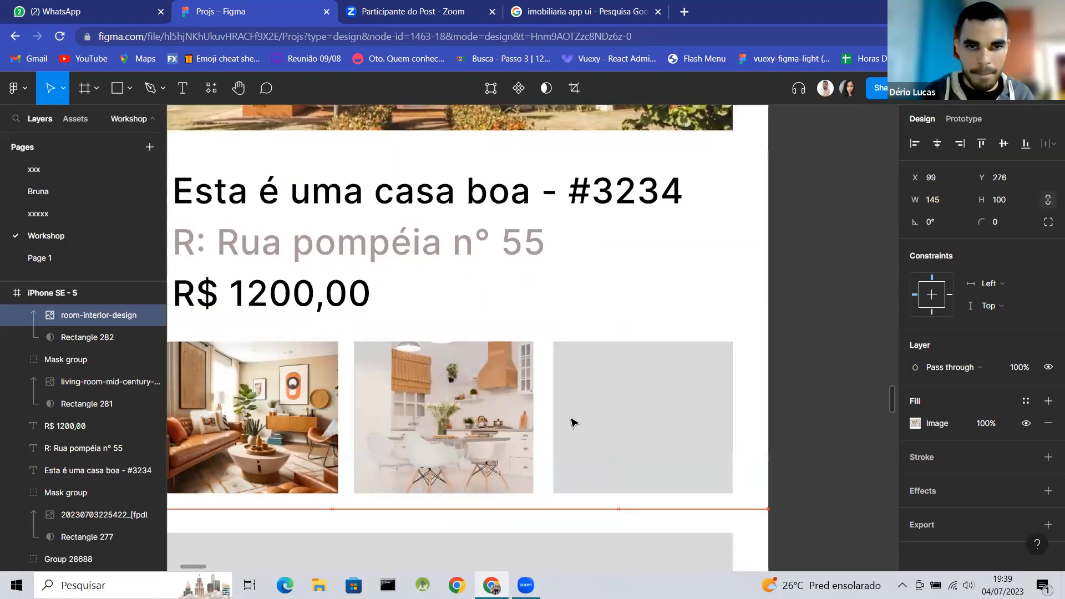
pyautogui.scroll(-5, 573, 423)
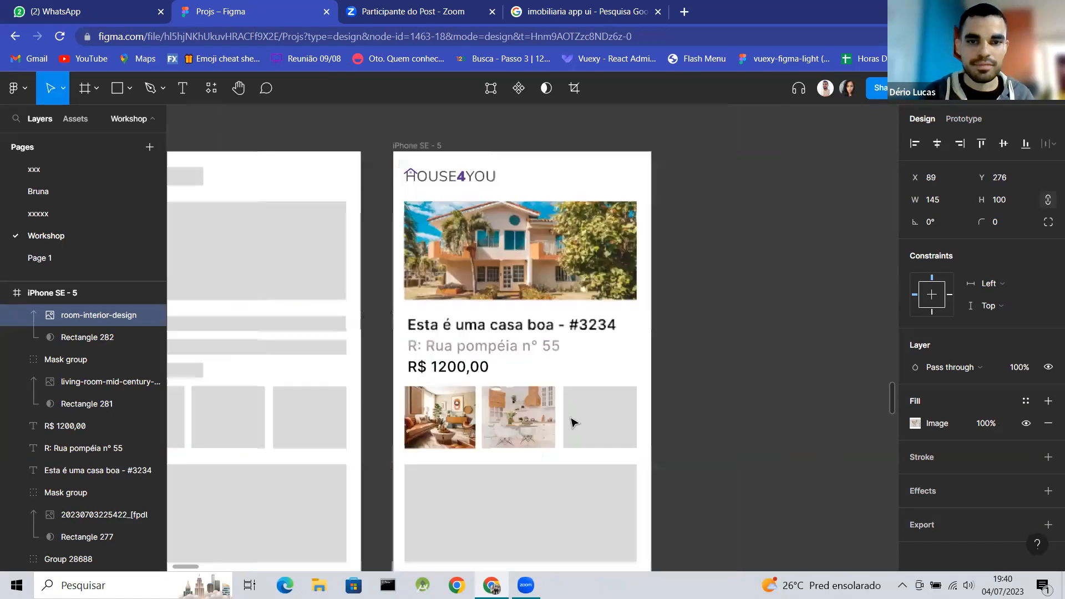
pyautogui.click(649, 404)
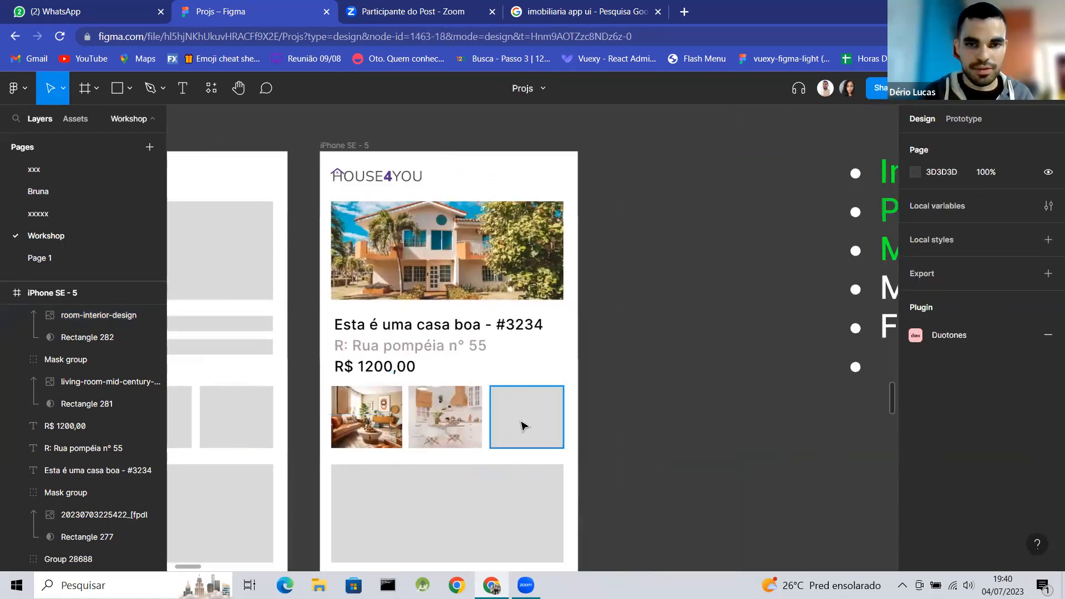
# Replace the third thumbnail placeholder with a duplicate of the masked living-room thumbnail.
pyautogui.click(524, 425)
pyautogui.press('Delete')
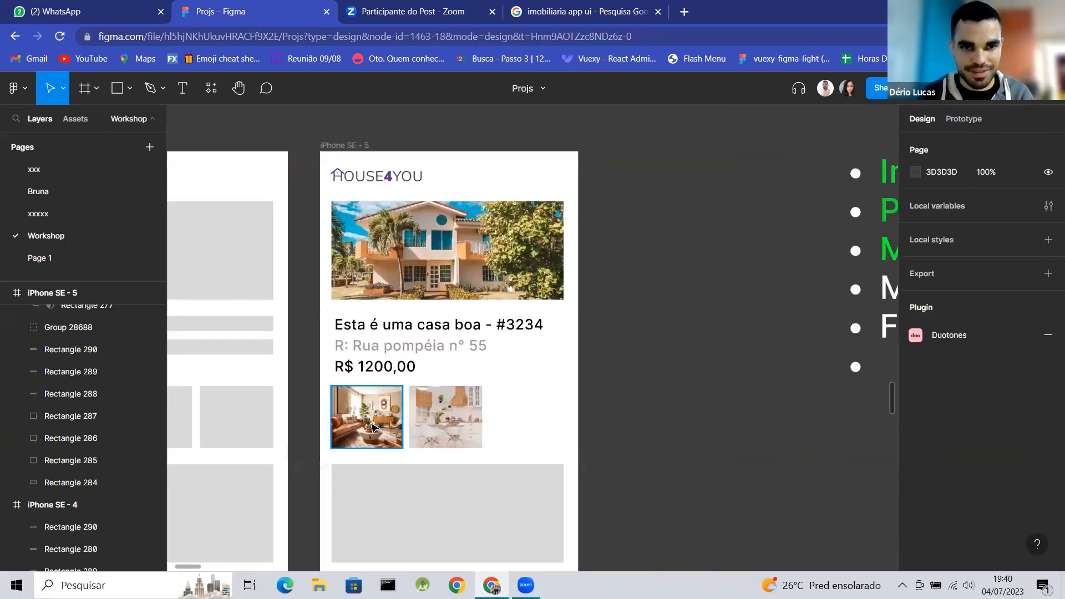
pyautogui.click(373, 427)
pyautogui.hotkey('ctrl', 'd')
pyautogui.moveTo(372, 427); pyautogui.dragTo(532, 427)
pyautogui.click(642, 398)
# Delete all remaining grey placeholders in the lower half of the iPhone SE - 5 frame.
pyautogui.scroll(-3, 644, 397)
pyautogui.scroll(-2, 610, 389)
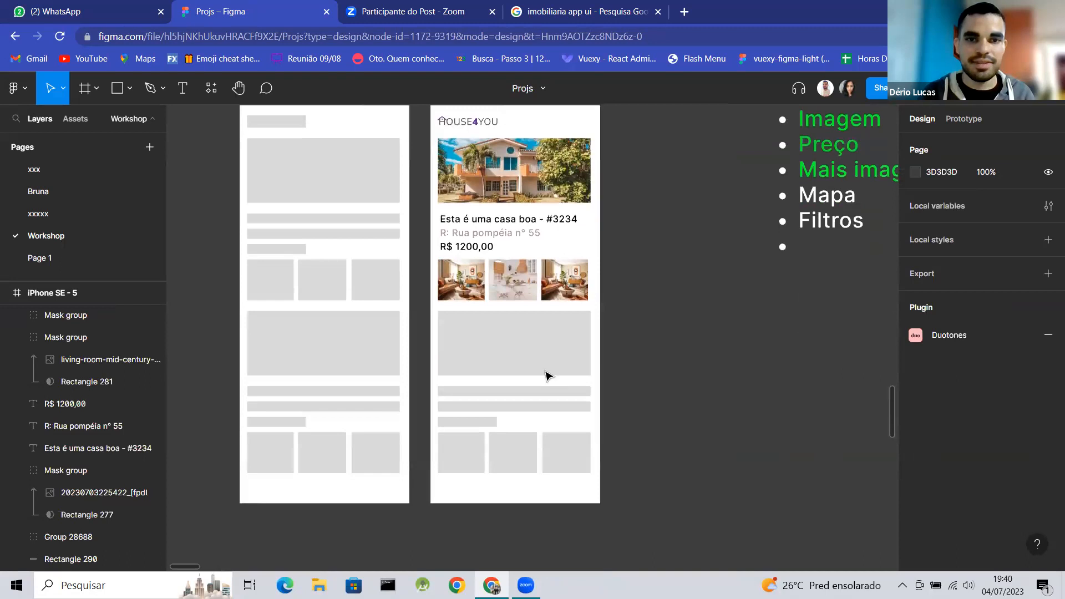
pyautogui.moveTo(433, 329); pyautogui.dragTo(610, 490)
pyautogui.press('Delete')
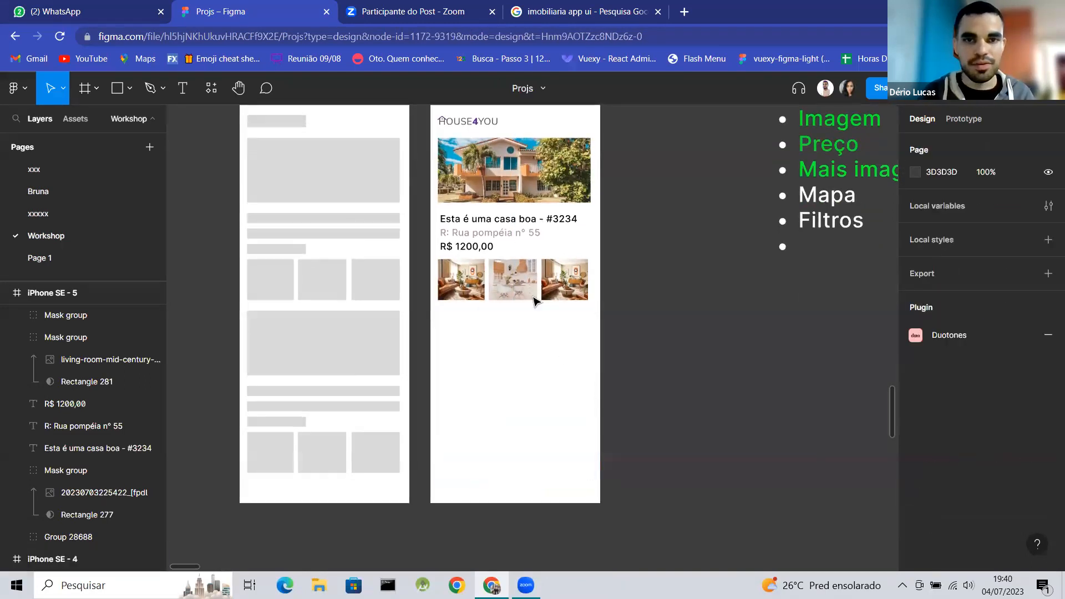
# Duplicate the whole house listing, with photo, texts and thumbnails, and place the copy below the first listing.
pyautogui.scroll(2, 535, 300)
pyautogui.moveTo(598, 387); pyautogui.dragTo(422, 206)
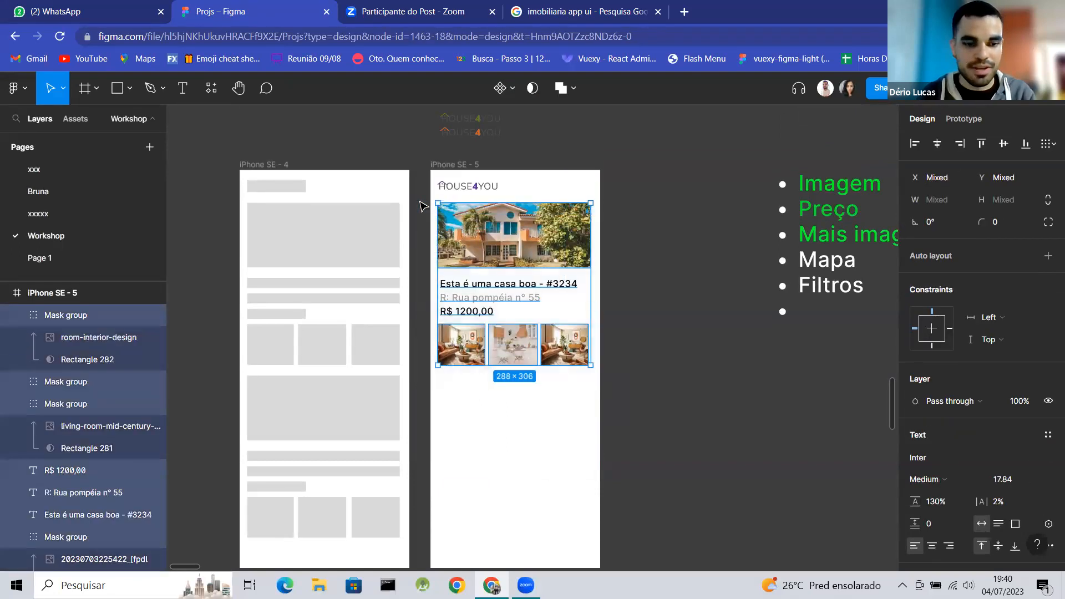
pyautogui.hotkey('ctrl', 'd')
pyautogui.moveTo(509, 249); pyautogui.dragTo(506, 420)
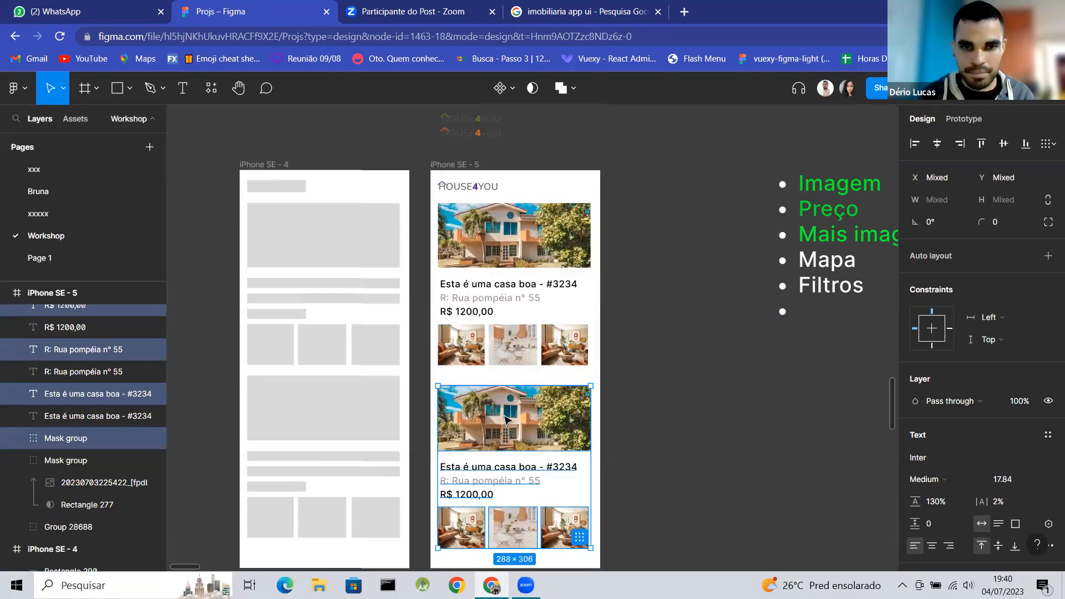
pyautogui.click(658, 378)
pyautogui.scroll(-1, 657, 378)
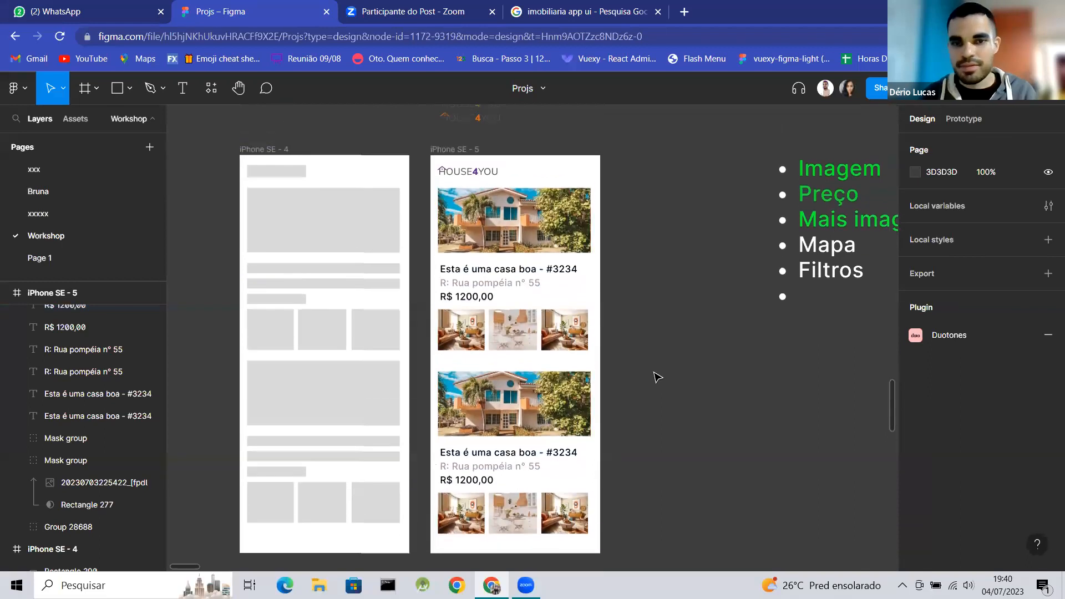
# Draw a rectangle over the first listing's third thumbnail and size it to 88 × 77 at X 209, Y 291.
pyautogui.hscroll(3, 658, 378)
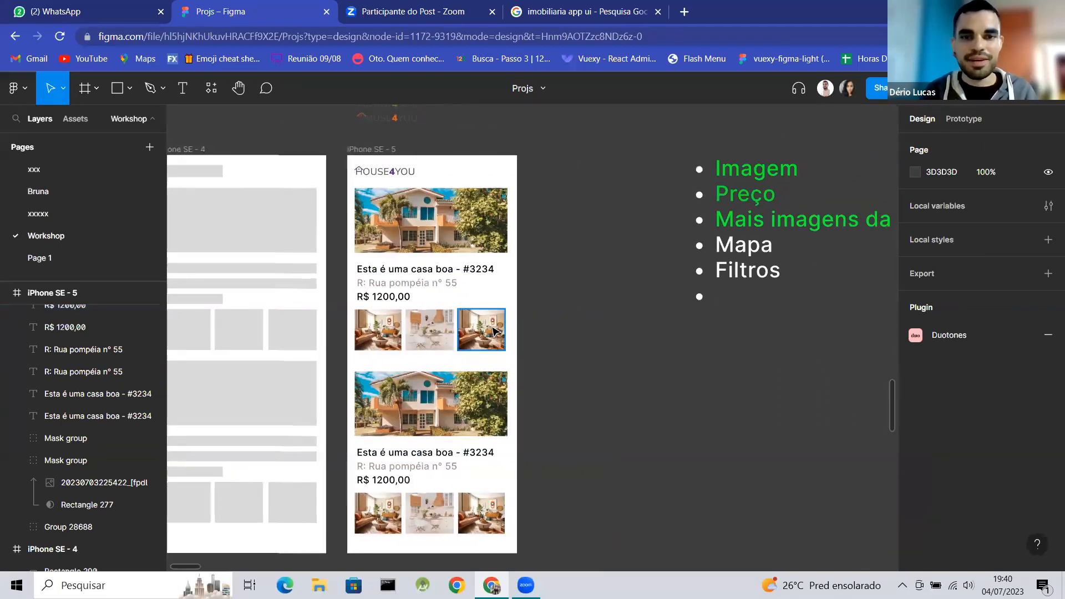
pyautogui.hscroll(2, 562, 356)
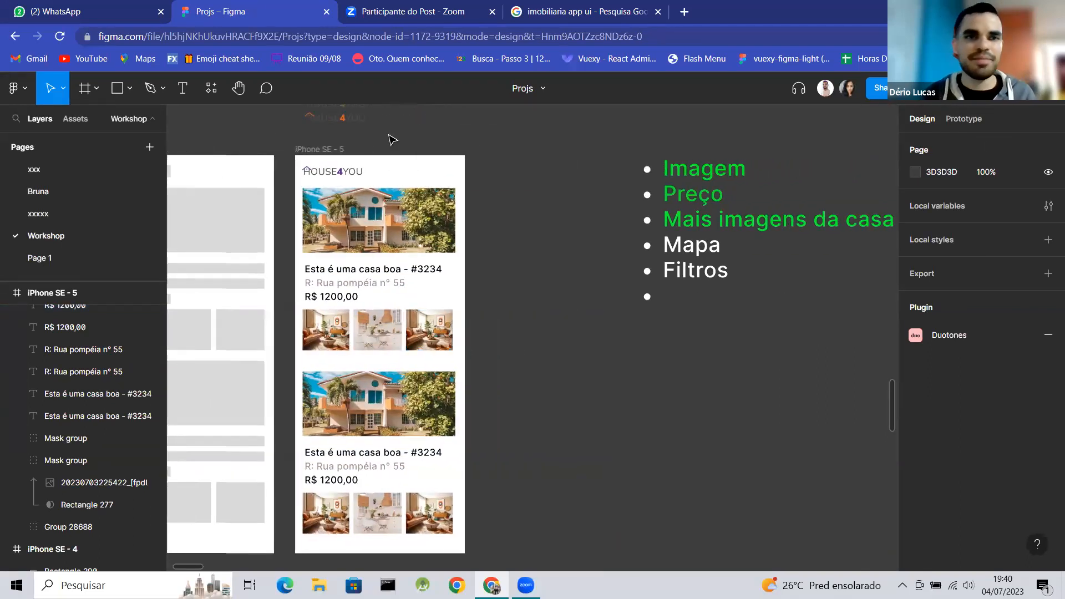
pyautogui.click(119, 98)
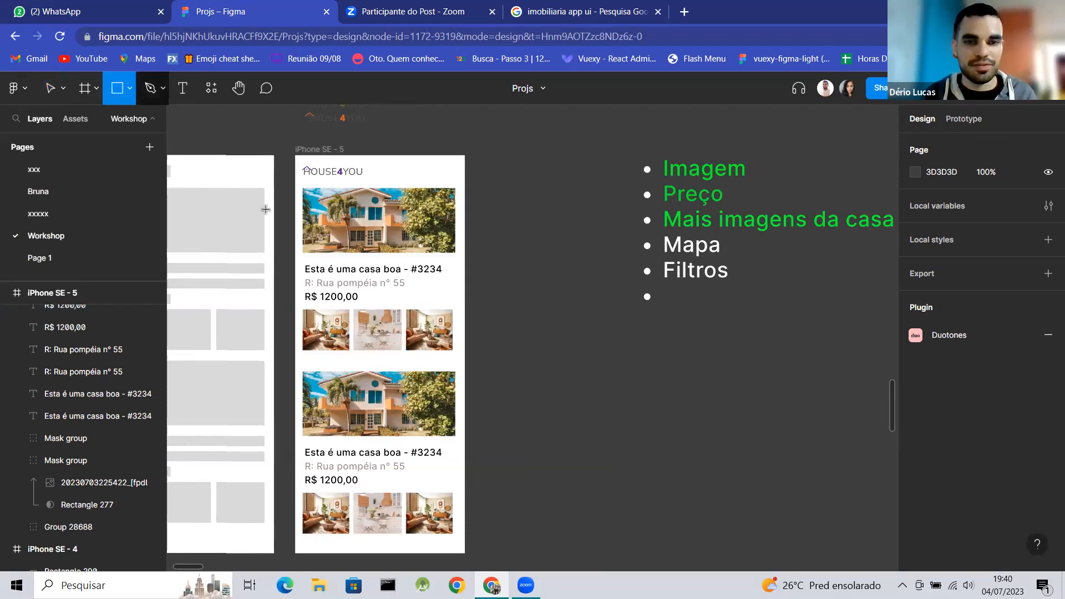
pyautogui.moveTo(423, 332); pyautogui.dragTo(431, 346)
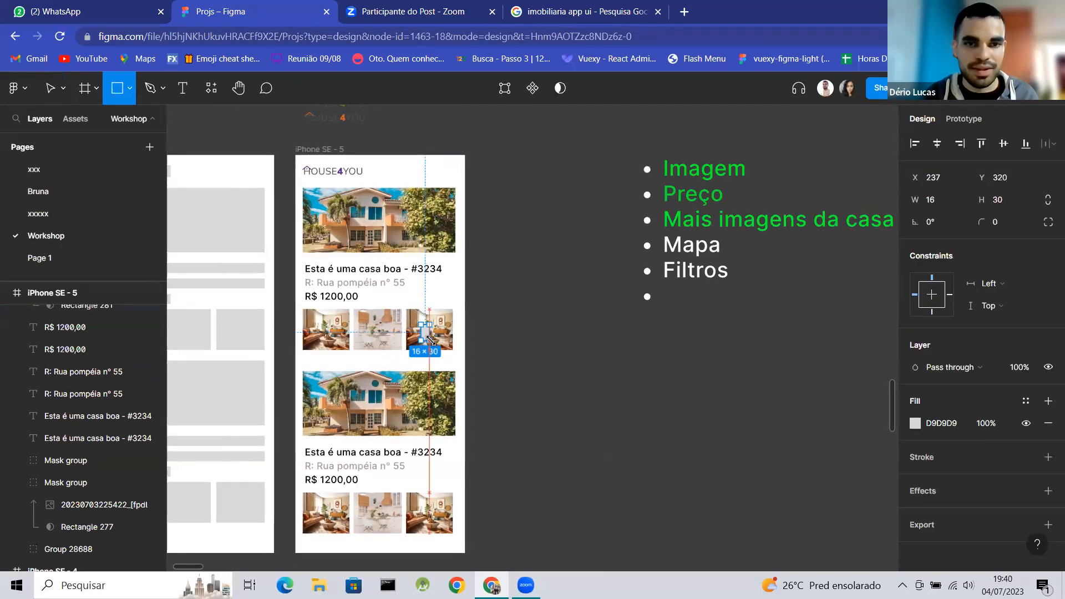
pyautogui.scroll(5, 425, 338)
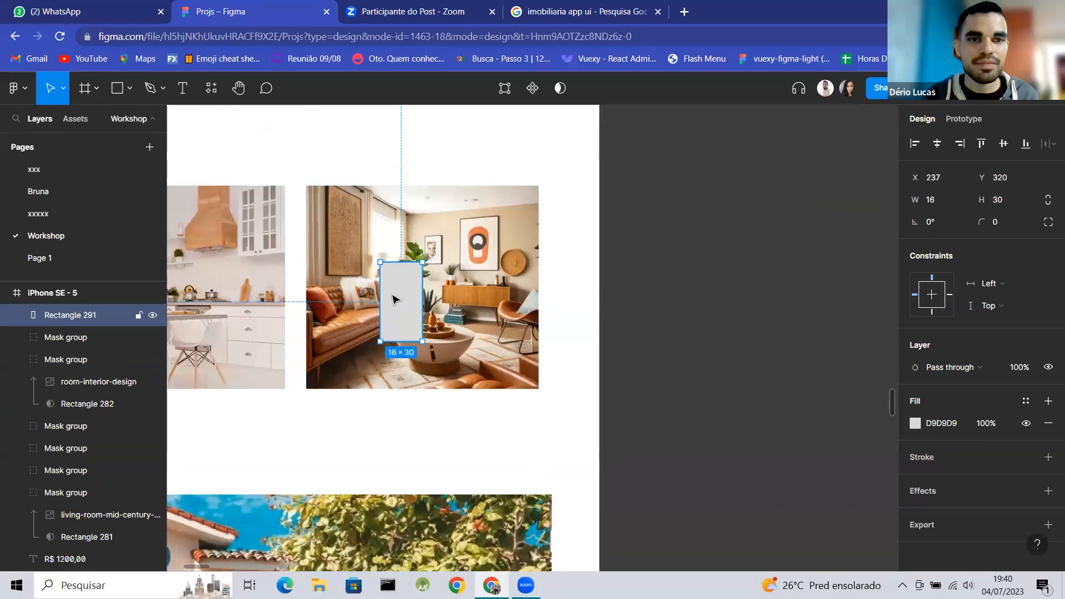
pyautogui.moveTo(393, 301); pyautogui.dragTo(324, 225)
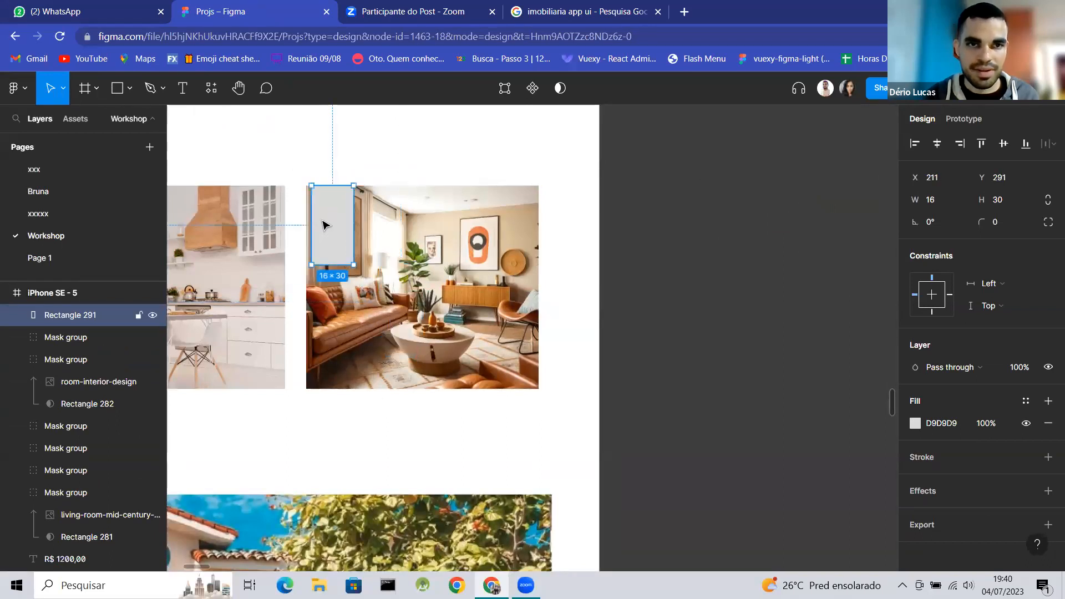
pyautogui.moveTo(353, 265); pyautogui.dragTo(537, 389)
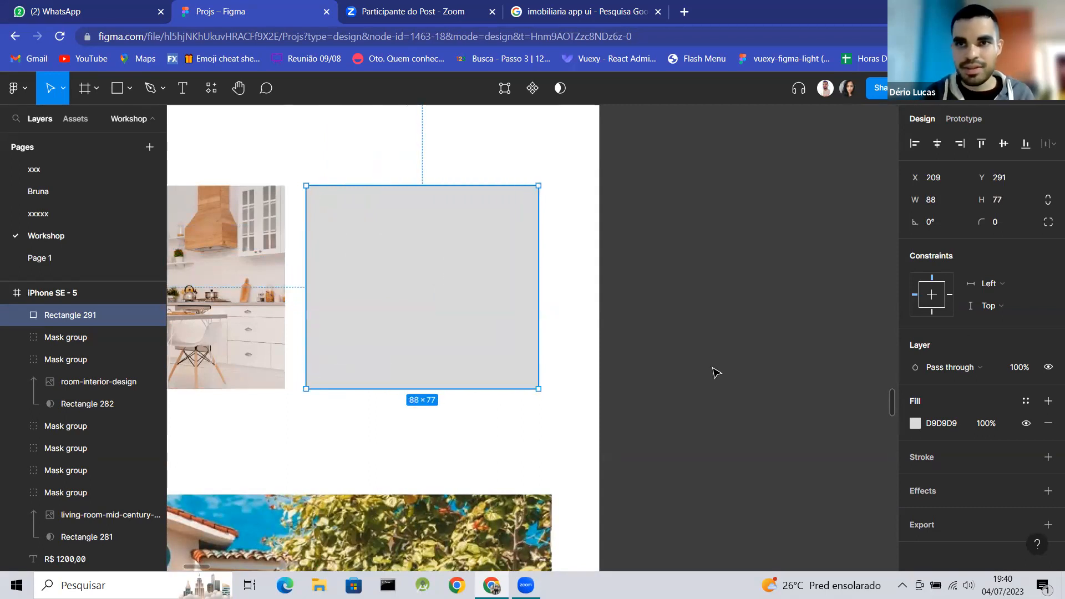
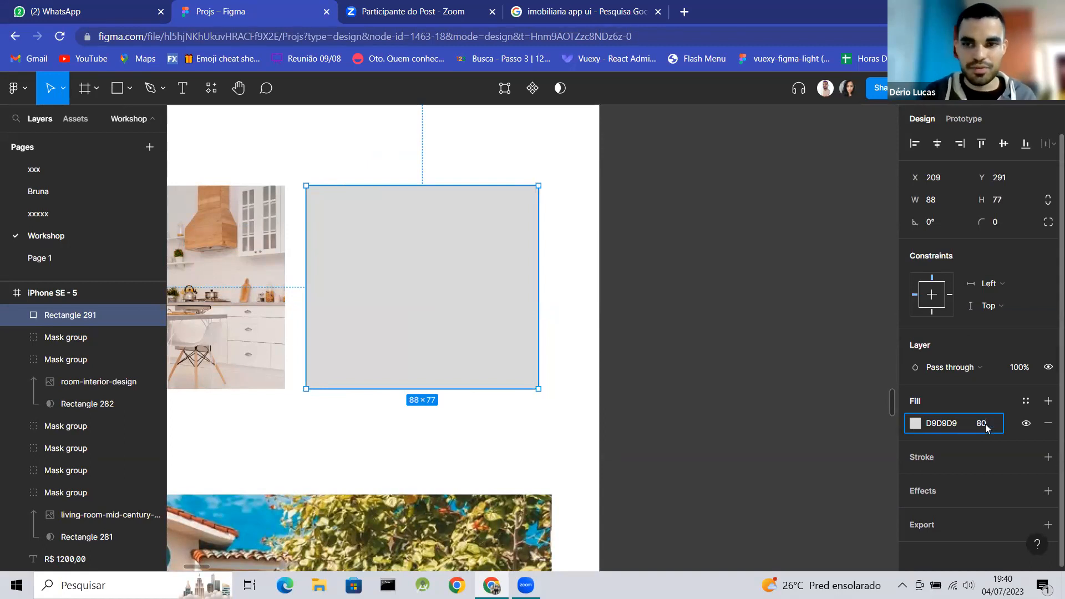
# Give the rectangle over the third thumbnail a dark 1C1010 fill at 80% opacity.
pyautogui.press('Return')
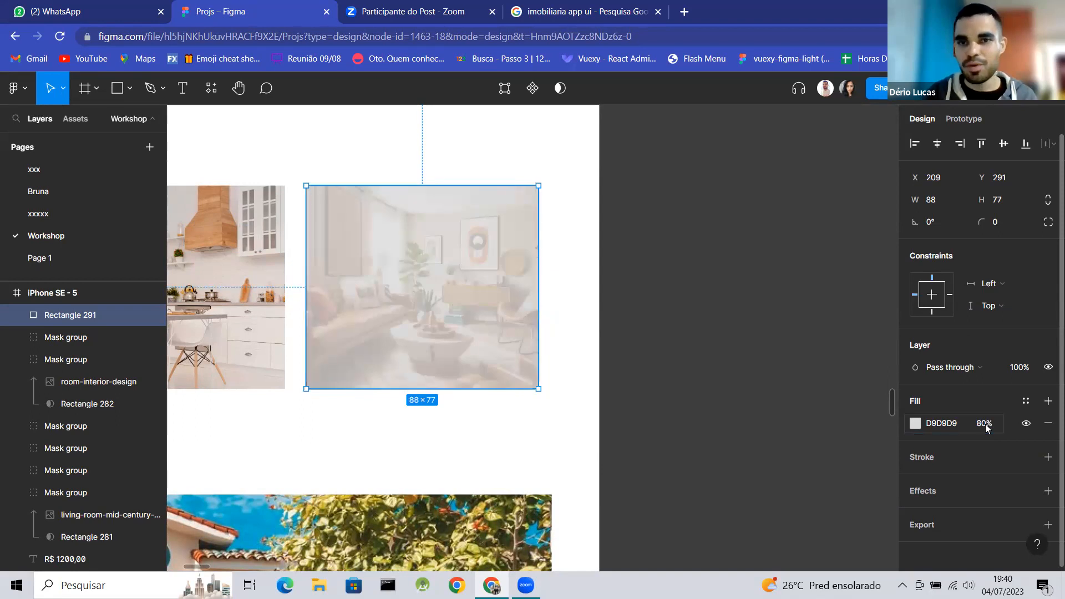
pyautogui.click(916, 423)
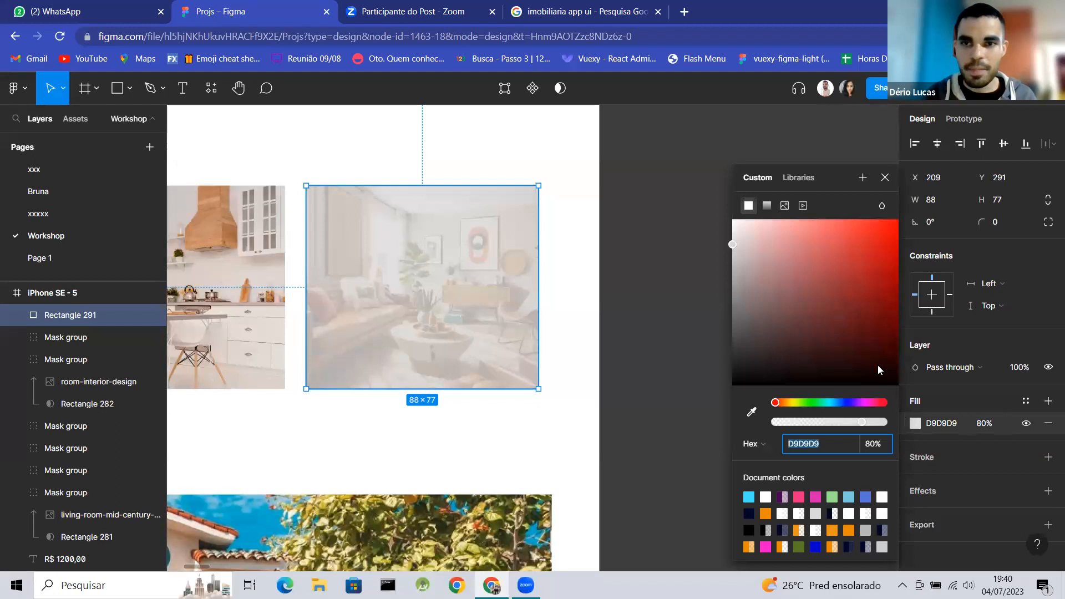
pyautogui.click(802, 369)
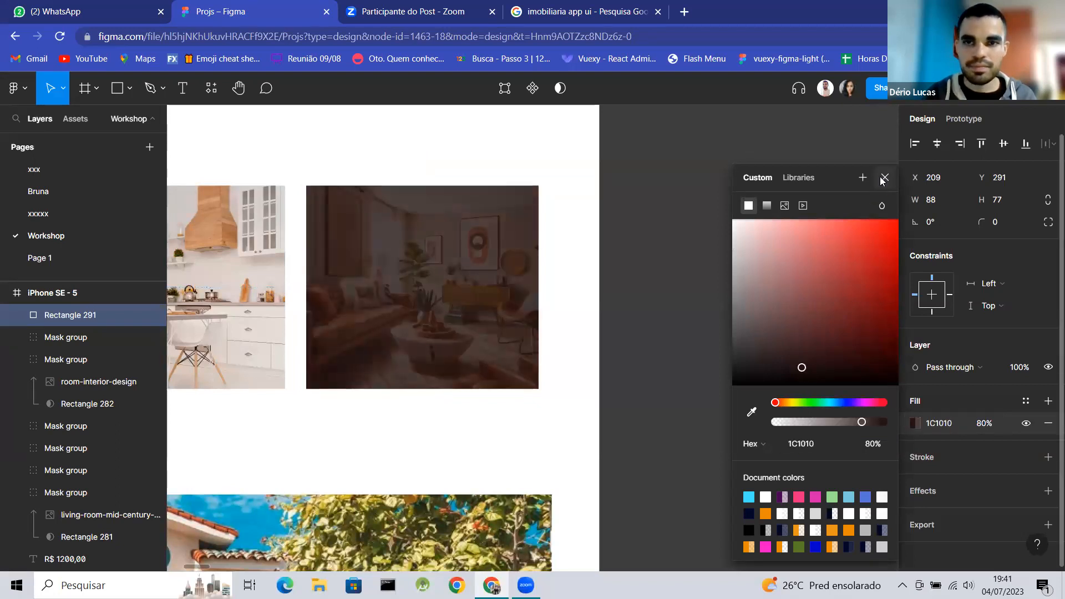
pyautogui.click(885, 178)
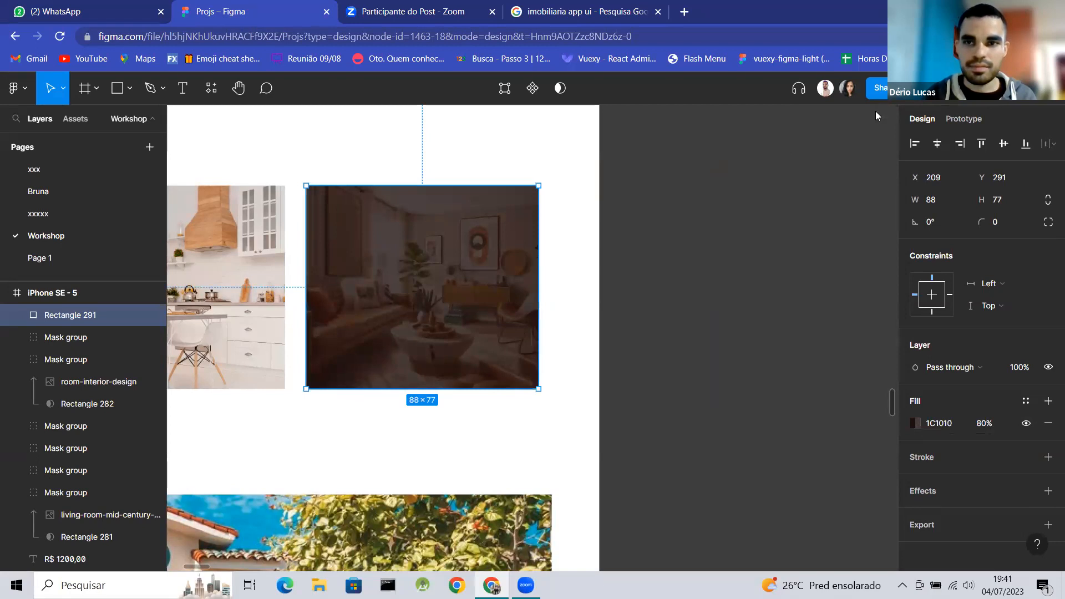
# Add the text "Ver mais fotos" over the darkened third thumbnail.
pyautogui.scroll(-3, 501, 247)
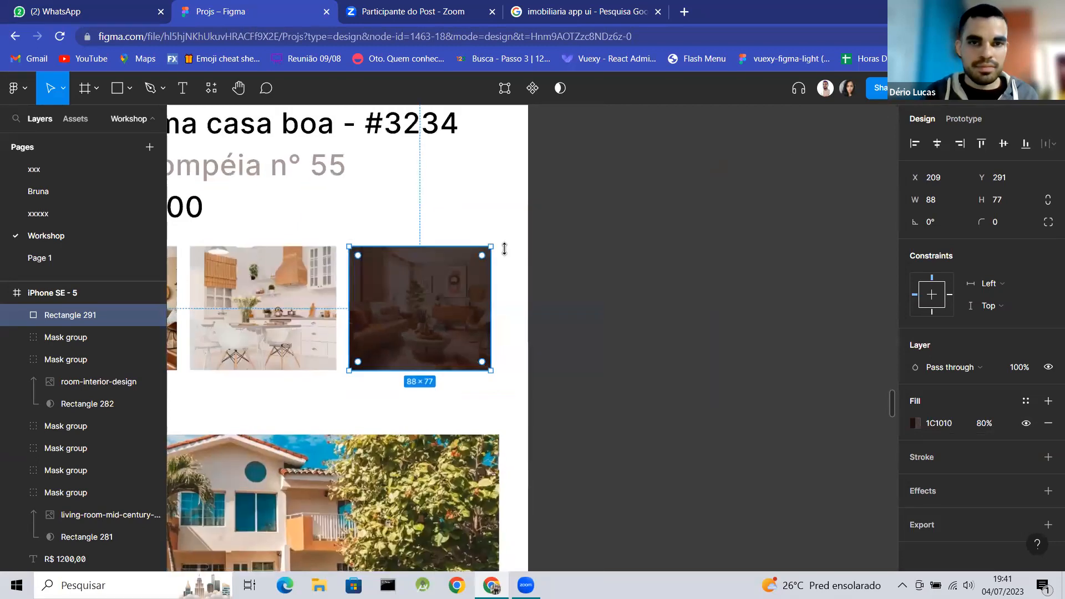
pyautogui.click(609, 295)
pyautogui.click(180, 88)
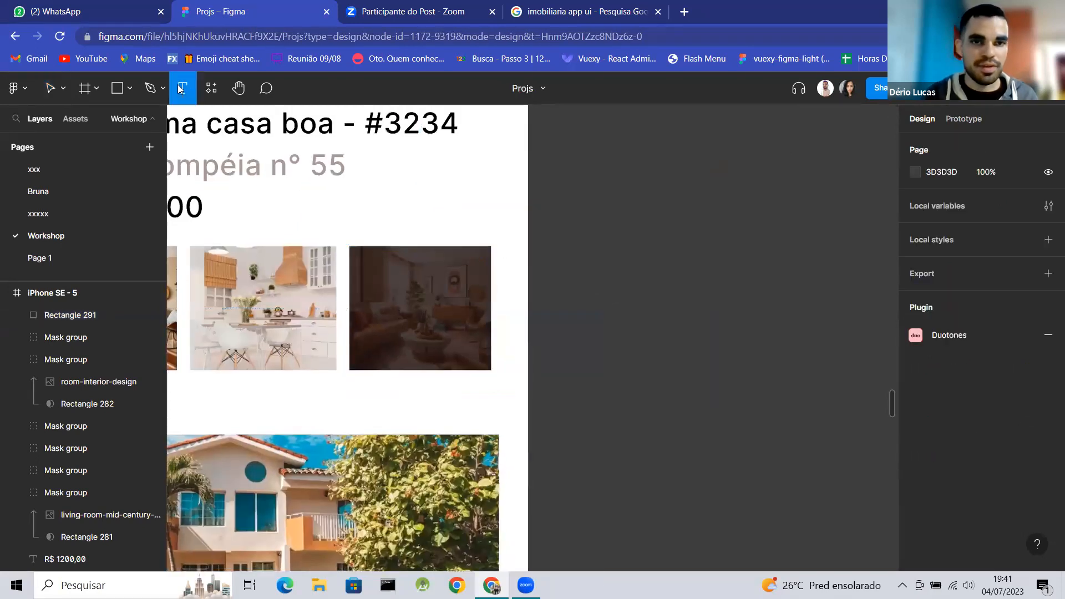
pyautogui.click(388, 300)
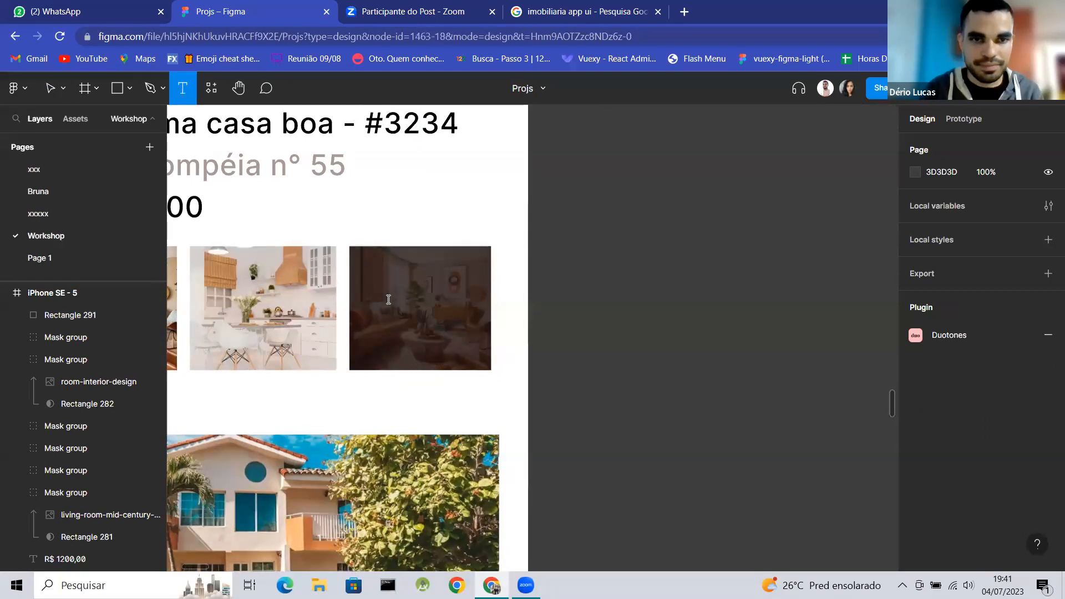
pyautogui.write('Ver ')
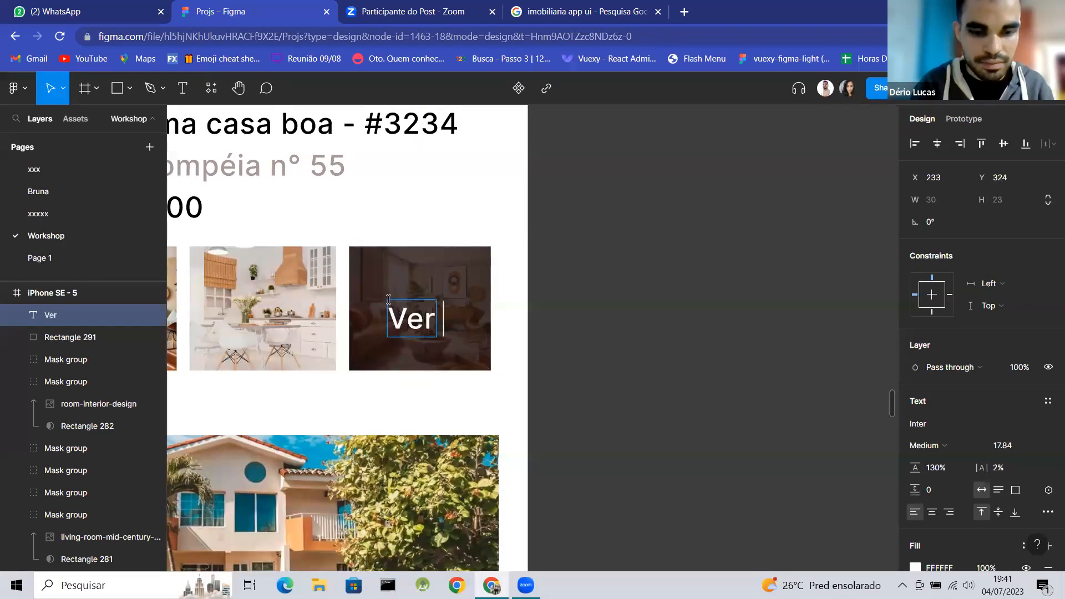
pyautogui.write('mais fotos')
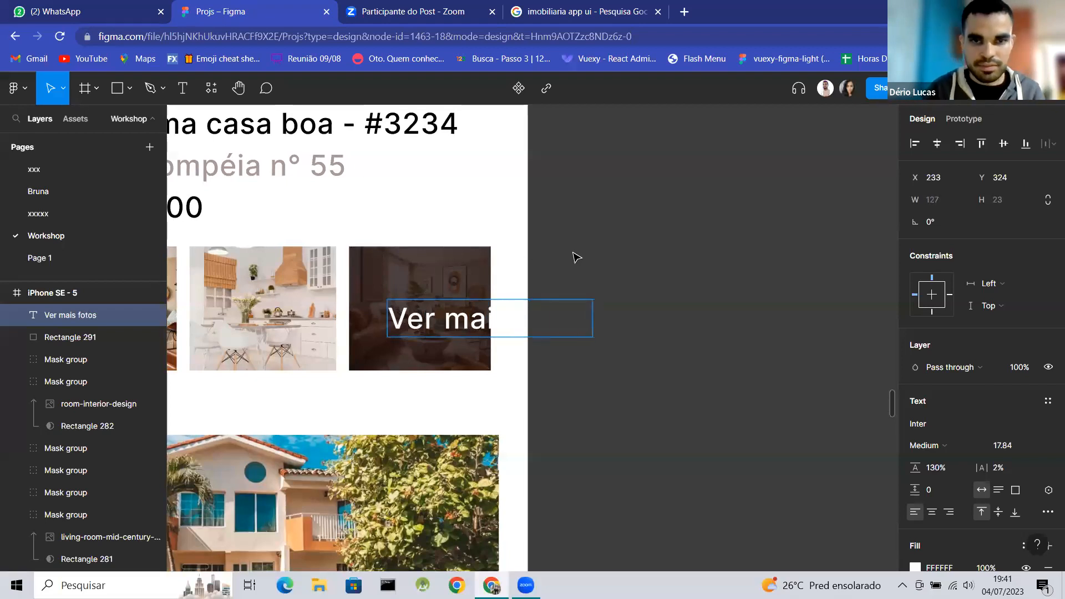
pyautogui.press('Escape')
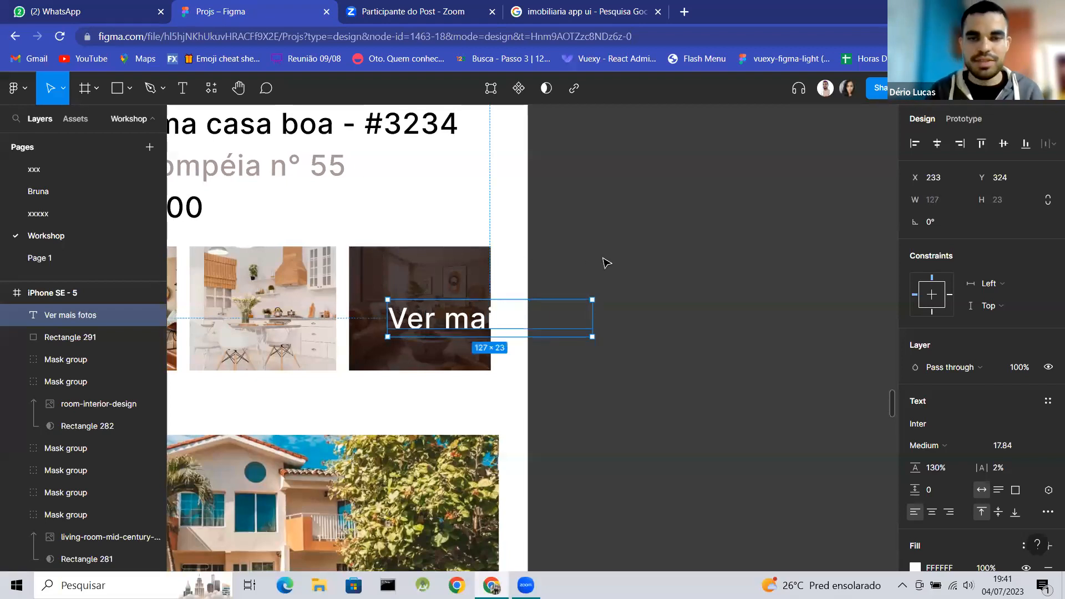
# Fit the "Ver mais fotos" text inside the thumbnail in a 76-wide box at X 216, Y 307, with font size 14 and right alignment.
pyautogui.moveTo(592, 317); pyautogui.dragTo(431, 290)
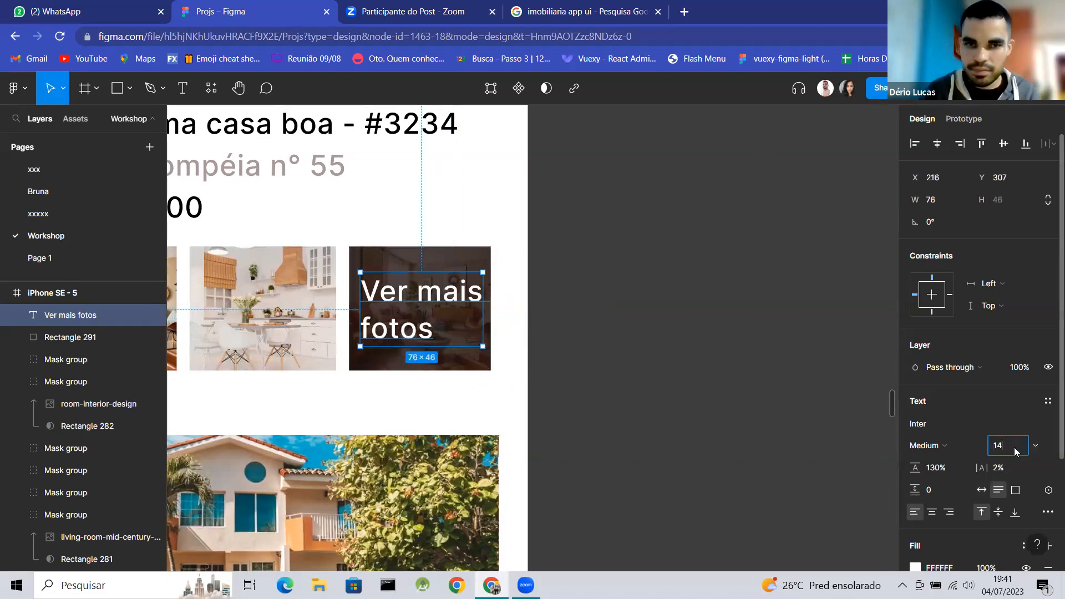
pyautogui.press('Return')
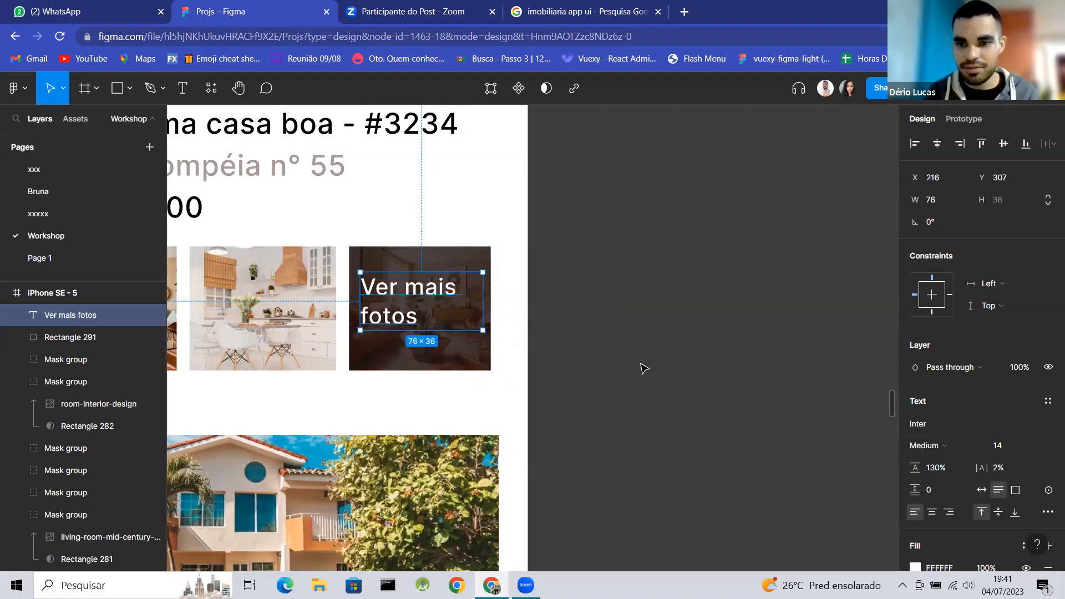
pyautogui.click(934, 515)
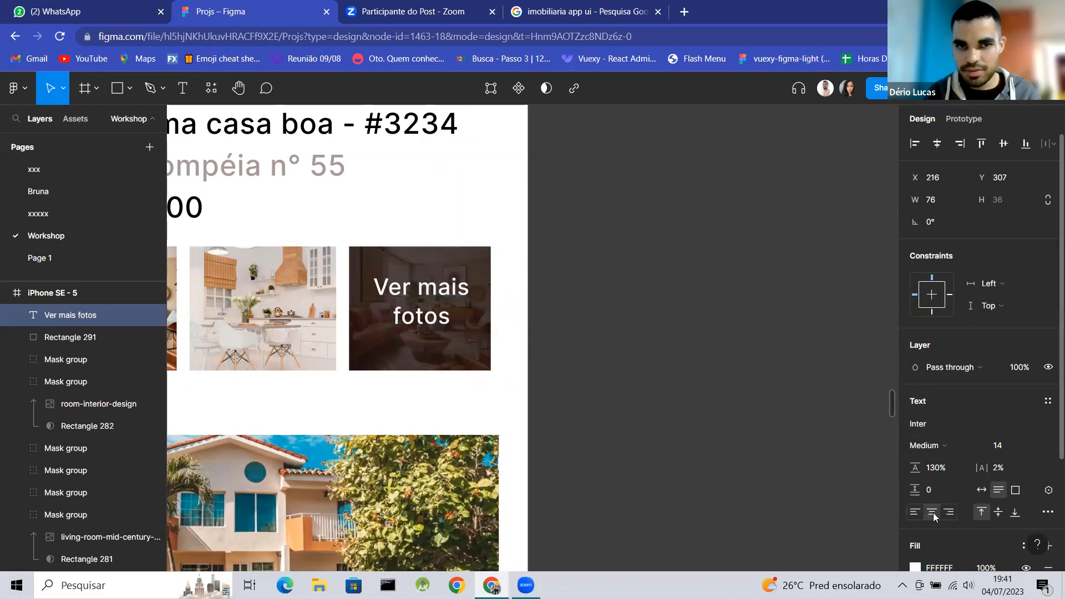
pyautogui.click(950, 513)
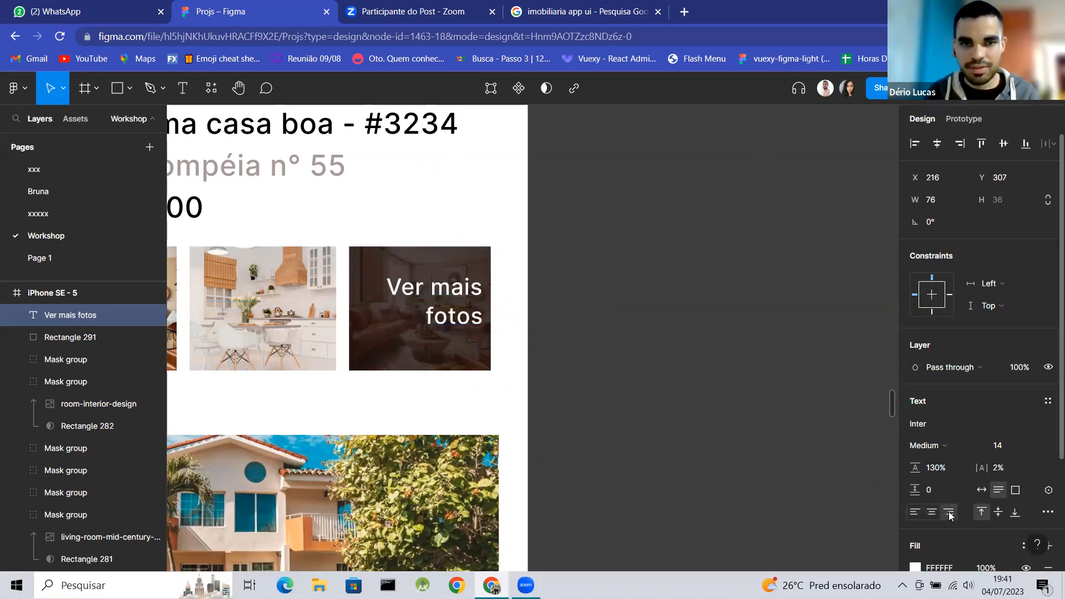
# Center-align the "Ver mais fotos" text over the darkened third thumbnail.
pyautogui.click(933, 514)
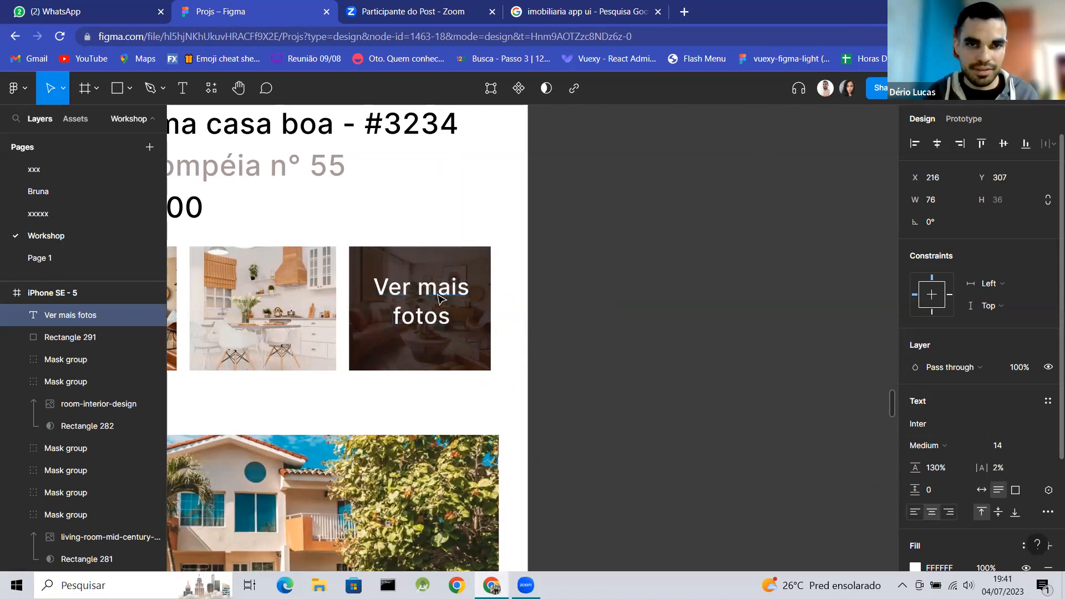
pyautogui.scroll(-5, 438, 298)
pyautogui.click(504, 301)
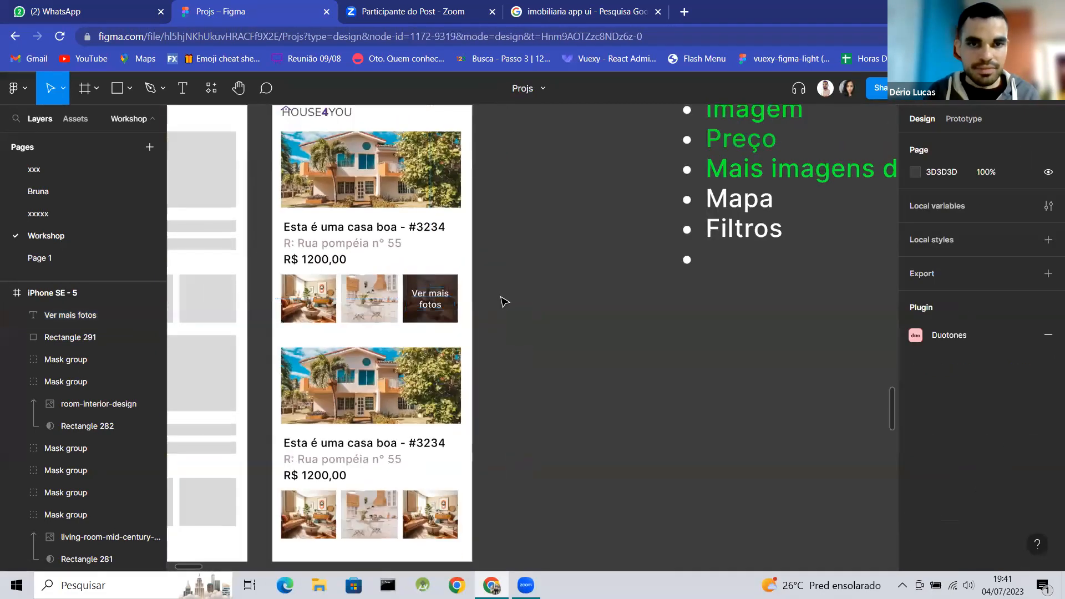
pyautogui.scroll(-2, 504, 301)
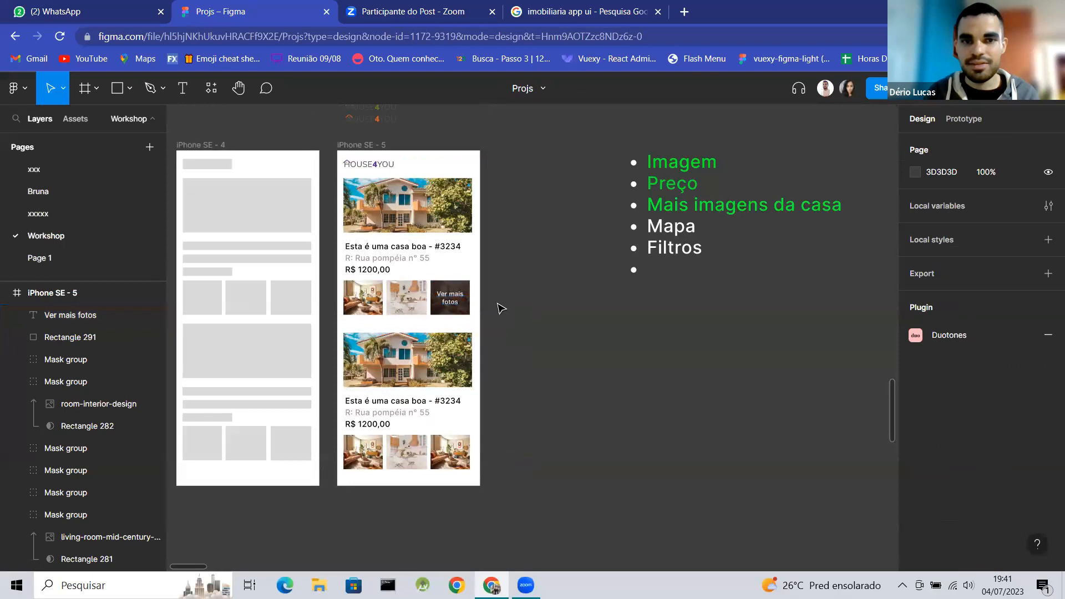
pyautogui.scroll(-5, 502, 308)
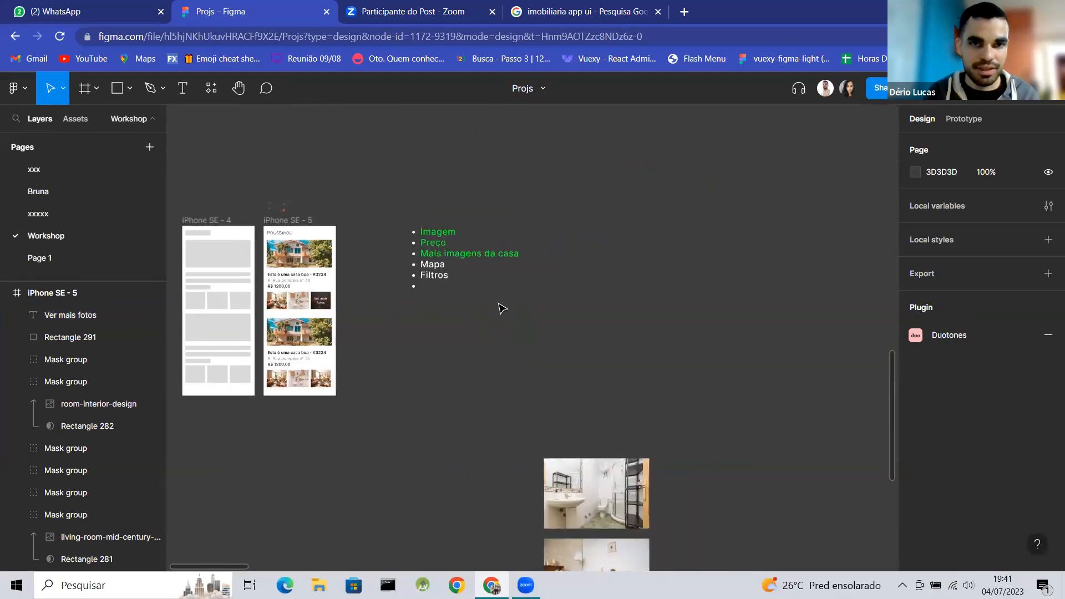
# Move the feature list farther from the frames and duplicate the iPhone SE - 5 frame into the freed space.
pyautogui.moveTo(490, 251); pyautogui.dragTo(587, 251)
pyautogui.click(283, 222)
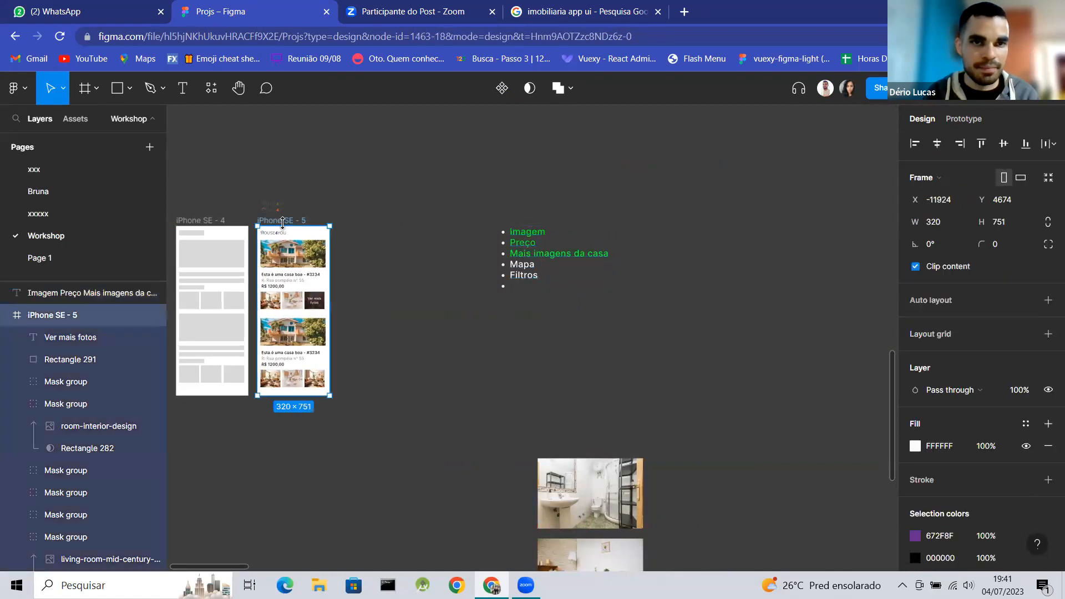
pyautogui.hotkey('ctrl', 'd')
pyautogui.scroll(5, 344, 254)
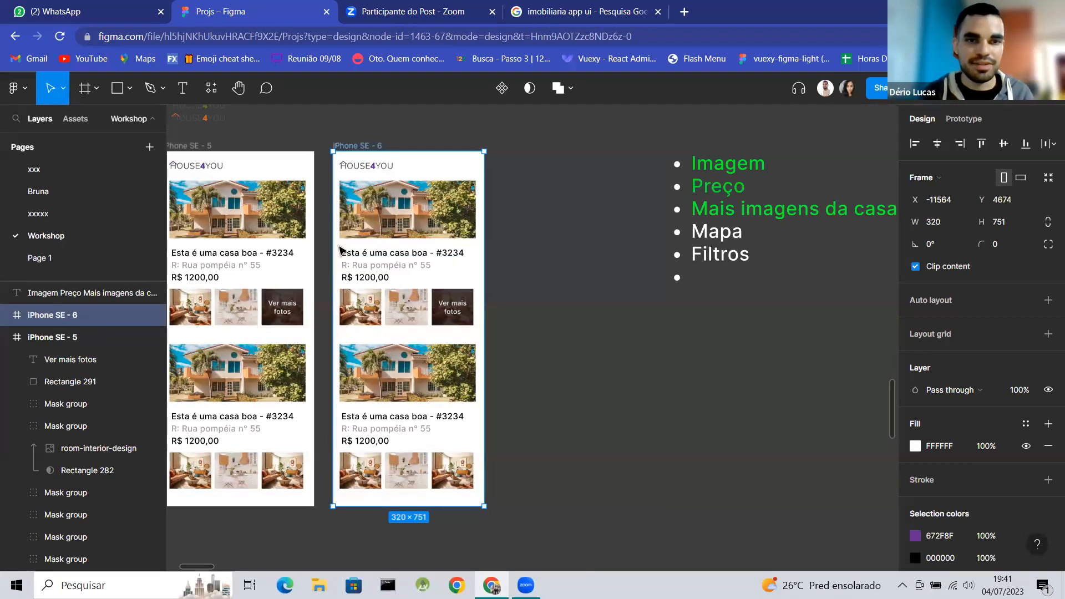
# Delete everything in the duplicated frame except the HOUSE4YOU logo and the first house photo.
pyautogui.scroll(5, 341, 250)
pyautogui.moveTo(312, 243); pyautogui.dragTo(601, 521)
pyautogui.press('Delete')
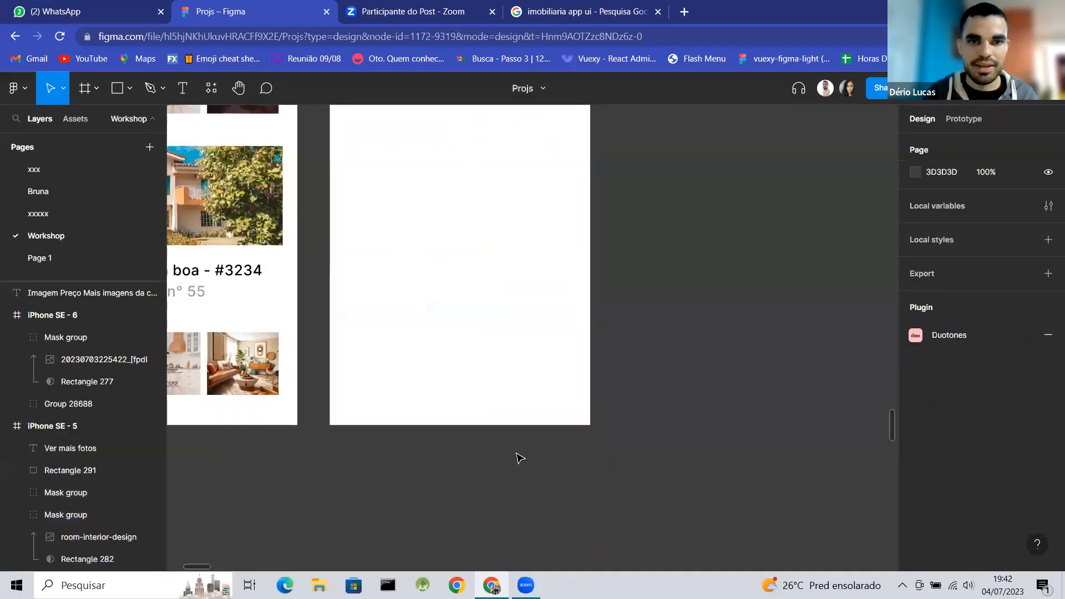
pyautogui.scroll(-5, 390, 336)
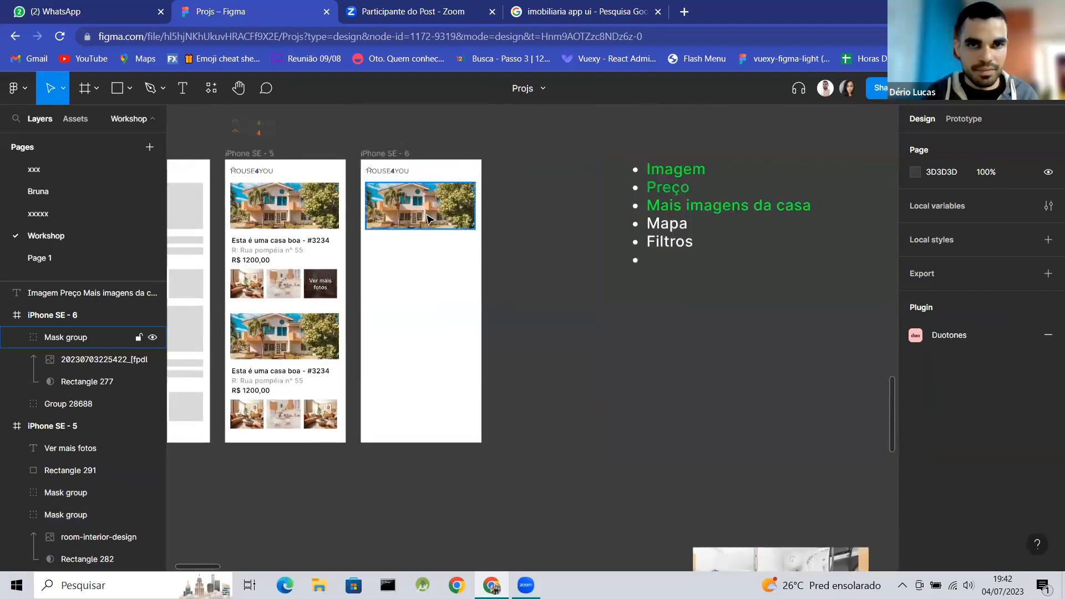
# Duplicate the house photo in iPhone SE - 6 three times in an evenly spaced column, with the first copy at Y 204.
pyautogui.click(429, 218)
pyautogui.hotkey('ctrl', 'd')
pyautogui.moveTo(429, 218); pyautogui.dragTo(431, 275)
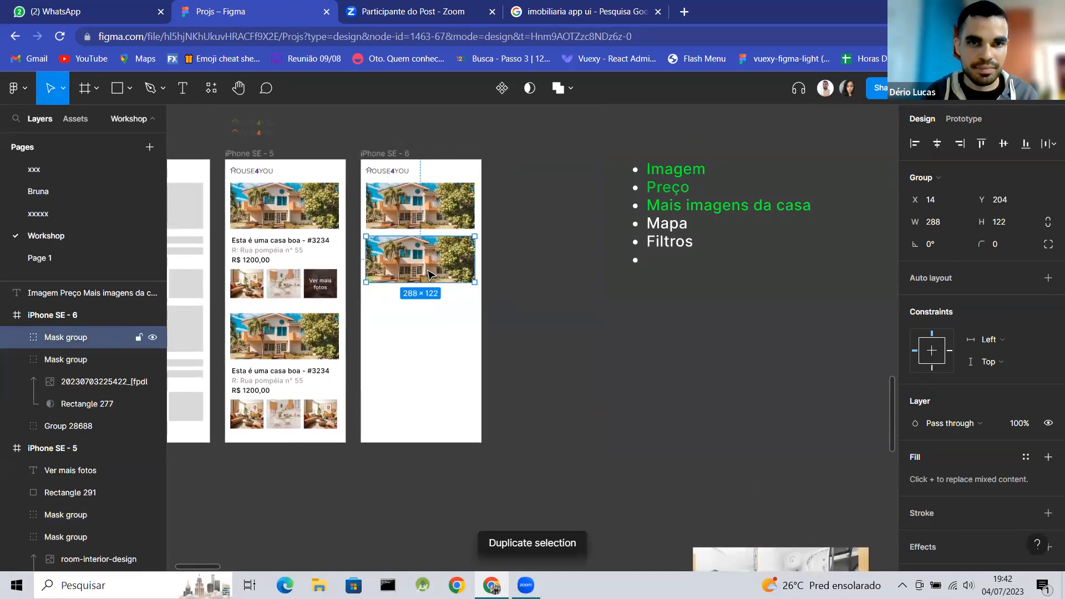
pyautogui.hotkey('ctrl', 'd')
pyautogui.hotkey('ctrl', 'd')
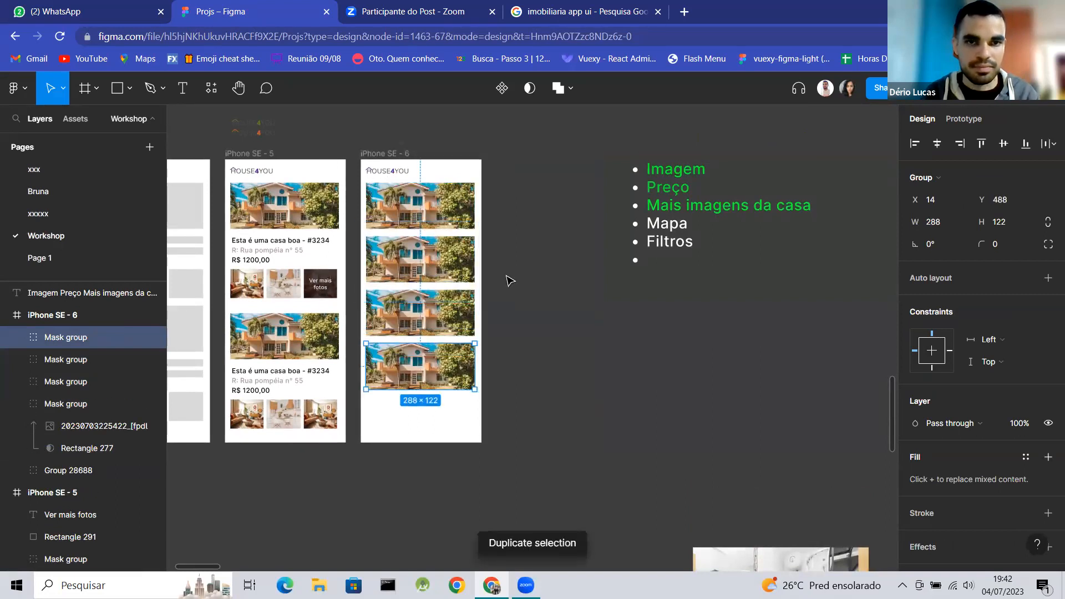
pyautogui.click(544, 314)
# Pull the house image out of the second photo's mask group in iPhone SE - 6 and delete it.
pyautogui.click(432, 269)
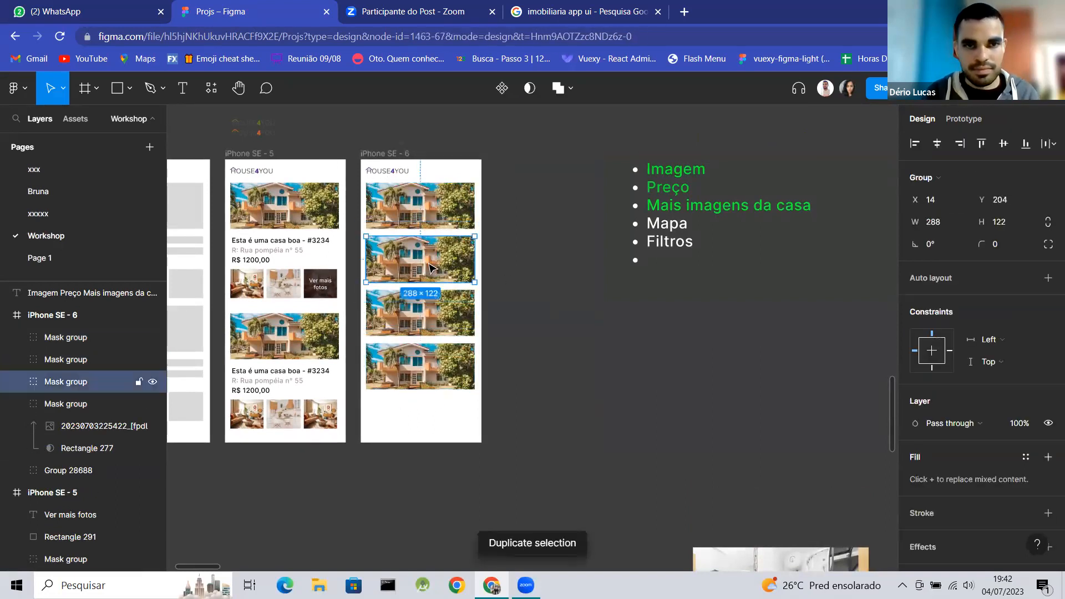
pyautogui.doubleClick(432, 269)
pyautogui.moveTo(432, 268); pyautogui.dragTo(593, 345)
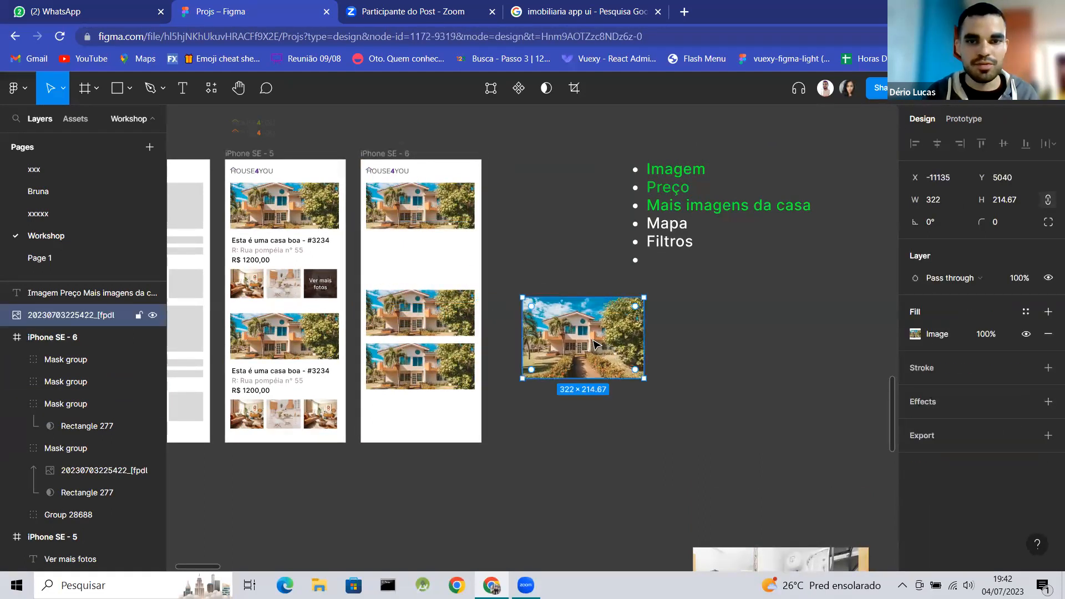
pyautogui.hscroll(4, 595, 346)
pyautogui.scroll(-3, 594, 345)
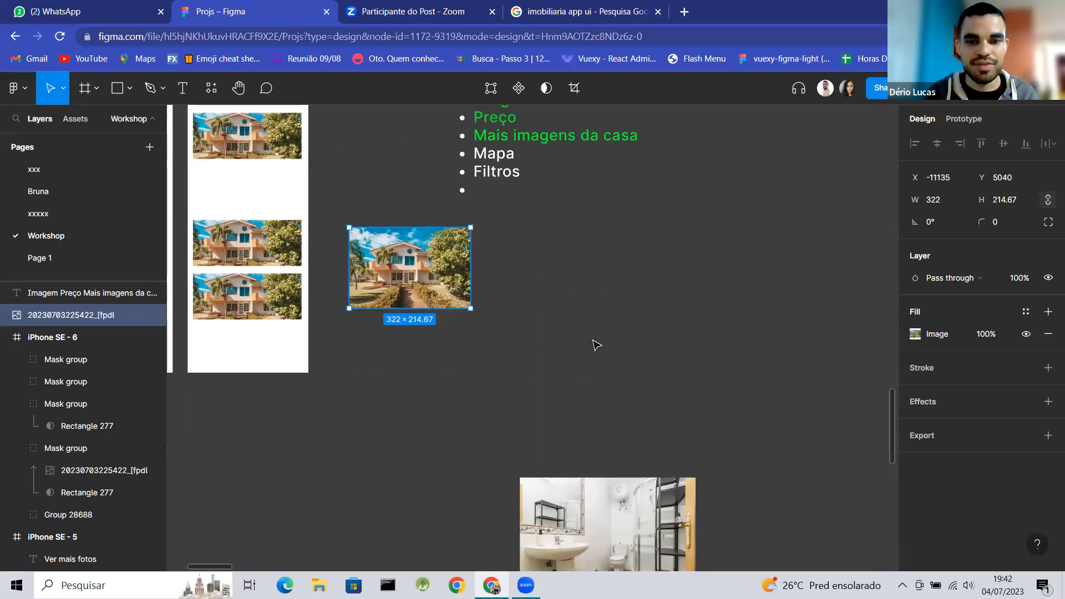
pyautogui.scroll(-3, 594, 344)
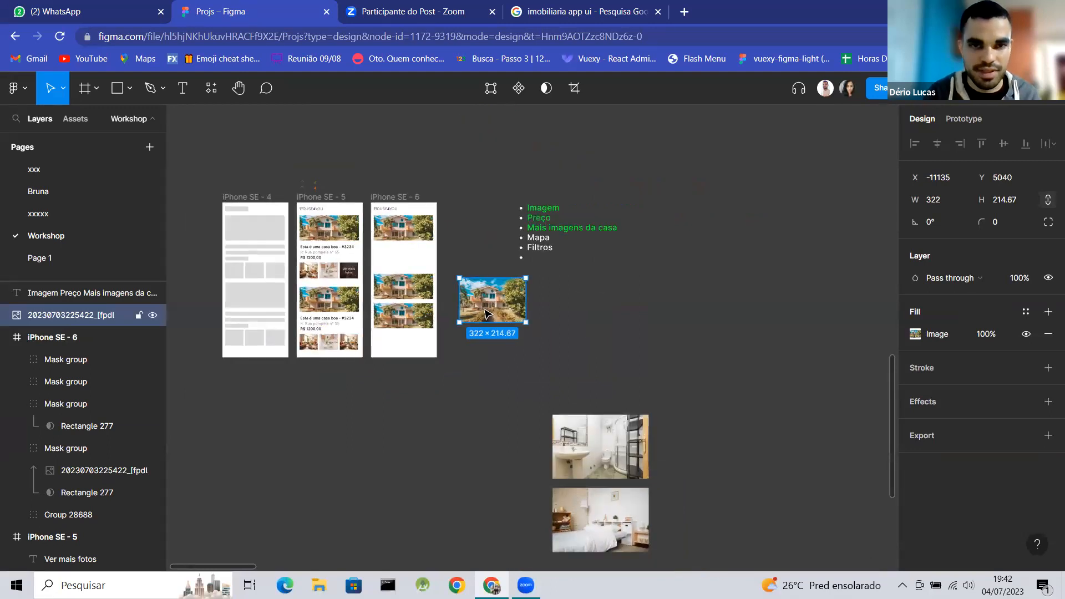
pyautogui.press('Delete')
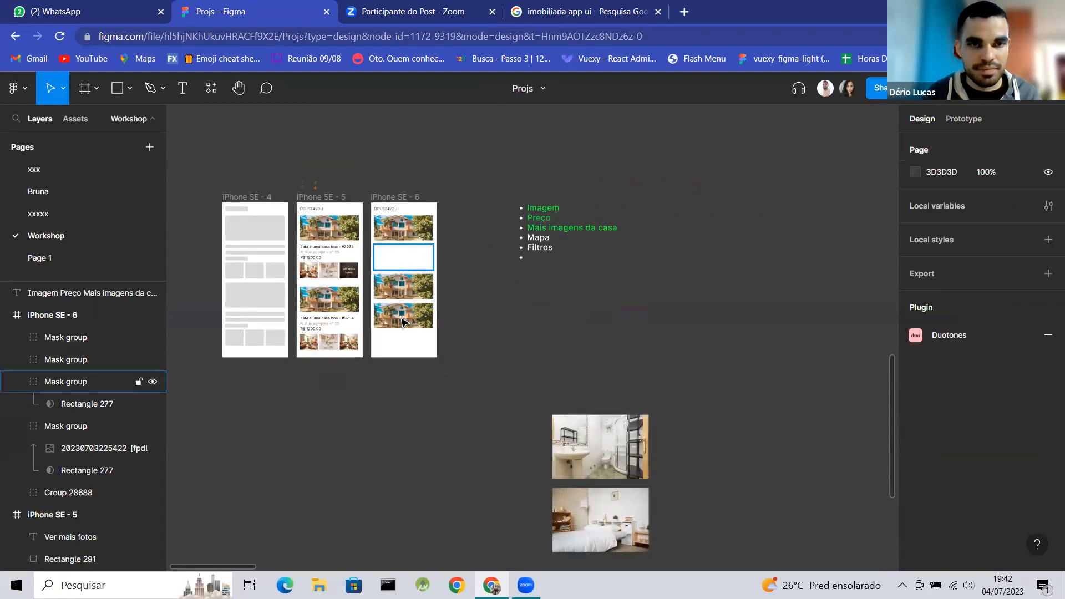
# Delete the two lowest house photo copies from iPhone SE - 6.
pyautogui.keyDown('ctrl'); pyautogui.scroll(5, 403, 322); pyautogui.keyUp('ctrl')
pyautogui.click(403, 315)
pyautogui.keyDown('shift'); pyautogui.click(402, 287); pyautogui.keyUp('shift')
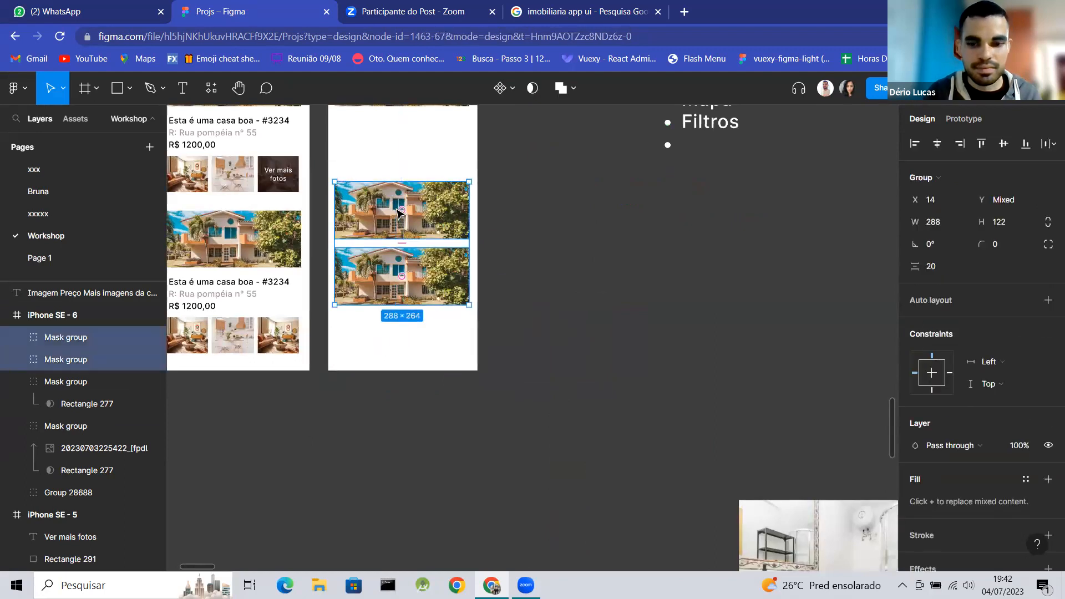
pyautogui.press('Delete')
# Copy the living-room image from the first listing's thumbnail into iPhone SE - 6, below the house photo.
pyautogui.scroll(2, 399, 213)
pyautogui.click(248, 235)
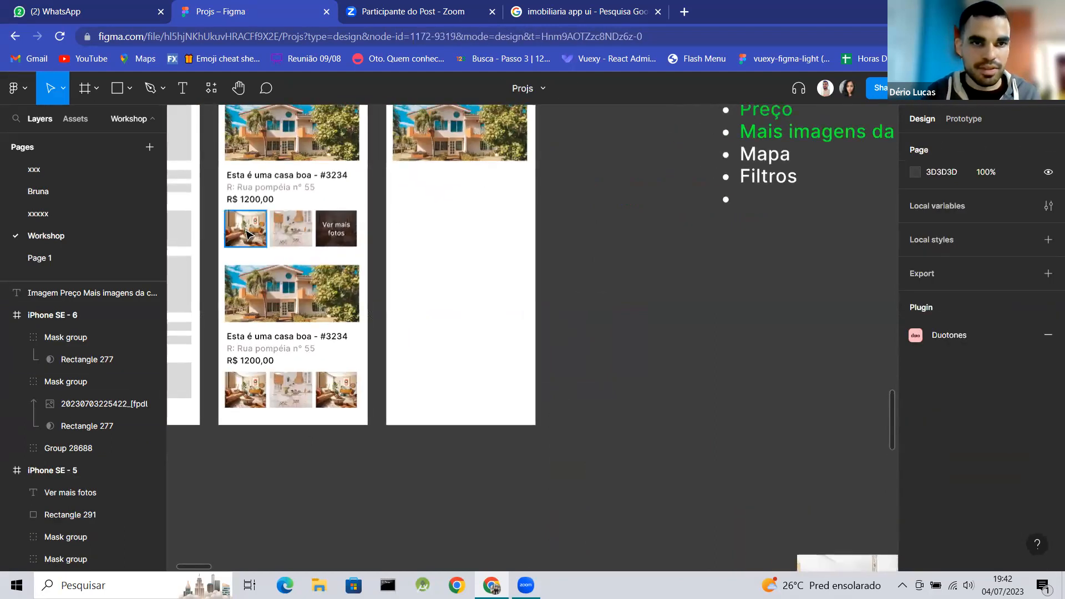
pyautogui.click(248, 235)
pyautogui.hotkey('ctrl', 'd')
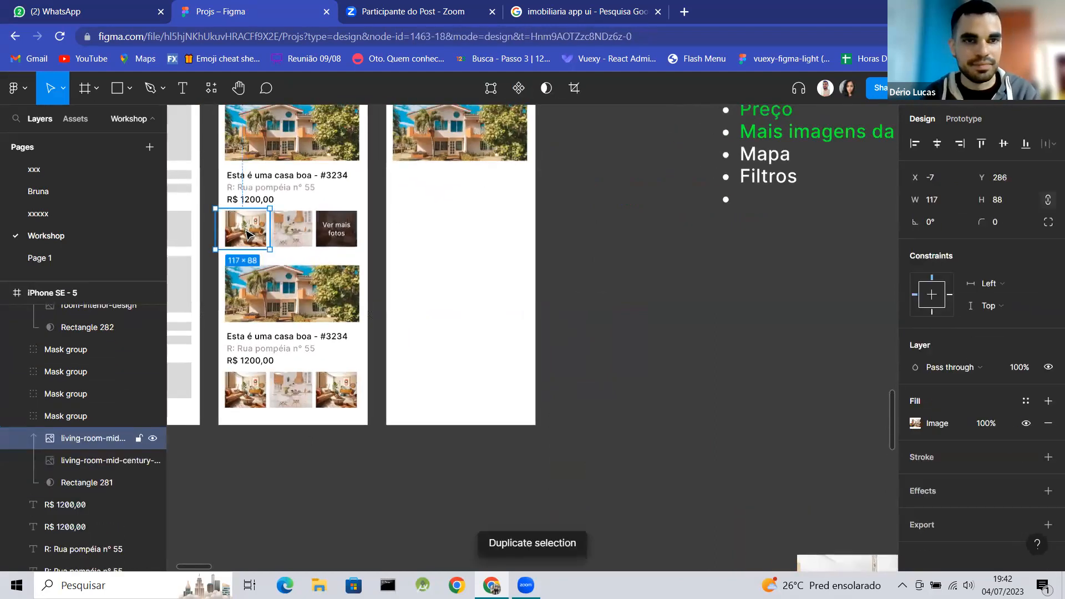
pyautogui.moveTo(248, 236); pyautogui.dragTo(456, 214)
pyautogui.scroll(5, 456, 215)
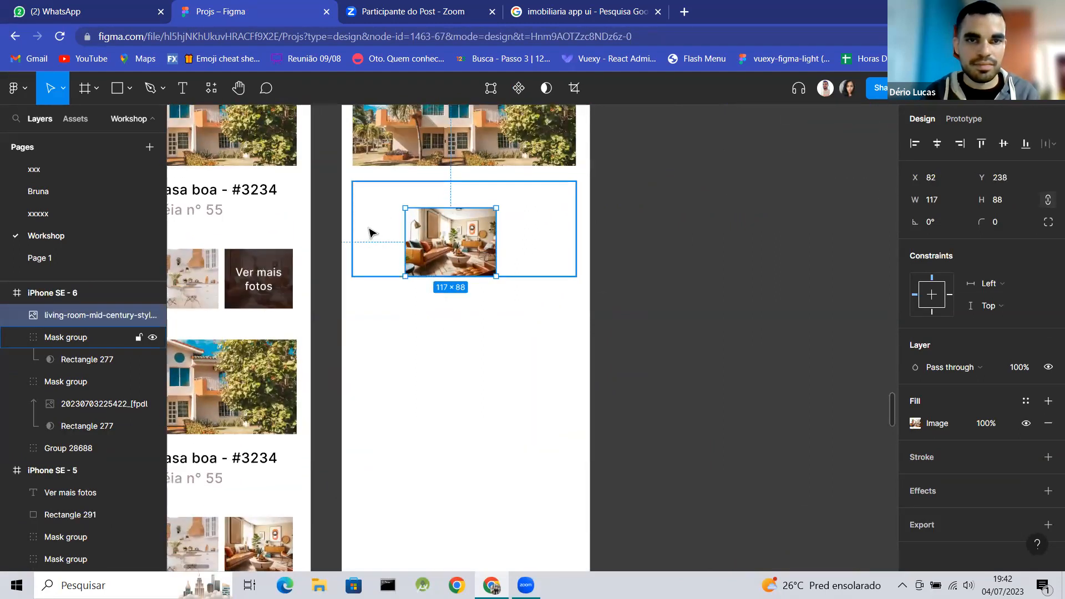
# Try to mask the living-room image with the empty mask group behind it.
pyautogui.keyDown('shift'); pyautogui.click(375, 232); pyautogui.keyUp('shift')
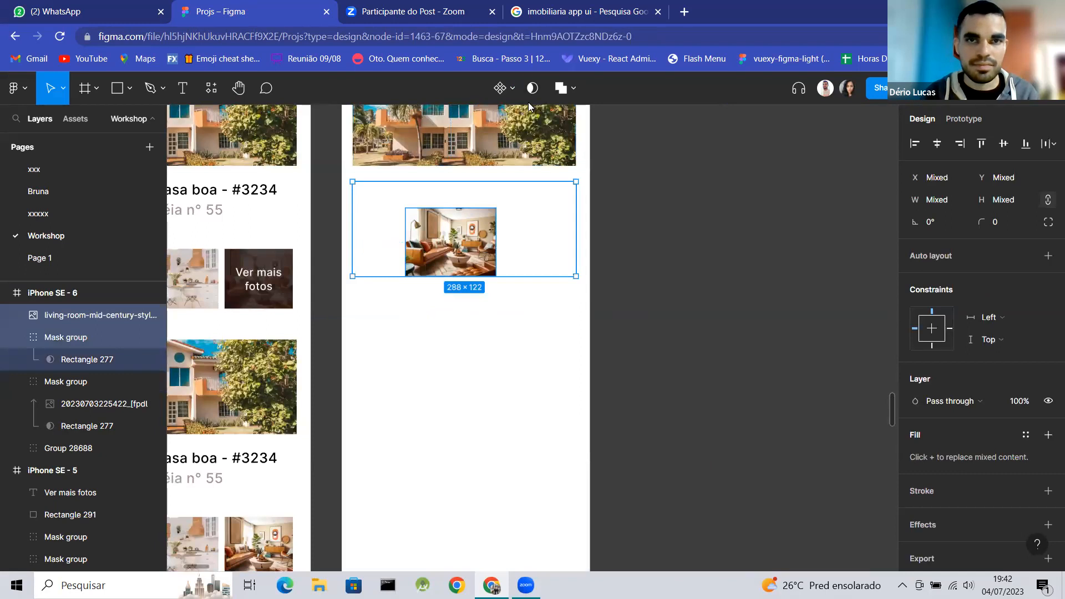
pyautogui.click(532, 87)
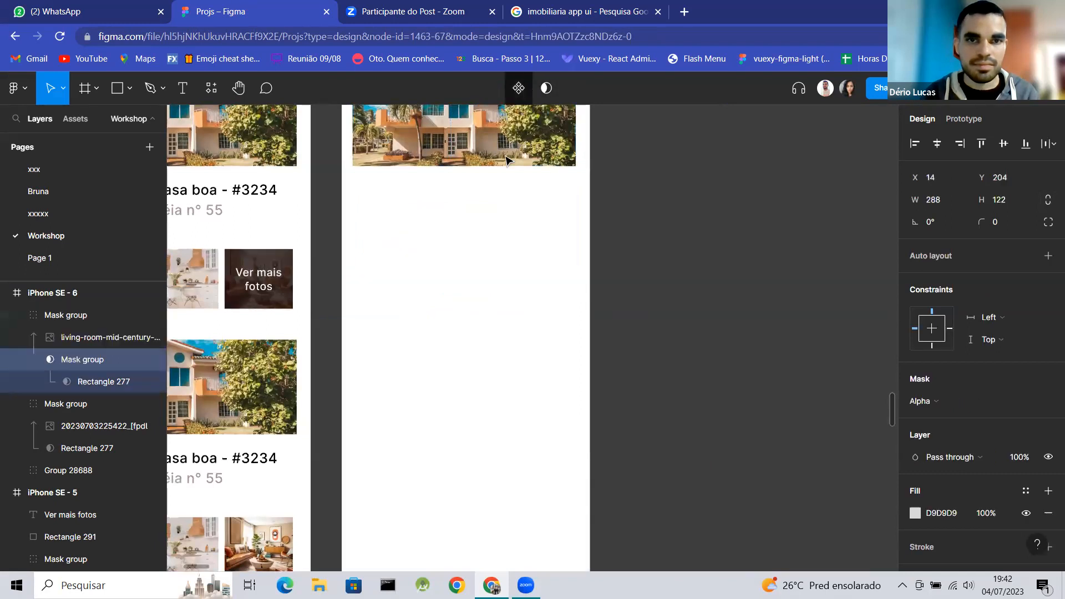
pyautogui.hotkey('ctrl', 'z')
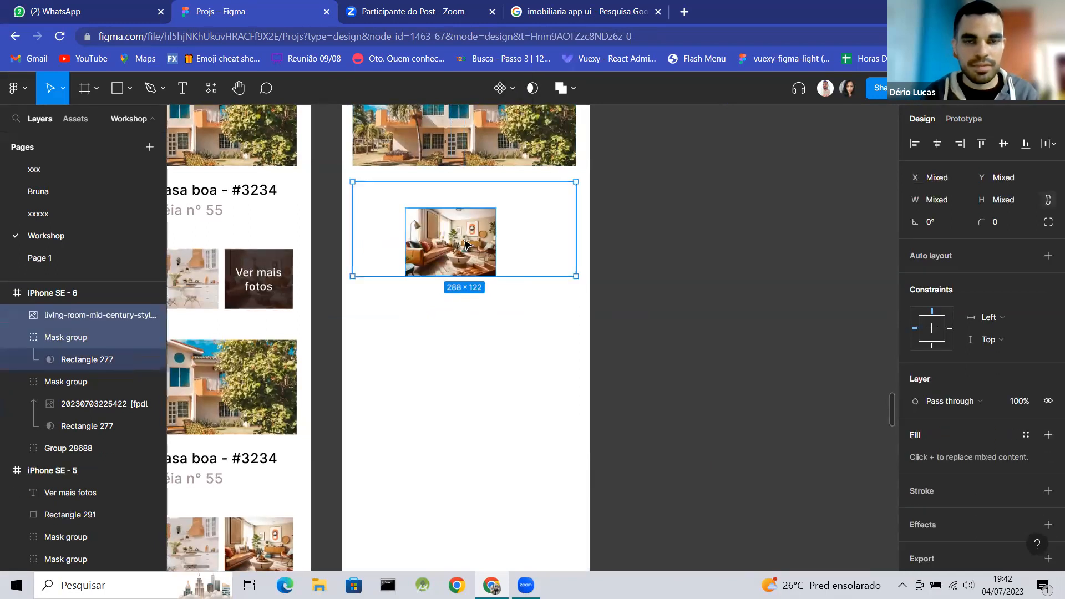
# Align the living-room image with the house photo's left edge, just beneath it at X 14, Y 196.
pyautogui.click(465, 242)
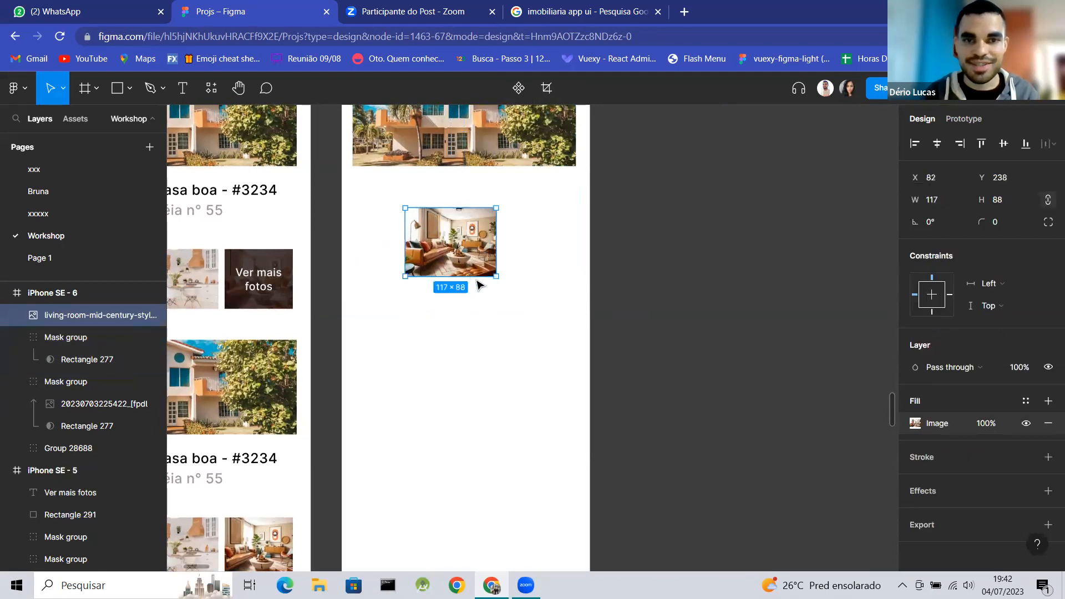
pyautogui.moveTo(464, 245); pyautogui.dragTo(504, 260)
pyautogui.scroll(-3, 499, 275)
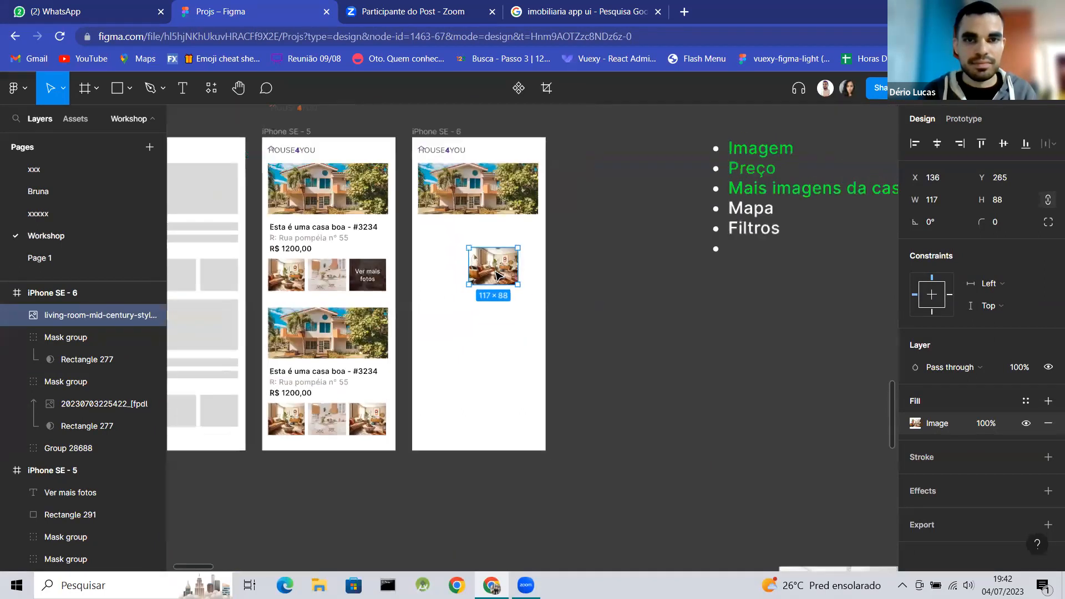
pyautogui.scroll(1, 499, 276)
pyautogui.moveTo(464, 302); pyautogui.dragTo(415, 277)
pyautogui.scroll(5, 415, 278)
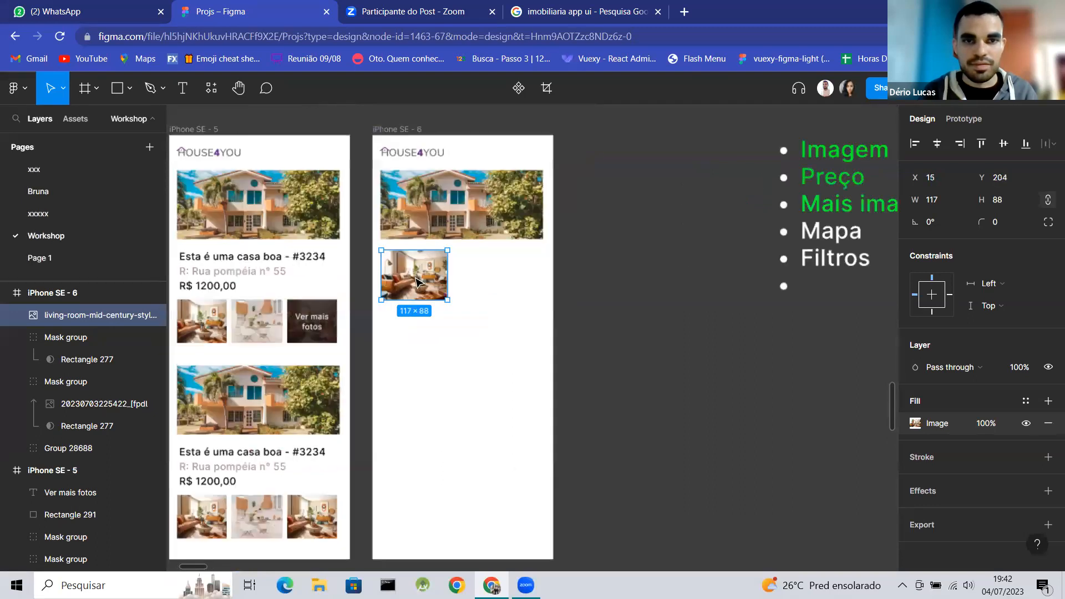
pyautogui.scroll(2, 392, 398)
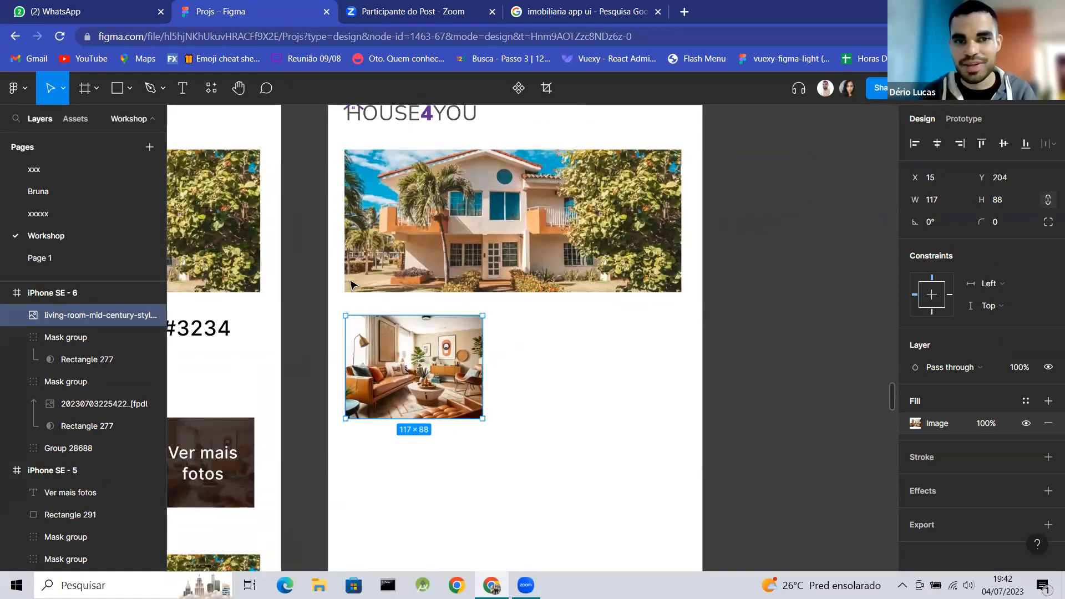
pyautogui.scroll(3, 399, 375)
pyautogui.moveTo(397, 373)
pyautogui.mouseDown()
pyautogui.moveTo(419, 357)
pyautogui.moveTo(399, 361)
pyautogui.mouseUp()
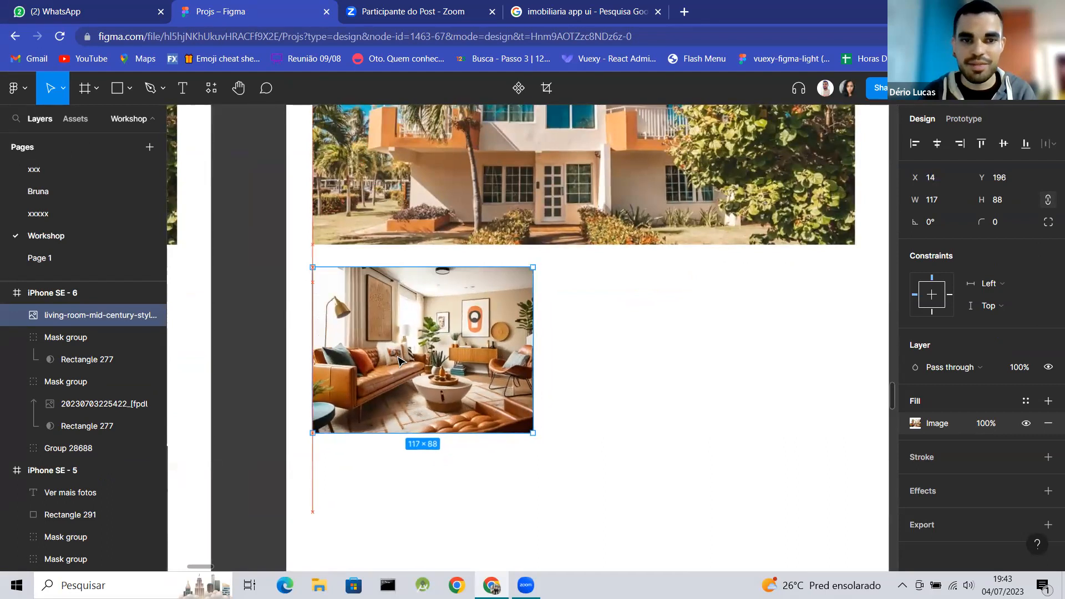
pyautogui.moveTo(398, 361); pyautogui.dragTo(397, 360)
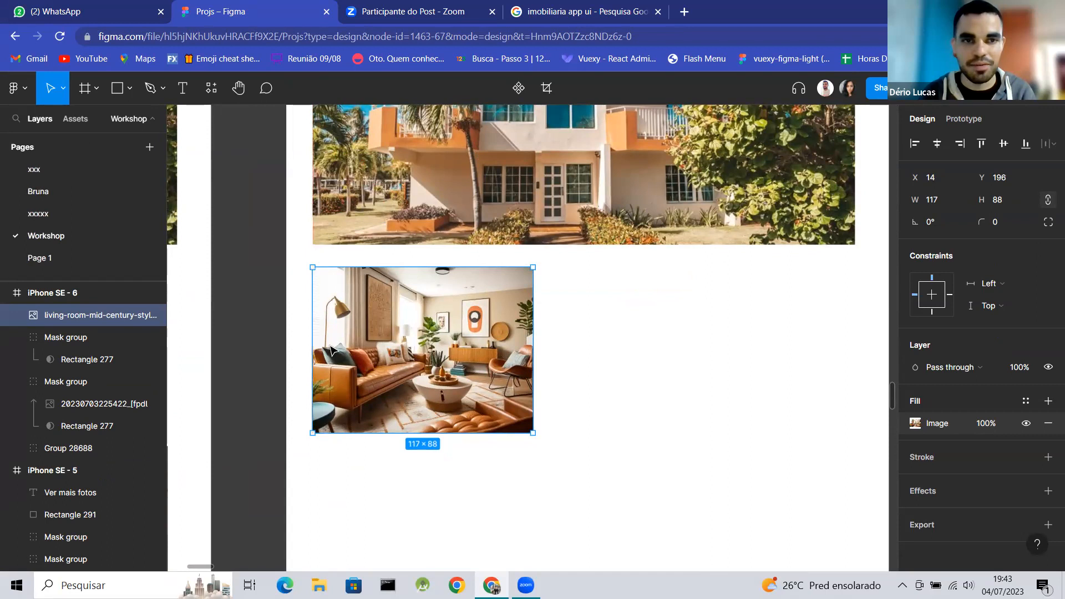
# Enlarge the living-room image to 288 × 127 so it matches the house photo's width.
pyautogui.scroll(-5, 331, 349)
pyautogui.hscroll(2, 383, 389)
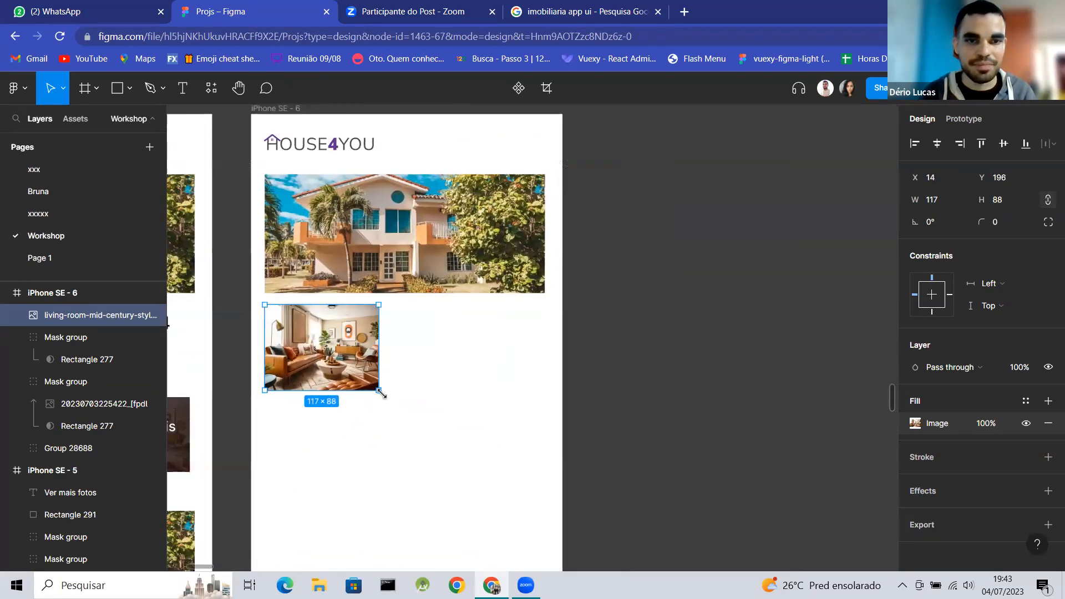
pyautogui.moveTo(429, 402); pyautogui.dragTo(545, 429)
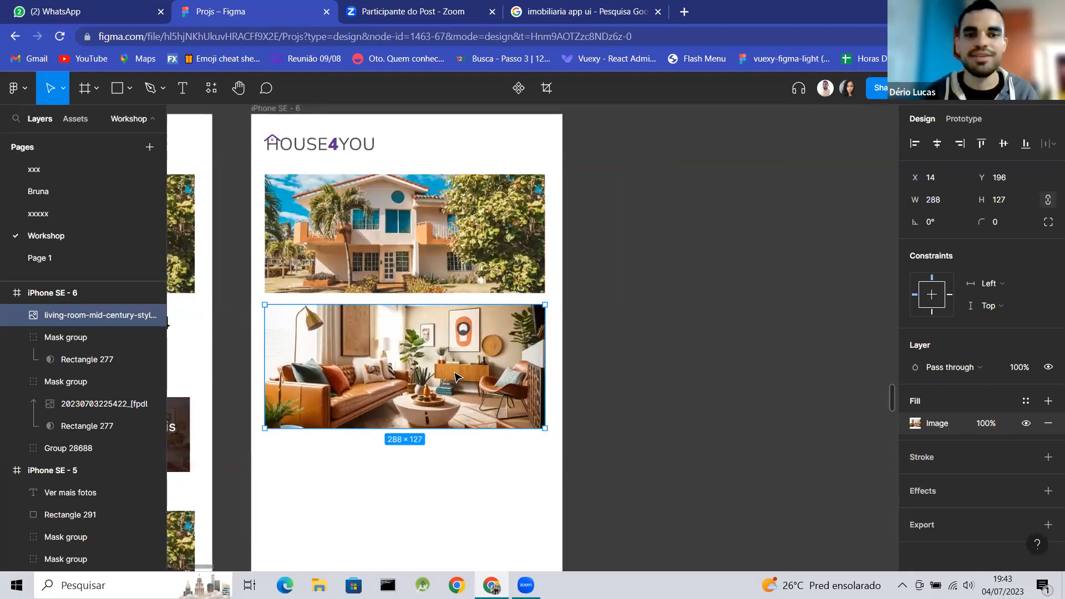
# Copy the kitchen image from the first listing's thumbnails below the living-room image in iPhone SE - 6 and enlarge it to the same width.
pyautogui.scroll(-4, 455, 377)
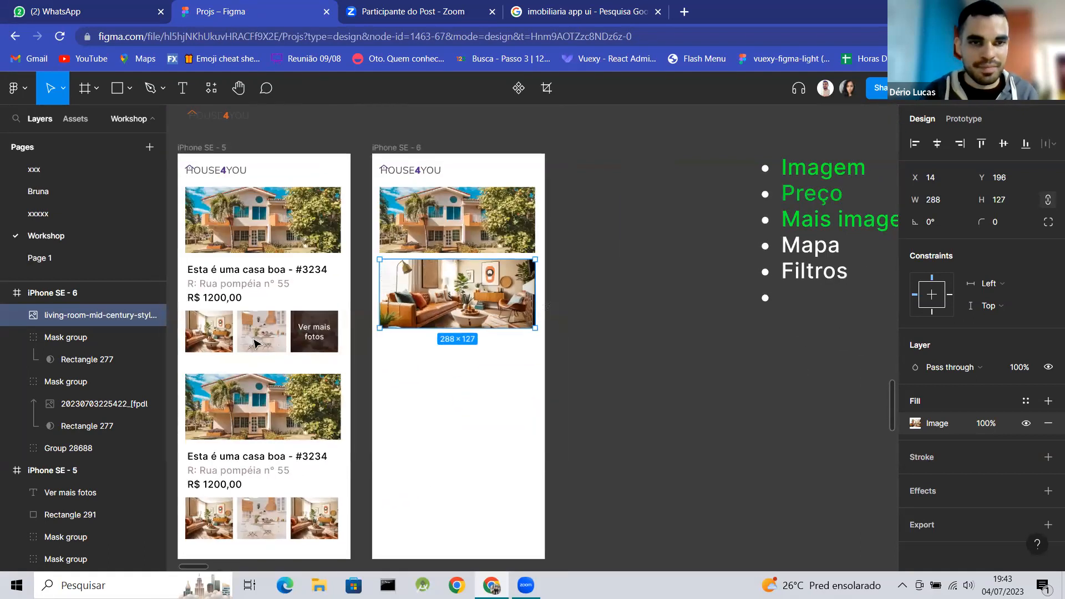
pyautogui.click(255, 343)
pyautogui.doubleClick(255, 343)
pyautogui.hotkey('ctrl', 'd')
pyautogui.moveTo(255, 344); pyautogui.dragTo(532, 418)
# Duplicate the masked house photo in iPhone SE - 6 and place the copy below the kitchen image at X 14, Y 513.
pyautogui.click(475, 228)
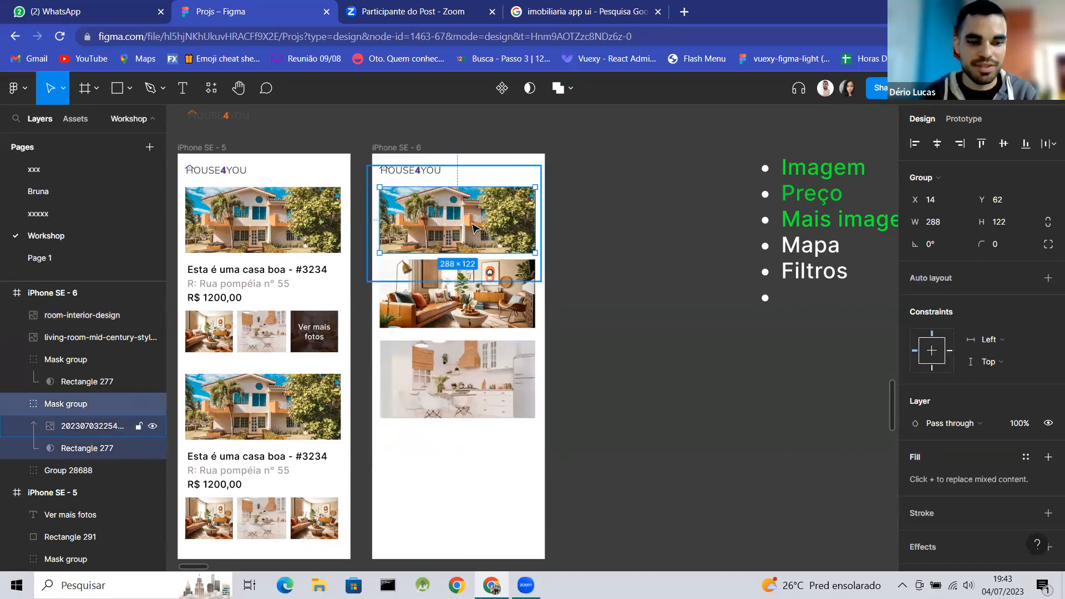
pyautogui.hotkey('ctrl', 'd')
pyautogui.moveTo(475, 228); pyautogui.dragTo(472, 473)
pyautogui.scroll(-2, 486, 325)
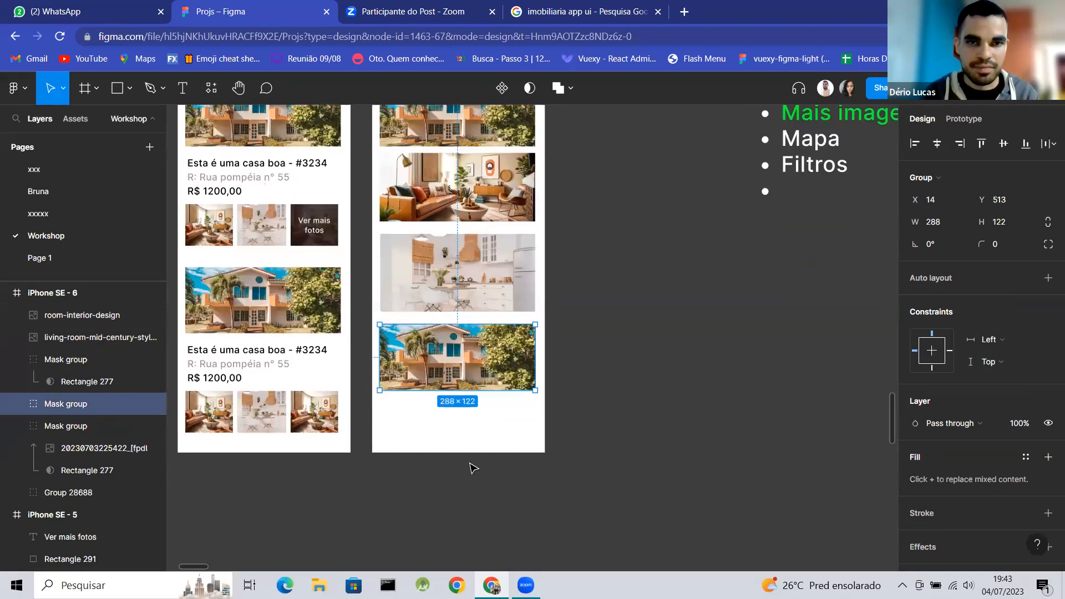
pyautogui.scroll(-2, 482, 225)
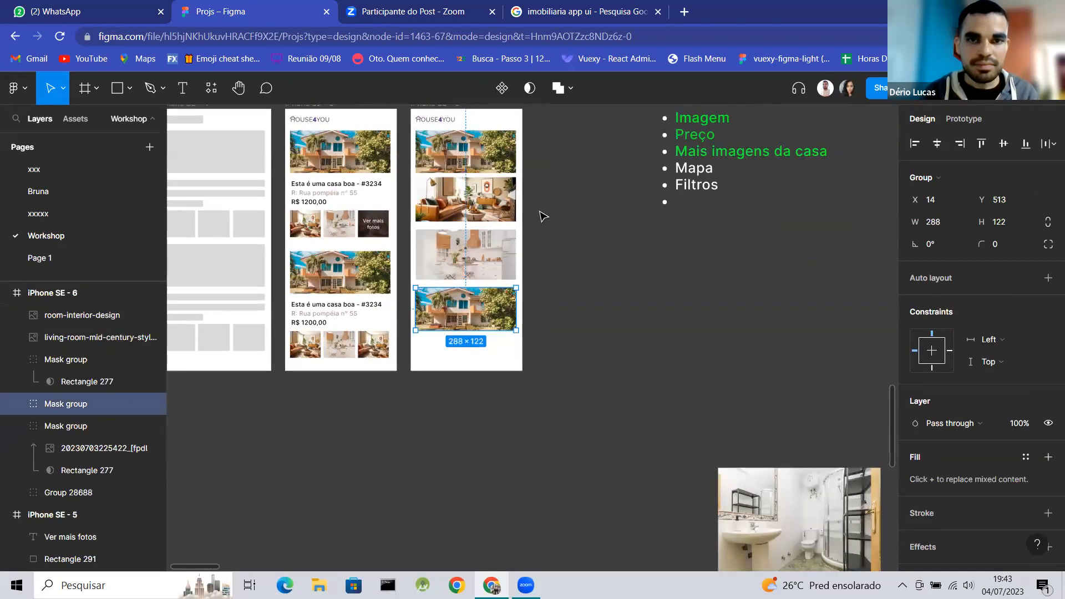
pyautogui.click(543, 216)
pyautogui.scroll(2, 542, 216)
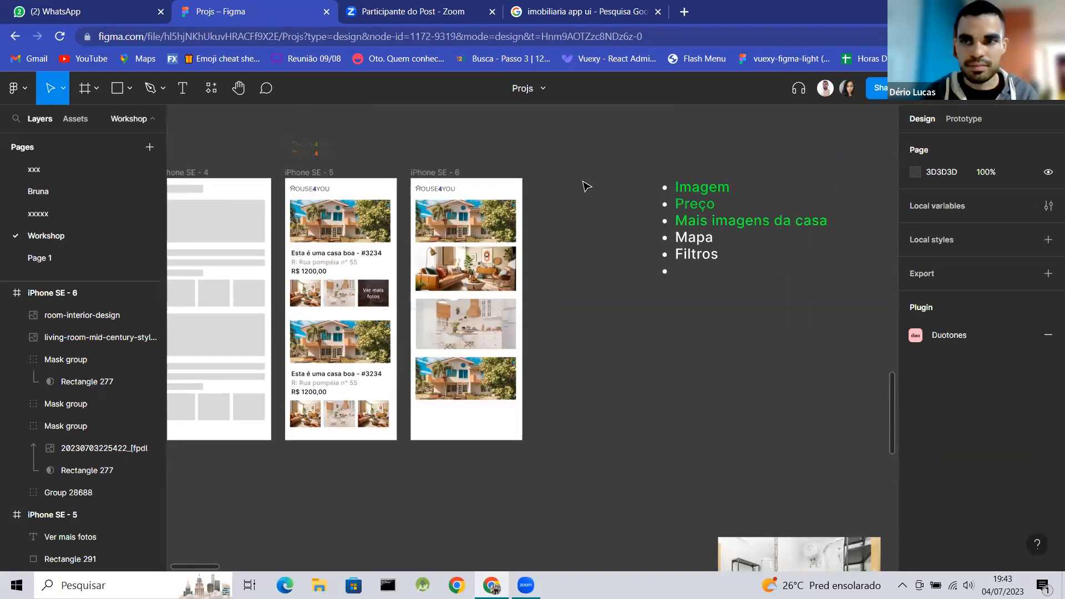
pyautogui.click(86, 94)
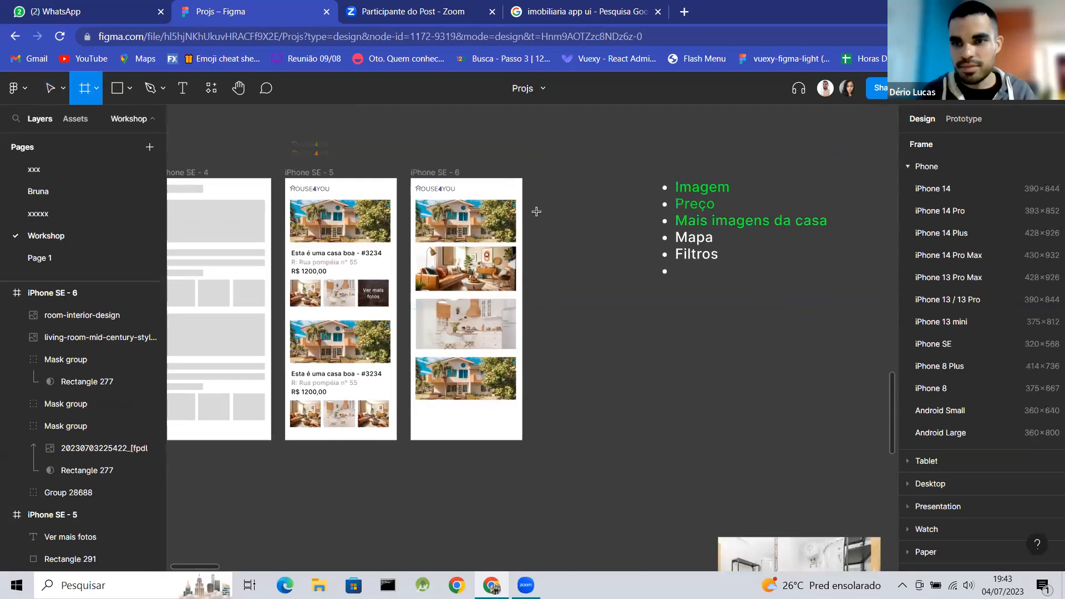
pyautogui.click(556, 241)
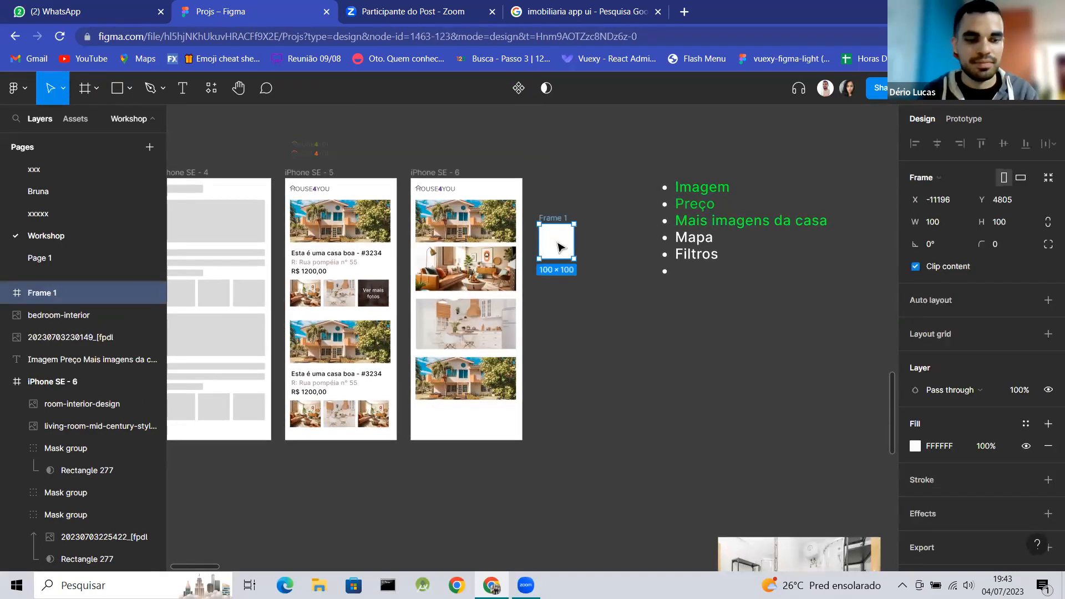
pyautogui.press('Delete')
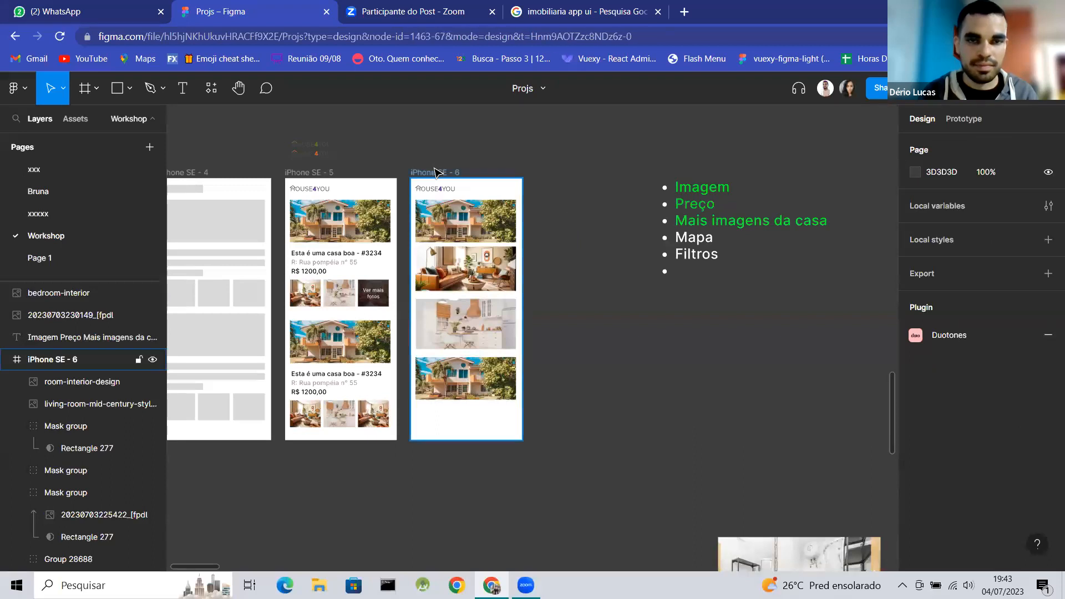
# Set the height of the iPhone SE - 6 frame to 568.
pyautogui.click(483, 422)
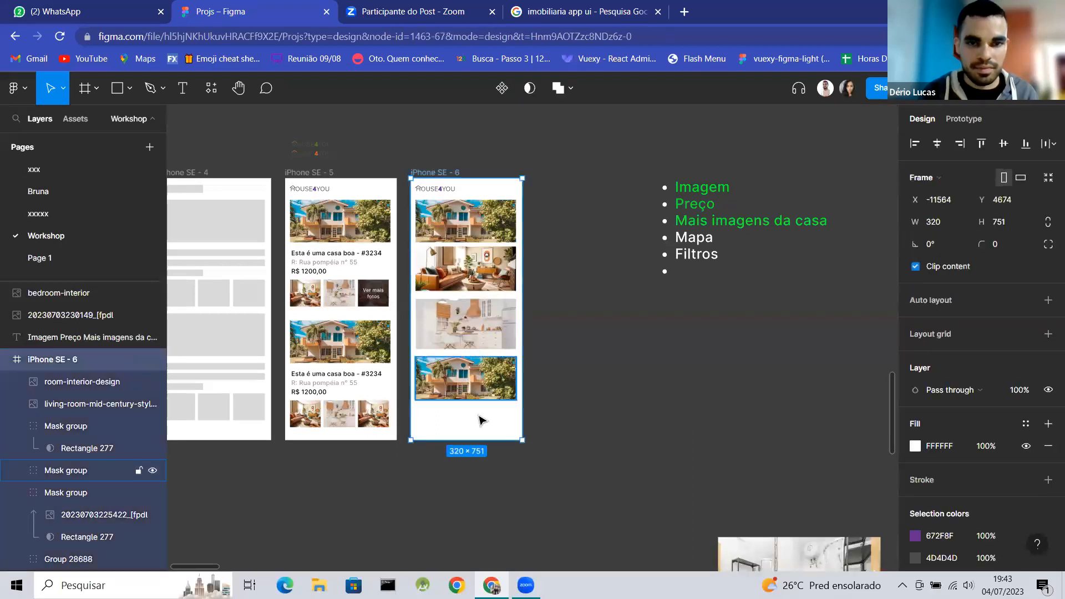
pyautogui.click(1010, 221)
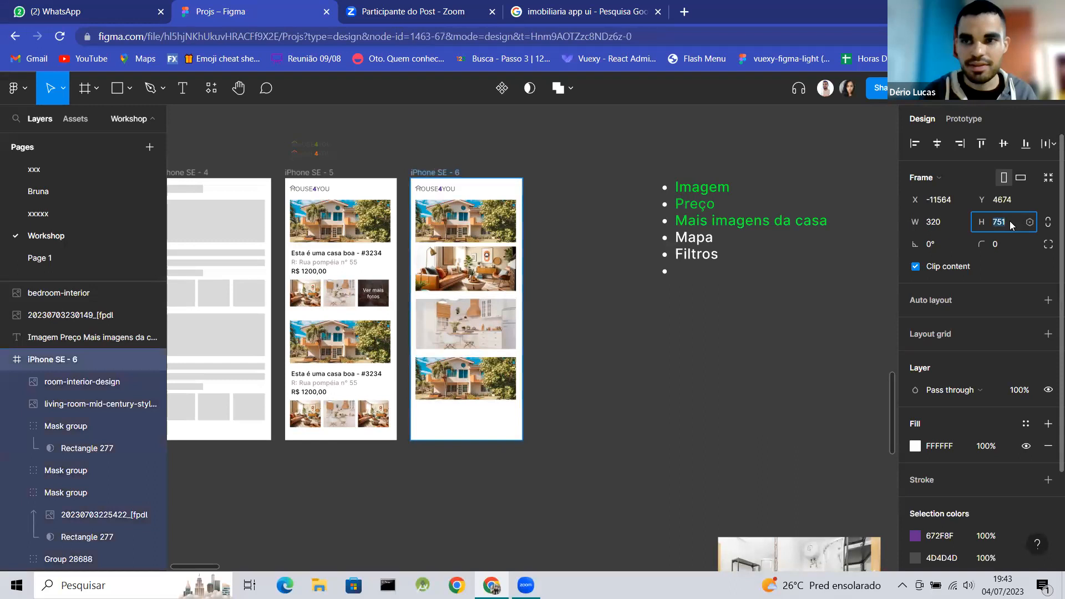
pyautogui.write('568')
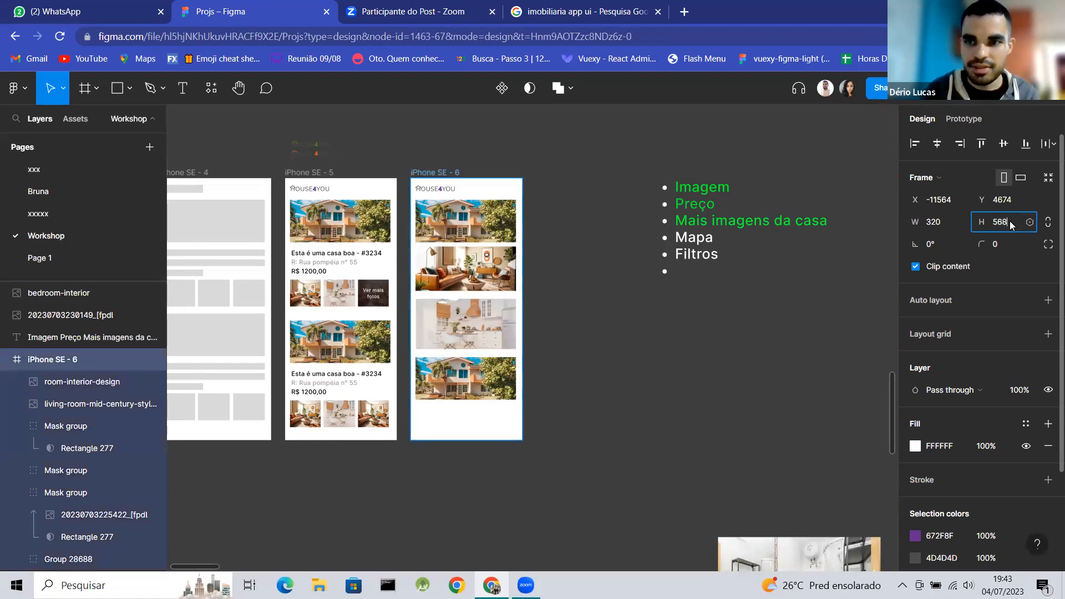
pyautogui.press('Return')
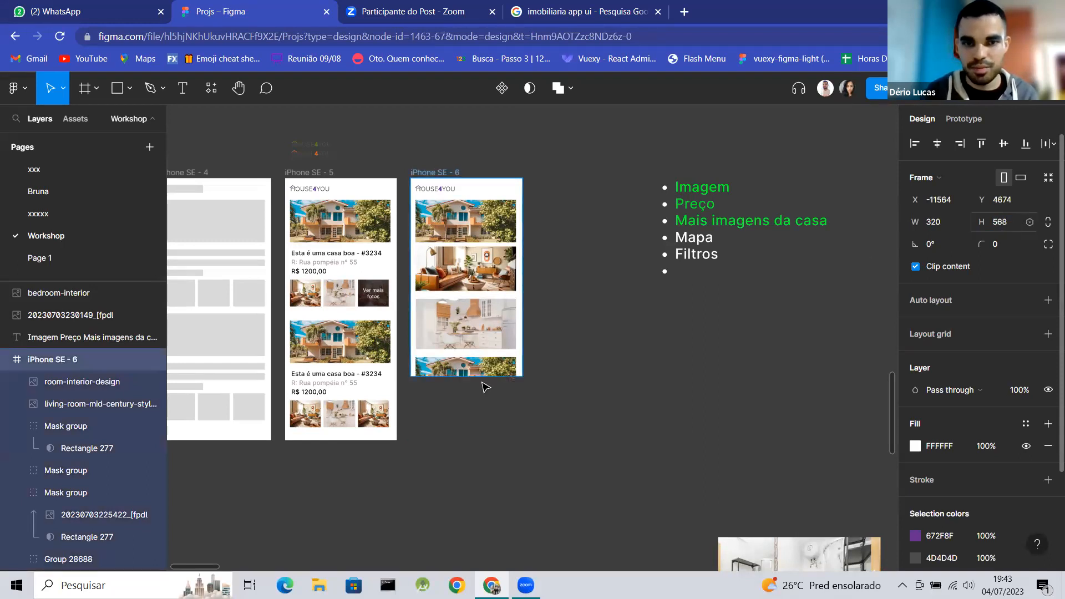
pyautogui.click(481, 181)
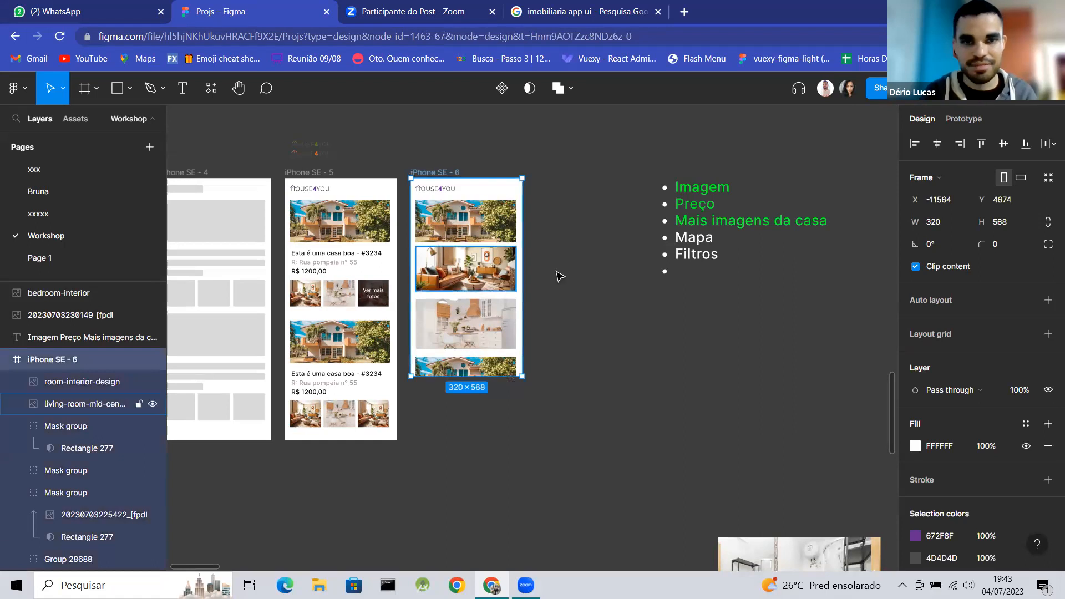
pyautogui.click(568, 292)
# Present the iPhone SE - 5 frame as a prototype.
pyautogui.moveTo(351, 205); pyautogui.dragTo(378, 217)
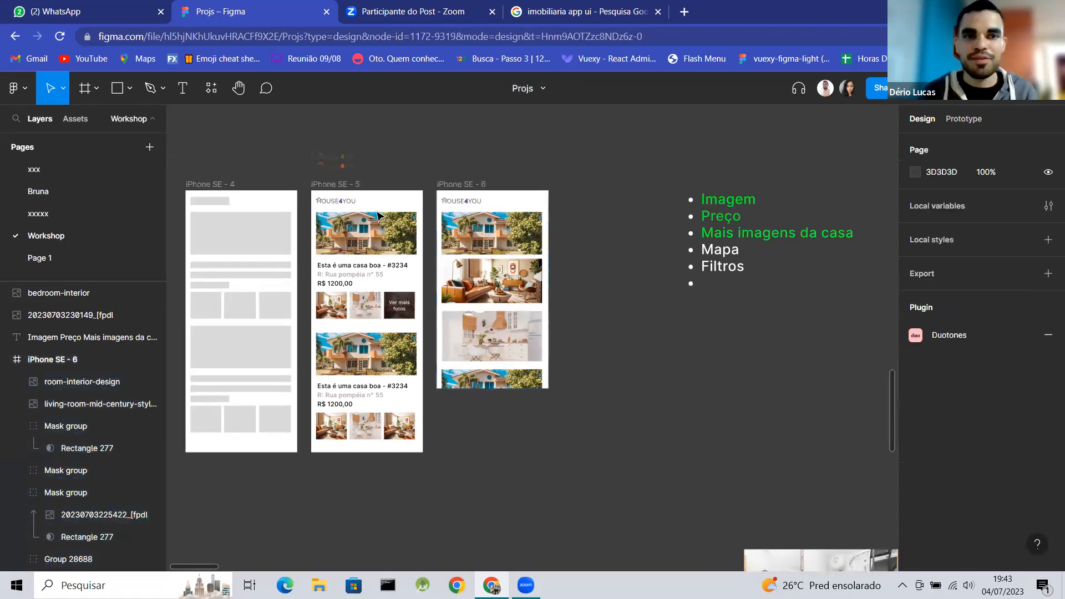
pyautogui.scroll(3, 450, 186)
pyautogui.scroll(-1, 389, 187)
pyautogui.click(322, 188)
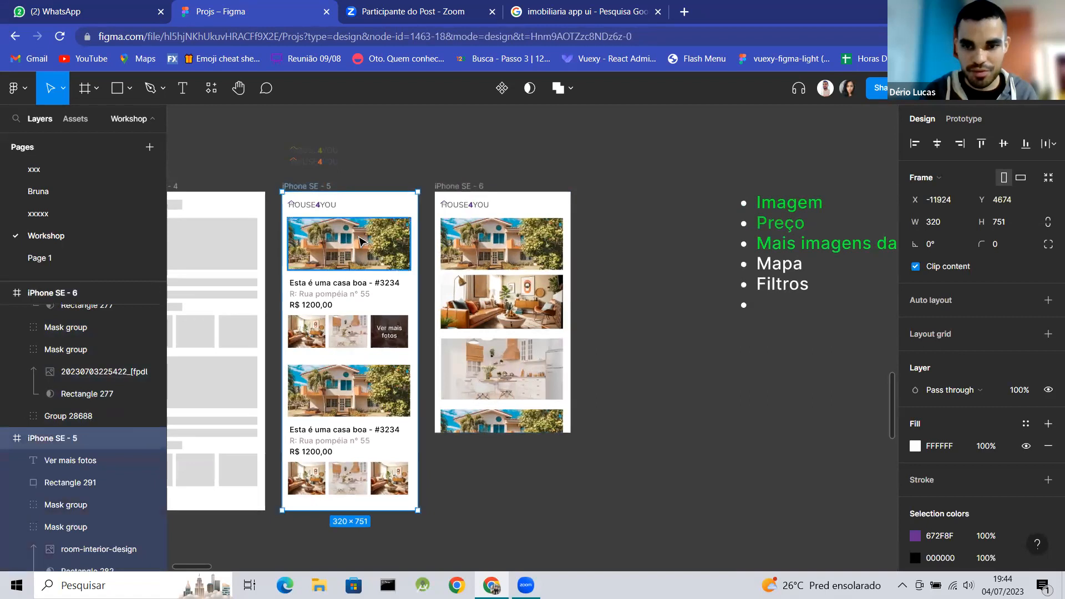
pyautogui.click(381, 175)
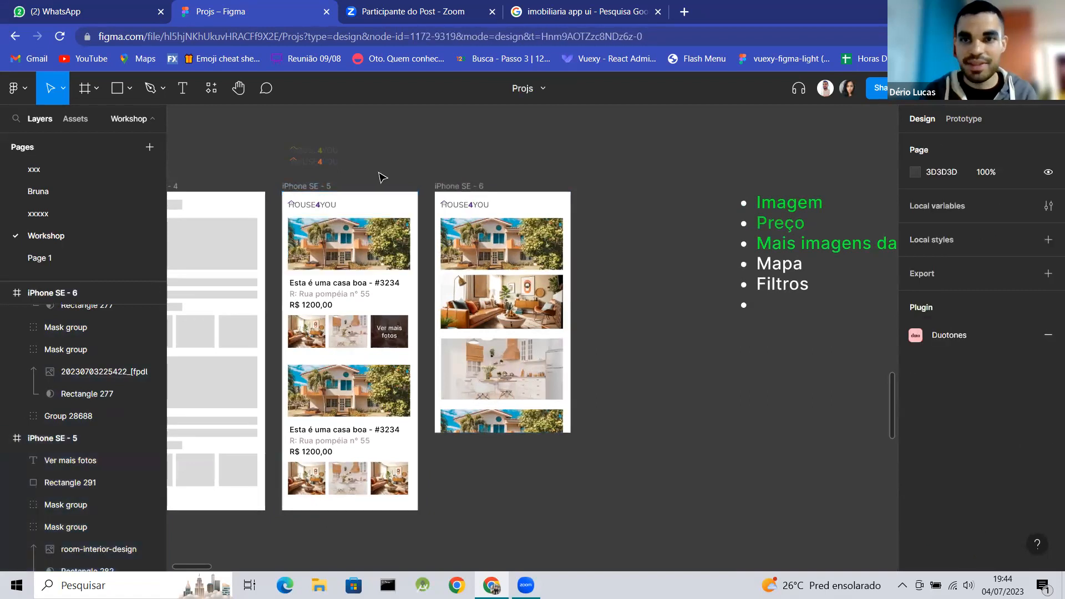
pyautogui.click(312, 188)
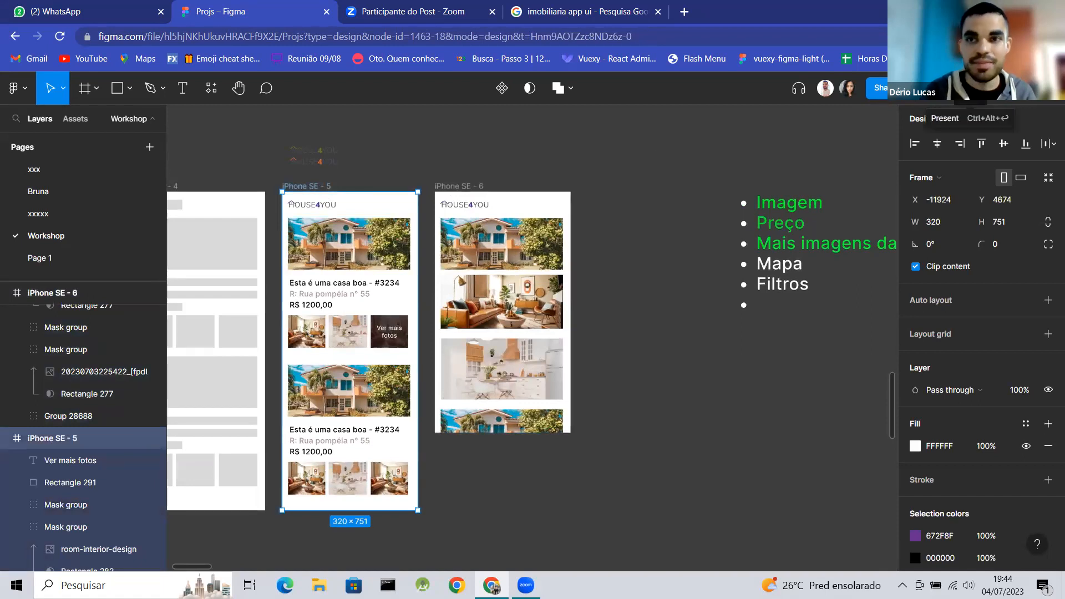
pyautogui.hotkey('ctrl', 'alt', 'Return')
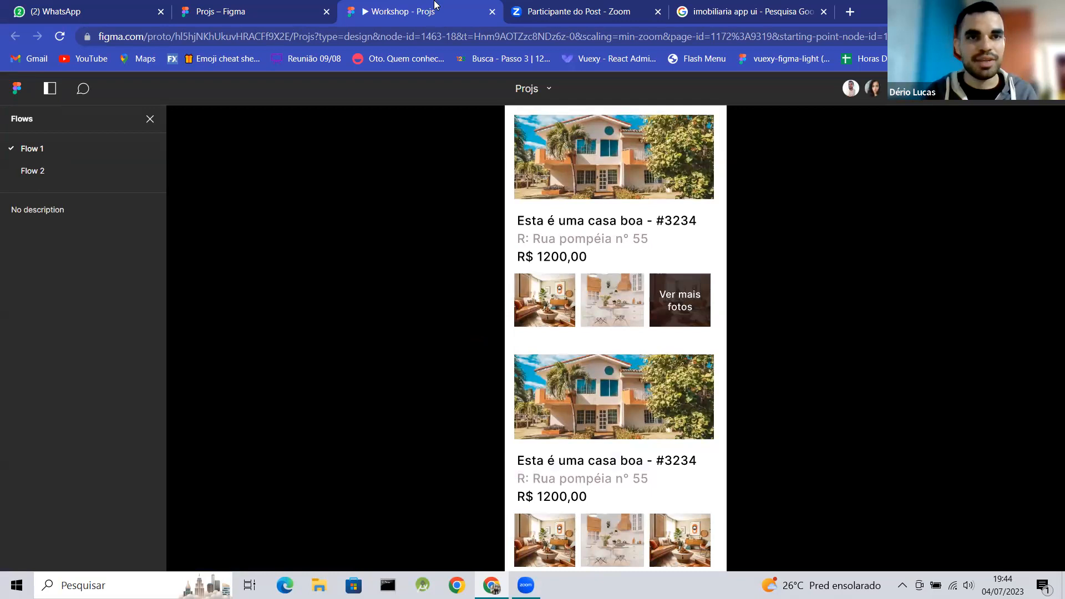
# Back in the design file, shorten the iPhone SE - 5 frame to 320 × 567 and set its scroll overflow to Vertical.
pyautogui.click(251, 7)
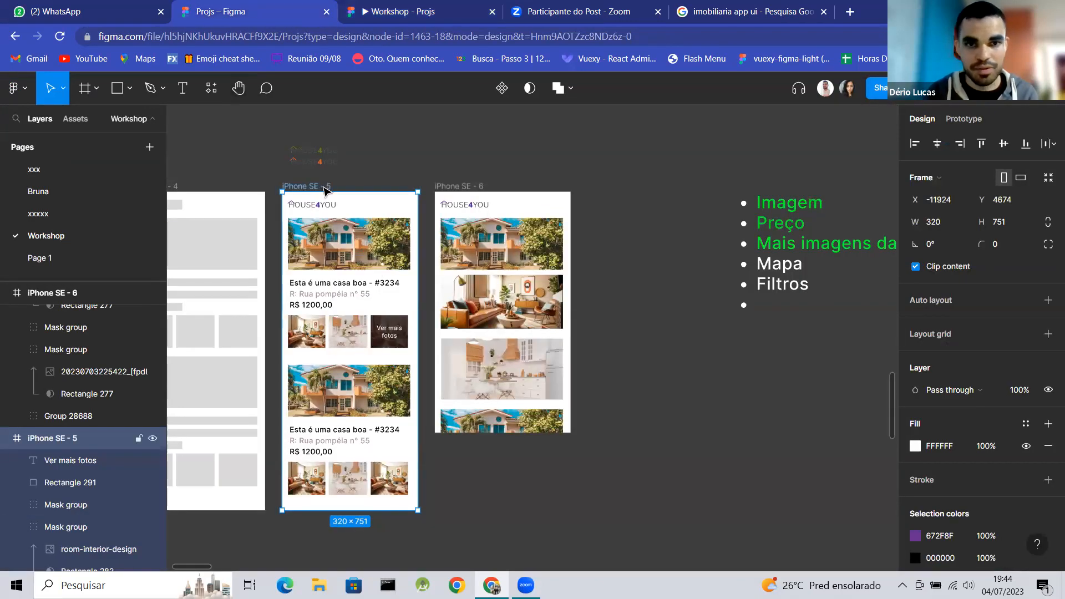
pyautogui.moveTo(392, 511); pyautogui.dragTo(396, 431)
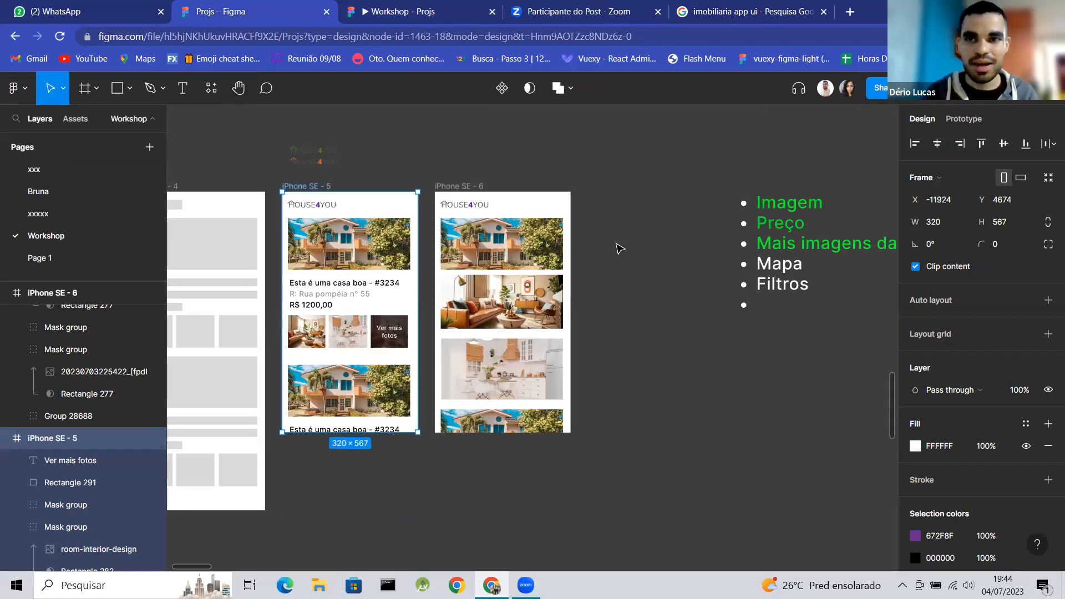
pyautogui.hotkey('shift', 'e')
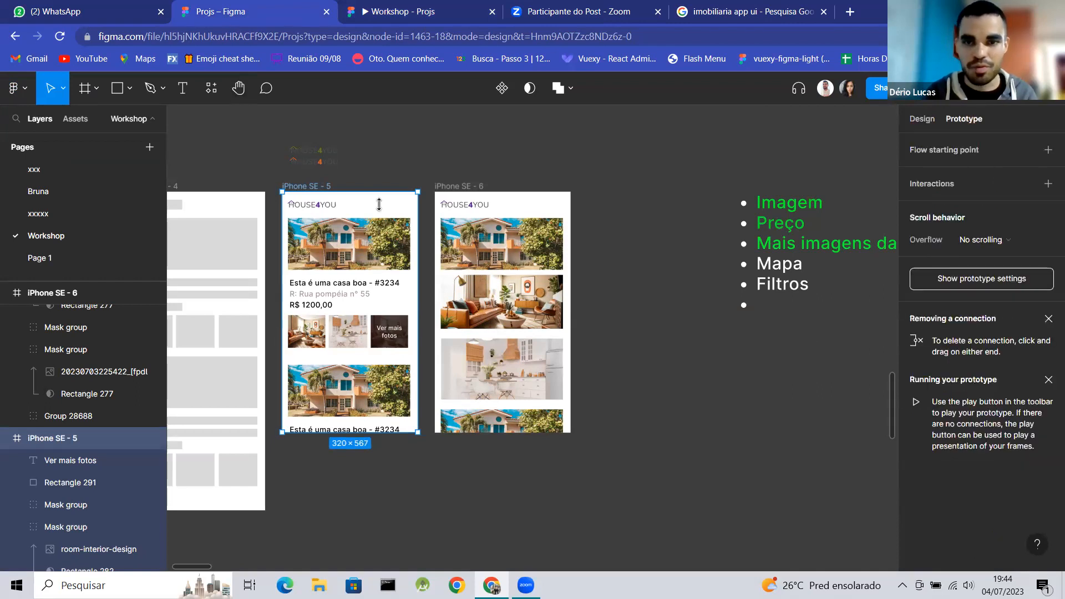
pyautogui.click(989, 243)
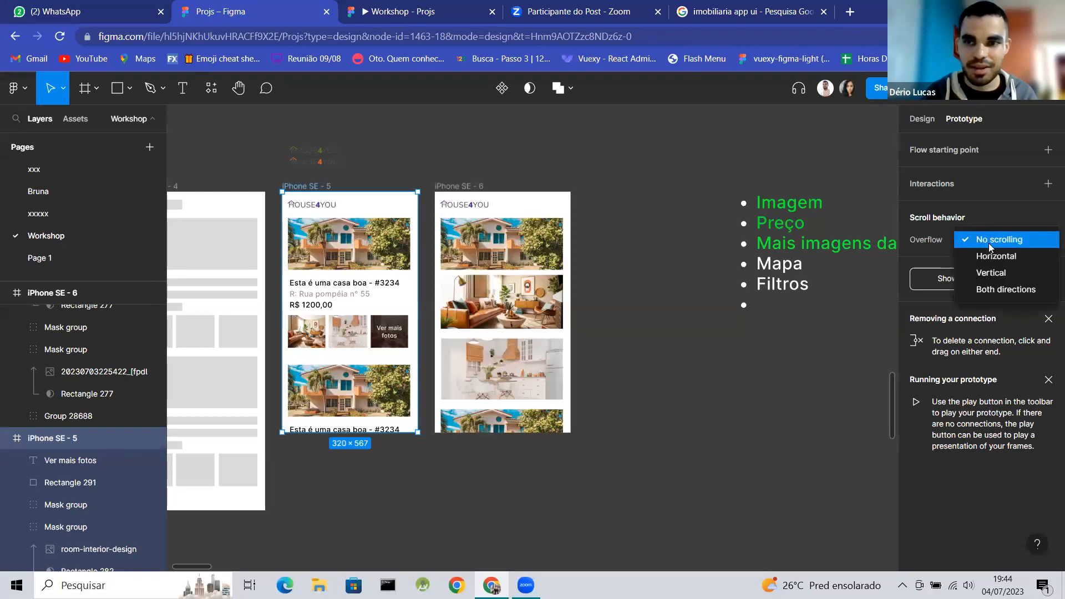
pyautogui.click(993, 278)
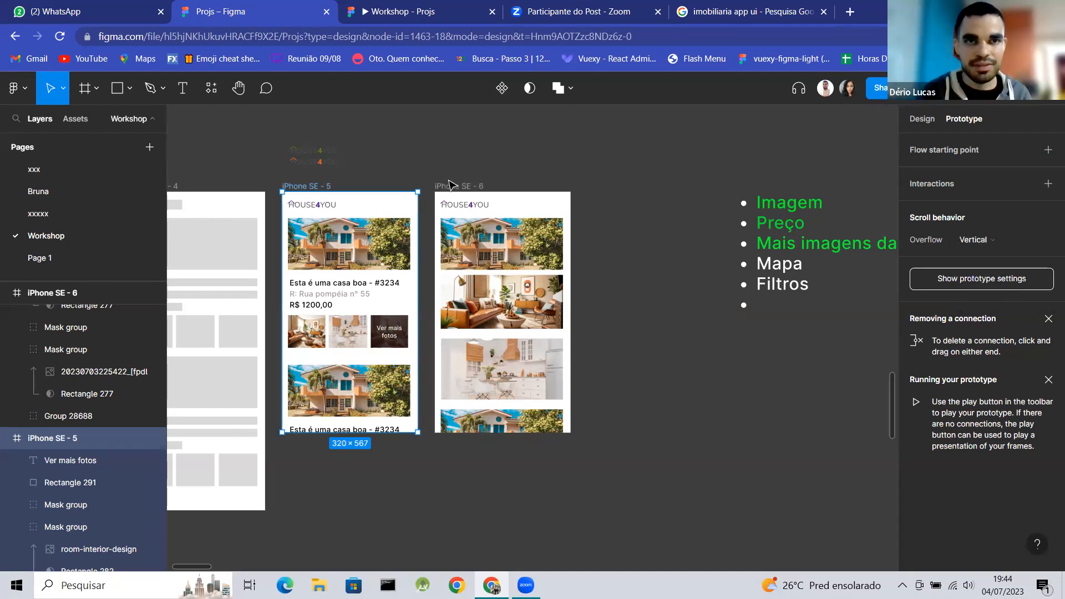
# Preview the listing prototype, scroll through both listings and try the "Ver mais fotos" thumbnail.
pyautogui.hotkey('ctrl', 'Tab')
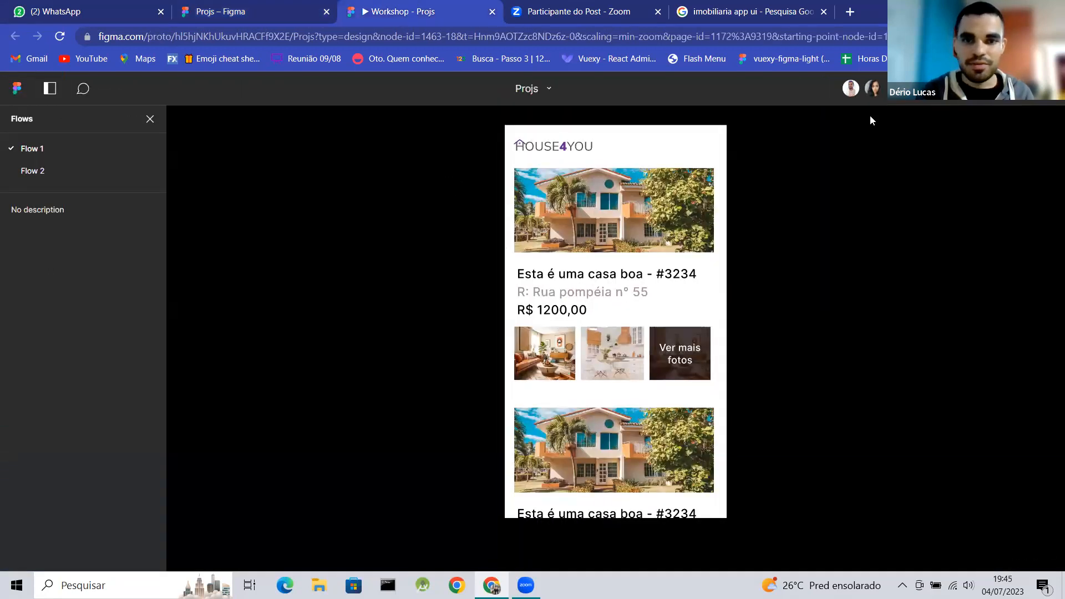
pyautogui.scroll(-2, 631, 345)
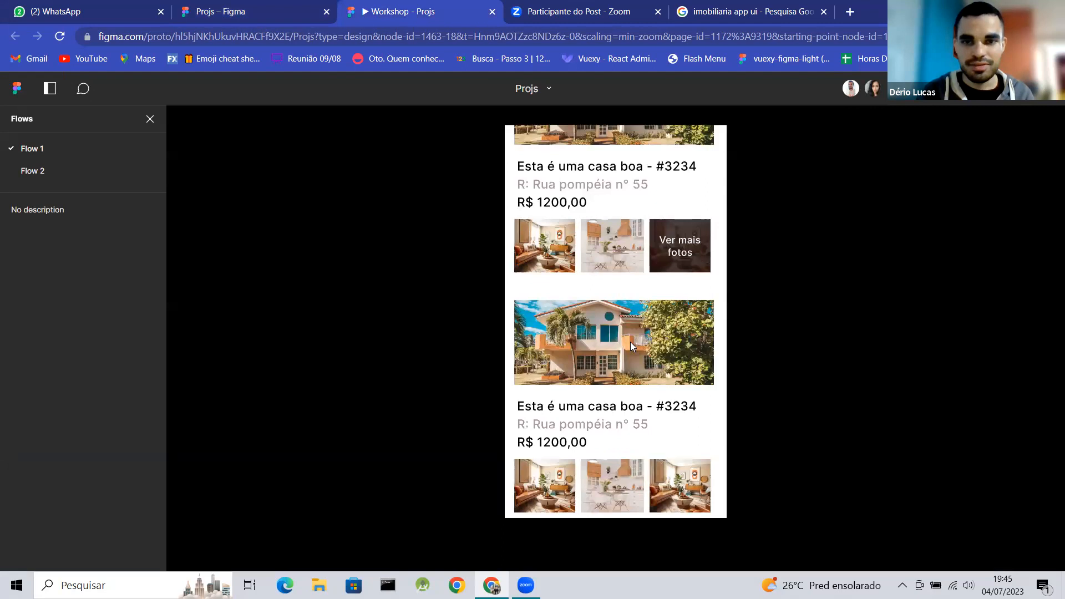
pyautogui.scroll(2, 631, 344)
pyautogui.scroll(-2, 631, 344)
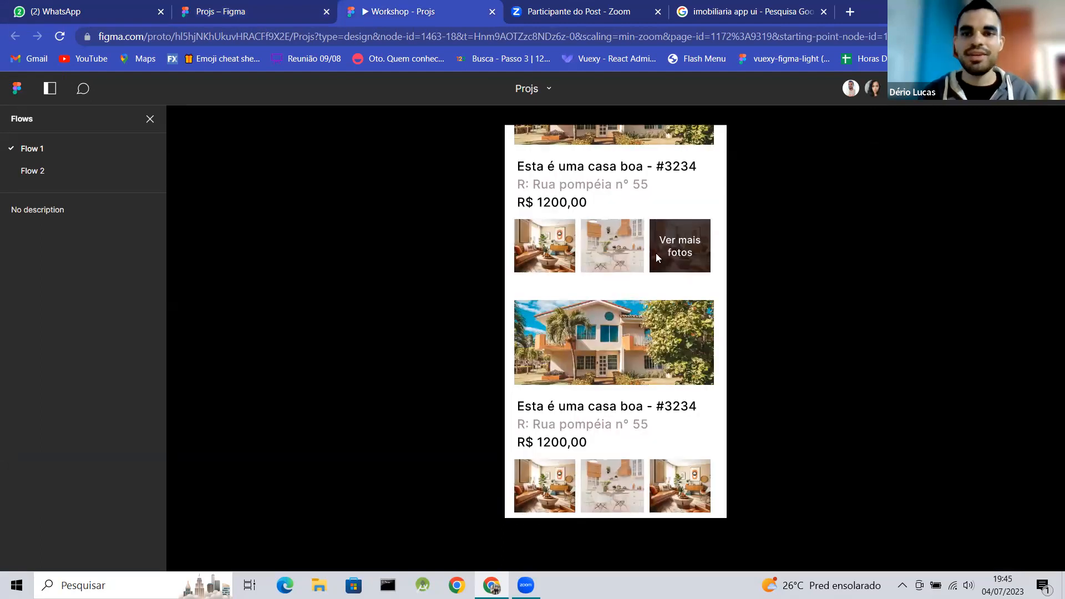
pyautogui.click(685, 255)
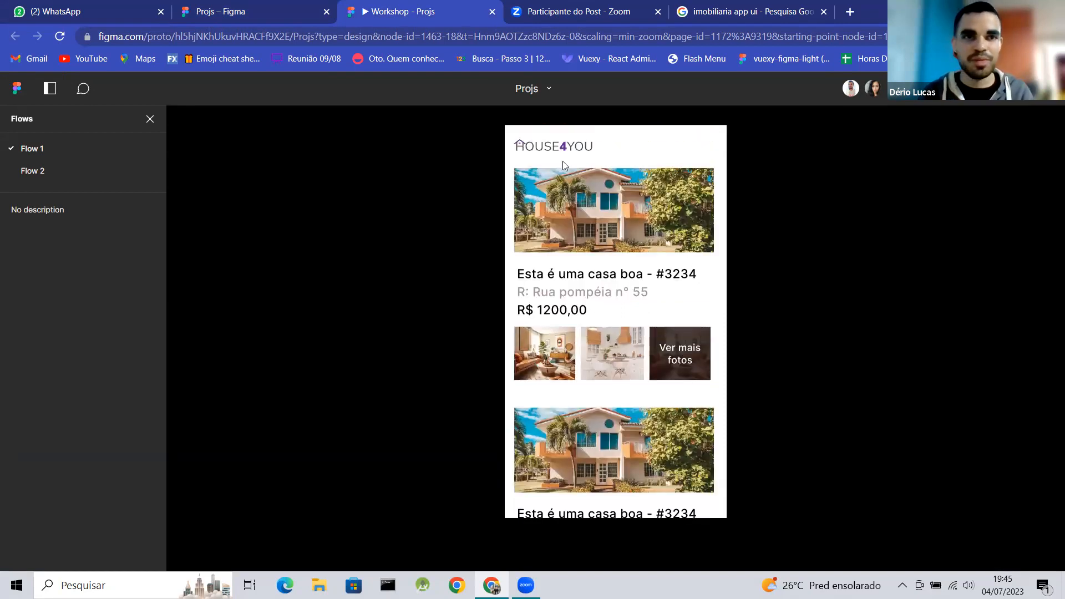
# Back in the design file, connect the "Ver mais fotos" overlay to iPhone SE - 6 with an On click, Navigate to, Instant interaction.
pyautogui.hotkey('ctrl', 'shift', 'Tab')
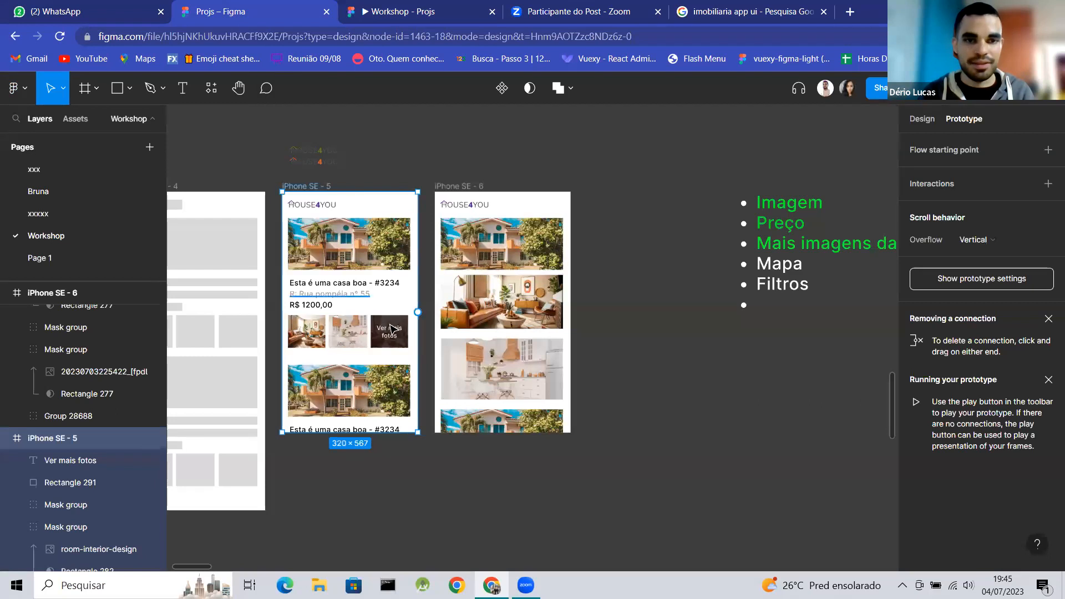
pyautogui.scroll(2, 393, 342)
pyautogui.scroll(3, 393, 342)
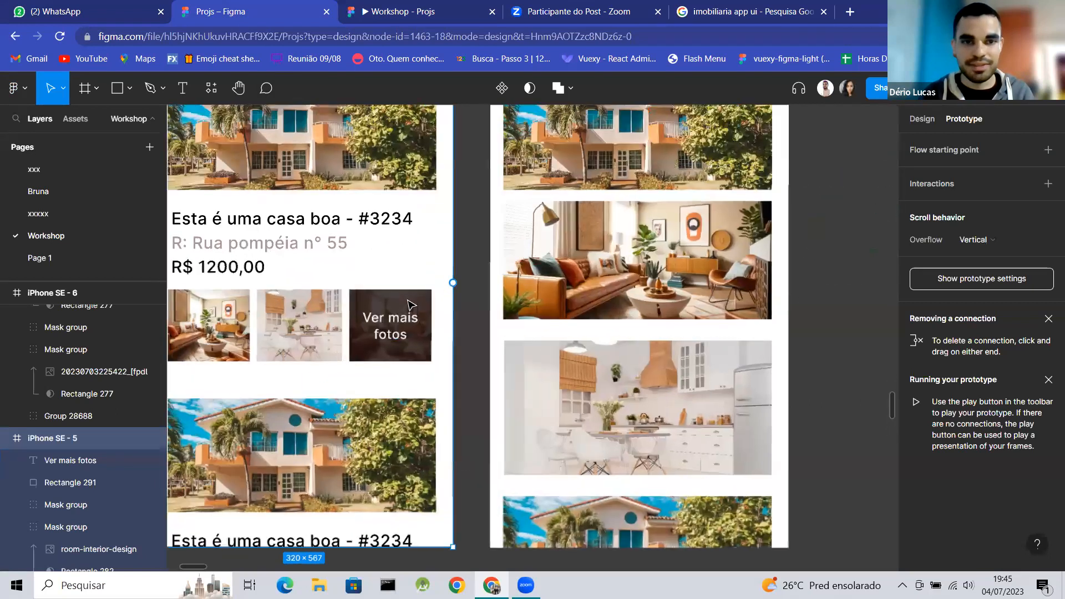
pyautogui.click(408, 307)
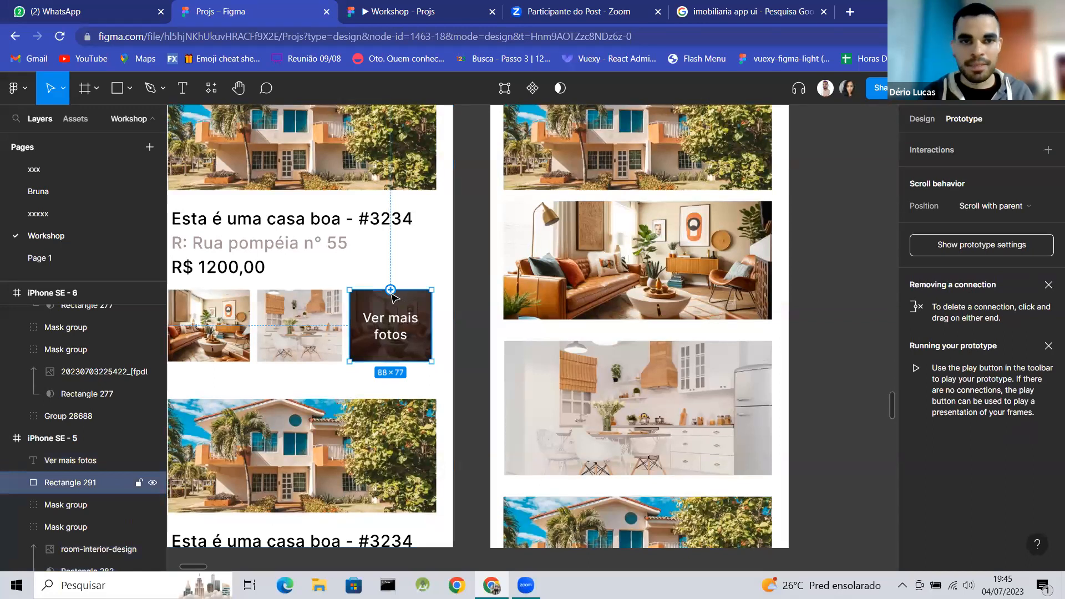
pyautogui.moveTo(390, 290); pyautogui.dragTo(499, 322)
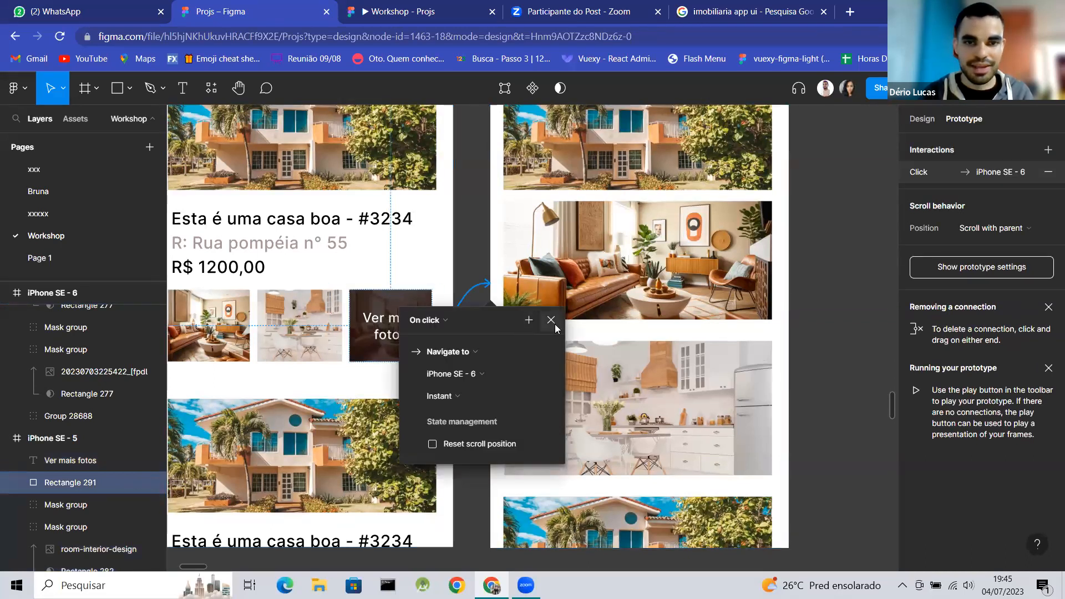
pyautogui.click(425, 323)
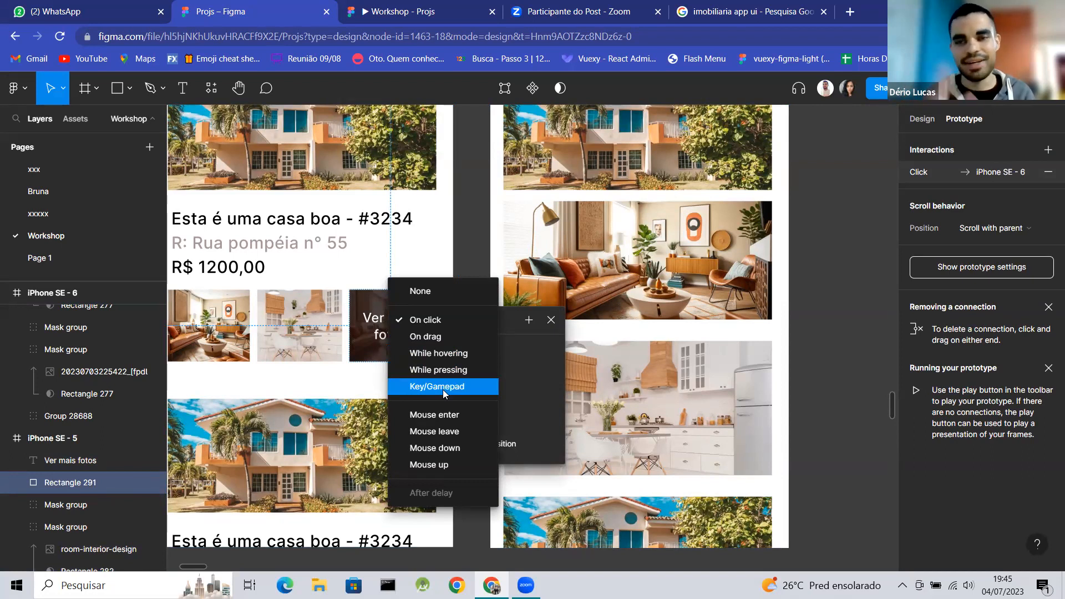
pyautogui.click(438, 321)
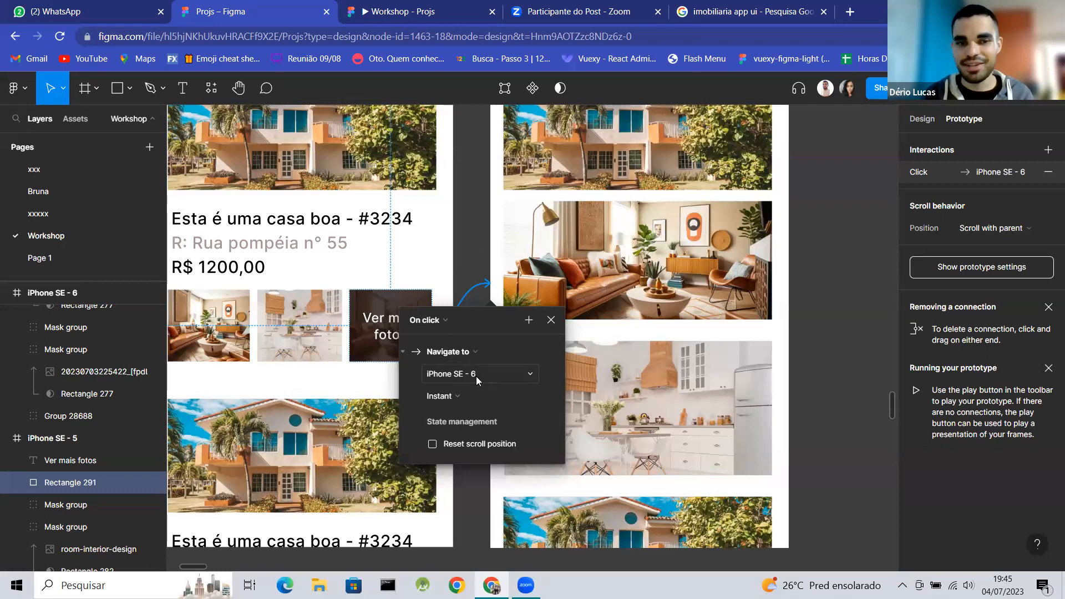
pyautogui.click(475, 227)
# Move all the photos in iPhone SE - 6 slightly down together to leave a gap beneath the logo.
pyautogui.keyDown('ctrl'); pyautogui.scroll(-5, 475, 227); pyautogui.keyUp('ctrl')
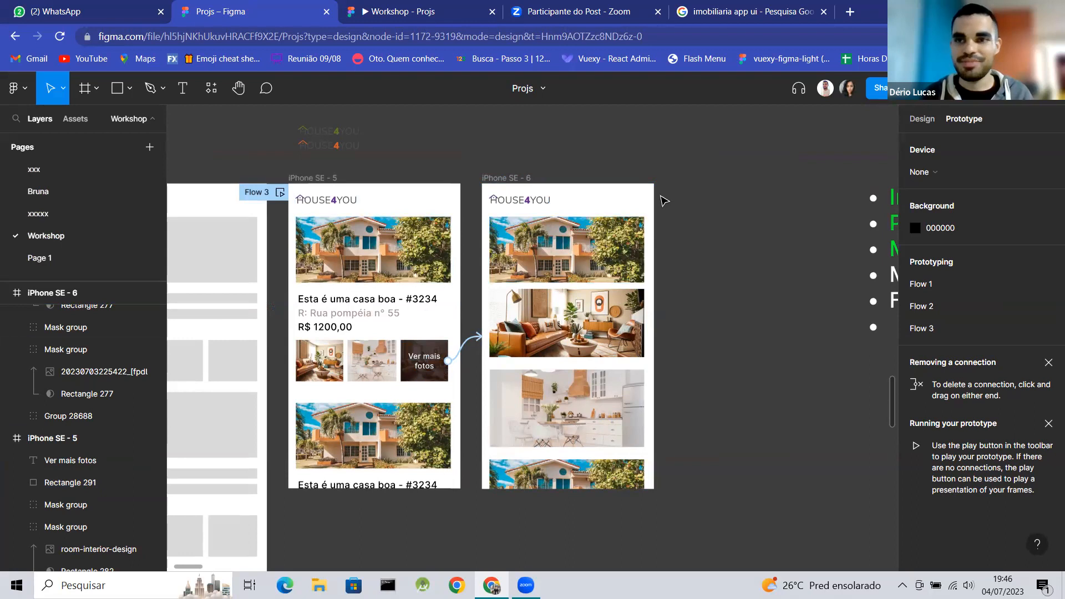
pyautogui.moveTo(603, 212); pyautogui.dragTo(593, 486)
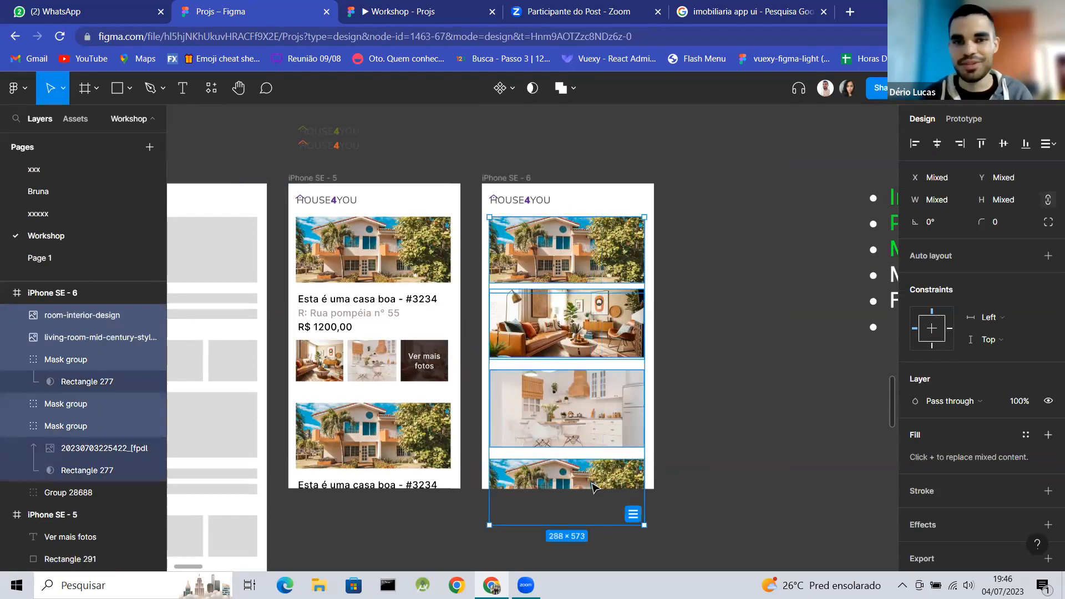
pyautogui.moveTo(588, 252); pyautogui.dragTo(588, 272)
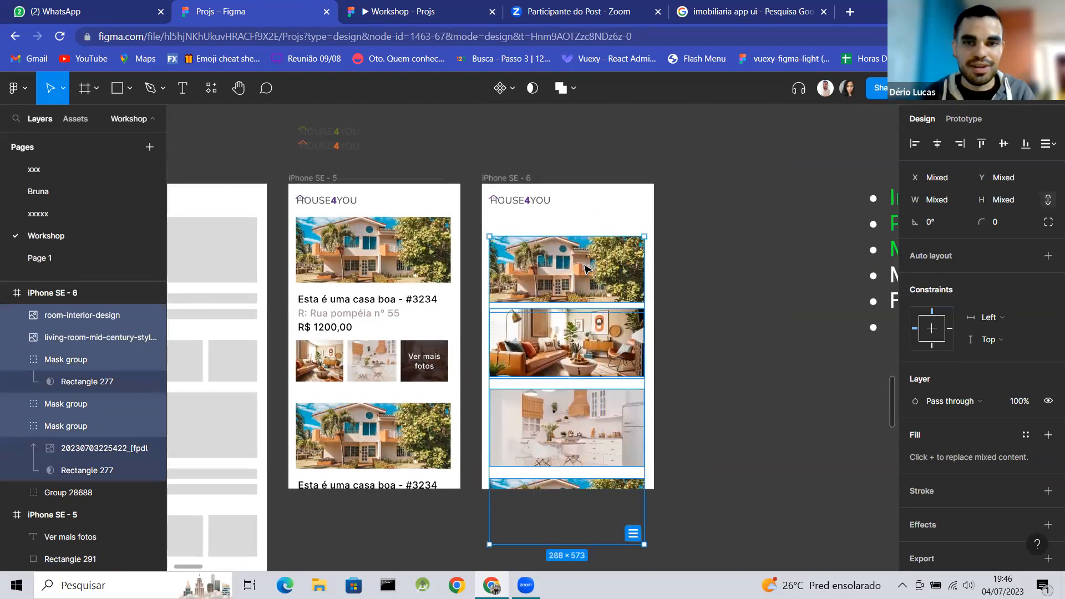
pyautogui.click(602, 158)
# Add the text "Voltar" between the logo and the house photo in iPhone SE - 6, at X 27, Y 71.
pyautogui.click(182, 89)
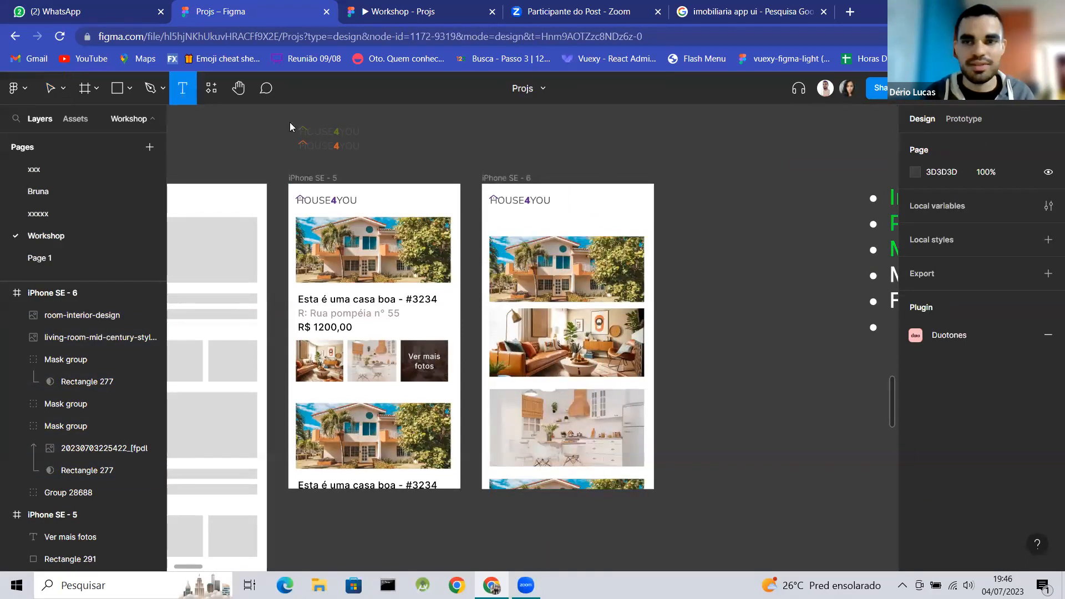
pyautogui.click(497, 224)
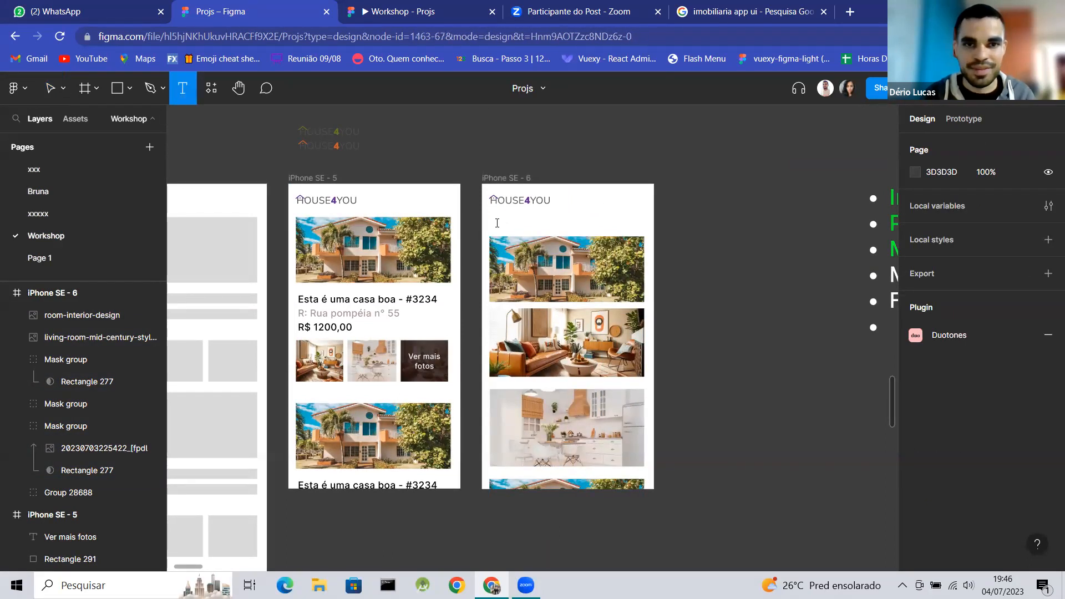
pyautogui.keyDown('ctrl'); pyautogui.scroll(5, 497, 223); pyautogui.keyUp('ctrl')
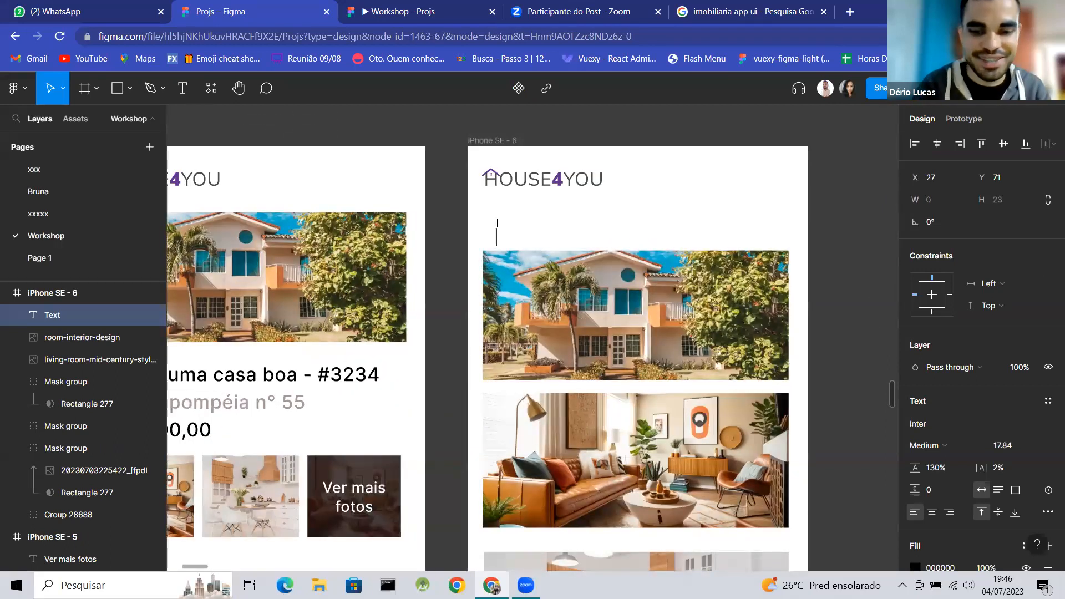
pyautogui.write('Voltar')
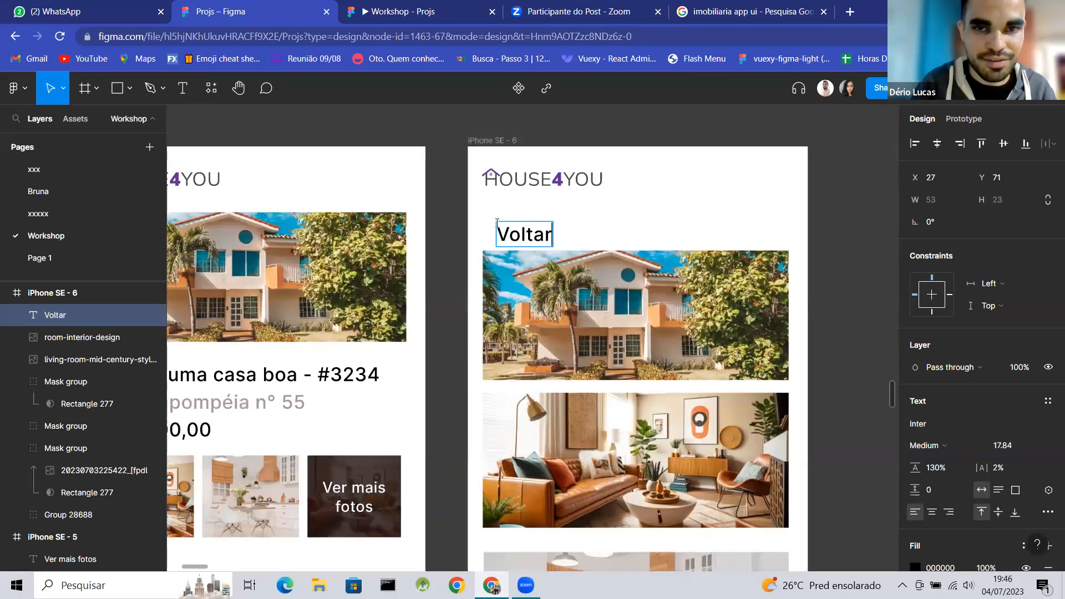
# Change the back link text in iPhone SE - 6 to "< Voltar" and move it to X 14, Y 58.
pyautogui.click(497, 223)
pyautogui.write('<')
pyautogui.press('Escape')
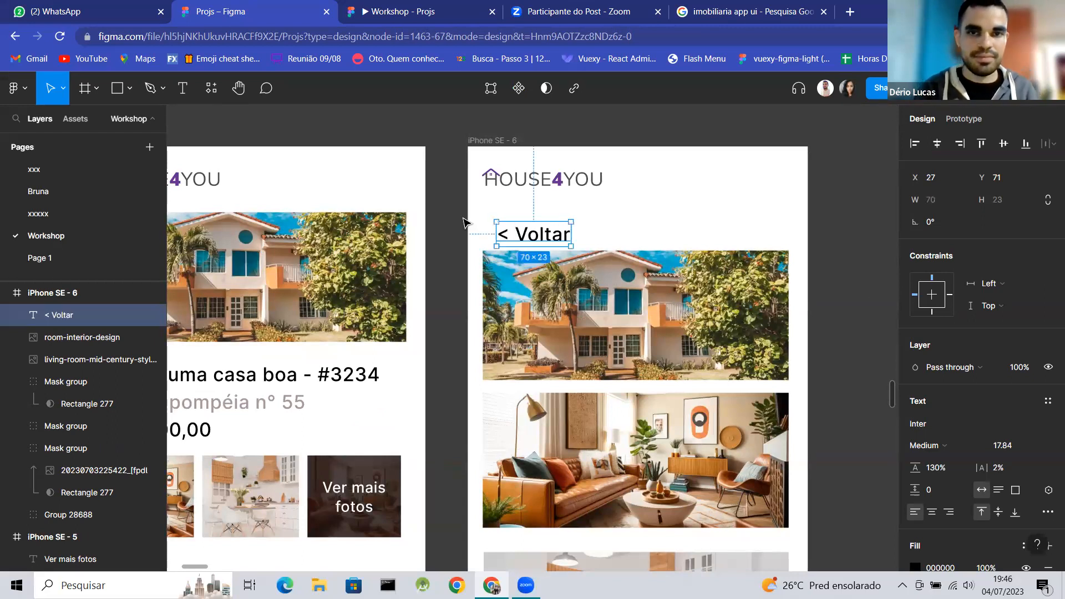
pyautogui.moveTo(539, 235); pyautogui.dragTo(525, 222)
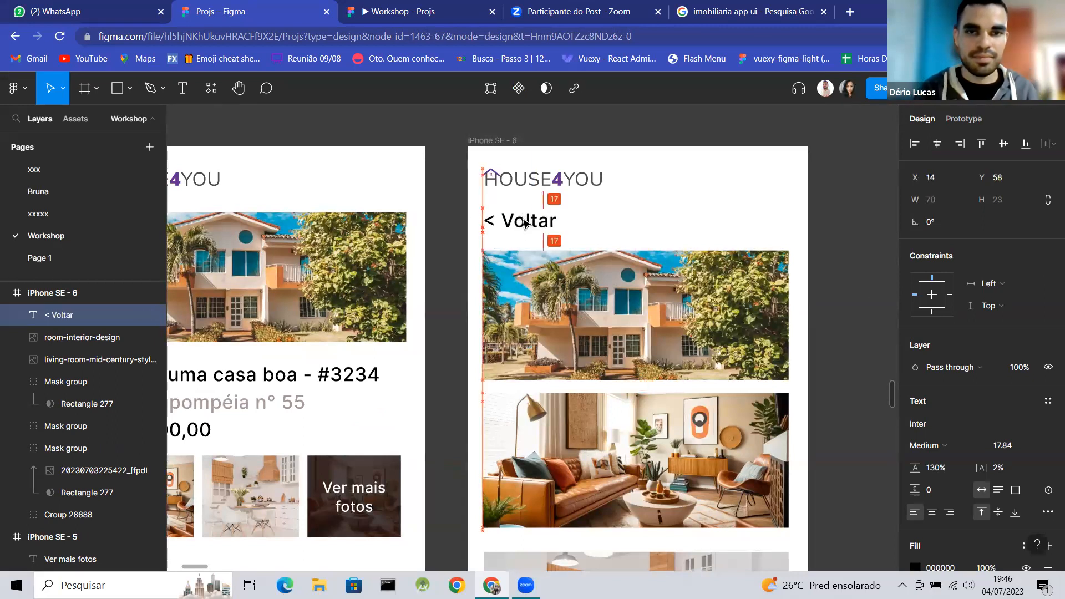
pyautogui.scroll(-5, 525, 222)
pyautogui.click(555, 170)
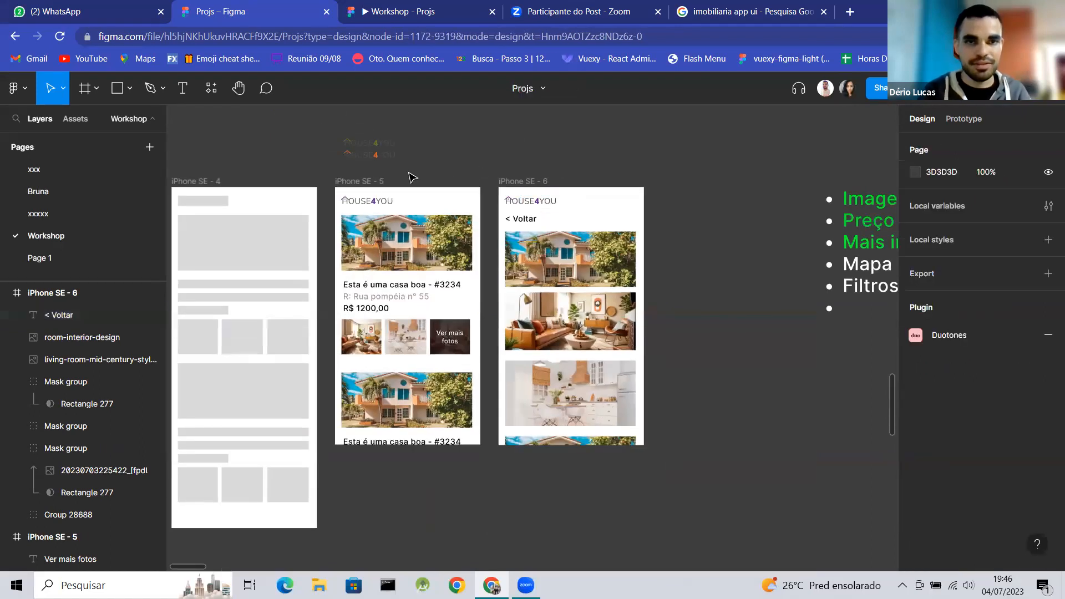
# Preview the prototype and follow "Ver mais fotos" to check the photo screen with its back link.
pyautogui.click(357, 182)
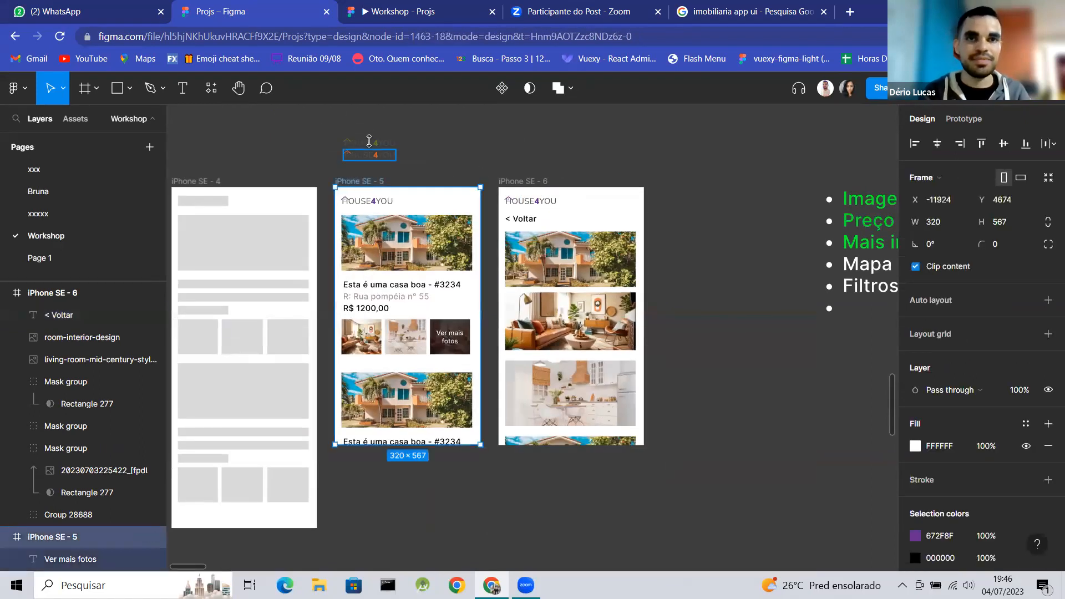
pyautogui.click(387, 6)
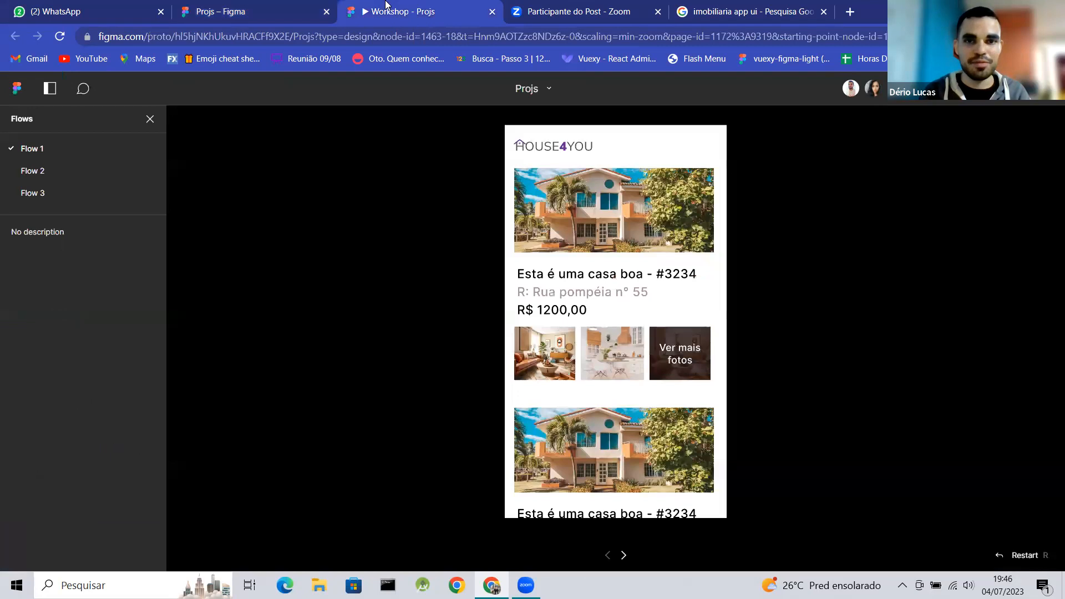
pyautogui.click(685, 363)
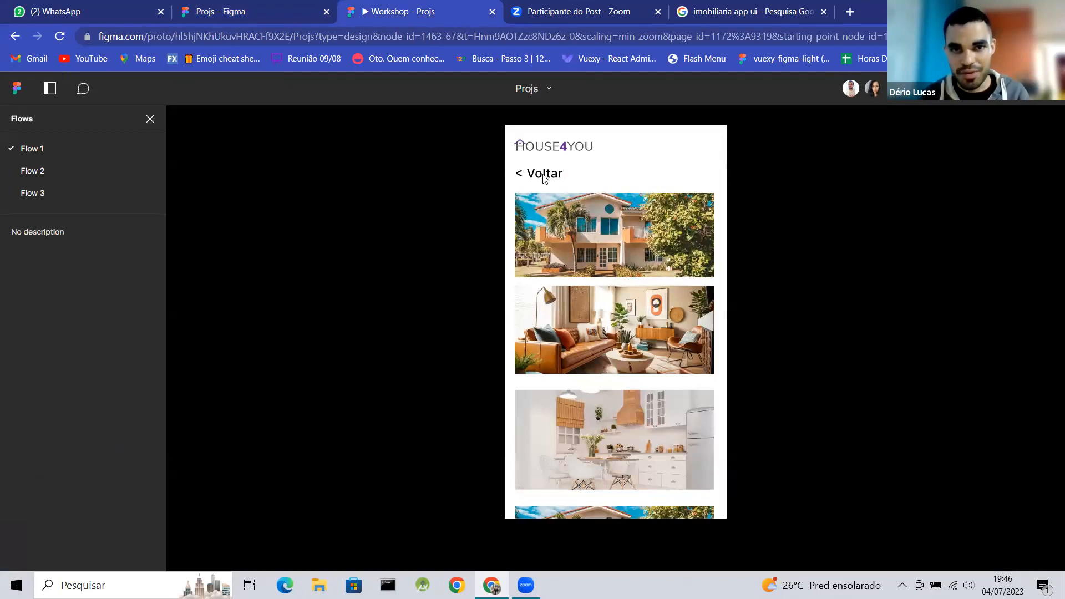
# Back in the design file, connect the "< Voltar" text to iPhone SE - 5 with an On click, Navigate to, Instant interaction.
pyautogui.click(245, 7)
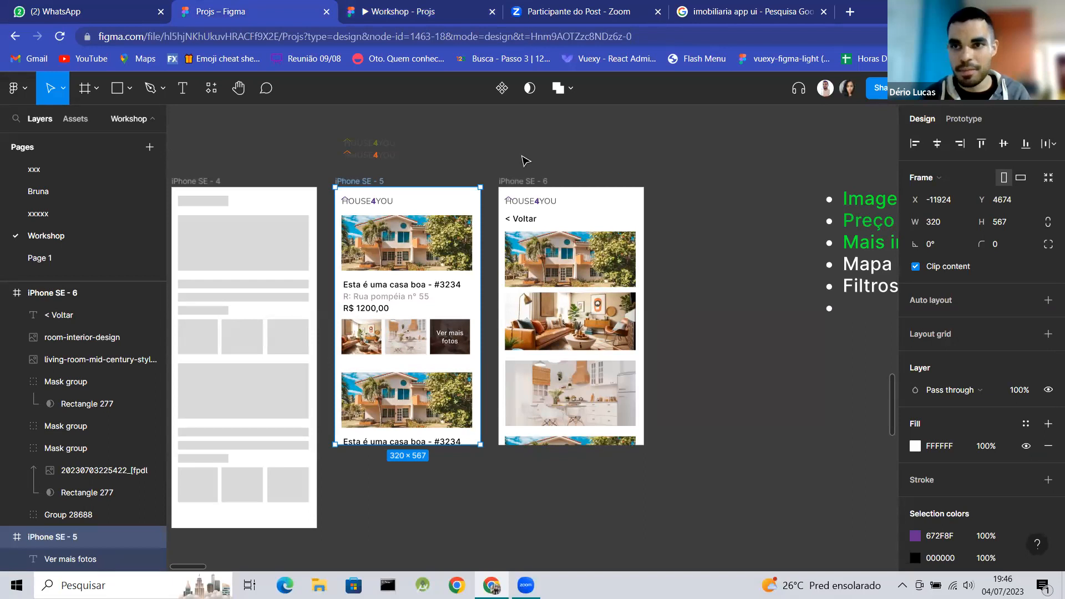
pyautogui.click(975, 121)
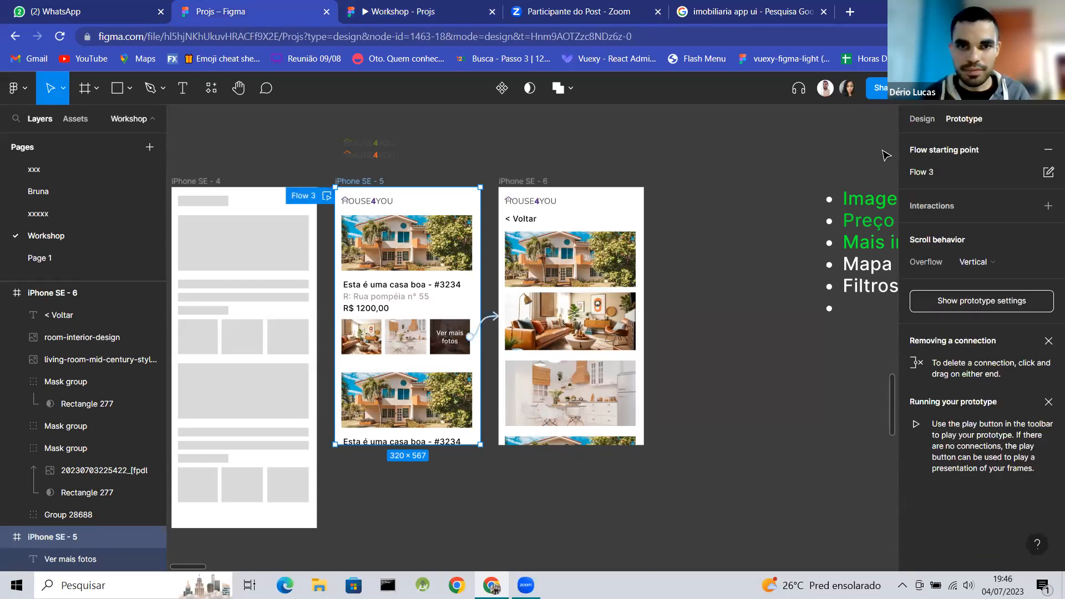
pyautogui.click(522, 220)
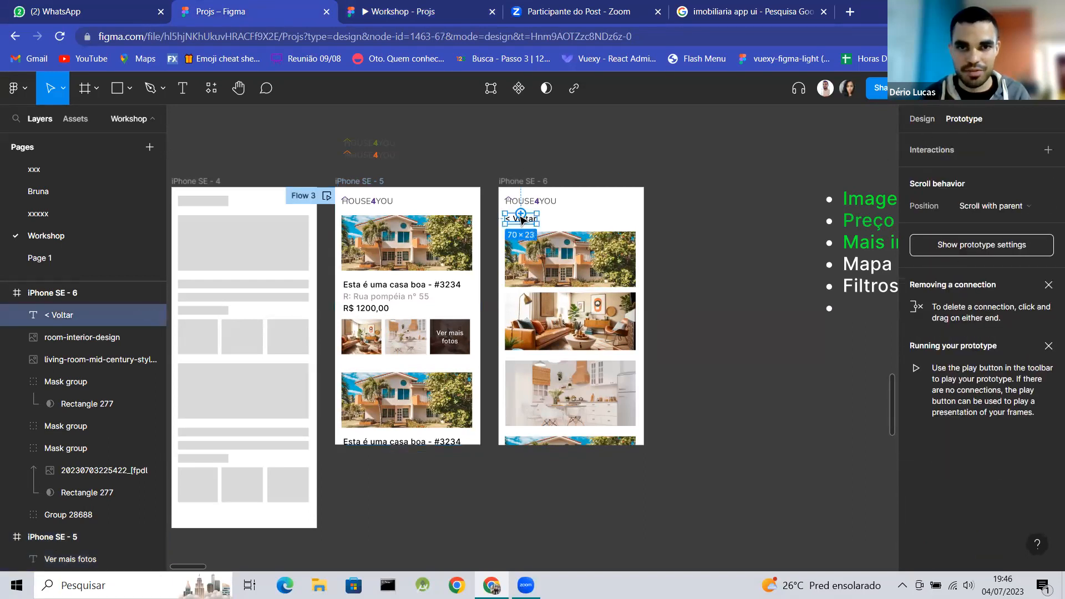
pyautogui.moveTo(537, 219); pyautogui.dragTo(470, 246)
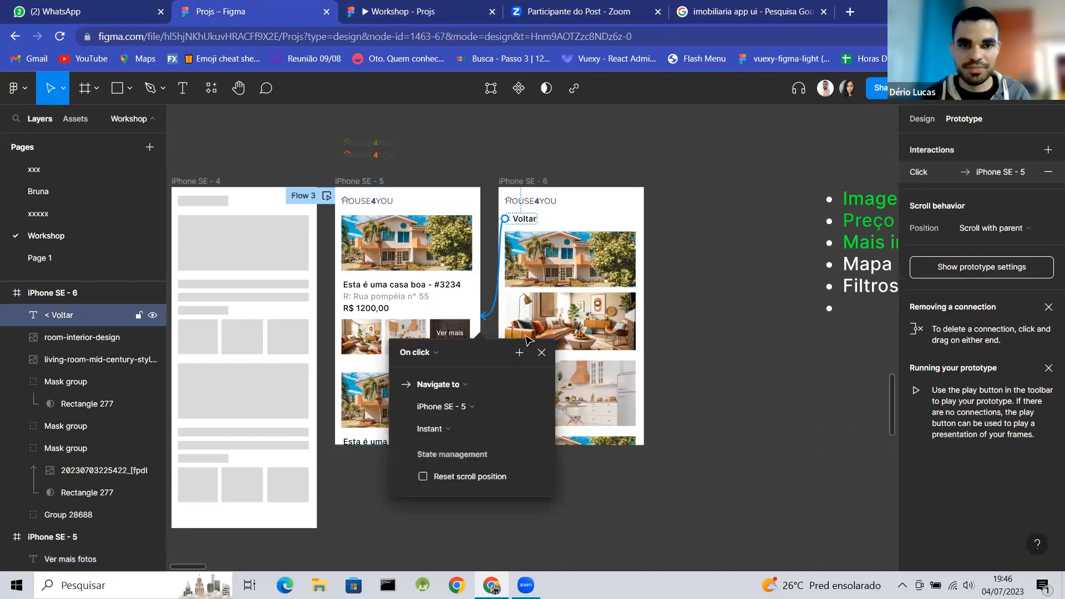
pyautogui.click(541, 353)
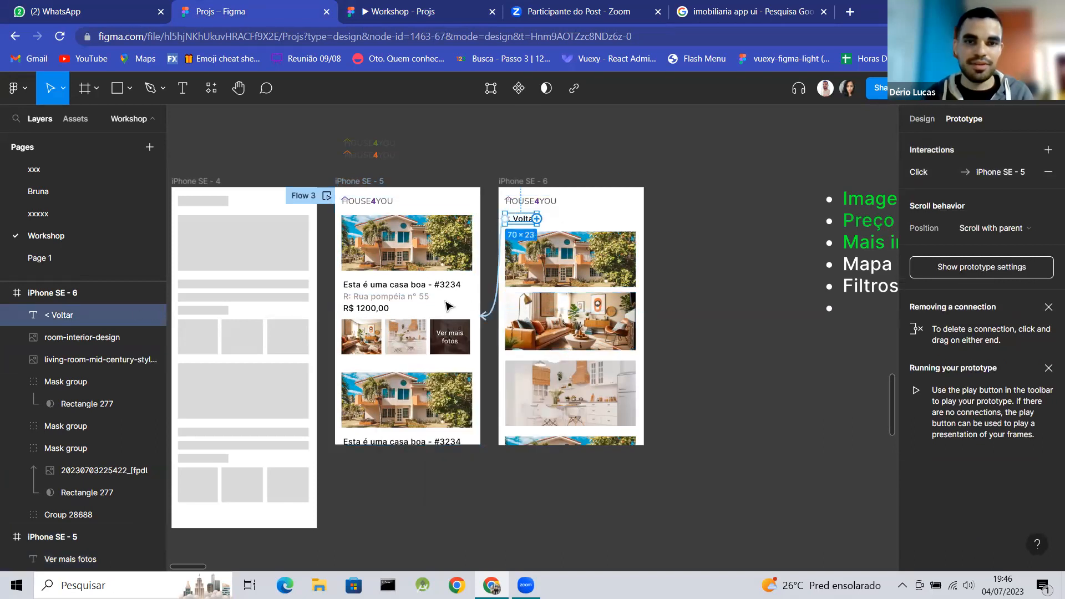
pyautogui.click(503, 158)
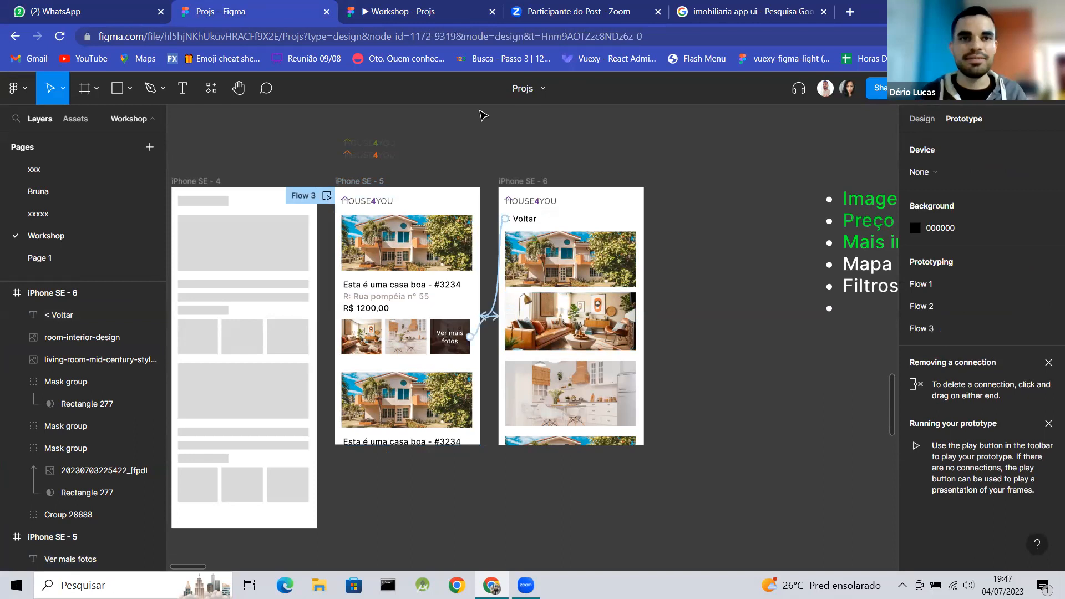
# Test the prototype by going back with "< Voltar", reopening the photos through "Ver mais fotos" and returning to the listing.
pyautogui.click(403, 7)
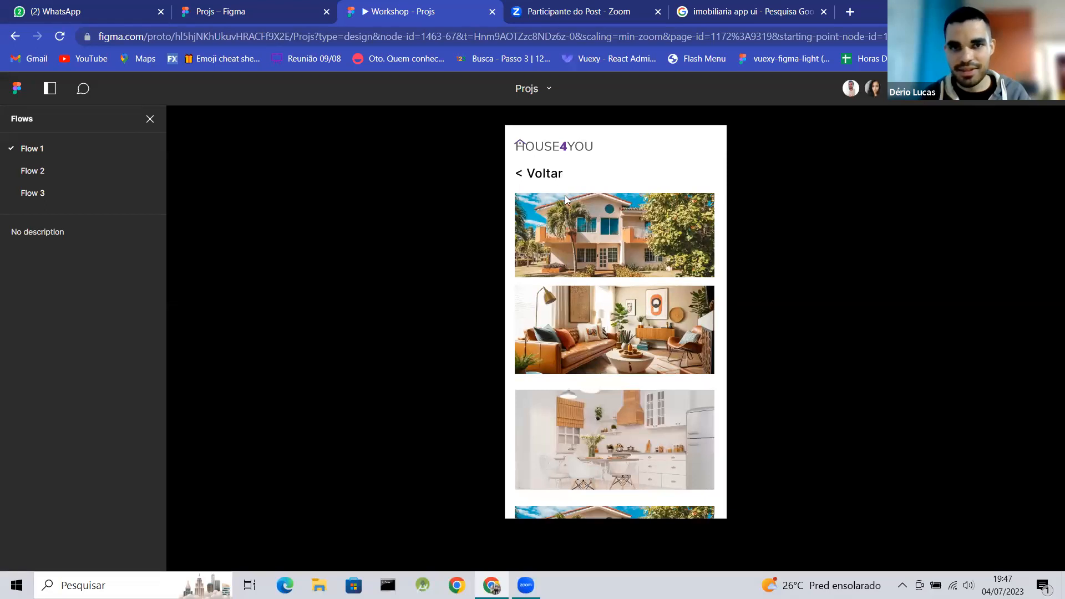
pyautogui.click(552, 177)
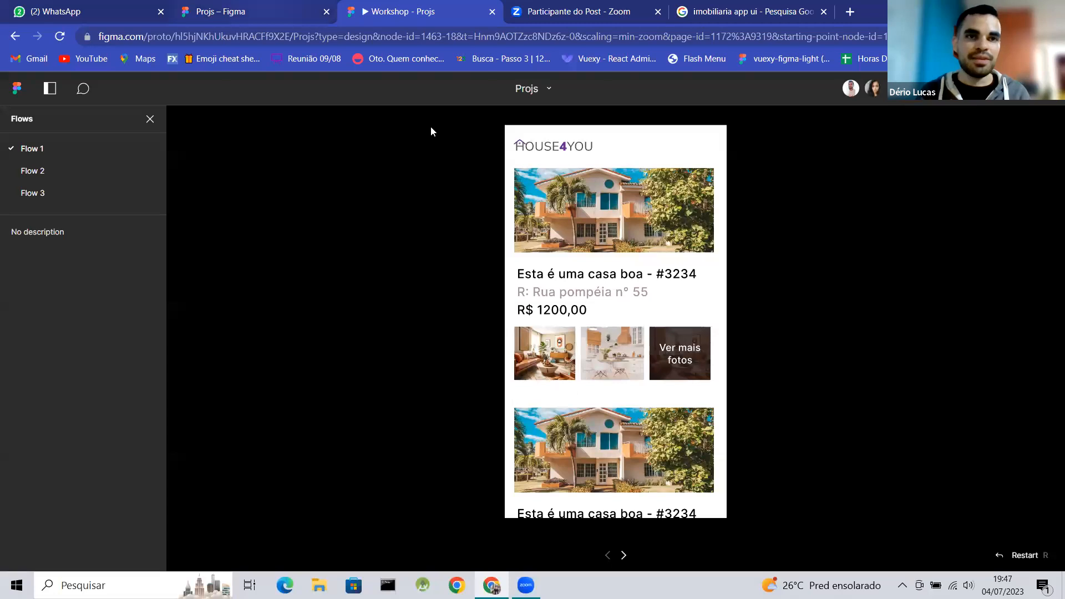
pyautogui.click(677, 362)
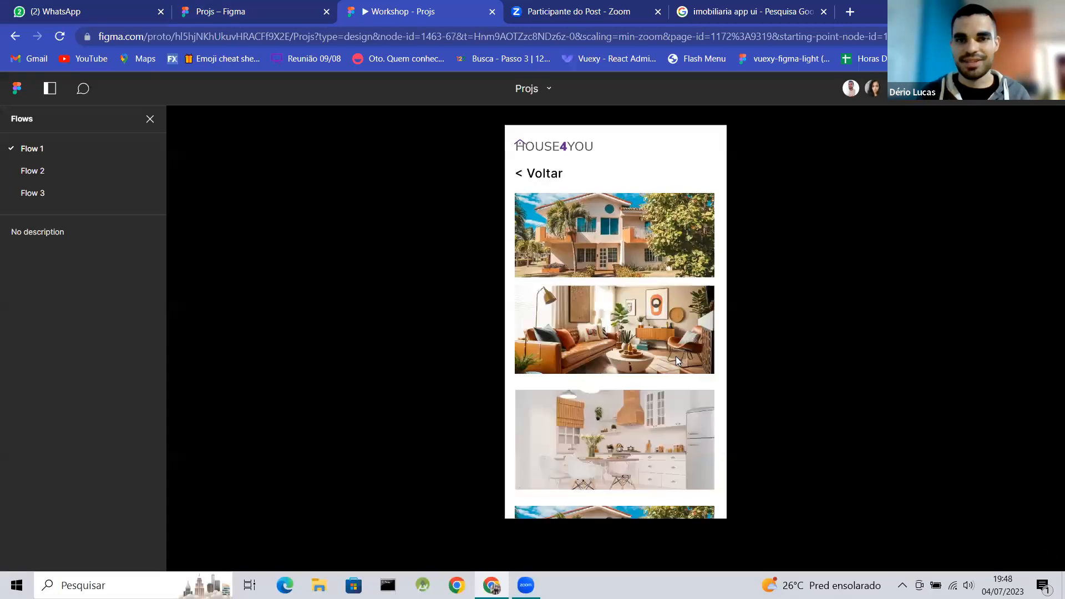
pyautogui.click(536, 175)
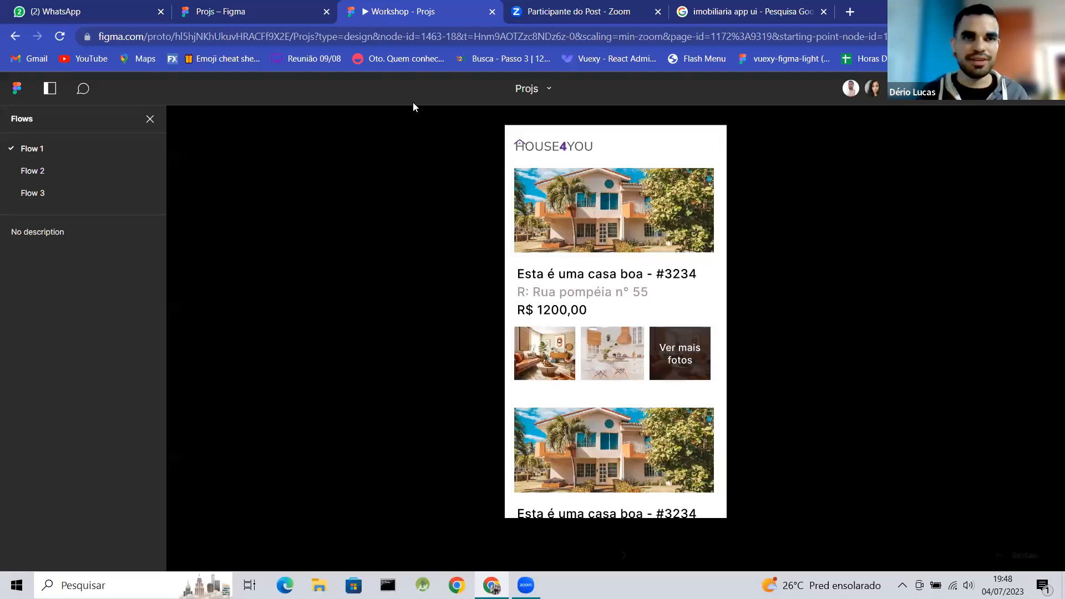
# In the design file, set the animation of the "Ver mais fotos" connection to iPhone SE - 6 to Move in.
pyautogui.click(263, 5)
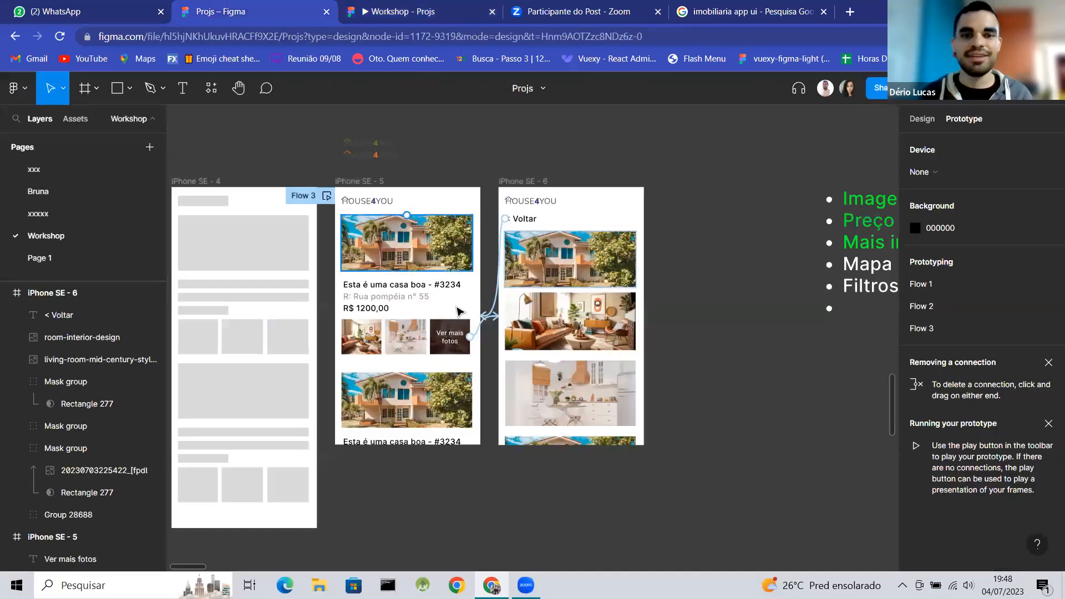
pyautogui.scroll(5, 513, 344)
pyautogui.click(514, 344)
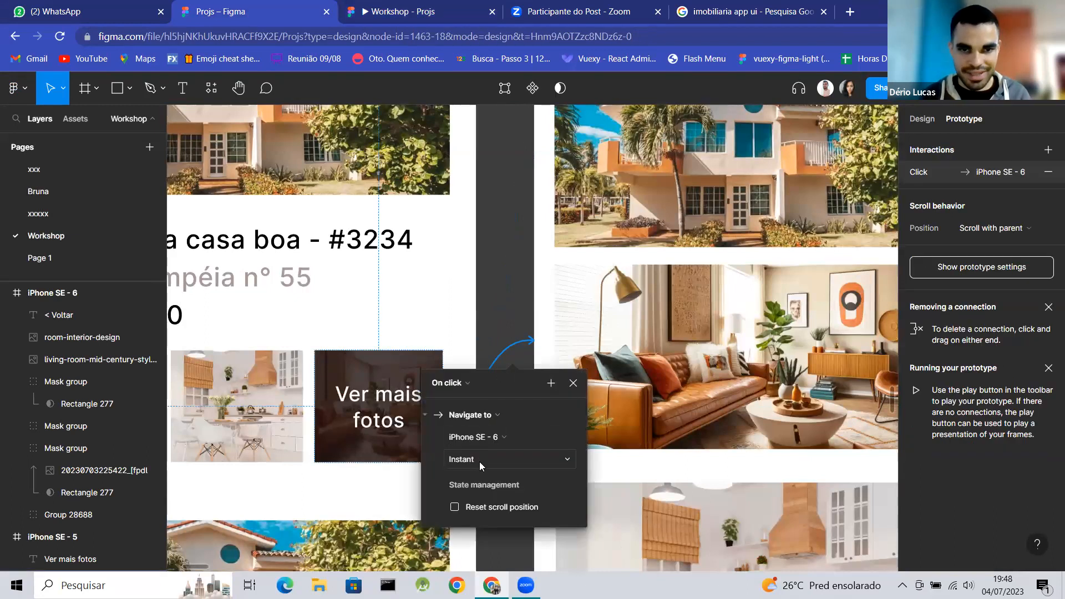
pyautogui.click(481, 463)
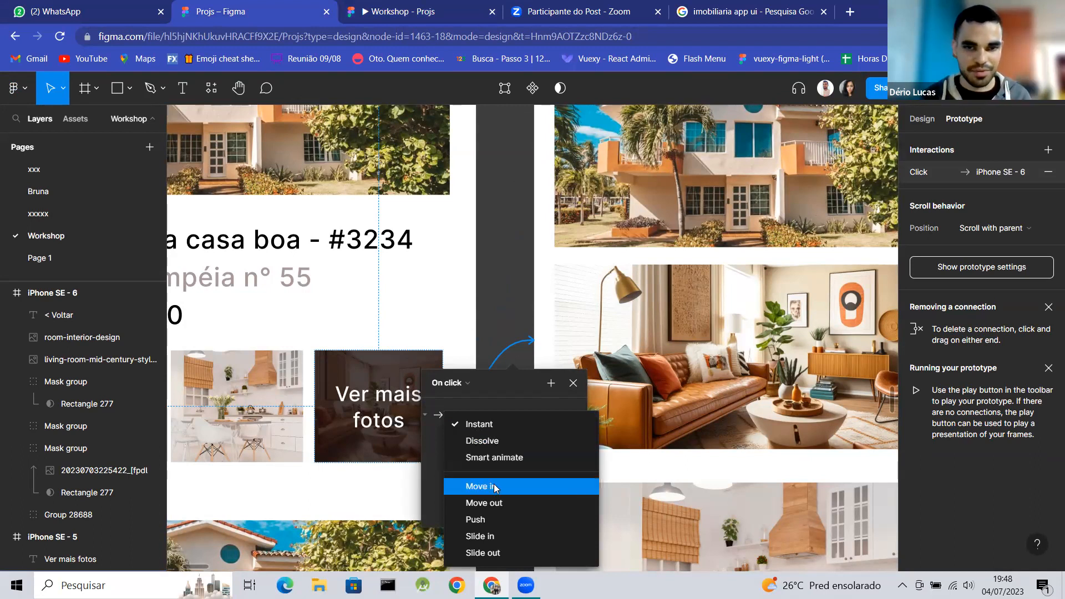
pyautogui.click(494, 487)
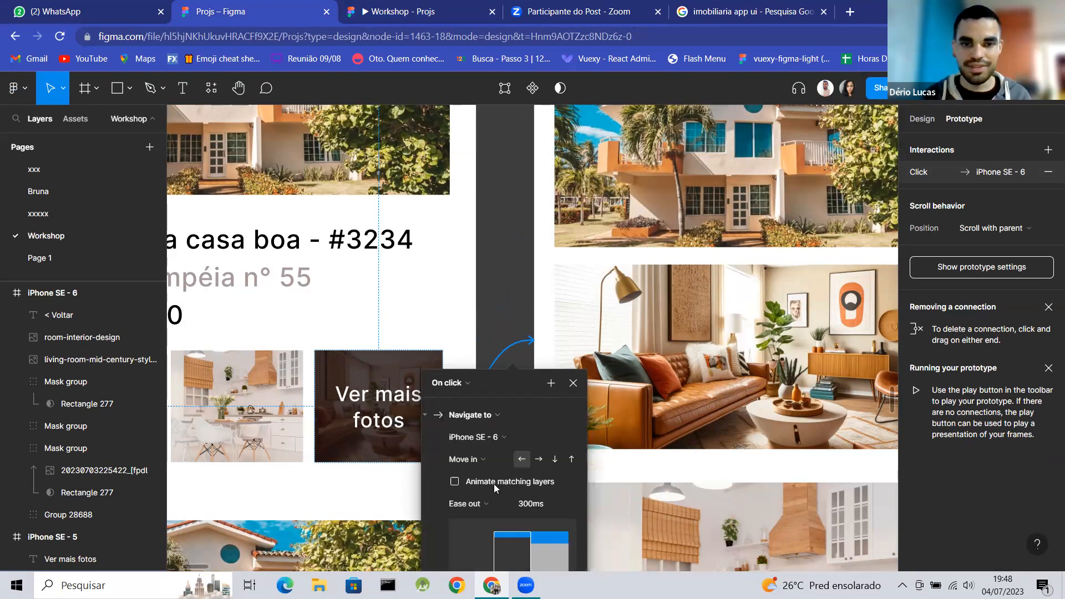
pyautogui.scroll(-4, 494, 484)
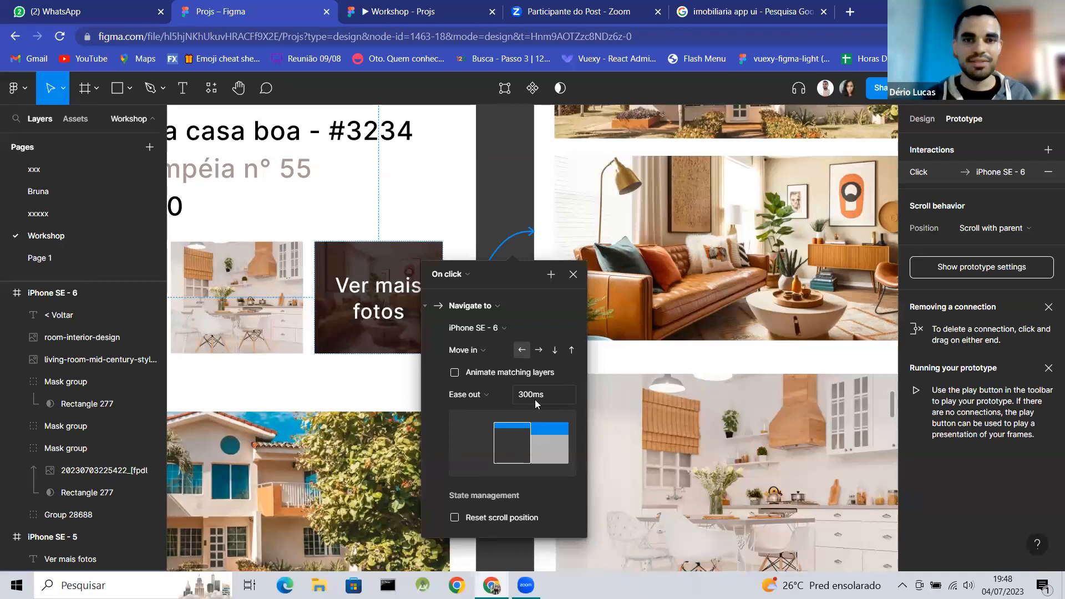
pyautogui.click(580, 279)
# Set the animation of the "< Voltar" connection to iPhone SE - 5 to Move in with the rightward direction.
pyautogui.scroll(-5, 497, 329)
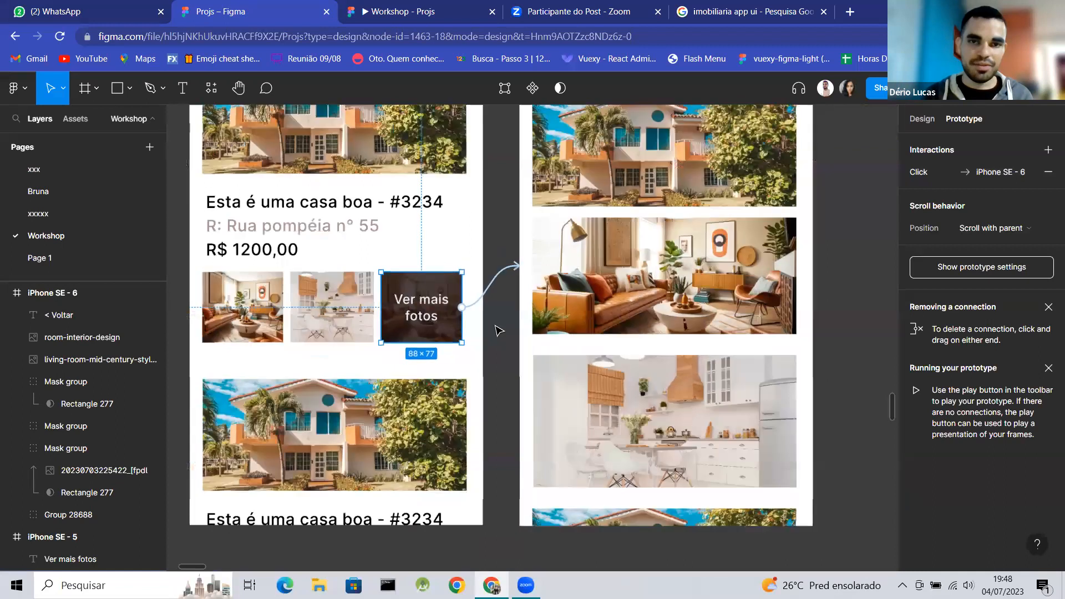
pyautogui.scroll(3, 497, 330)
pyautogui.click(505, 297)
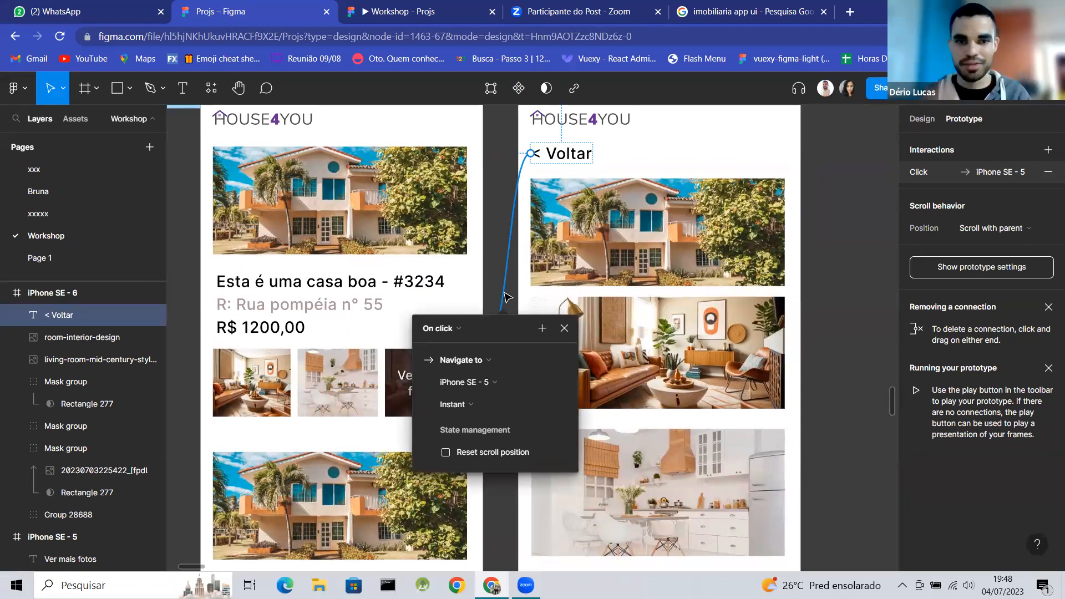
pyautogui.click(457, 406)
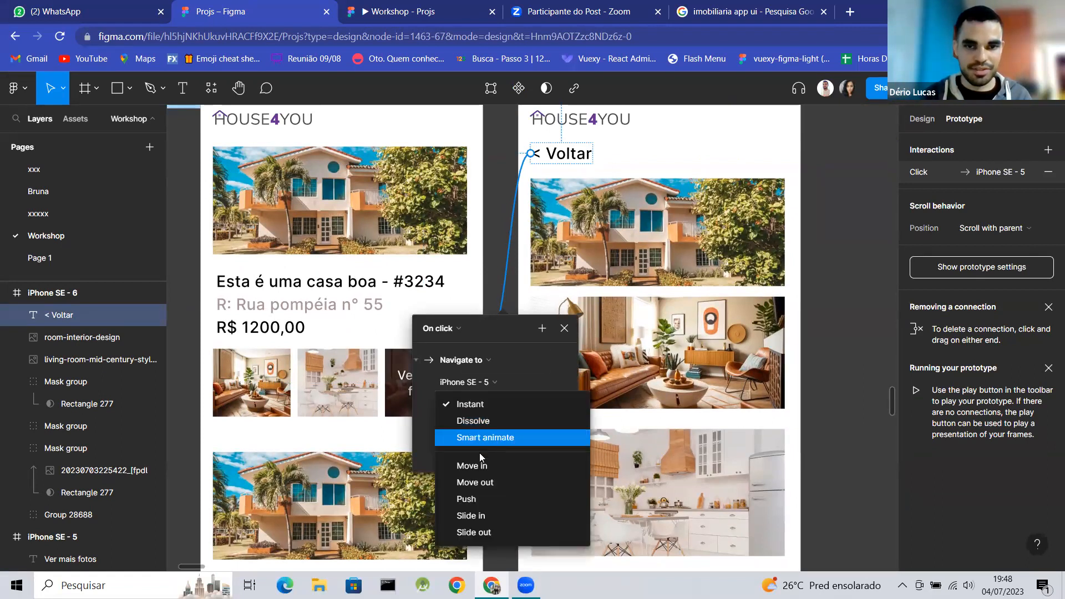
pyautogui.click(481, 468)
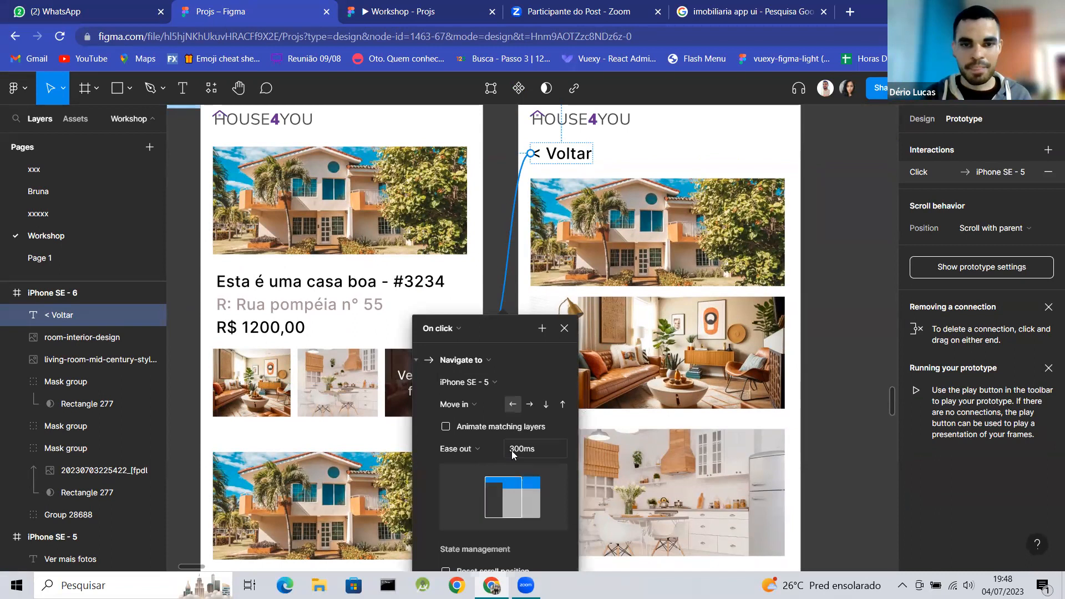
pyautogui.click(530, 406)
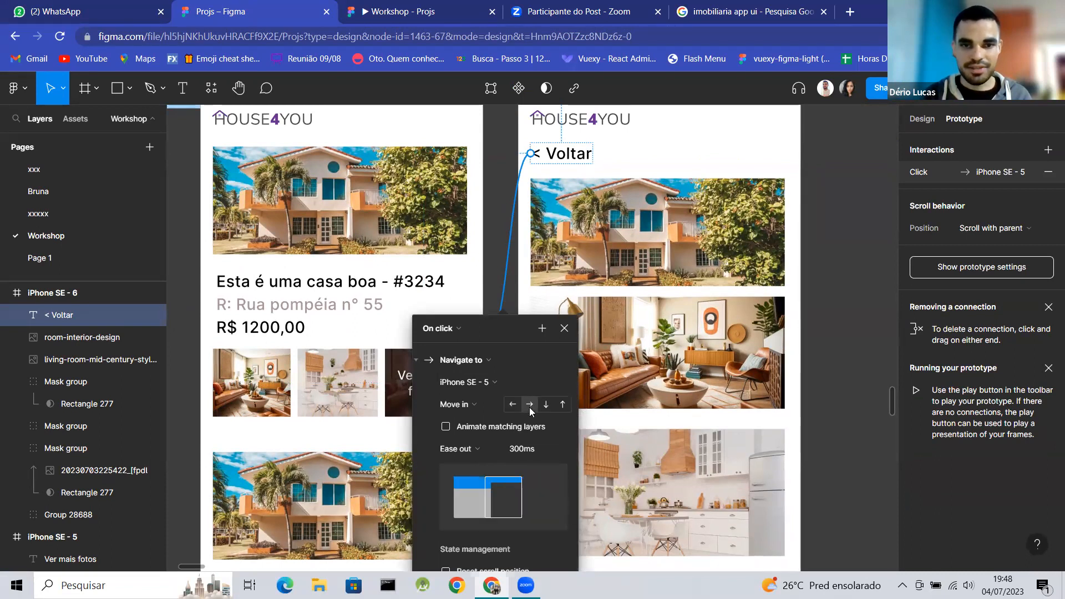
pyautogui.click(568, 331)
pyautogui.click(498, 270)
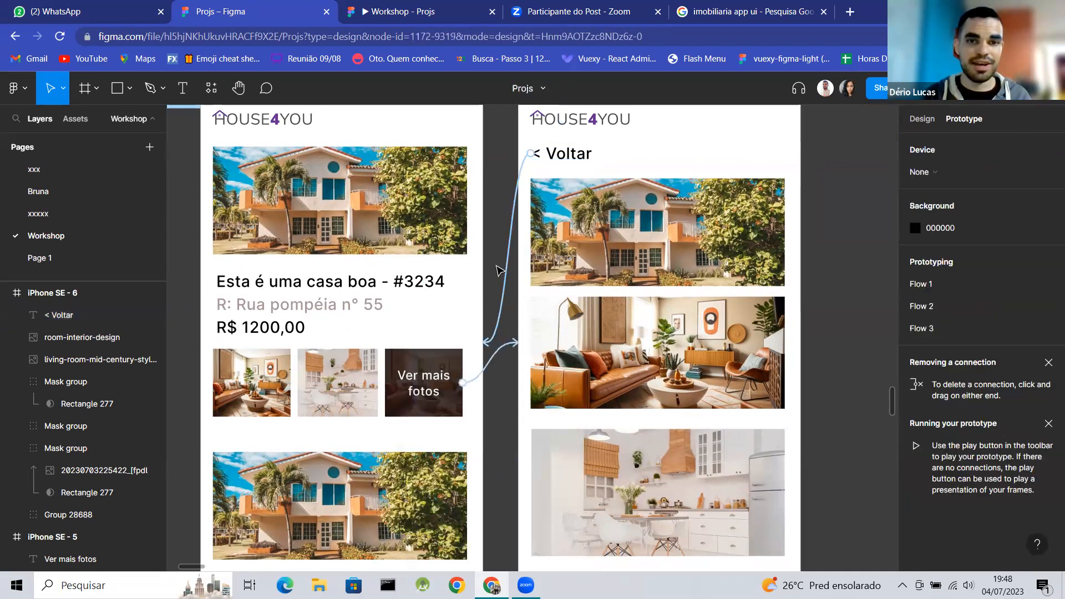
# Preview the Move in transitions in the prototype by opening "Ver mais fotos" and returning with "< Voltar".
pyautogui.scroll(1, 498, 270)
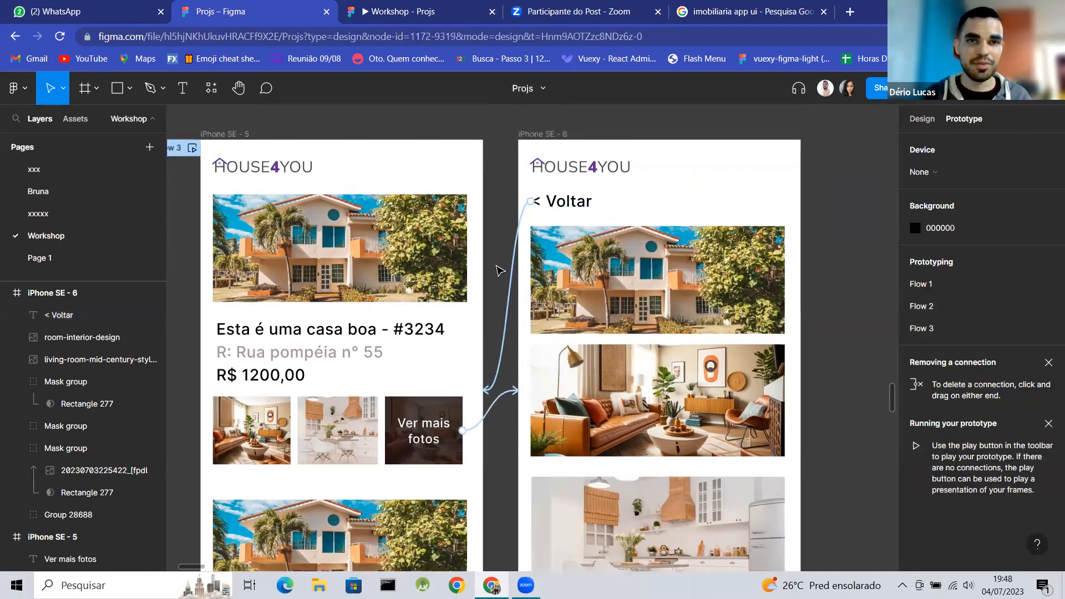
pyautogui.click(402, 4)
pyautogui.click(678, 360)
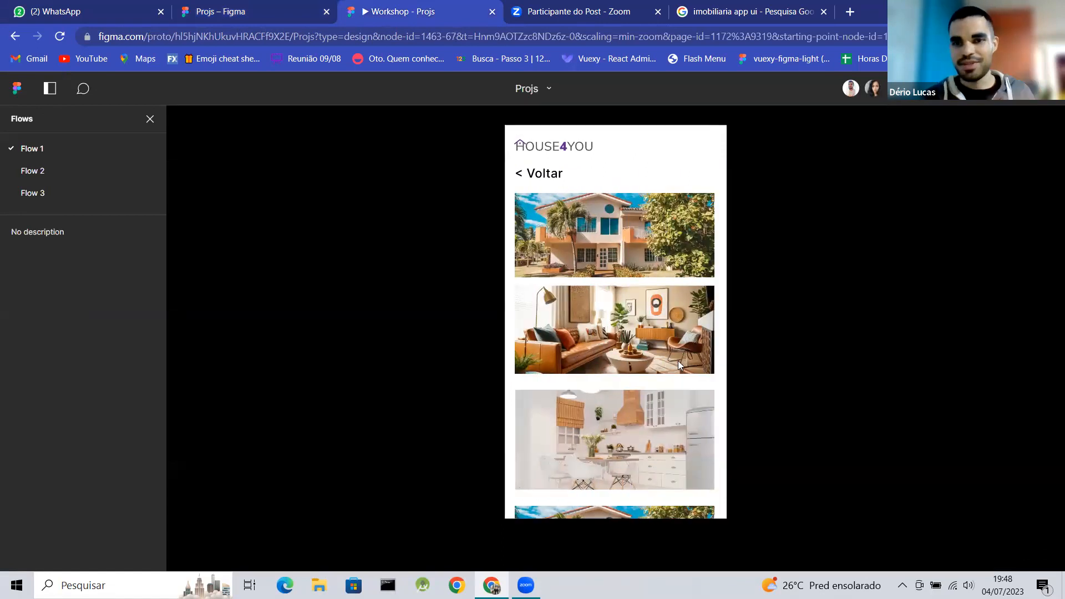
pyautogui.click(542, 177)
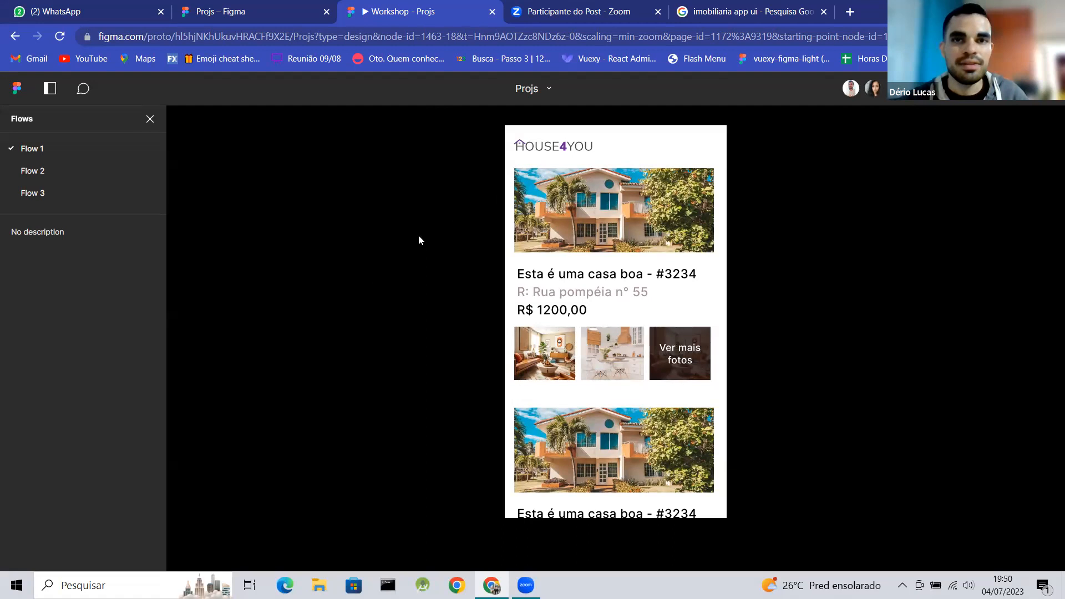
pyautogui.click(271, 7)
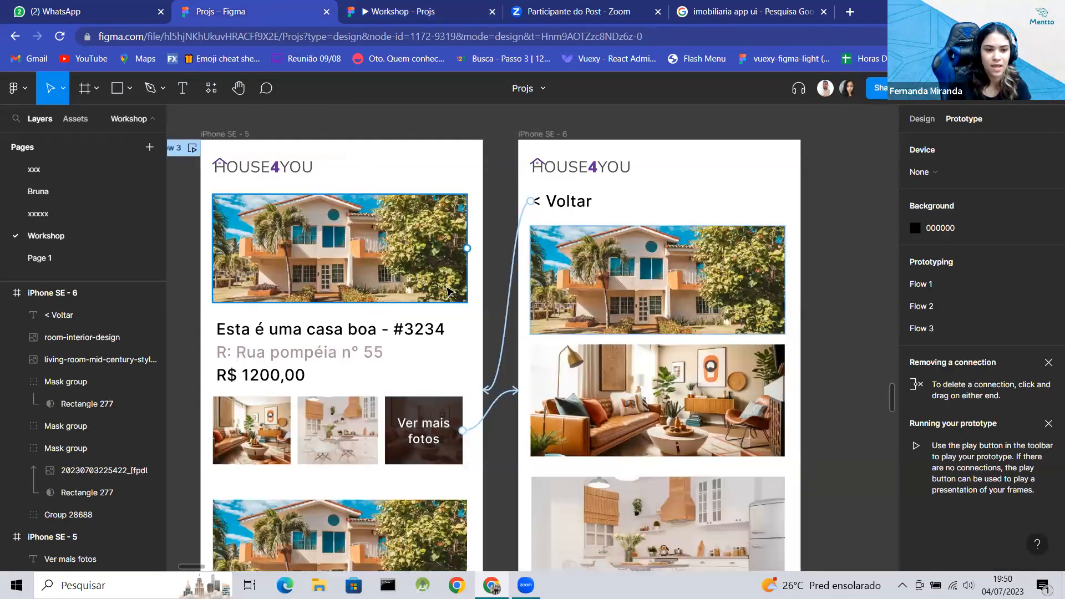
pyautogui.scroll(-2, 448, 291)
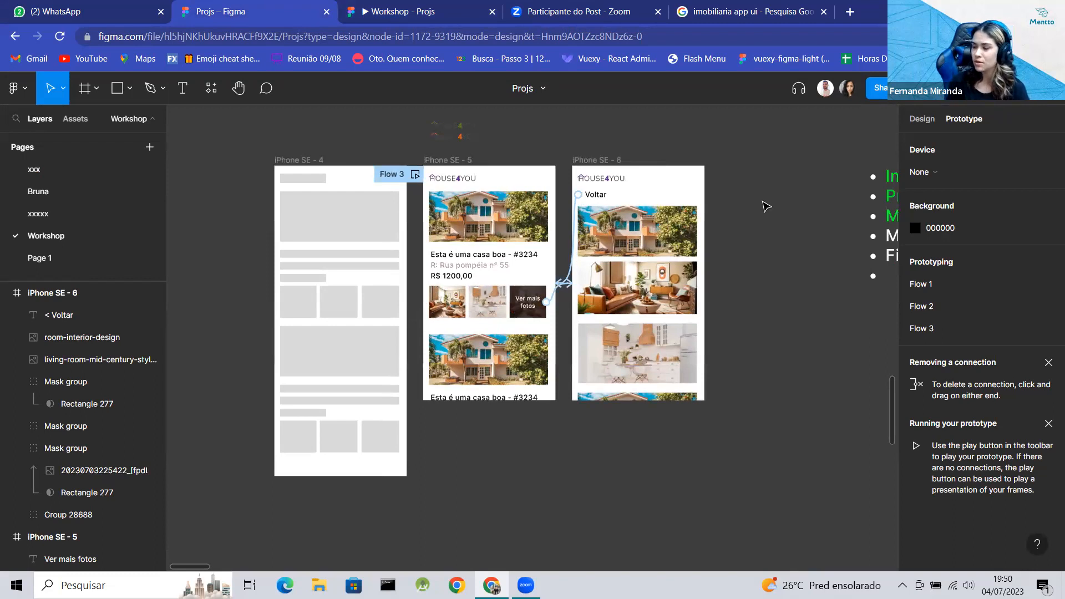
pyautogui.hscroll(2, 766, 207)
pyautogui.hscroll(-1, 767, 207)
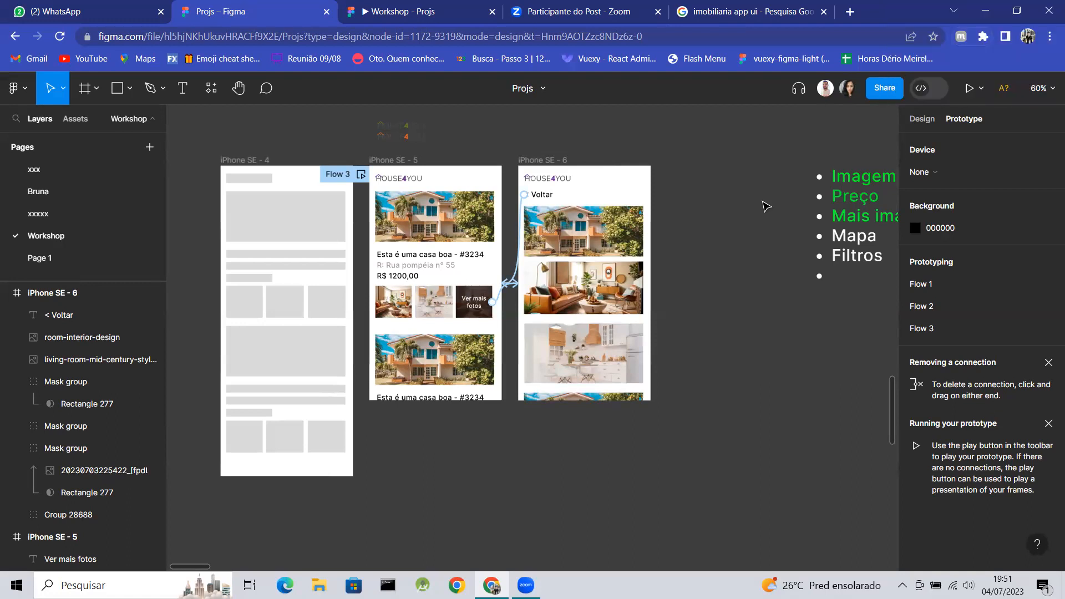
pyautogui.hscroll(2, 766, 206)
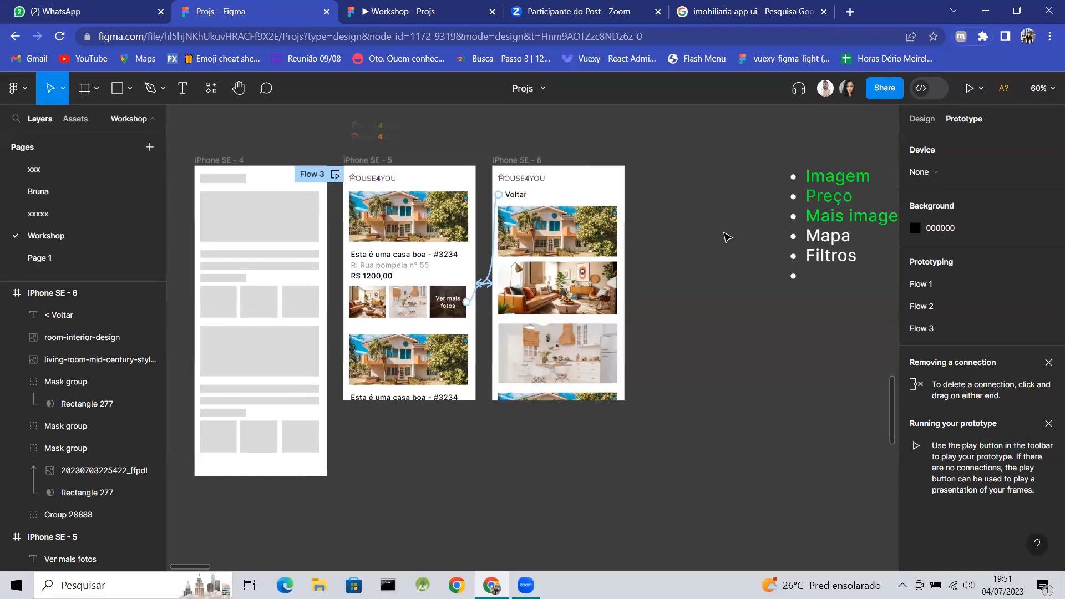
pyautogui.scroll(-4, 728, 238)
pyautogui.scroll(8, 728, 238)
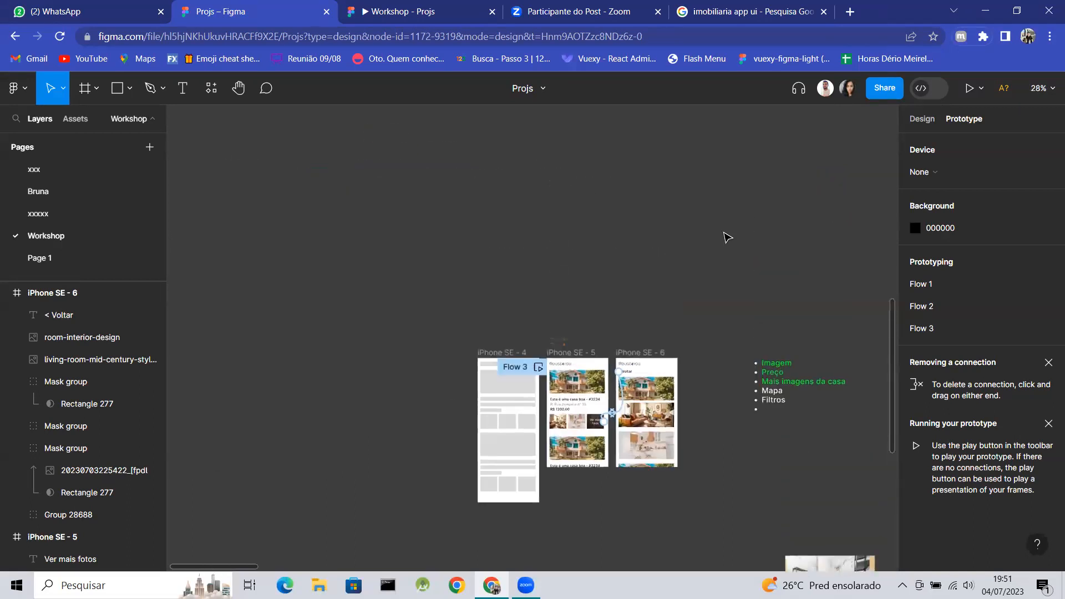
# Review the presentation slides from Workshop 1 to Workshop 9, focusing on the problem and what to validate.
pyautogui.hscroll(15, 728, 238)
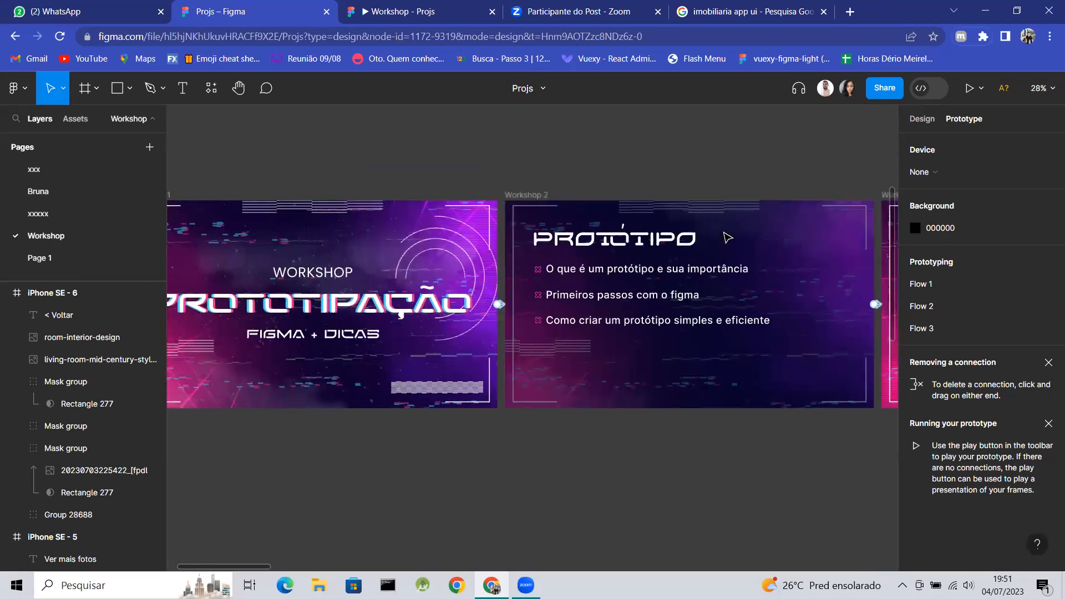
pyautogui.hscroll(15, 728, 238)
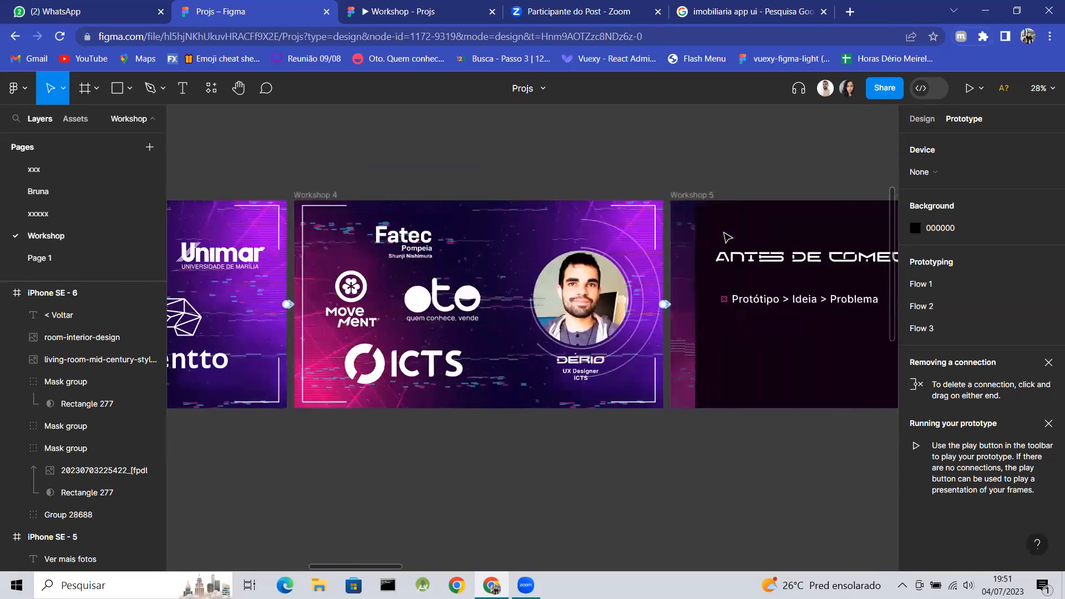
pyautogui.hscroll(15, 728, 238)
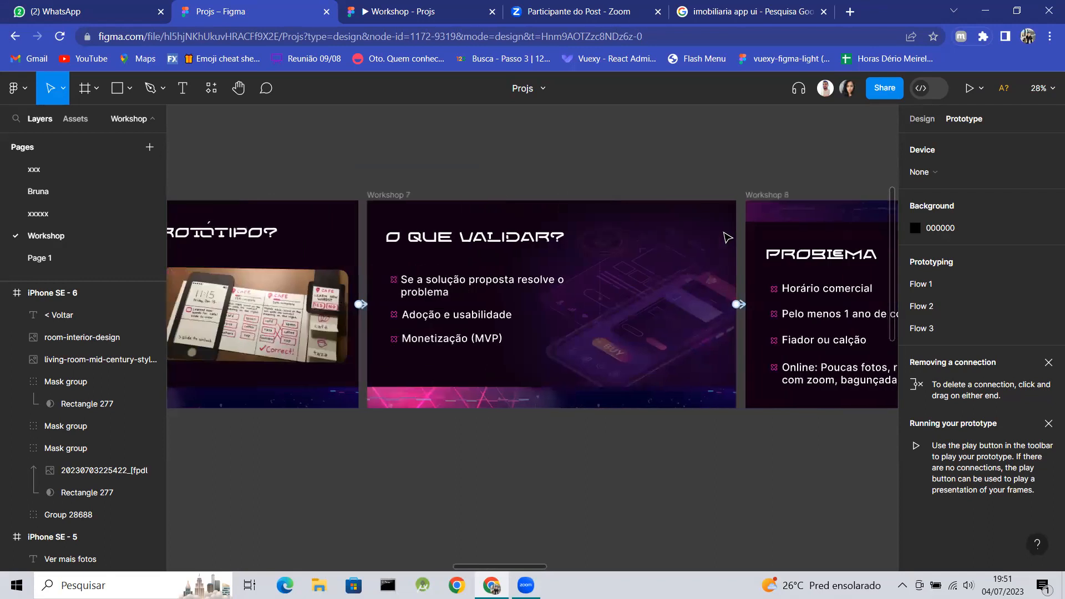
pyautogui.hscroll(5, 728, 237)
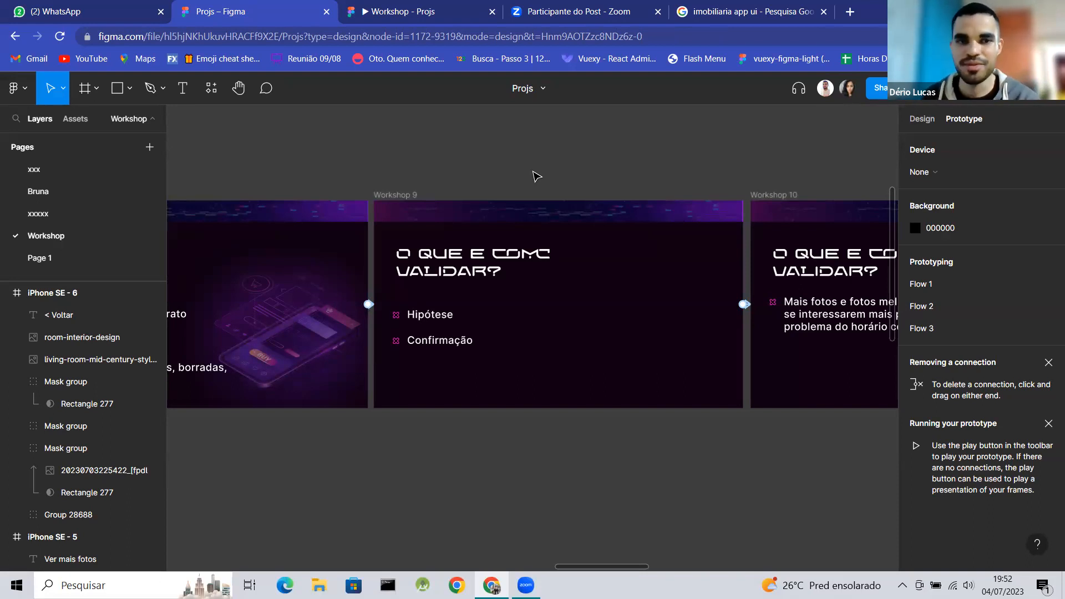
pyautogui.hscroll(-10, 536, 176)
pyautogui.hscroll(3, 536, 176)
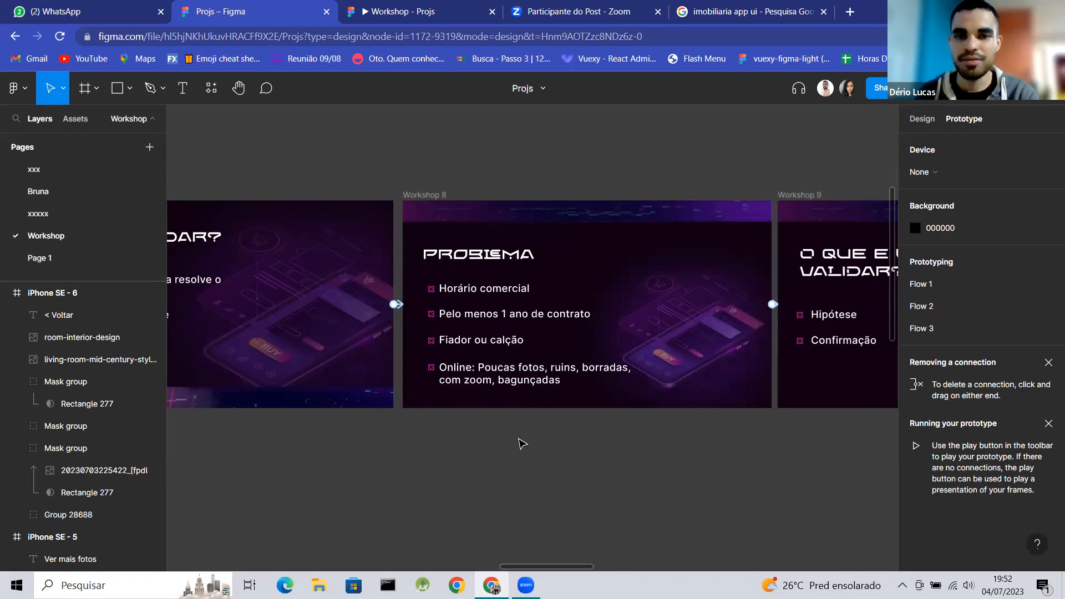
pyautogui.hscroll(2, 522, 444)
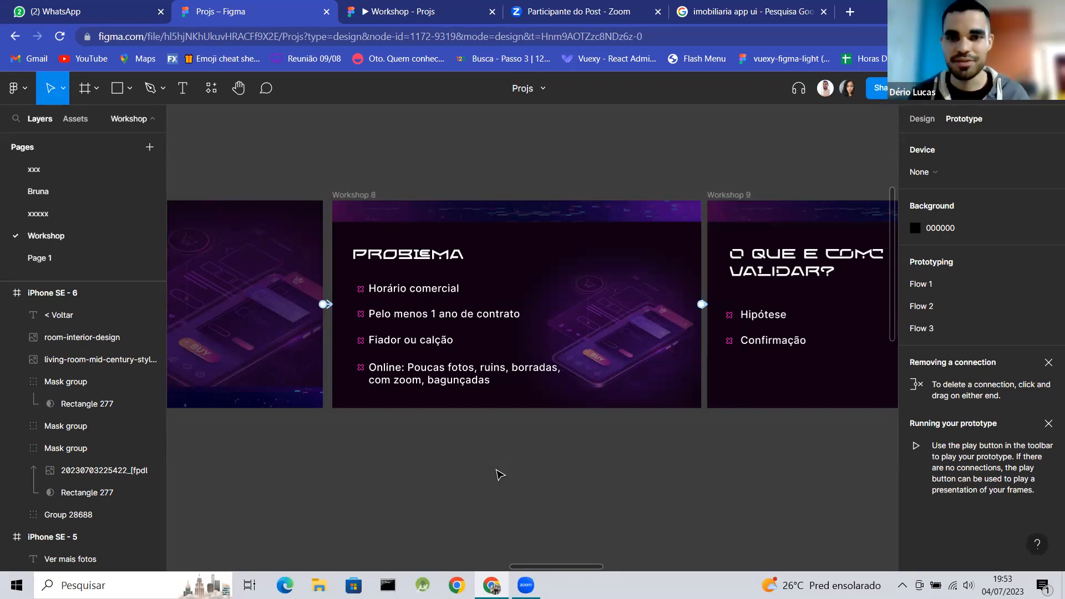
pyautogui.hscroll(5, 498, 475)
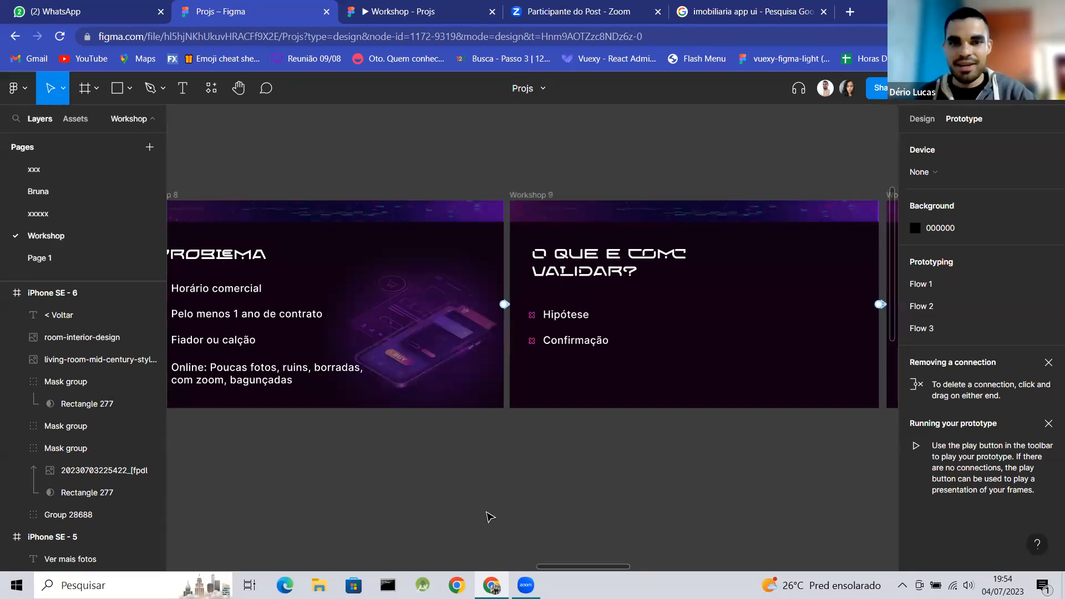
pyautogui.hscroll(4, 612, 486)
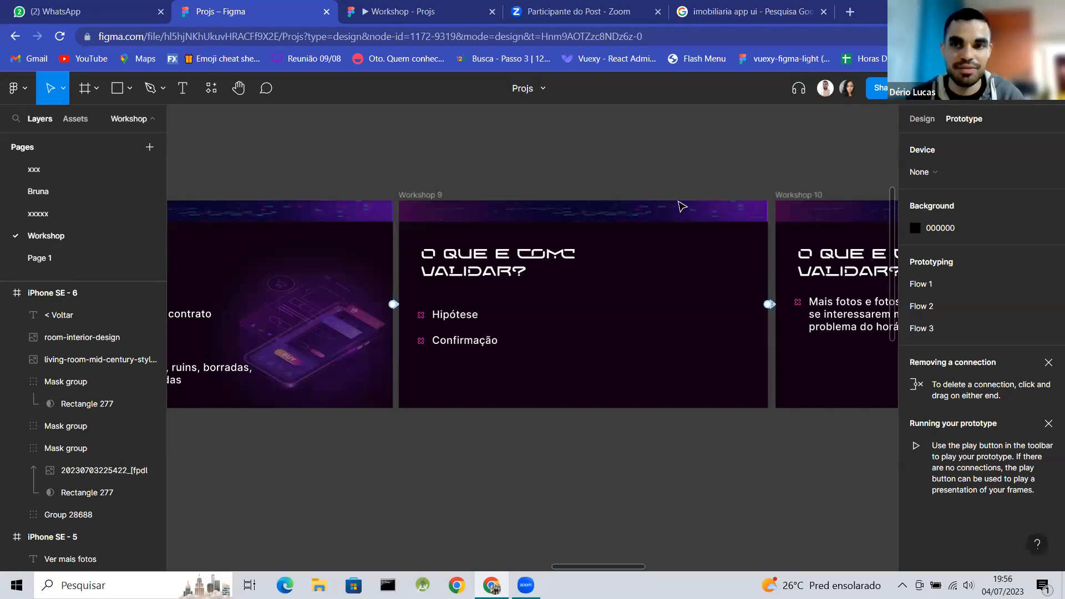
# Return to the three iPhone SE screens and show the page's design properties instead of its prototype settings.
pyautogui.scroll(-4, 678, 204)
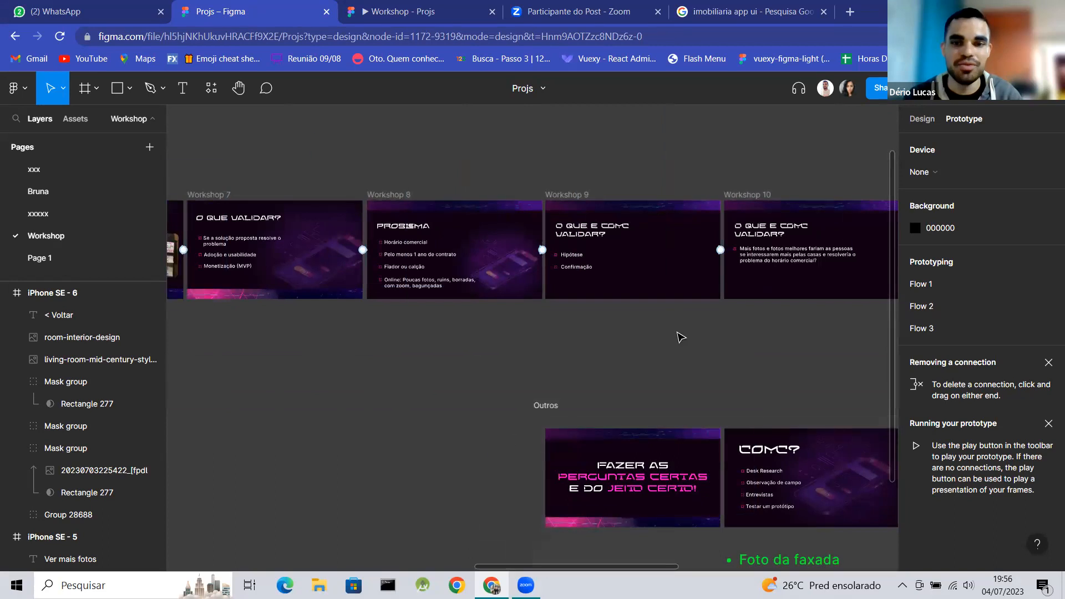
pyautogui.hscroll(-4, 678, 336)
pyautogui.hscroll(-10, 681, 337)
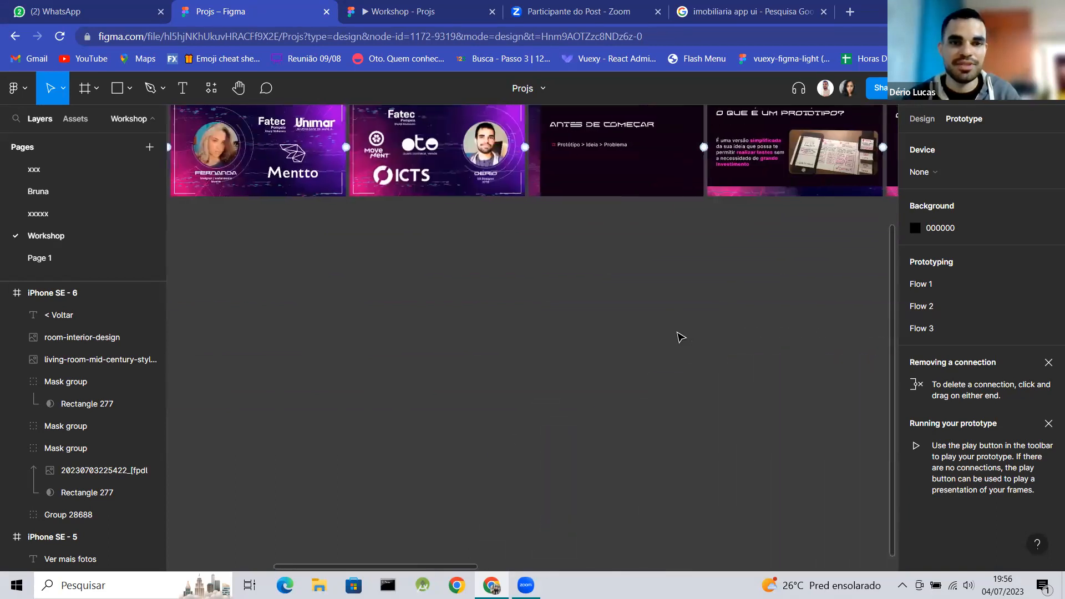
pyautogui.scroll(1, 681, 337)
pyautogui.scroll(-2, 678, 336)
pyautogui.hscroll(-8, 678, 335)
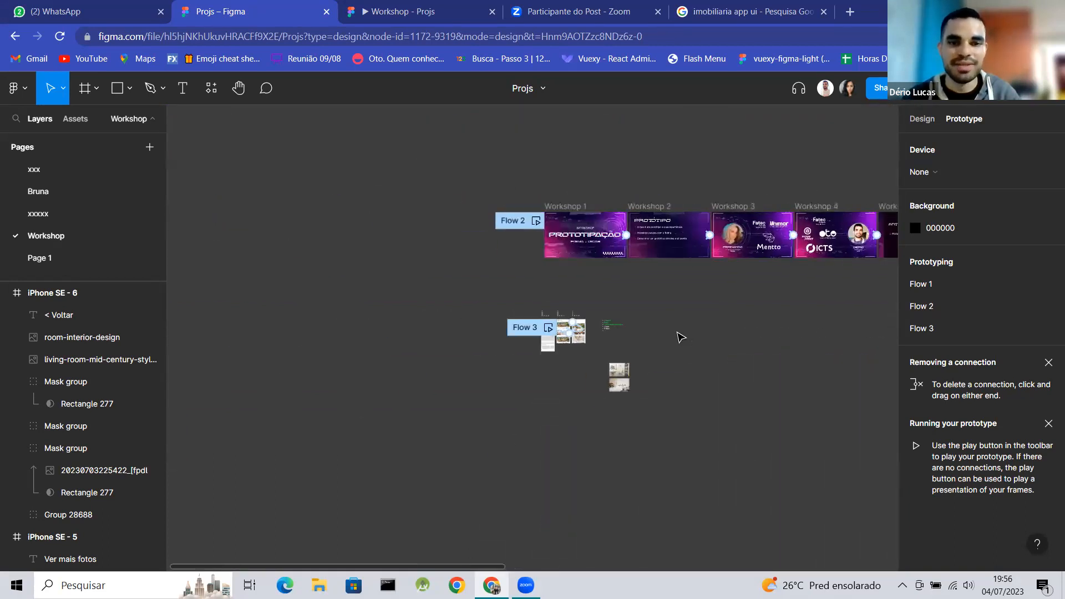
pyautogui.scroll(8, 643, 337)
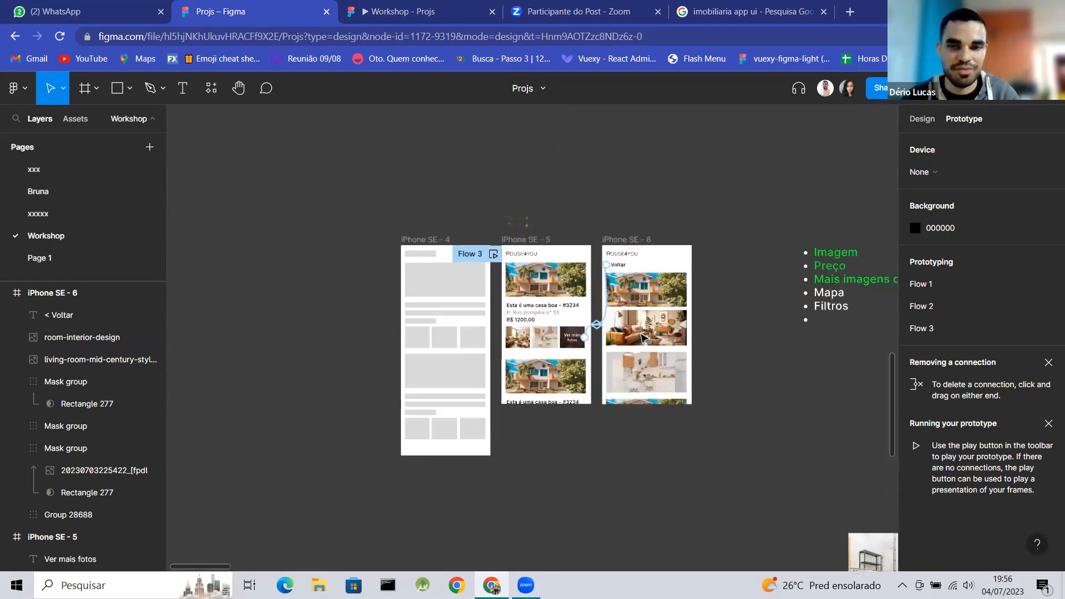
pyautogui.click(918, 123)
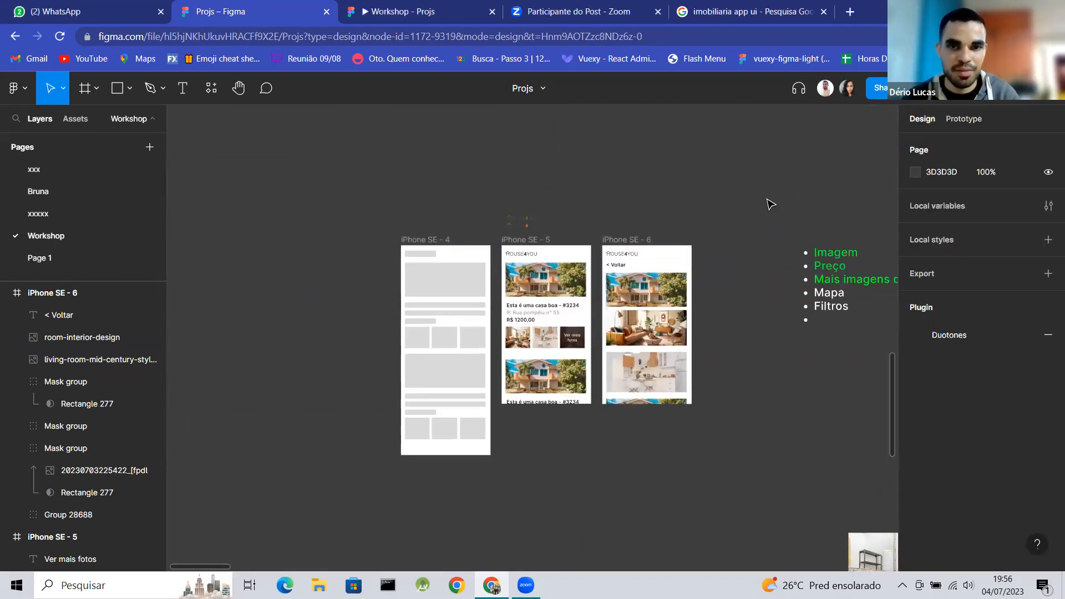
# Select the iPhone SE - 6 frame and switch the file to Dev Mode.
pyautogui.hscroll(-5, 728, 207)
pyautogui.scroll(-1, 728, 207)
pyautogui.hscroll(3, 727, 206)
pyautogui.scroll(1, 727, 207)
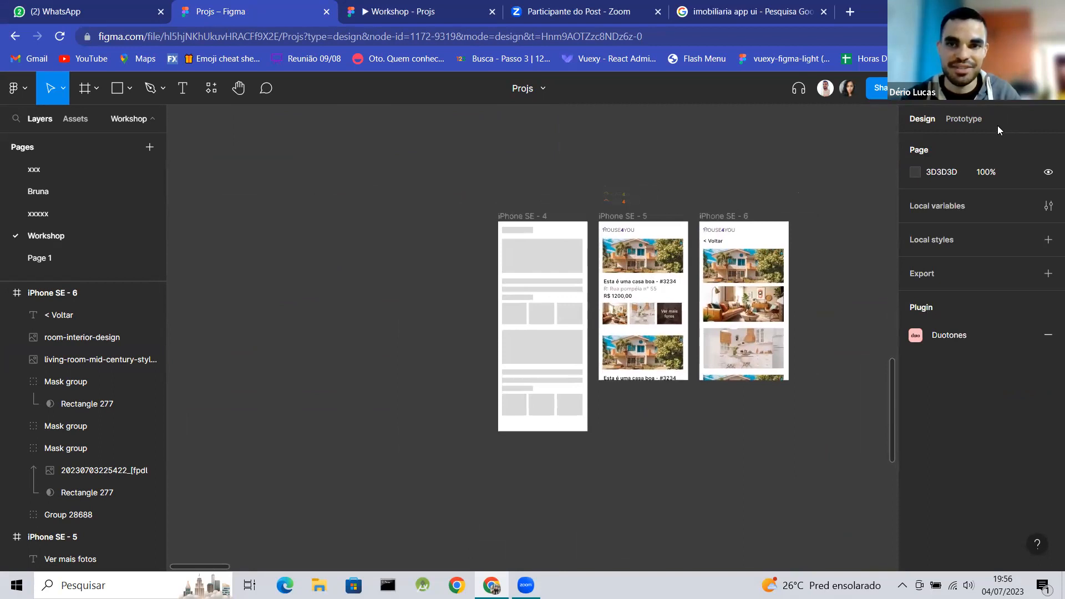
pyautogui.click(734, 216)
pyautogui.click(734, 216)
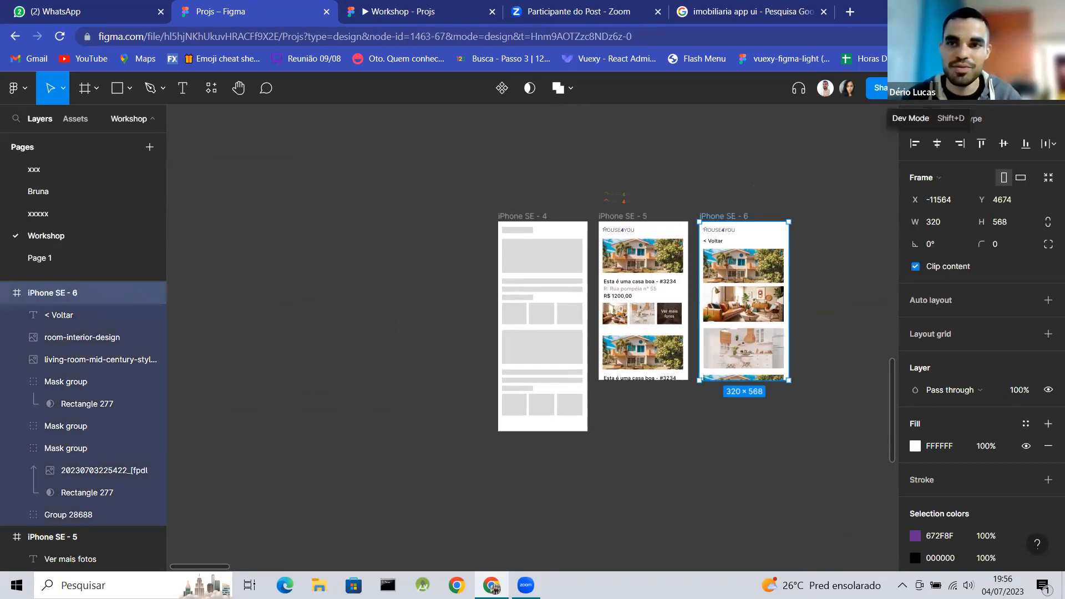
pyautogui.click(929, 88)
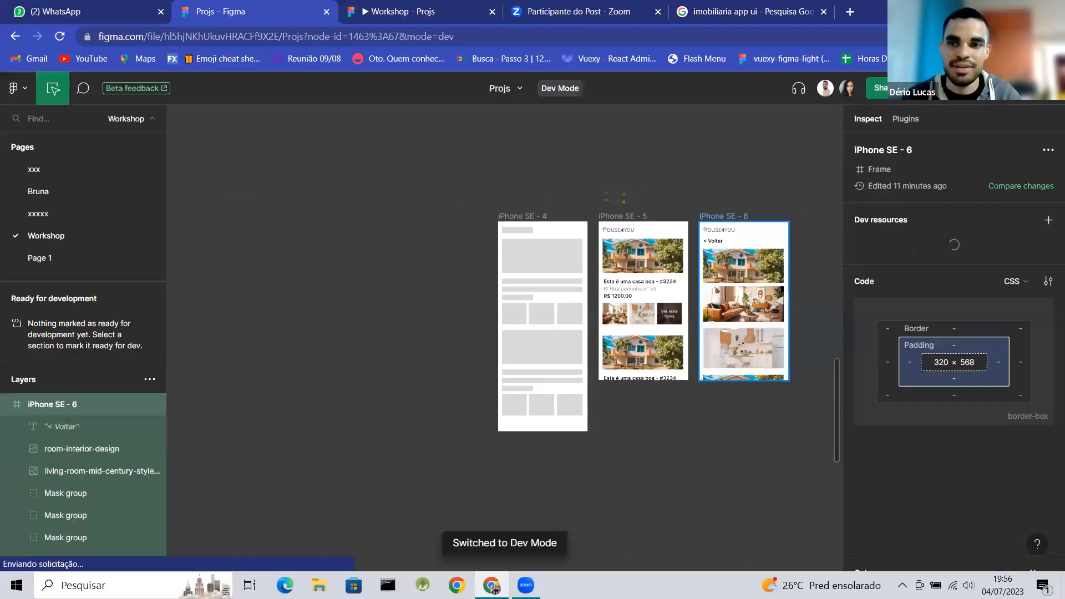
# Inspect the layout code, background style, colors and assets of the iPhone SE - 6 frame.
pyautogui.scroll(-5, 922, 367)
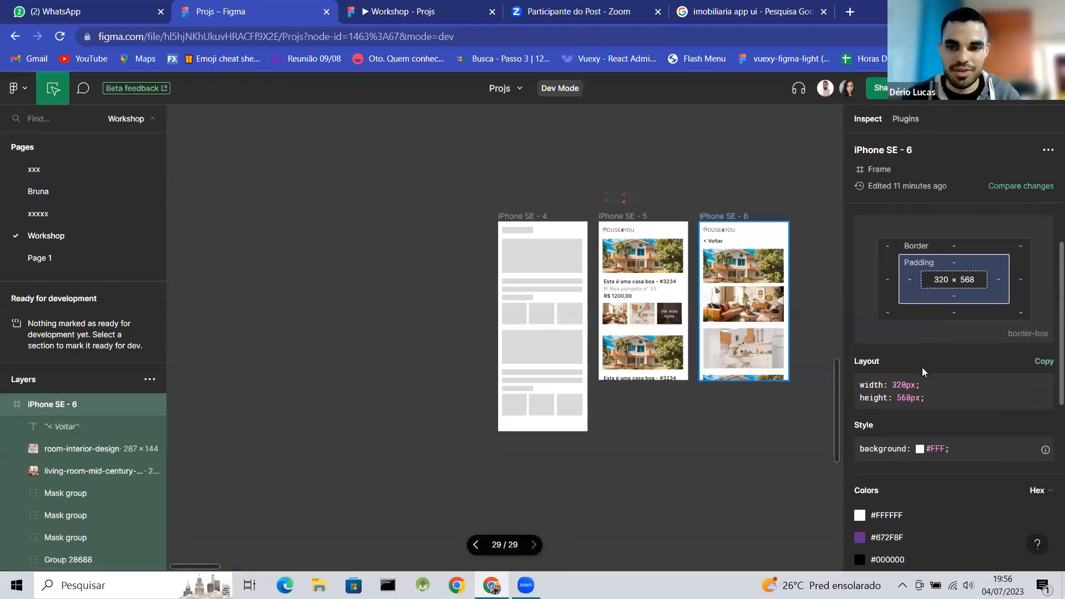
pyautogui.scroll(-1, 923, 367)
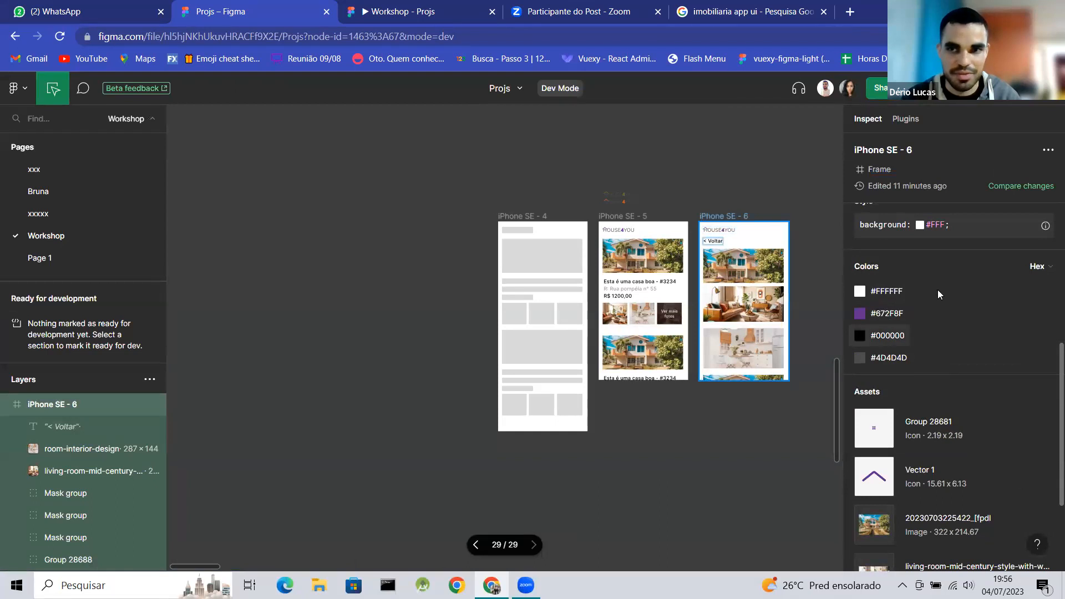
pyautogui.scroll(3, 954, 274)
pyautogui.scroll(3, 926, 318)
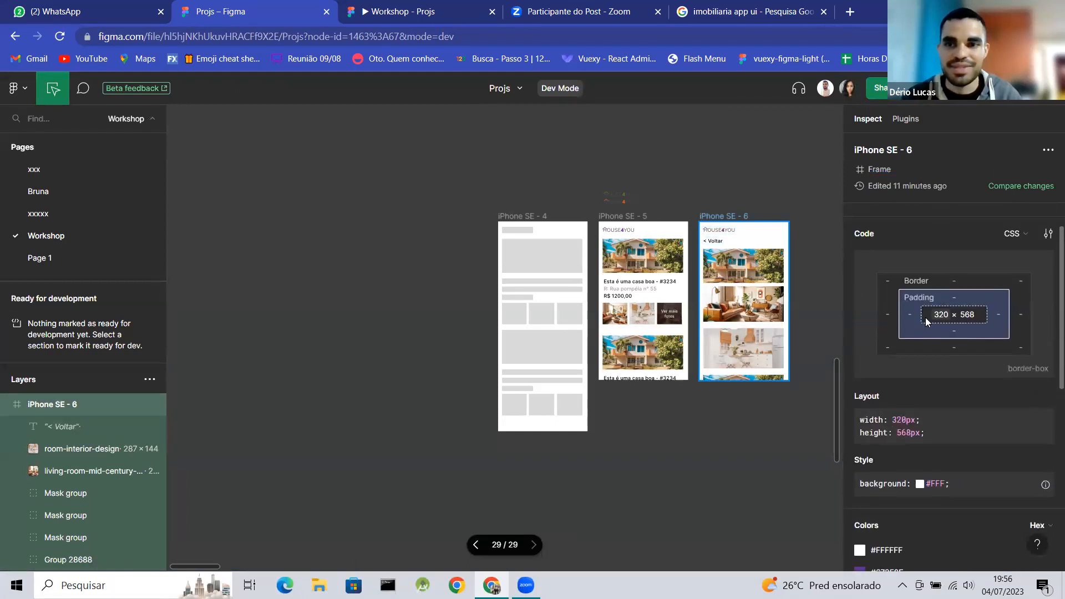
pyautogui.scroll(-8, 949, 341)
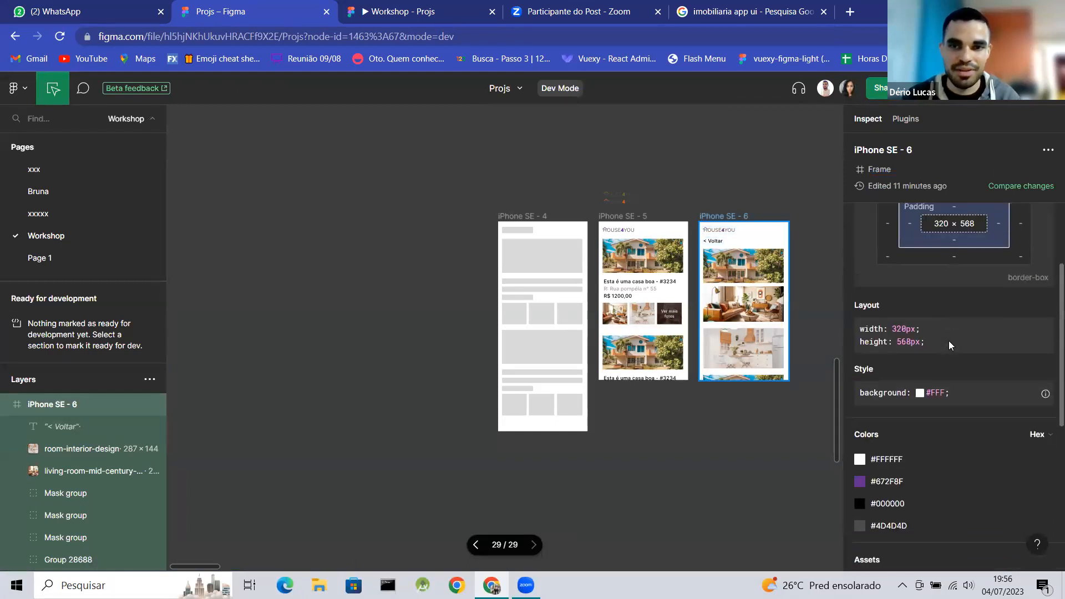
pyautogui.scroll(-4, 949, 341)
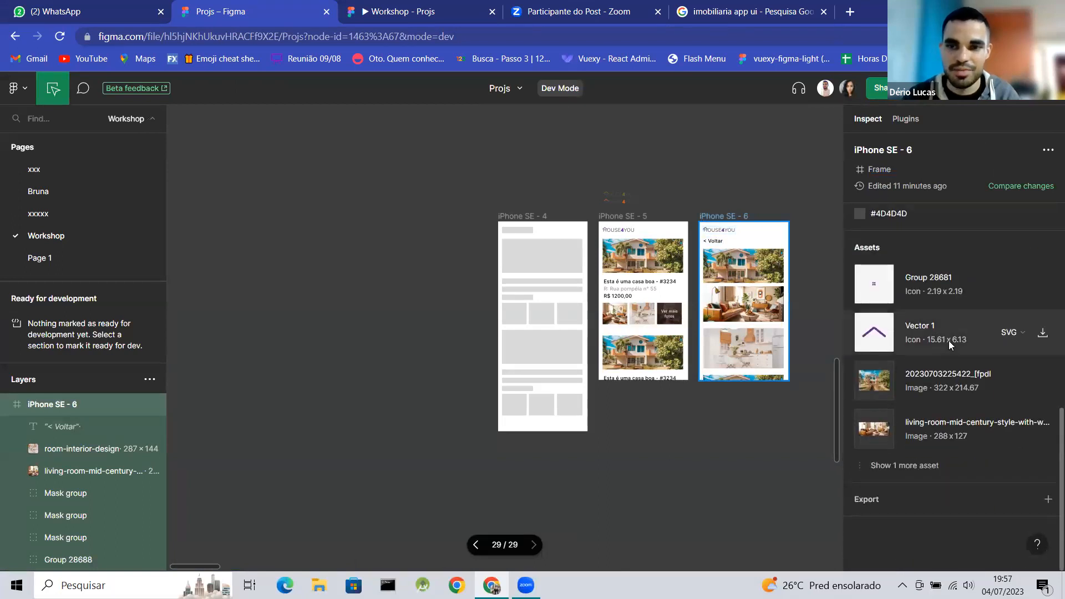
pyautogui.scroll(3, 735, 242)
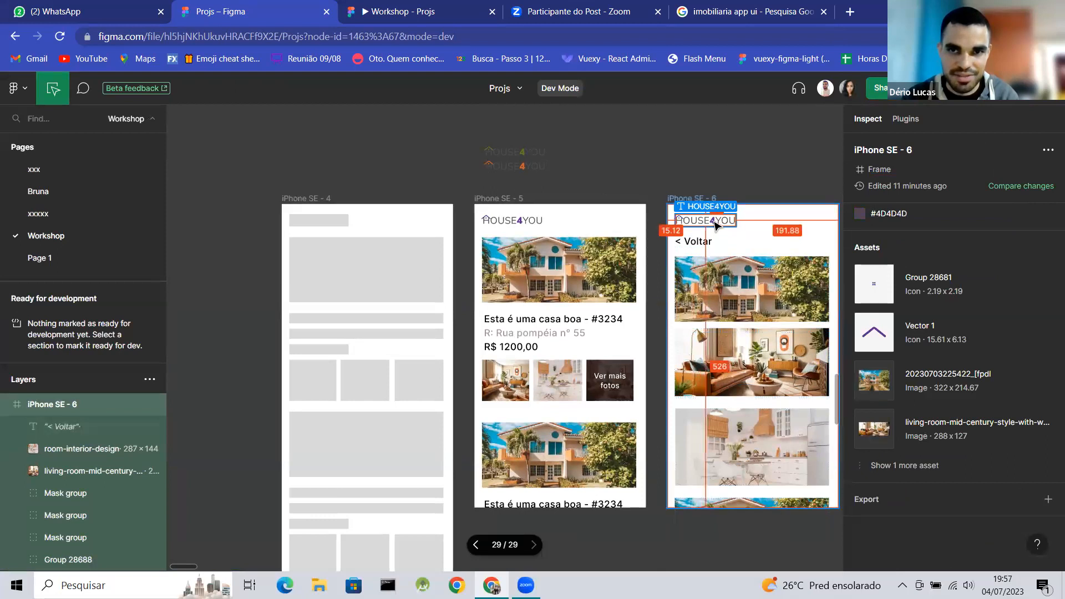
# Inspect the typography code of the HOUSE4YOU logo text on iPhone SE - 6, and return to design mode with nothing selected.
pyautogui.moveTo(717, 223); pyautogui.dragTo(714, 223)
pyautogui.hscroll(2, 711, 222)
pyautogui.scroll(2, 712, 223)
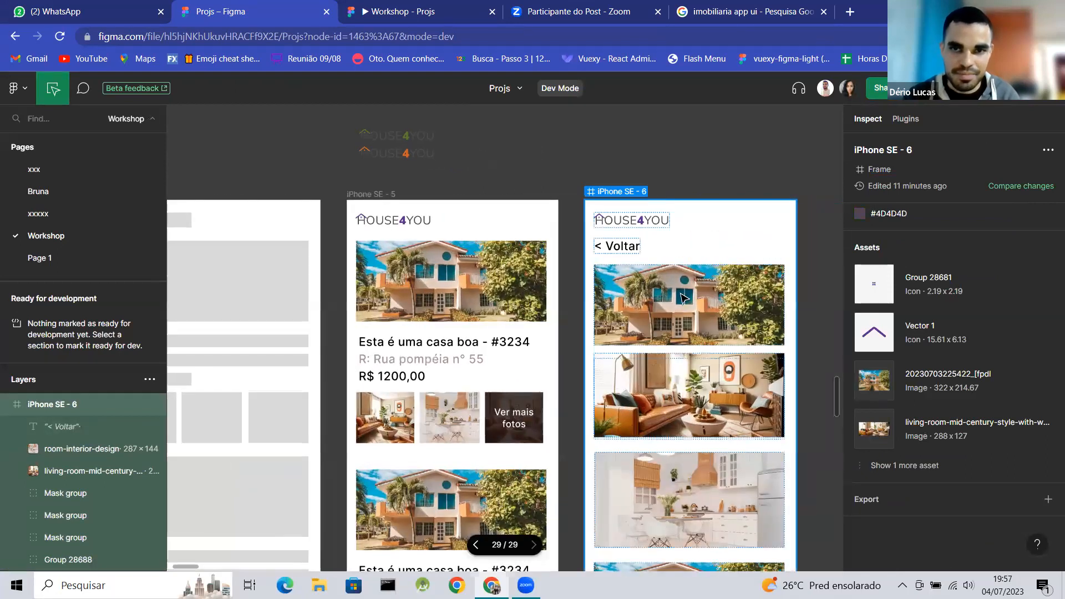
pyautogui.click(650, 225)
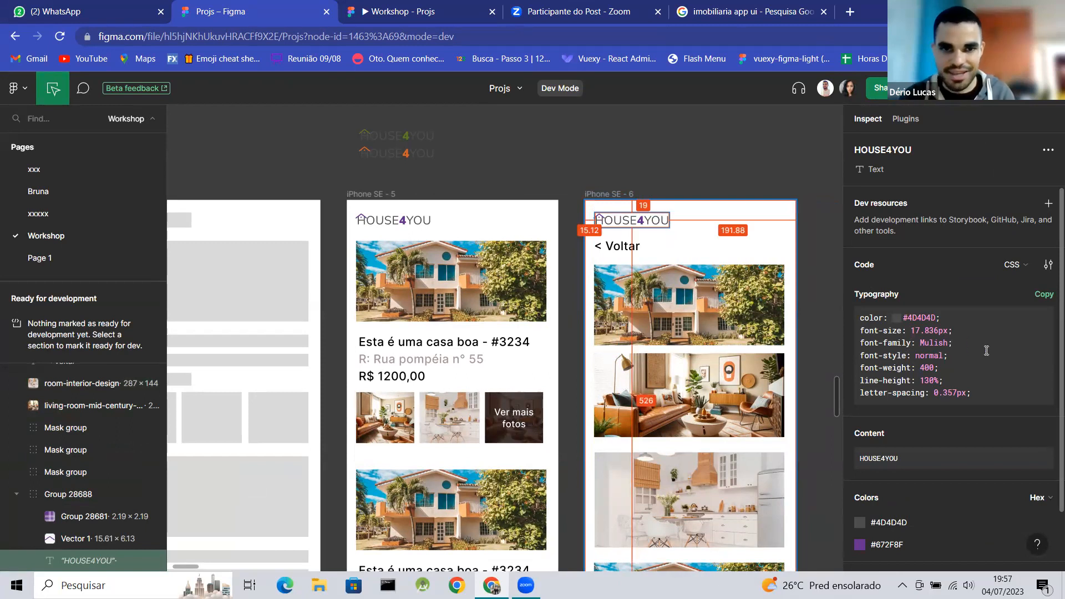
pyautogui.scroll(-3, 987, 351)
pyautogui.scroll(3, 985, 354)
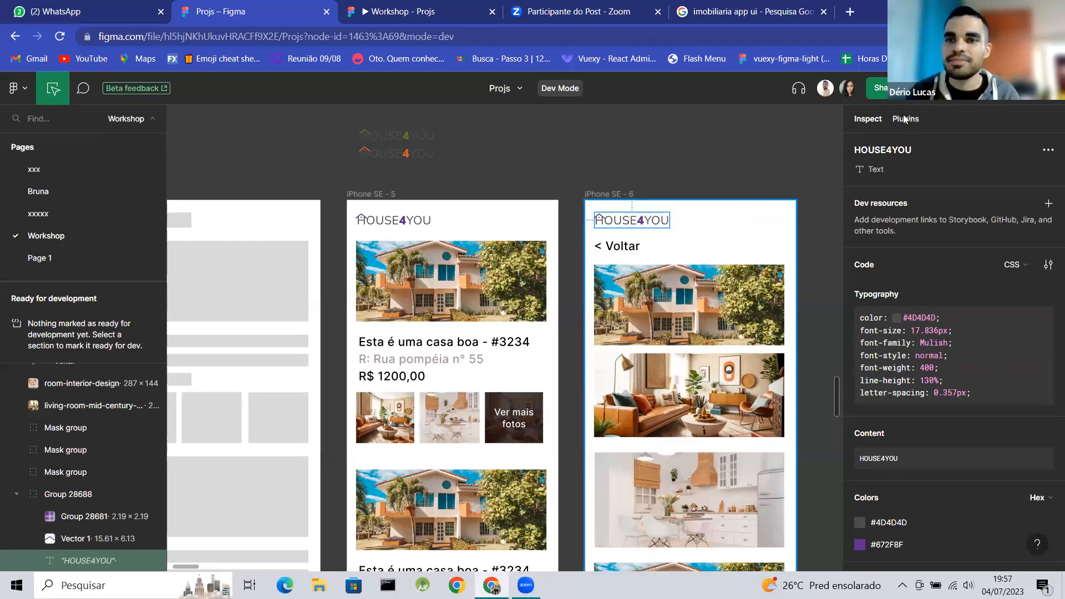
pyautogui.hotkey('shift', 'd')
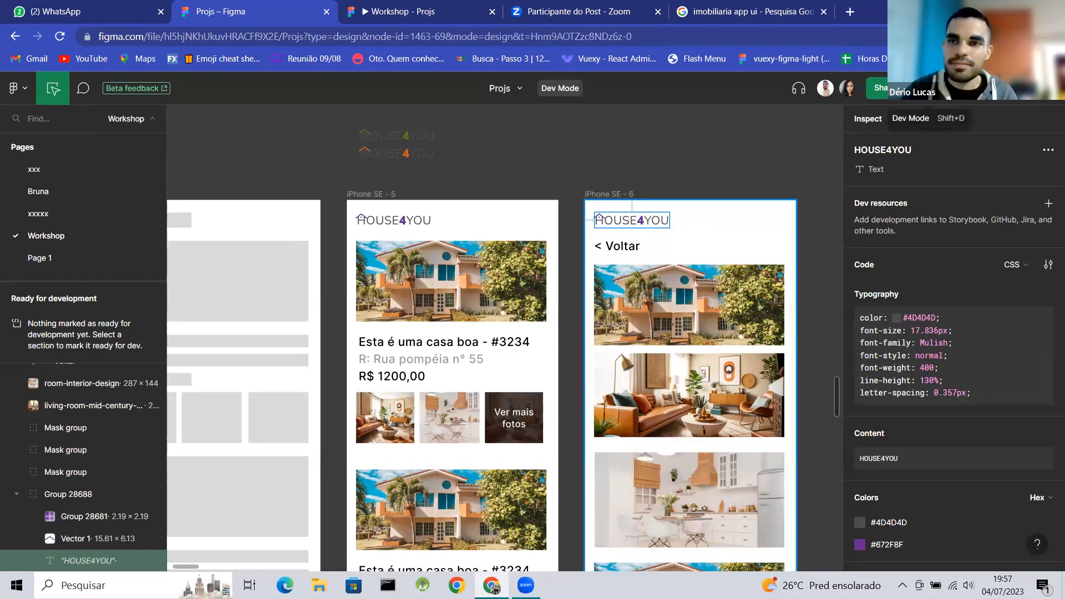
pyautogui.click(786, 151)
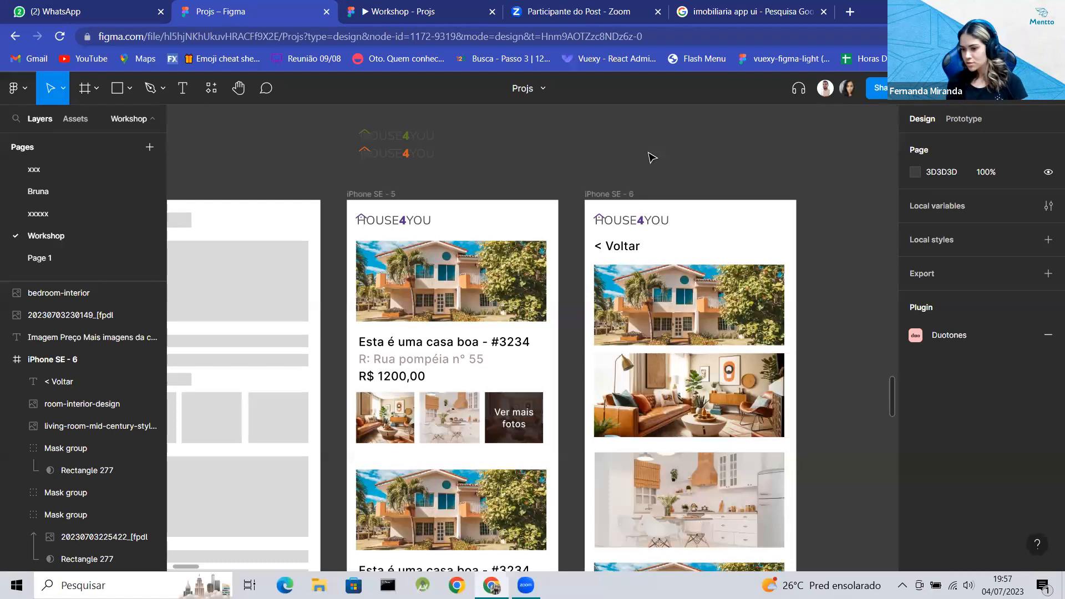
# Show the closing "Obrigado" slide, Workshop 15, large enough for both LinkedIn QR codes to be scanned.
pyautogui.scroll(-4, 652, 158)
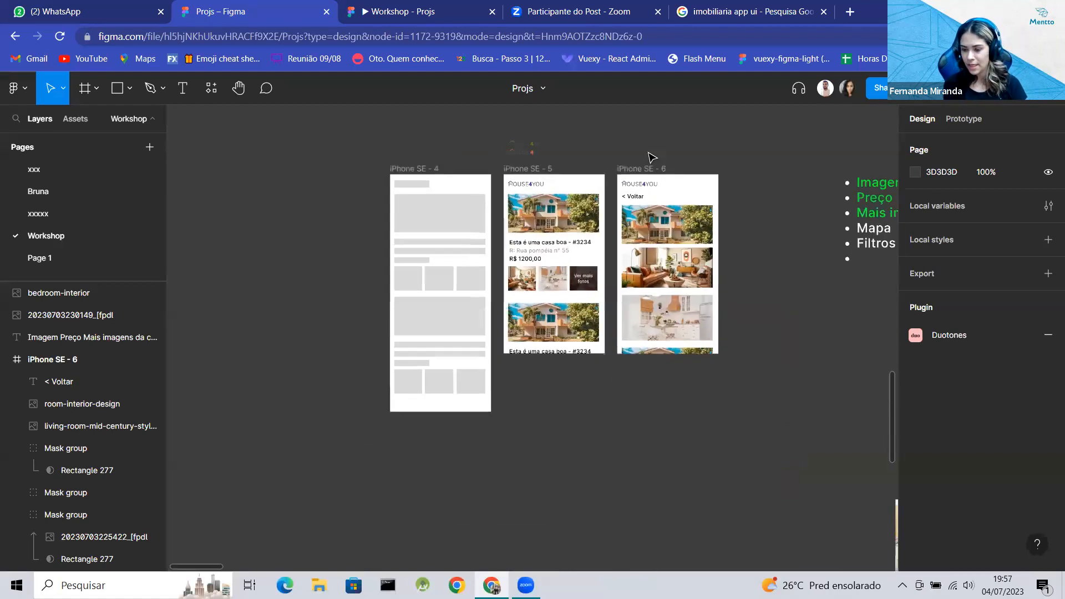
pyautogui.scroll(8, 653, 157)
pyautogui.scroll(-3, 652, 157)
pyautogui.scroll(-1, 652, 158)
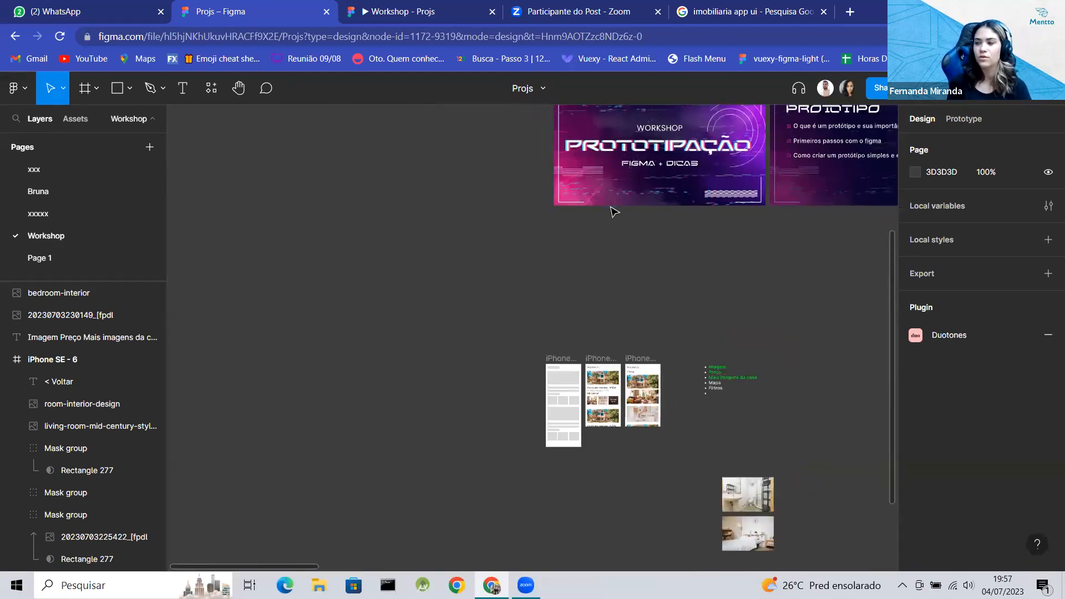
pyautogui.scroll(2, 612, 212)
pyautogui.hscroll(12, 612, 211)
pyautogui.hscroll(3, 612, 212)
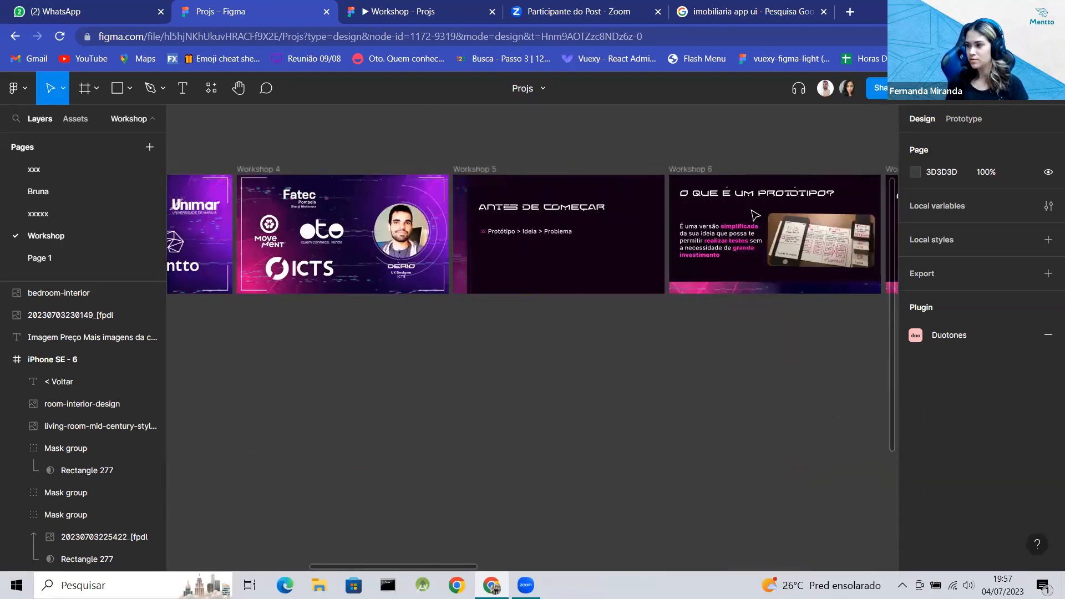
pyautogui.scroll(2, 785, 218)
pyautogui.hscroll(6, 785, 219)
pyautogui.hscroll(15, 787, 220)
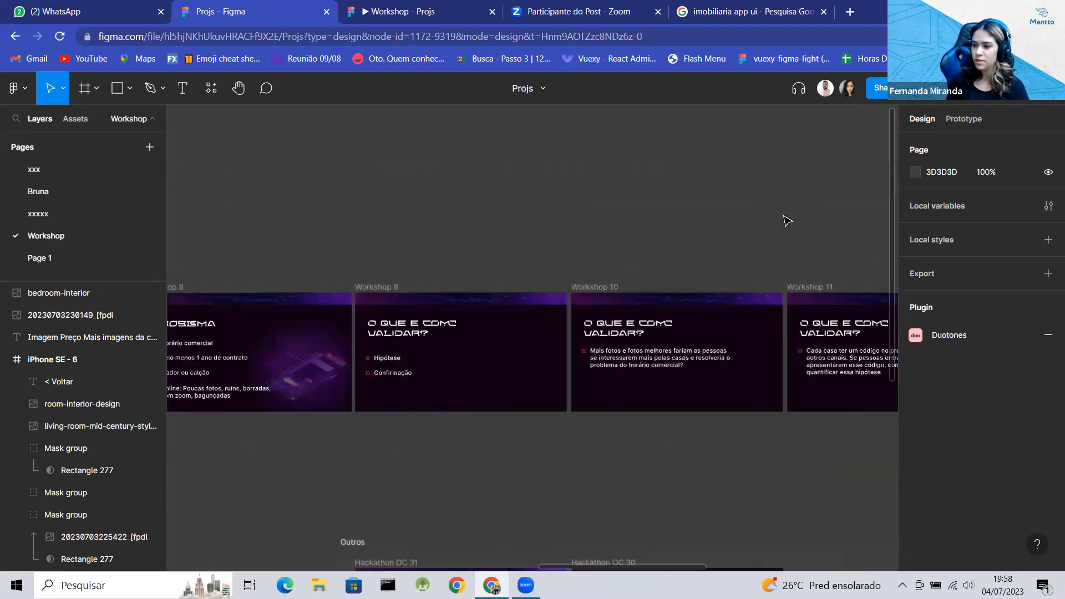
pyautogui.scroll(3, 785, 222)
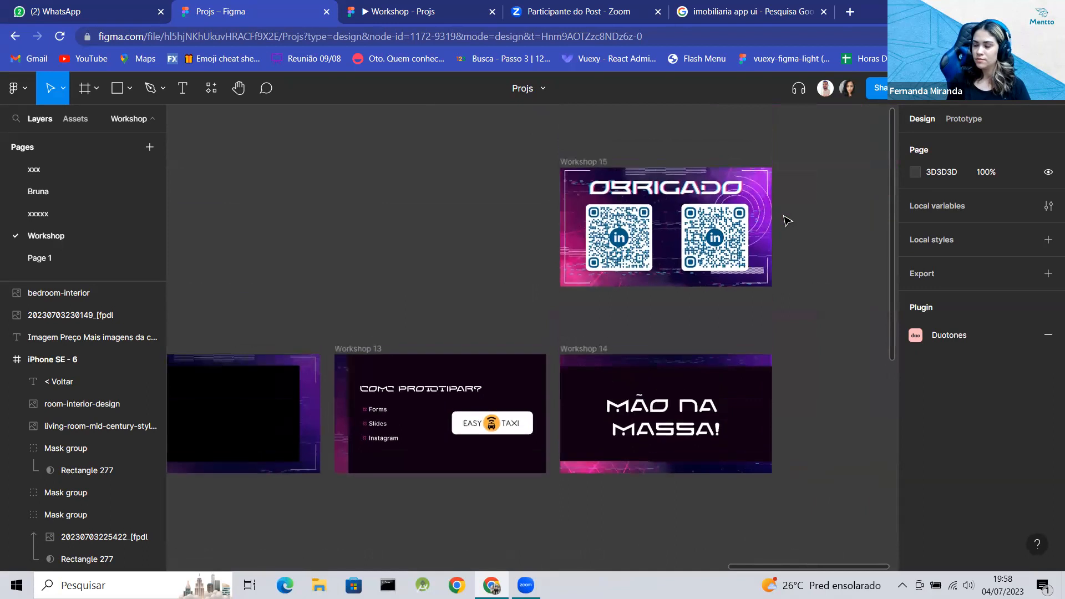
pyautogui.scroll(3, 694, 223)
pyautogui.scroll(3, 694, 223)
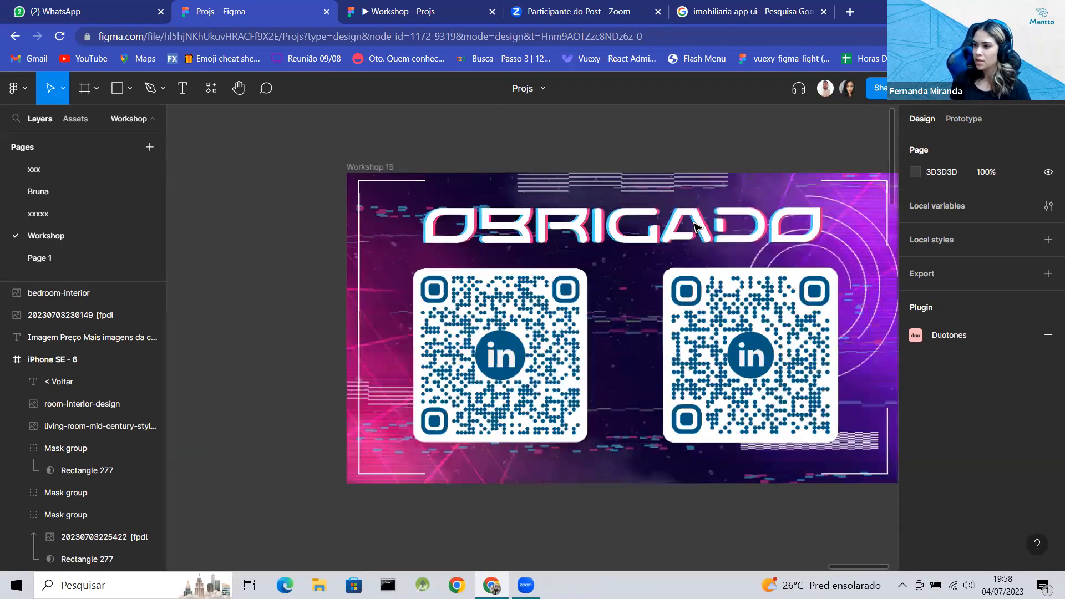
pyautogui.scroll(1, 694, 227)
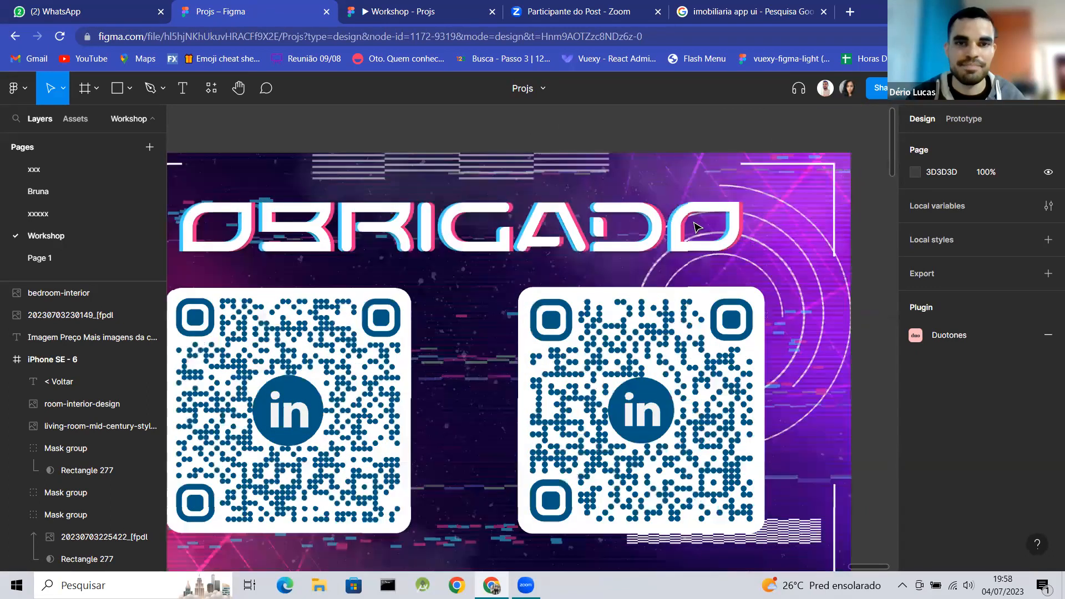
pyautogui.scroll(-1, 693, 228)
pyautogui.hscroll(-2, 693, 228)
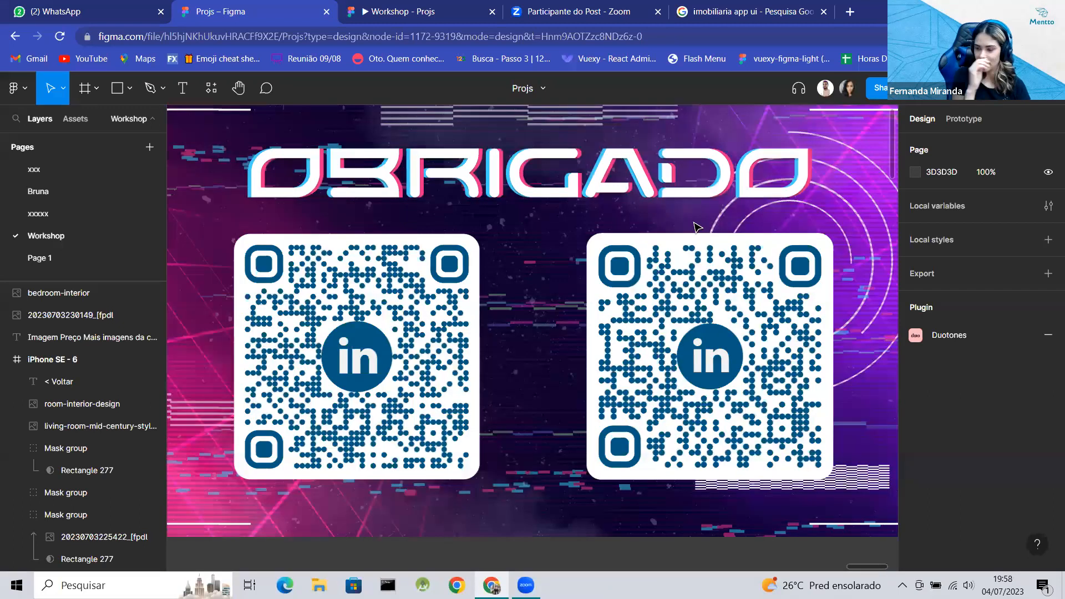
pyautogui.scroll(-1, 628, 138)
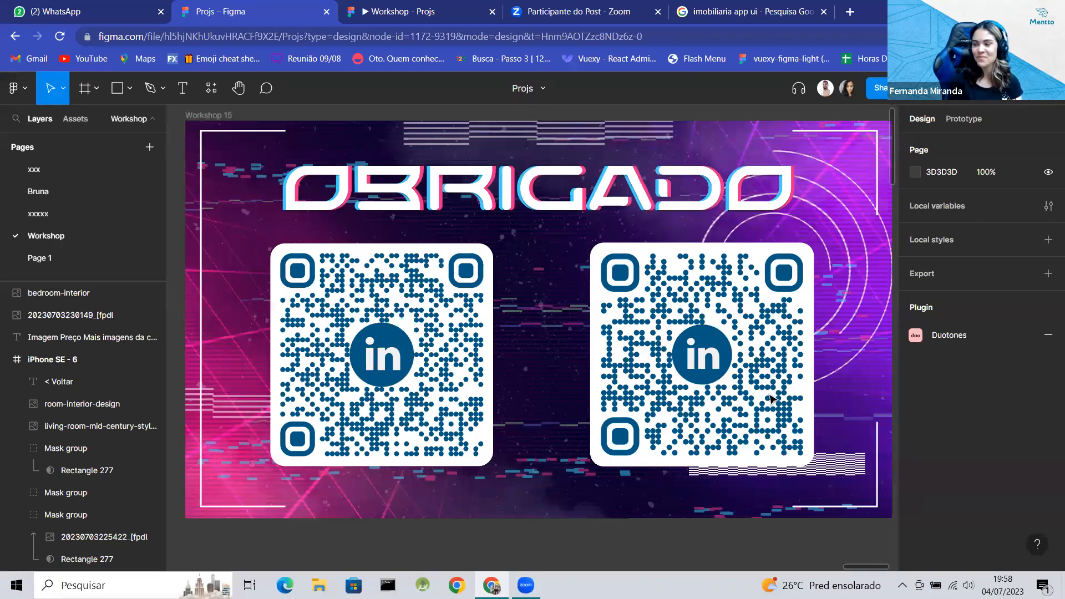
pyautogui.hscroll(1, 664, 539)
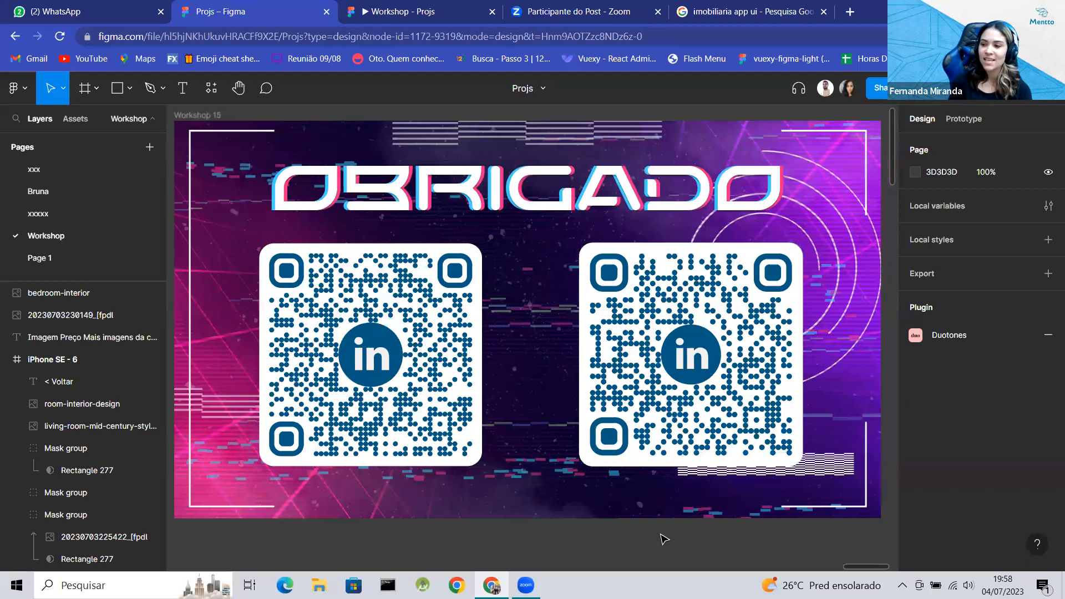